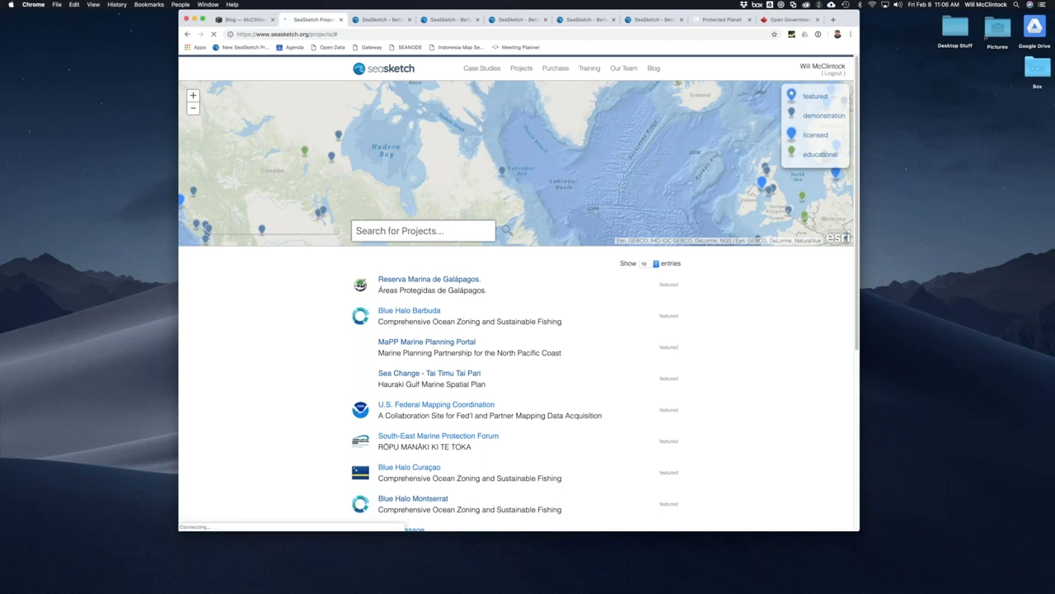
Step: Open the Labrador Sea project and reset the map extent, framing the Labrador coast
click(379, 18)
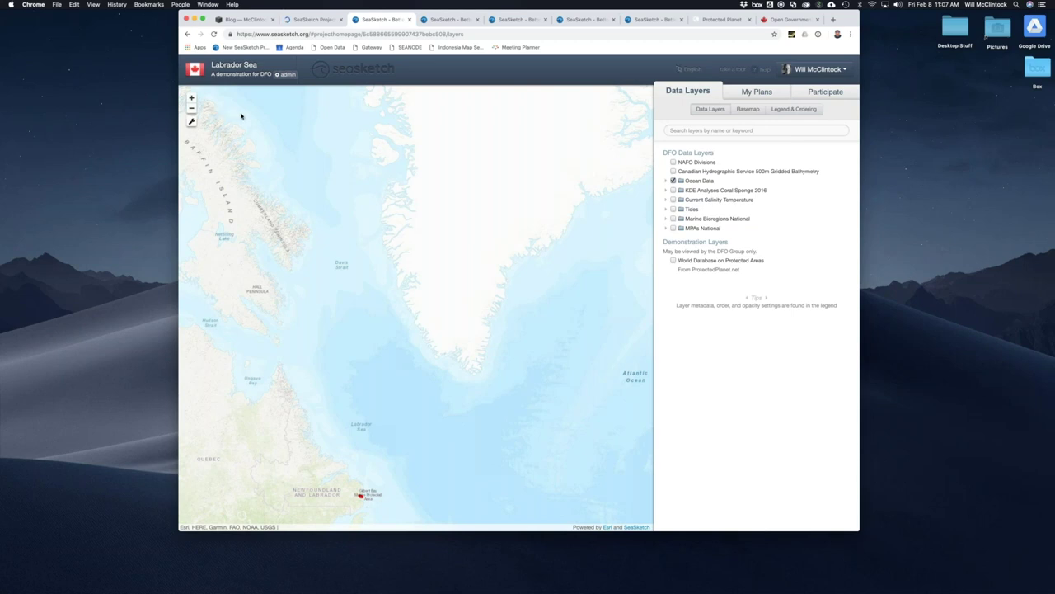
click(191, 121)
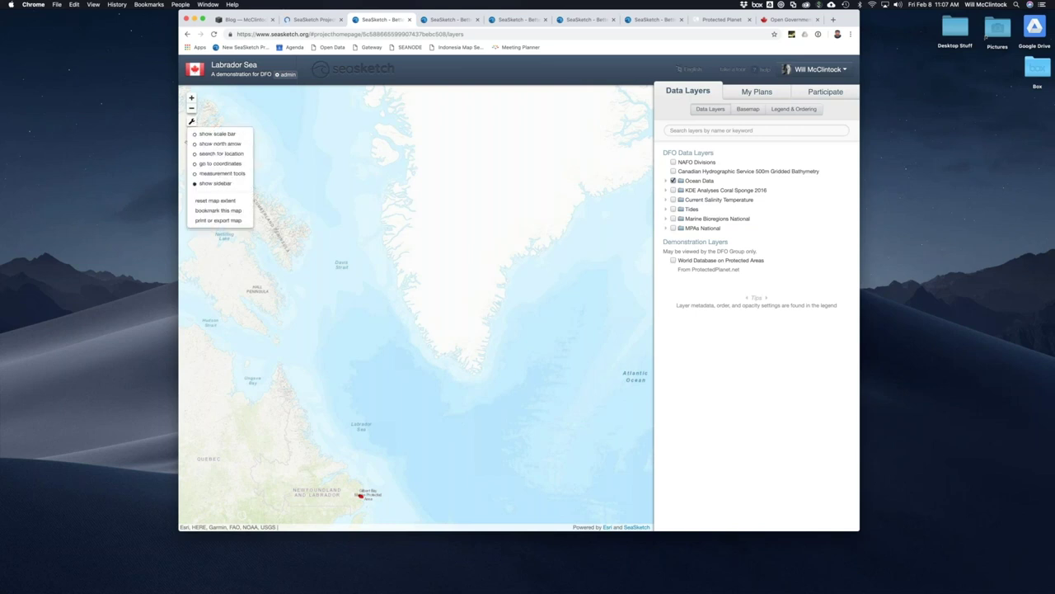
click(223, 201)
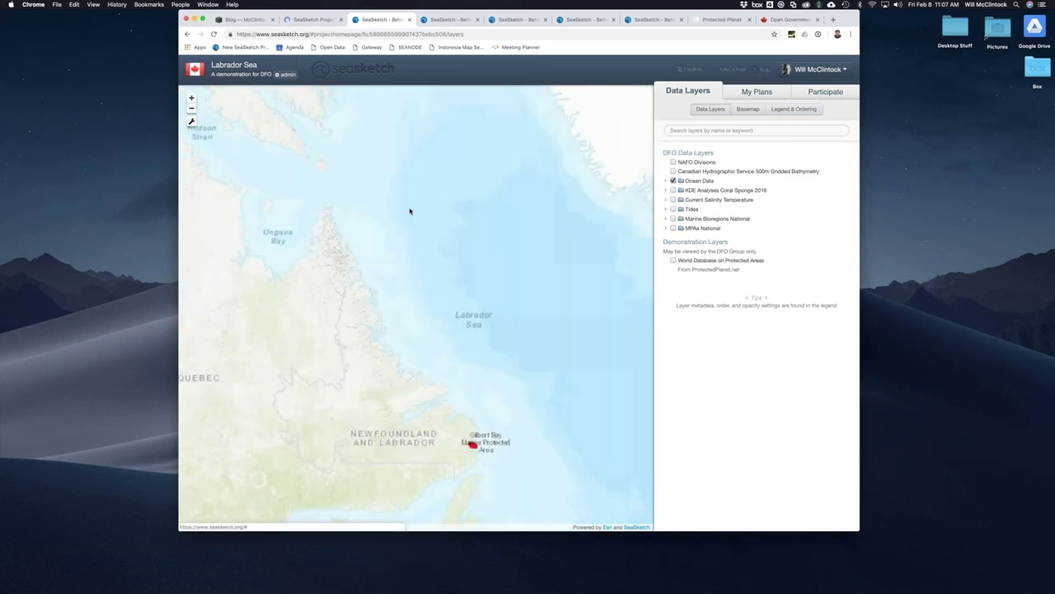
scroll(410, 211, up, 3)
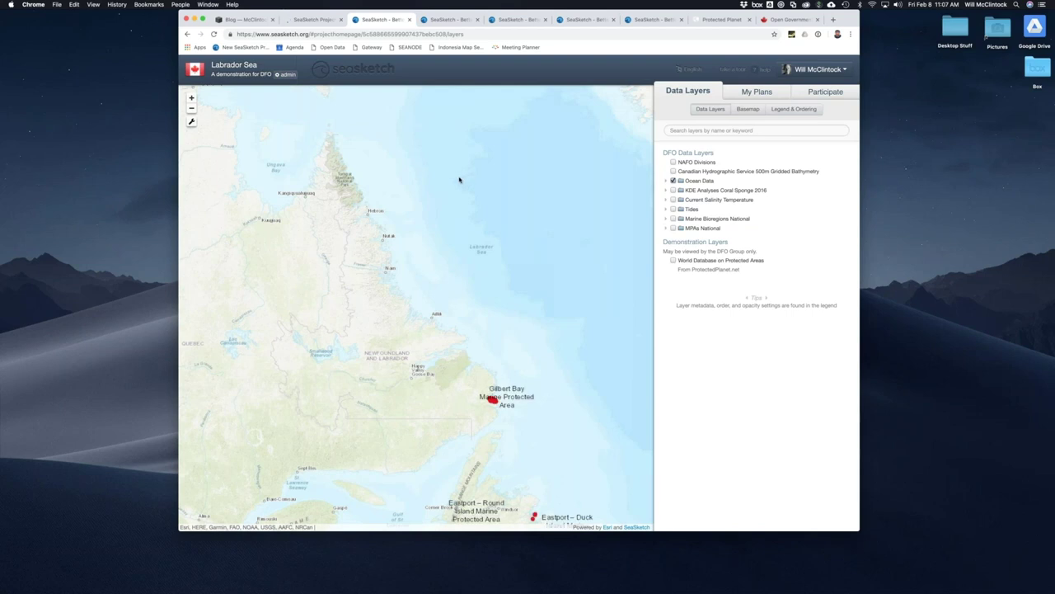
Step: Review the available basemaps and the legend of visible layers, ending back at the data layer list
click(748, 108)
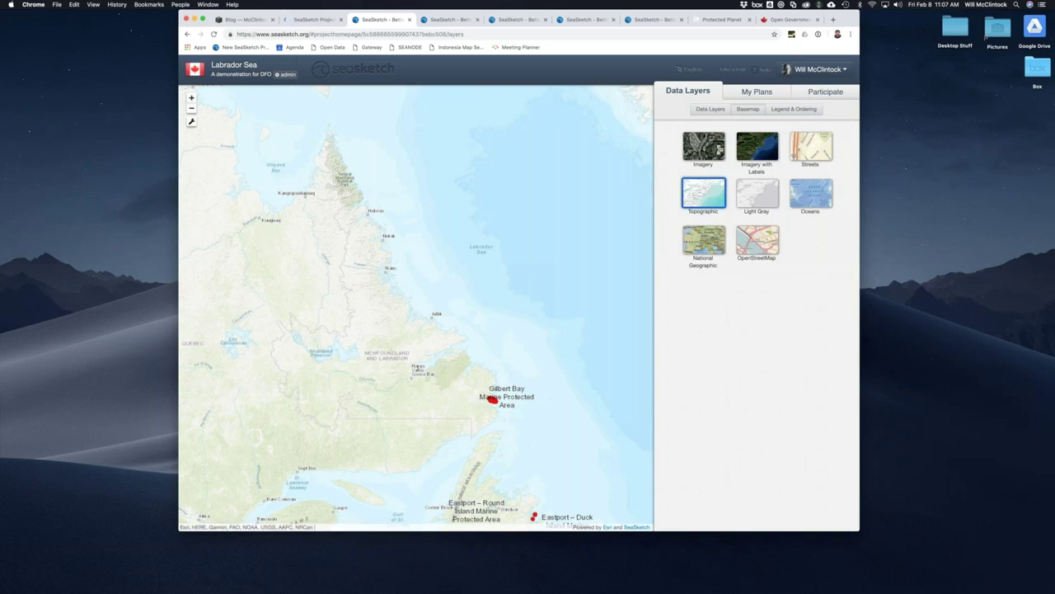
click(791, 109)
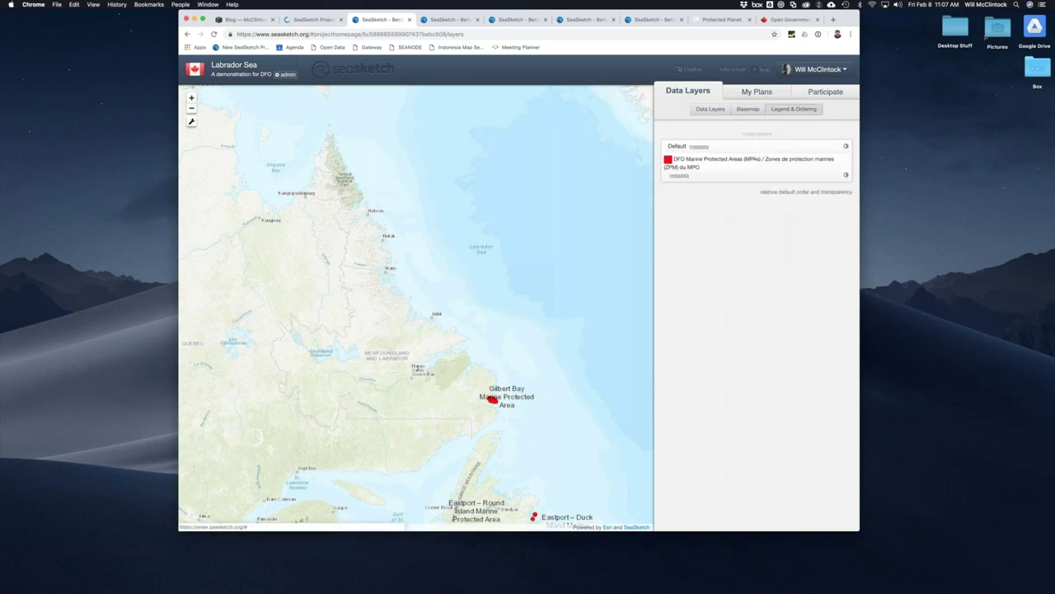
click(707, 110)
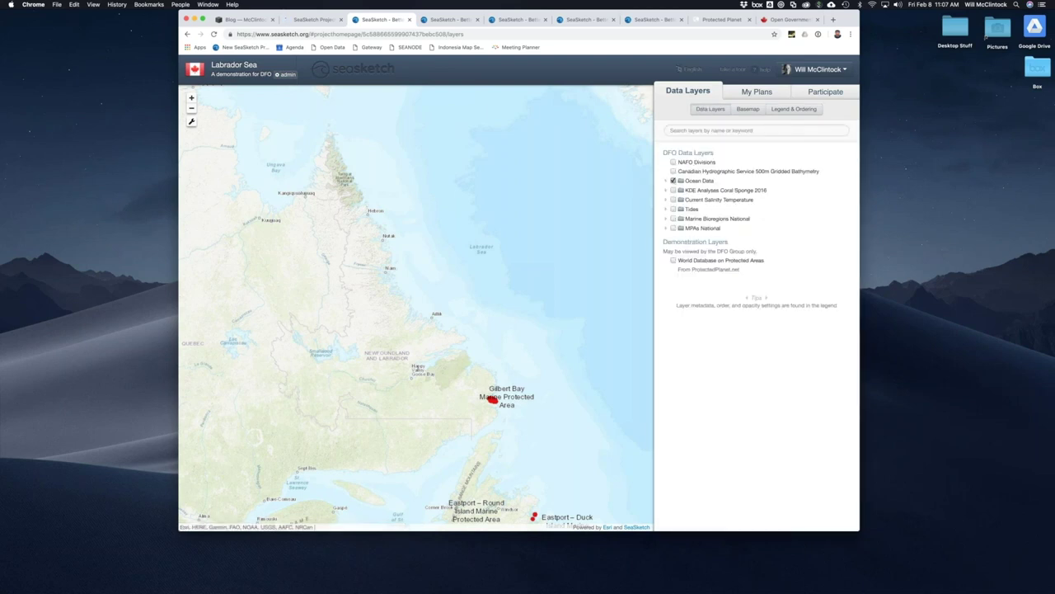
Step: Expand the Ocean Data folder and inspect the Default layer's transparency control in the legend
click(667, 183)
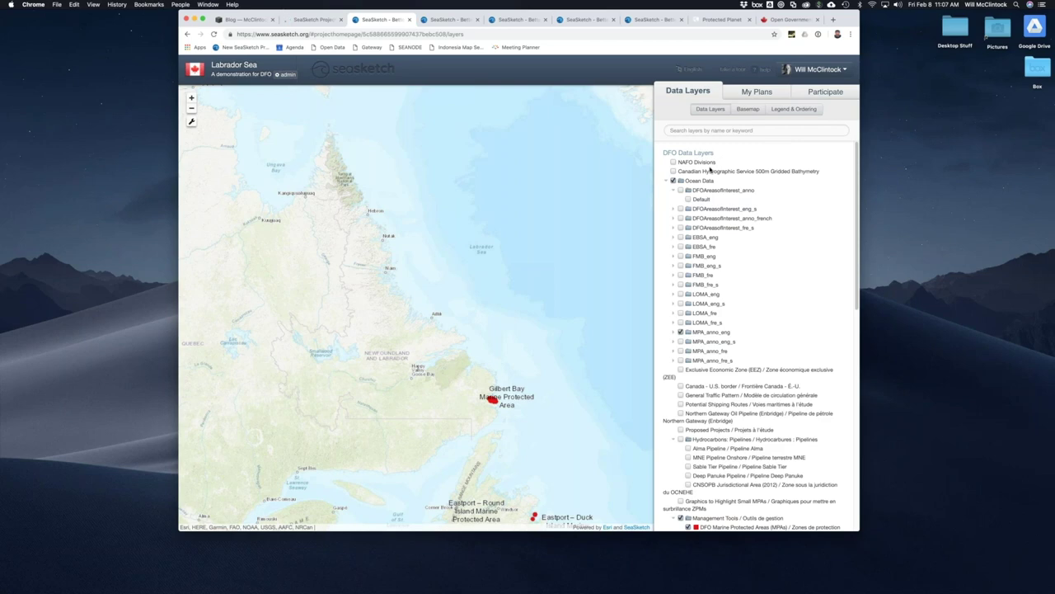
click(795, 110)
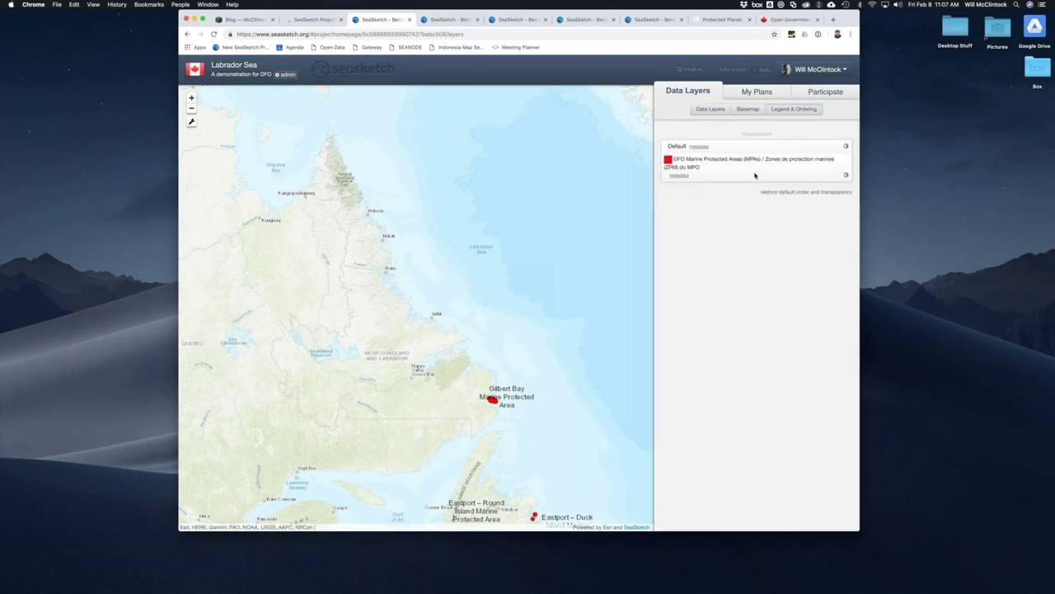
click(846, 147)
mouse_move(848, 149)
mouse_down()
mouse_move(847, 170)
mouse_move(847, 146)
mouse_up()
click(752, 110)
click(710, 109)
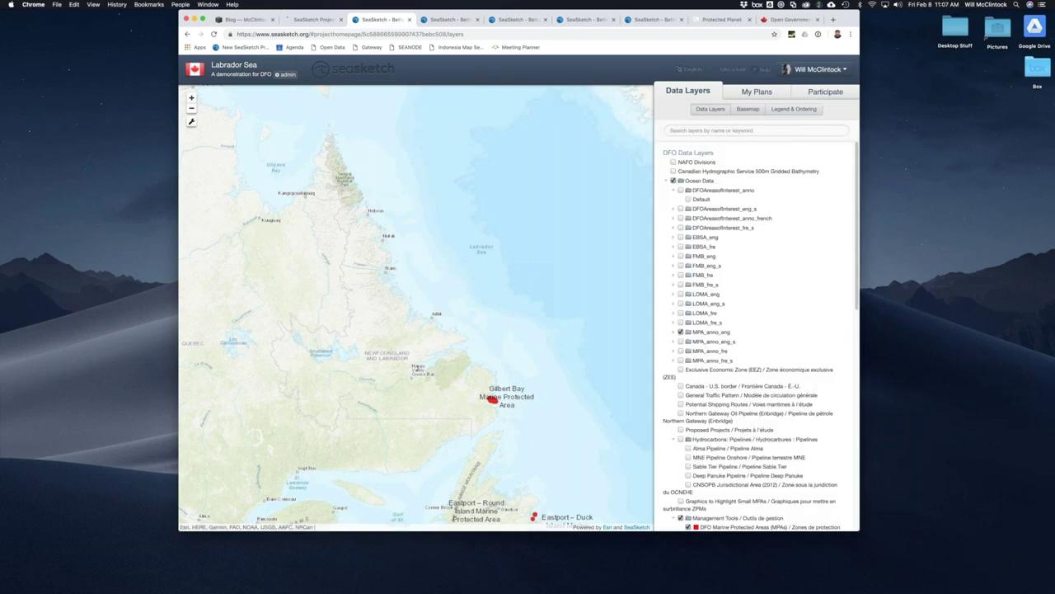
Step: View the description of the Default layer under DFOAreasofInterest_anno and examine the Ocean_Data map service's layers and metadata
right_click(701, 201)
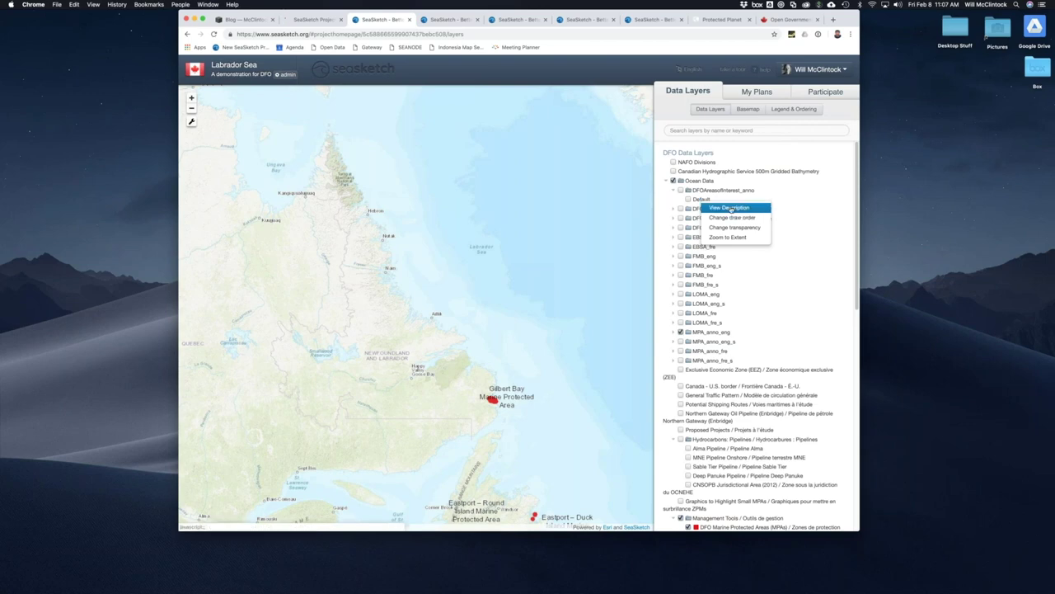
click(730, 209)
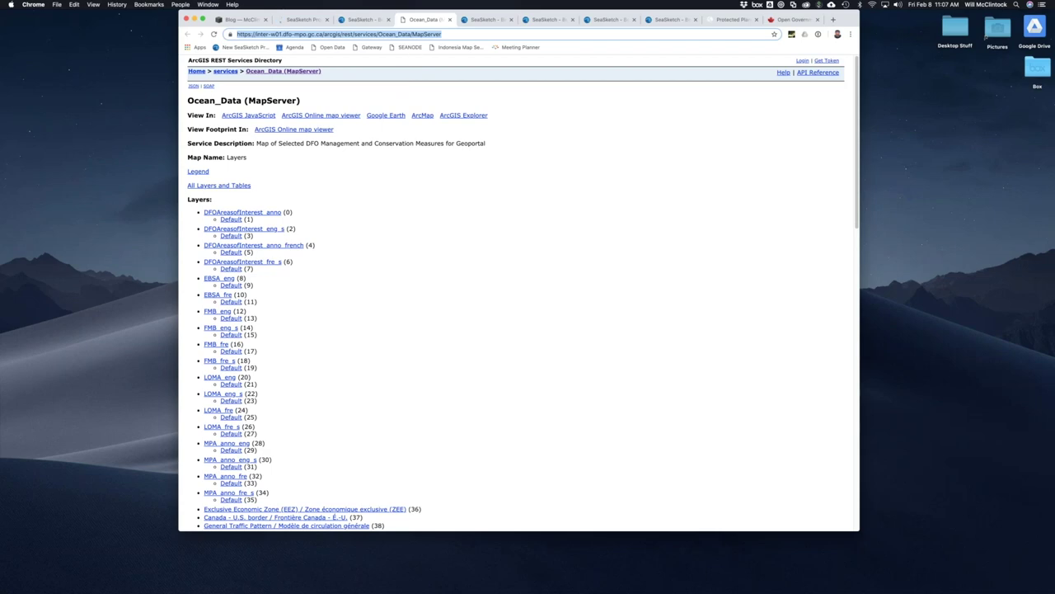
scroll(363, 124, down, 15)
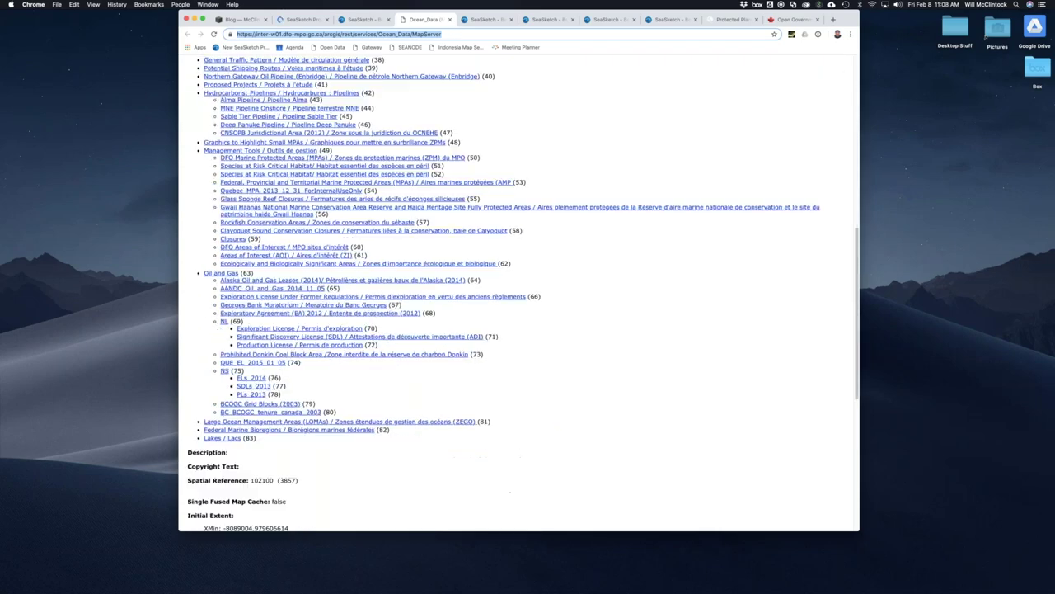
scroll(363, 126, down, 3)
scroll(363, 126, up, 20)
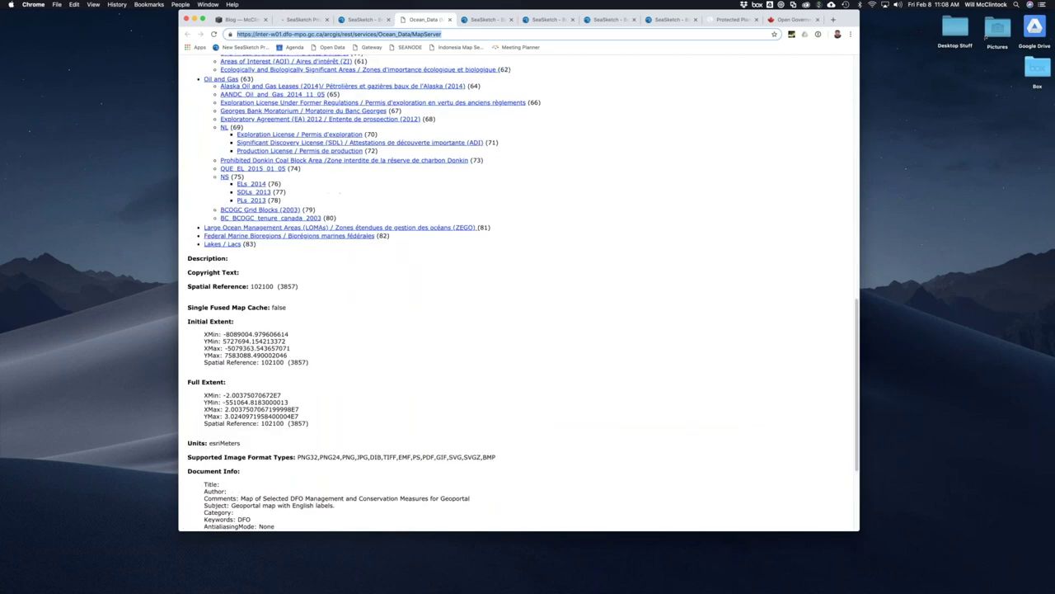
Step: Return to the Labrador Sea project, check the Default layer's context options, and collapse the Ocean Data folder
click(370, 22)
right_click(702, 199)
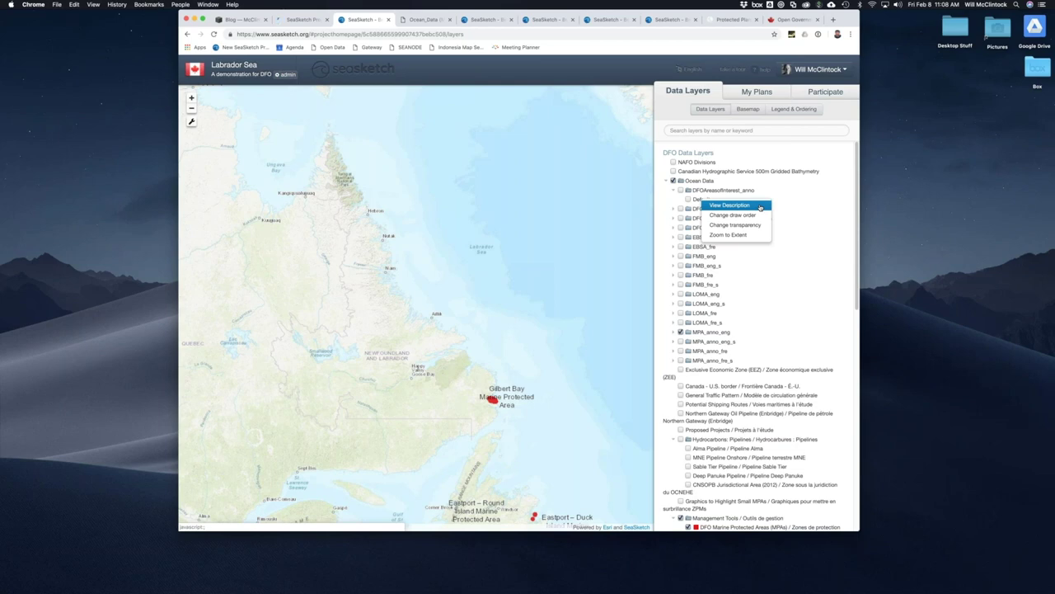
click(800, 207)
click(673, 180)
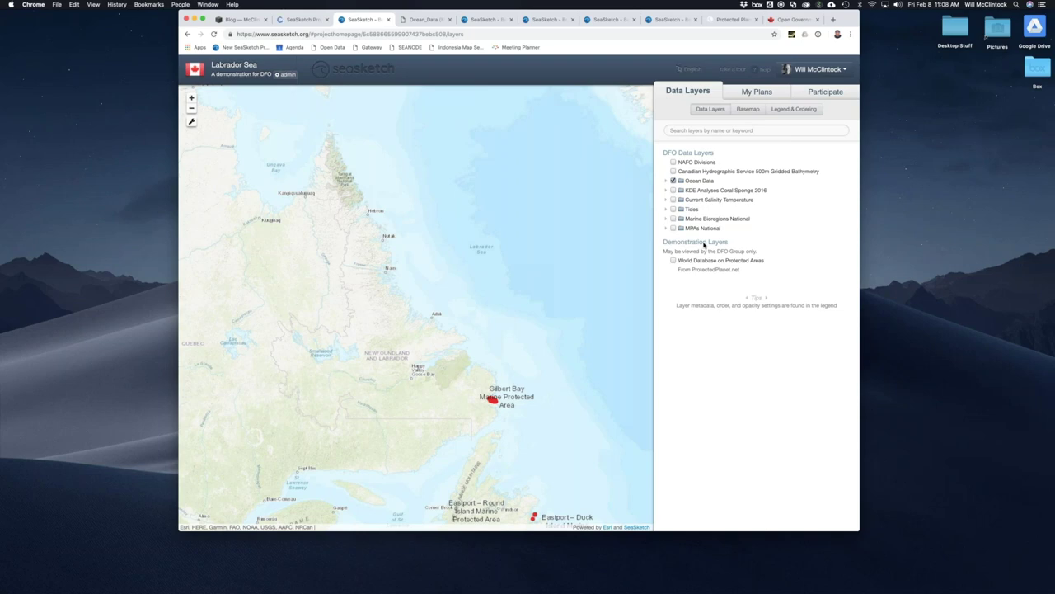
Step: Show the World Database on Protected Areas layer on the map and hide it again
click(673, 261)
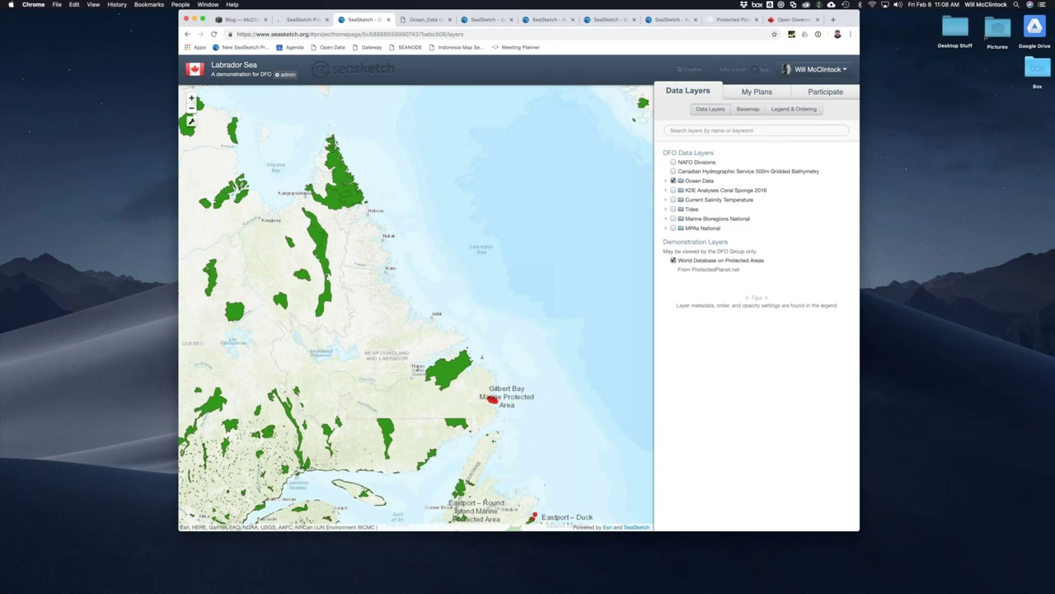
click(673, 260)
Step: Switch to Safari and position its signed-out Labrador Sea window so Chrome's layer list stays visible alongside
key(super+space)
text(safari)
key(Return)
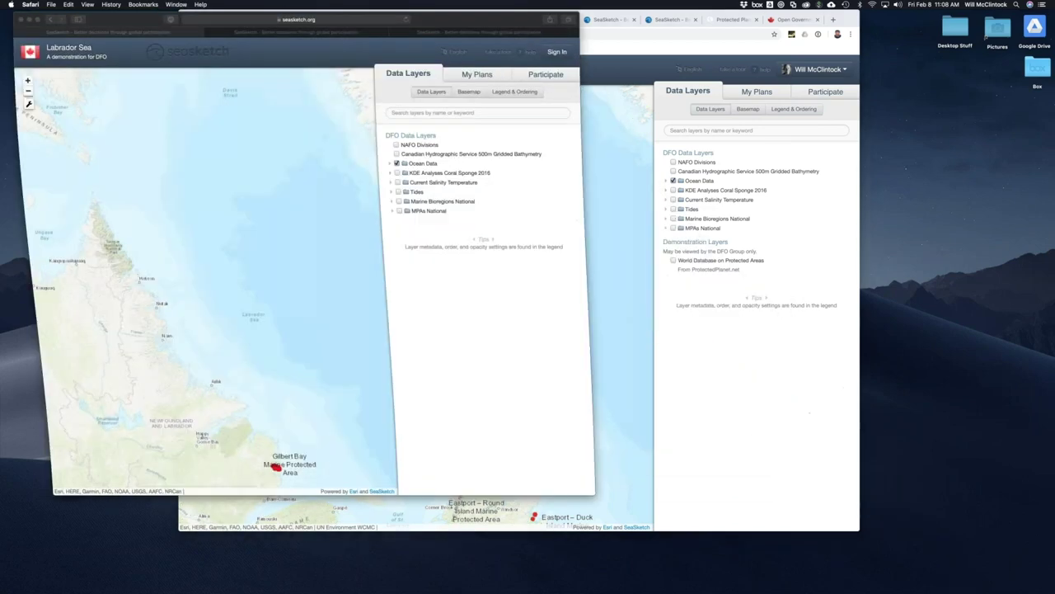
drag(497, 37, 535, 67)
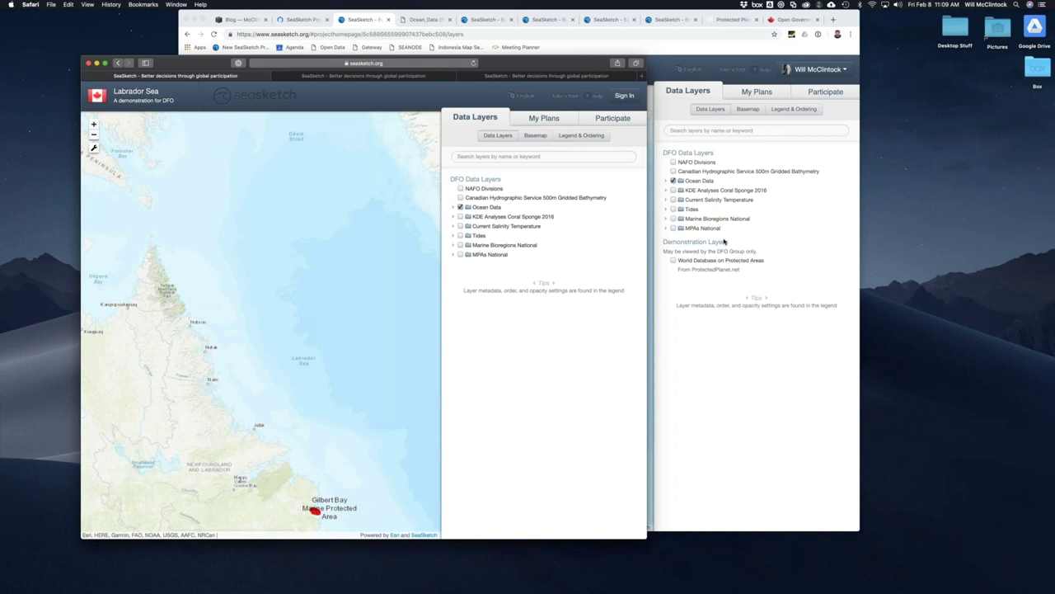
Step: Examine which data layers, plans, forums and surveys a signed-out visitor can access in the Labrador Sea project
click(542, 120)
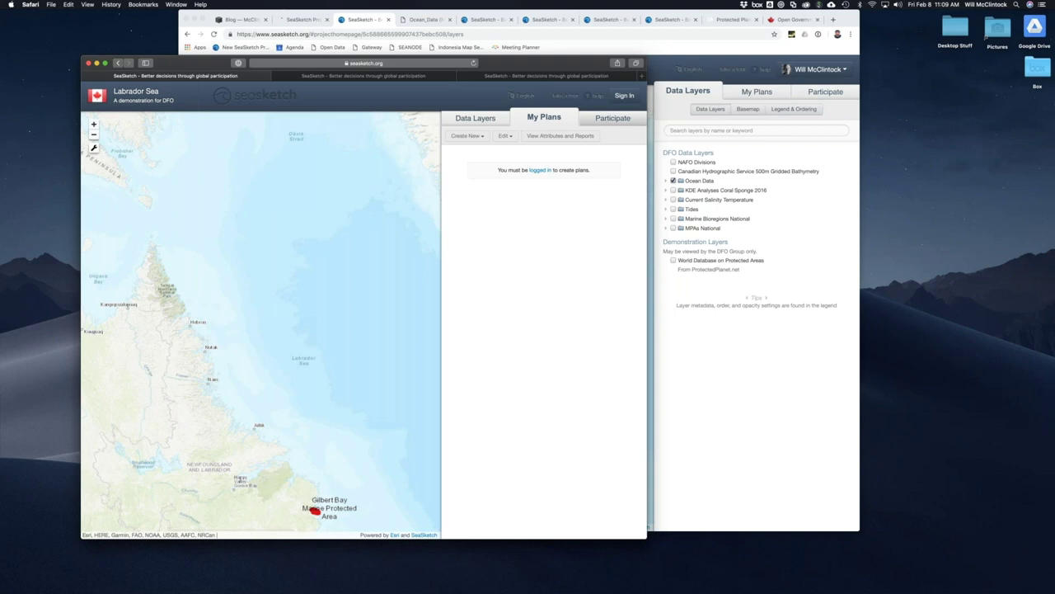
click(611, 120)
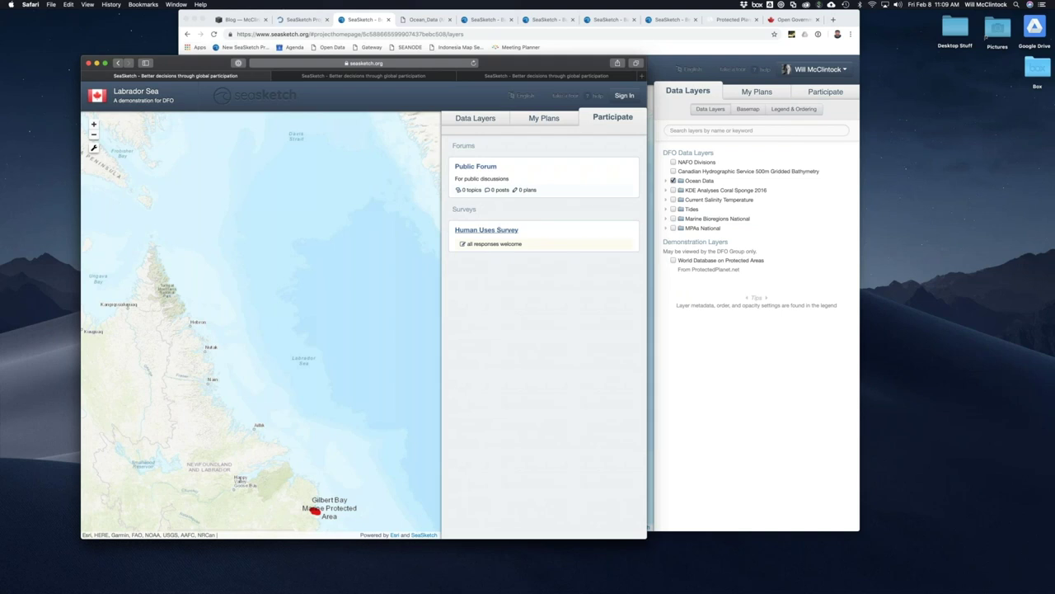
click(475, 118)
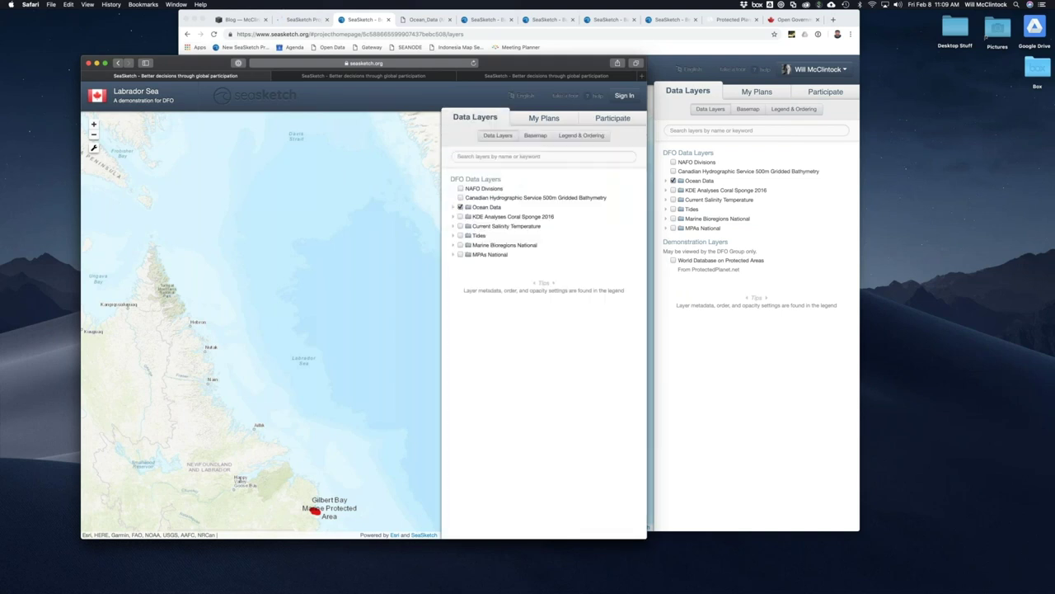
click(538, 119)
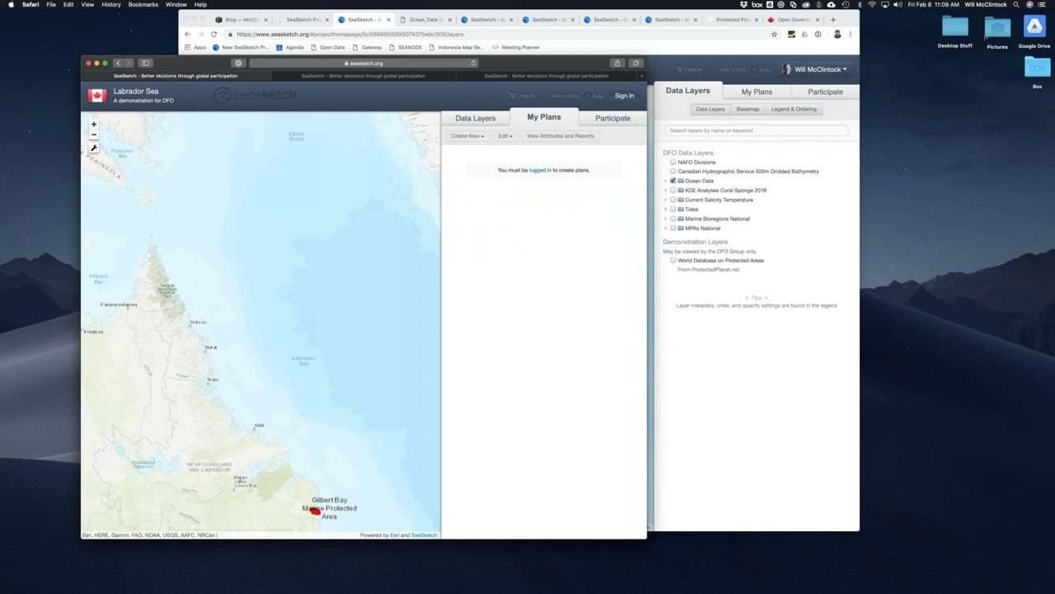
click(613, 118)
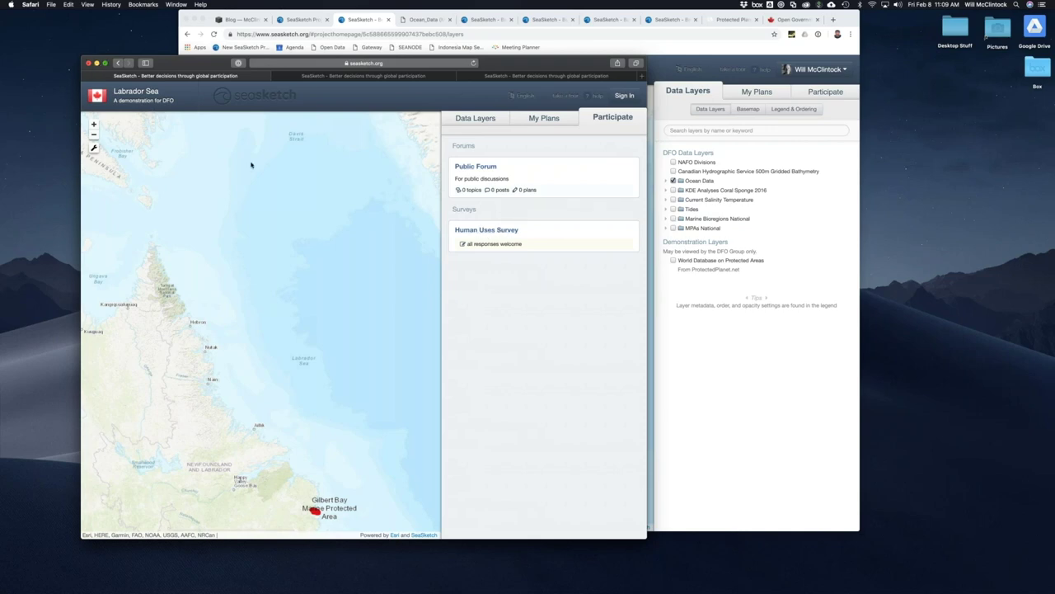
Step: Minimize Safari, return to Chrome and view the options for the signed-in account
click(97, 64)
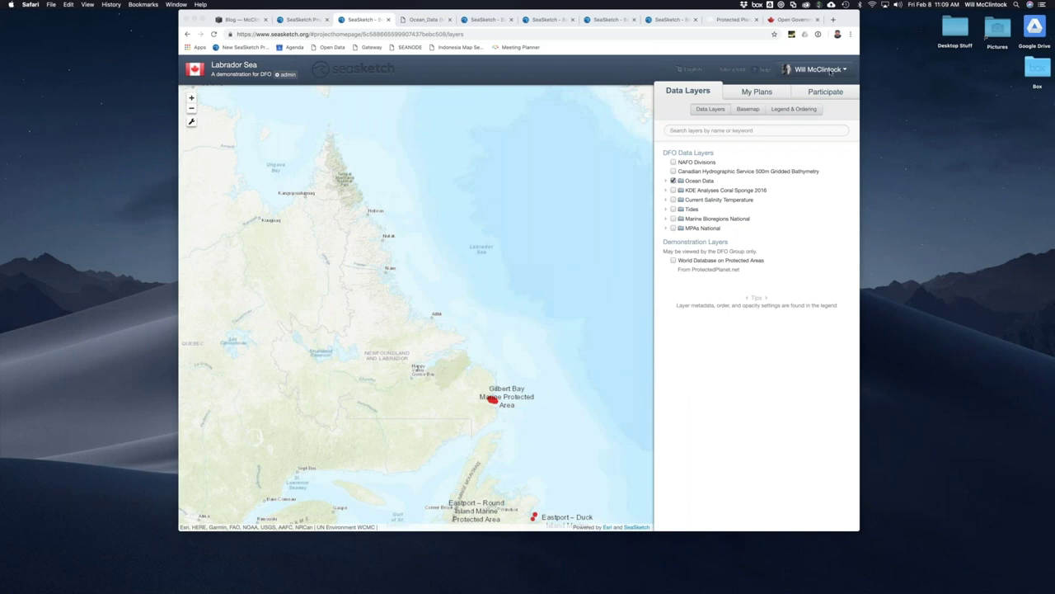
click(844, 70)
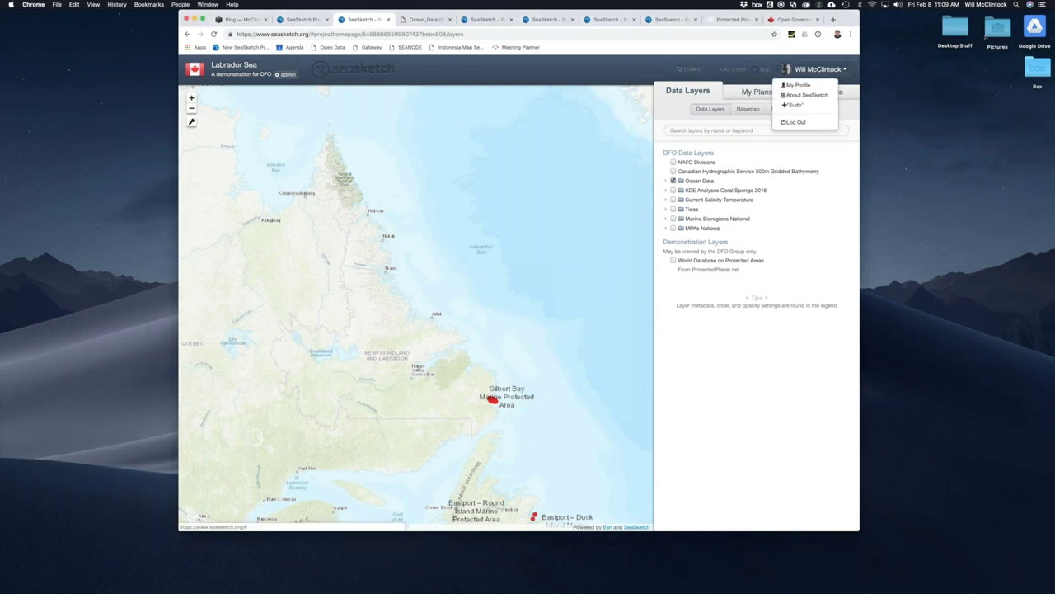
click(611, 56)
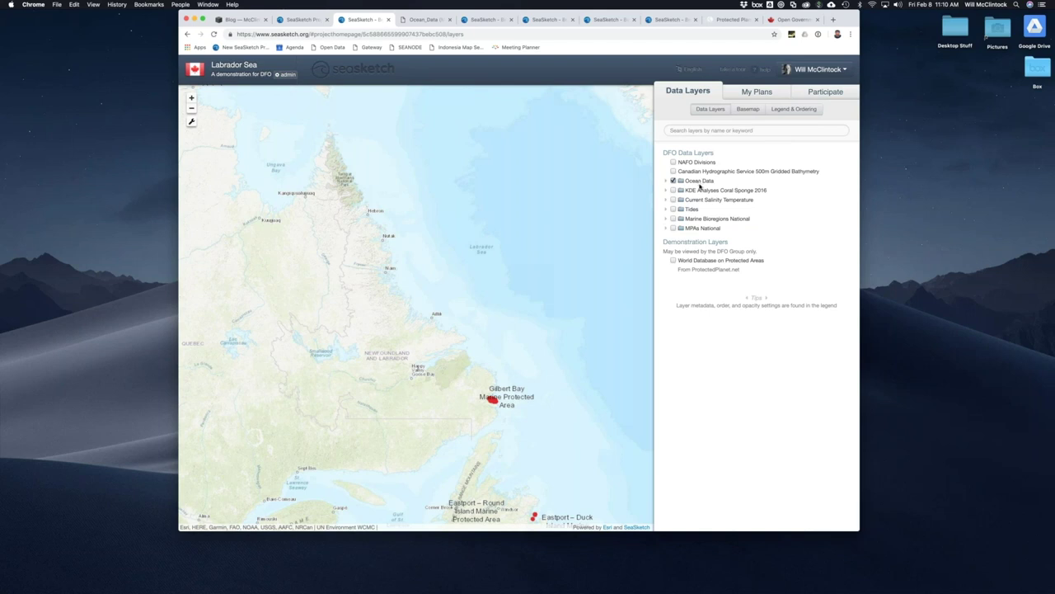
Step: Browse the Ocean Data folder and view the attributes of the Gilbert Bay Marine Protected Area on the map
click(666, 181)
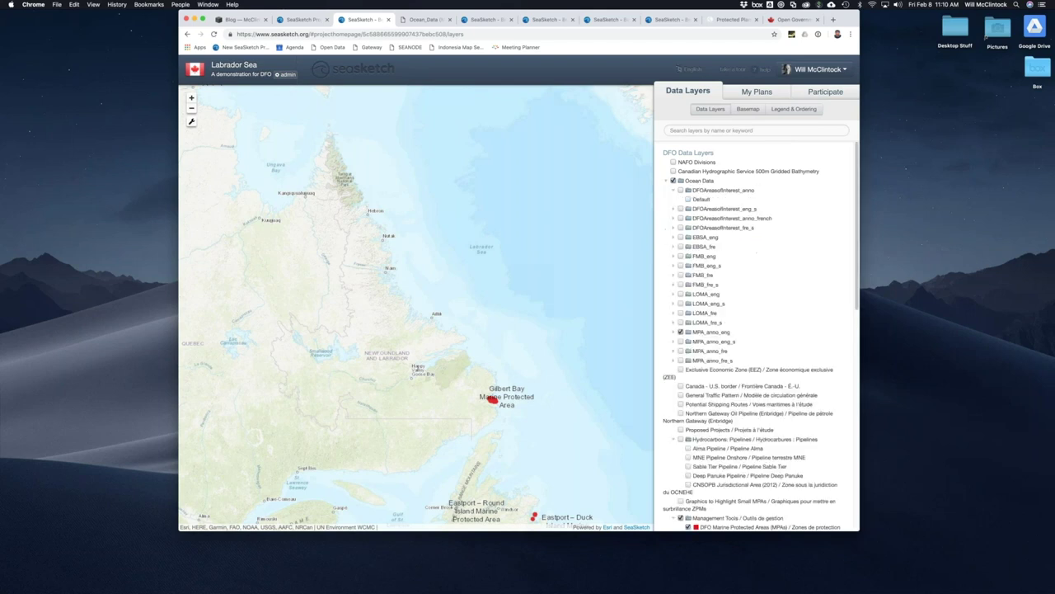
click(493, 401)
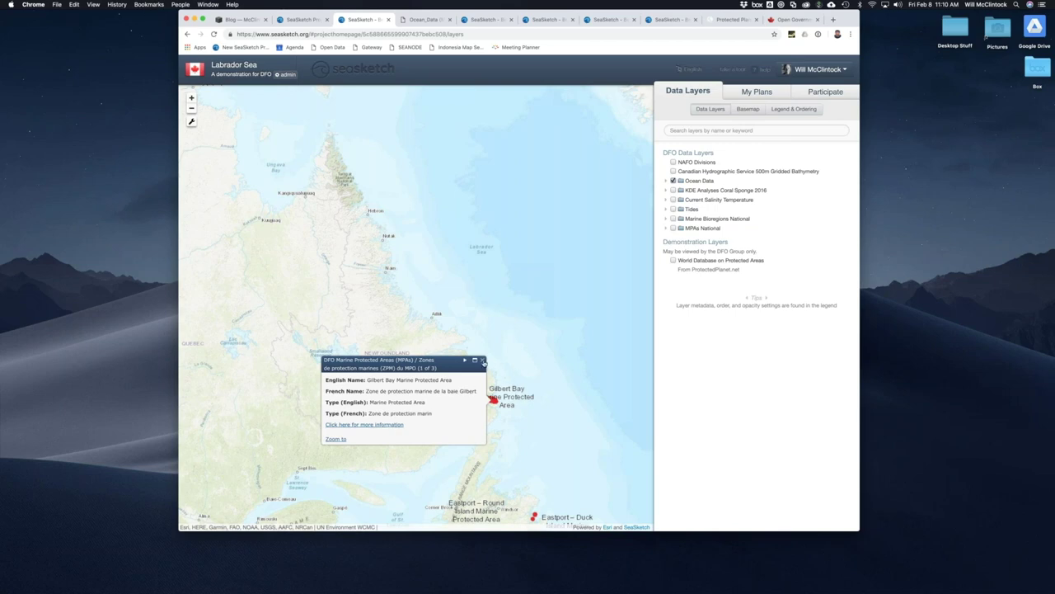
click(484, 361)
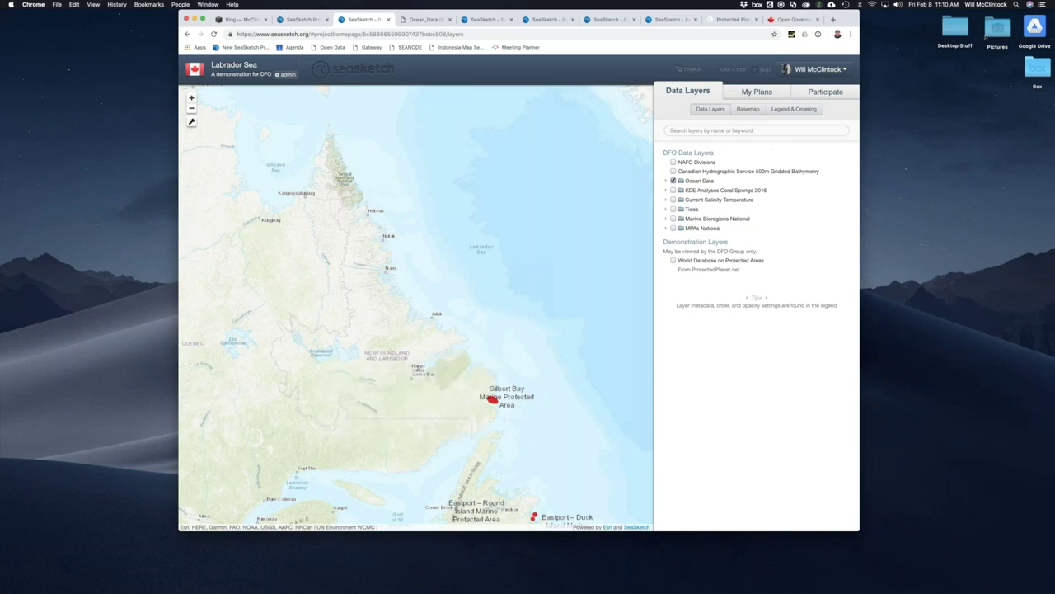
Step: View the existing plans and the plan types that can be created under My Plans
click(754, 91)
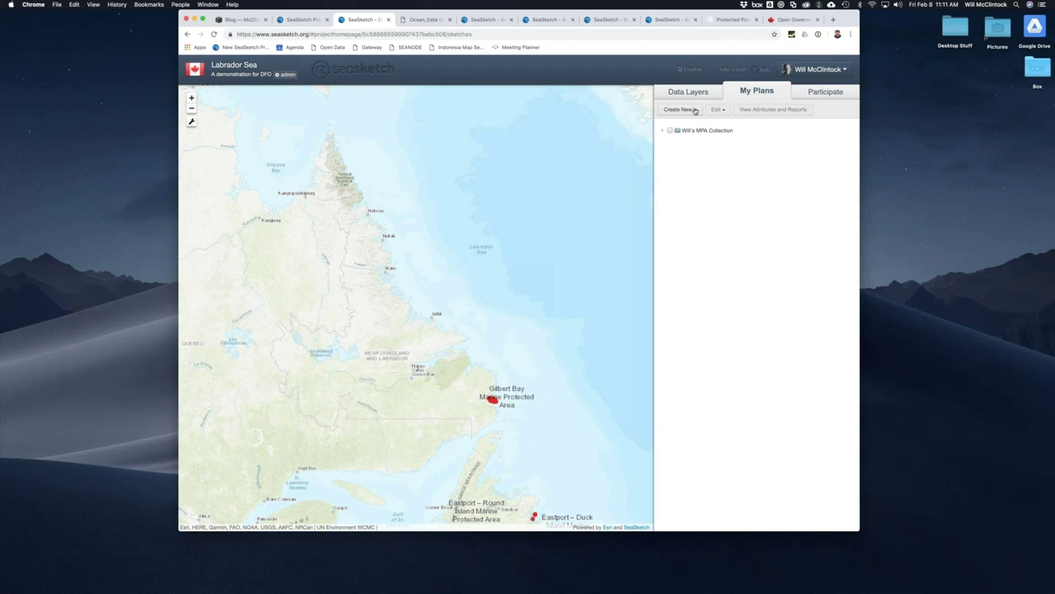
click(693, 112)
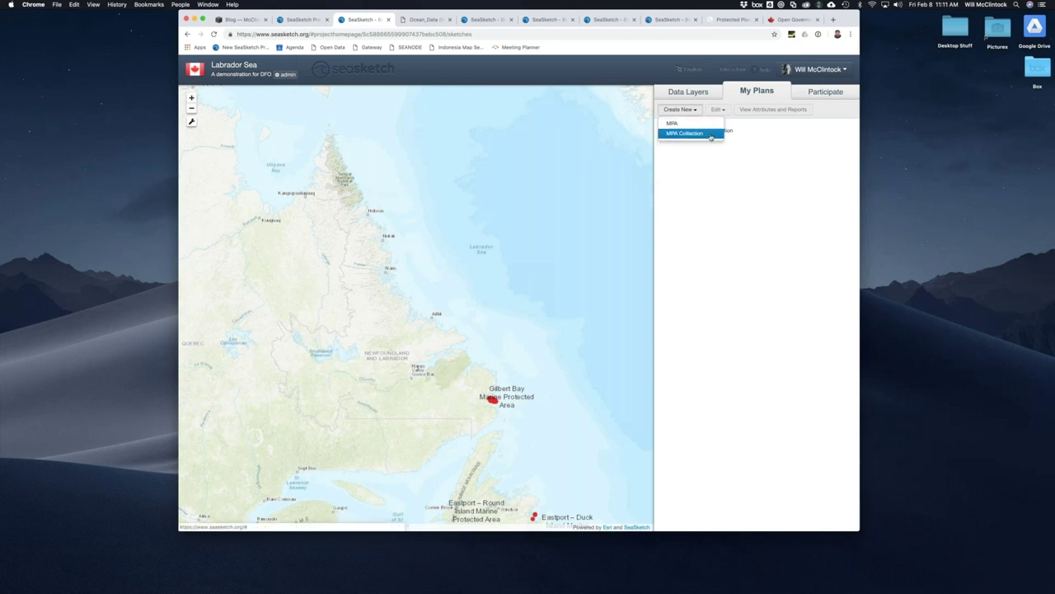
click(752, 131)
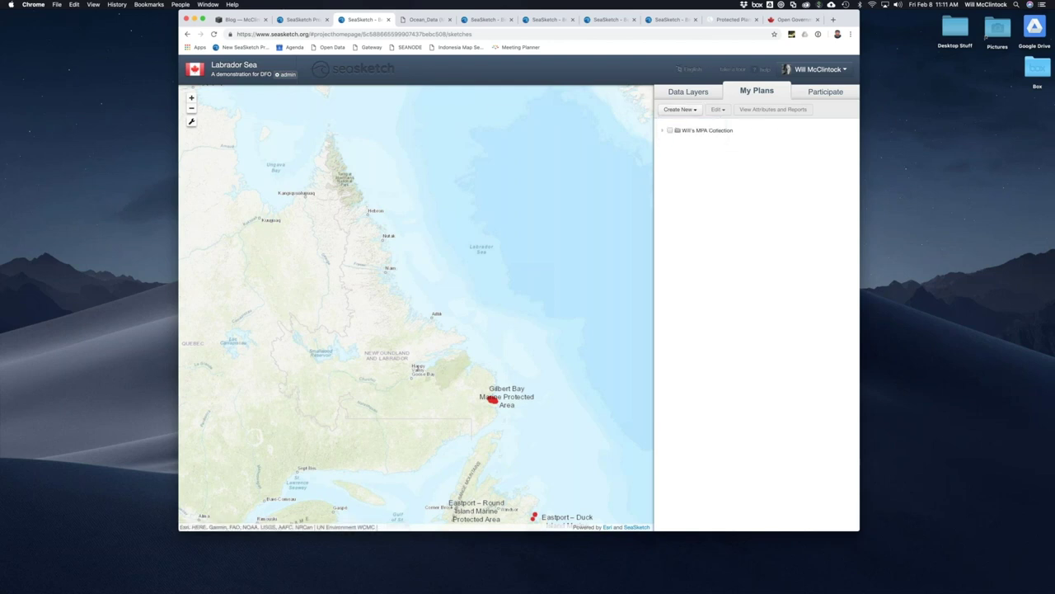
Step: Turn on the NAFO Divisions layer in the project's data layers
click(690, 93)
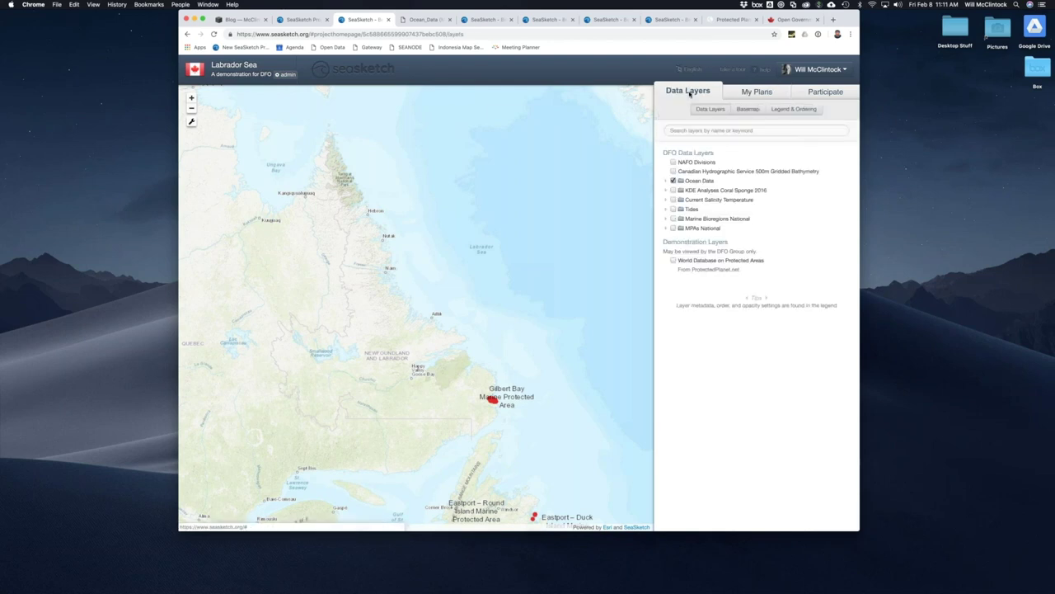
click(673, 162)
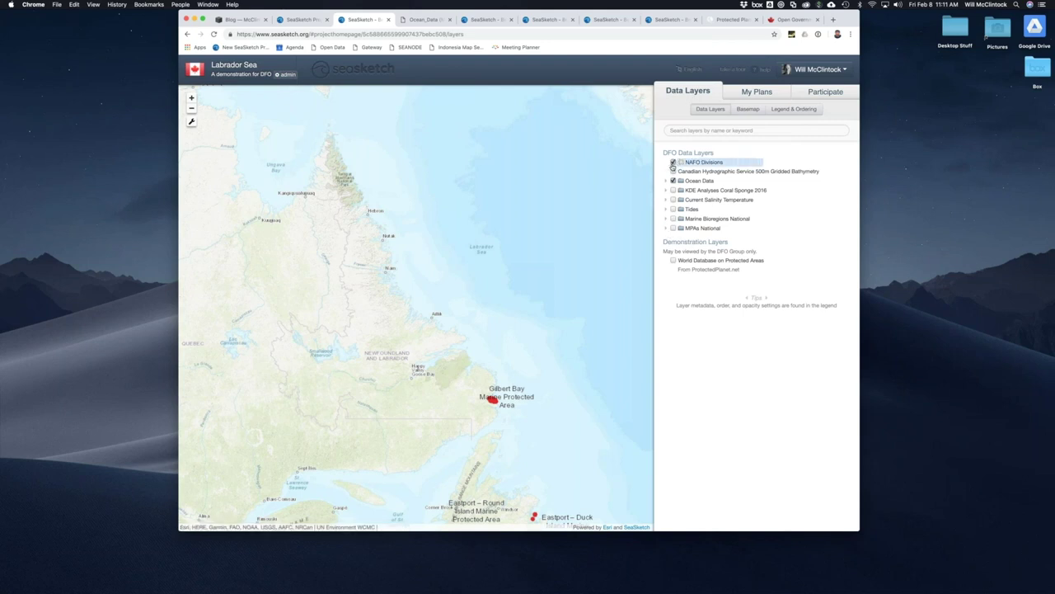
Step: Draw a new four-sided MPA in the eastern part of NAFO division 2H and name it as the owner's "MPA in Zone 2H"
click(757, 92)
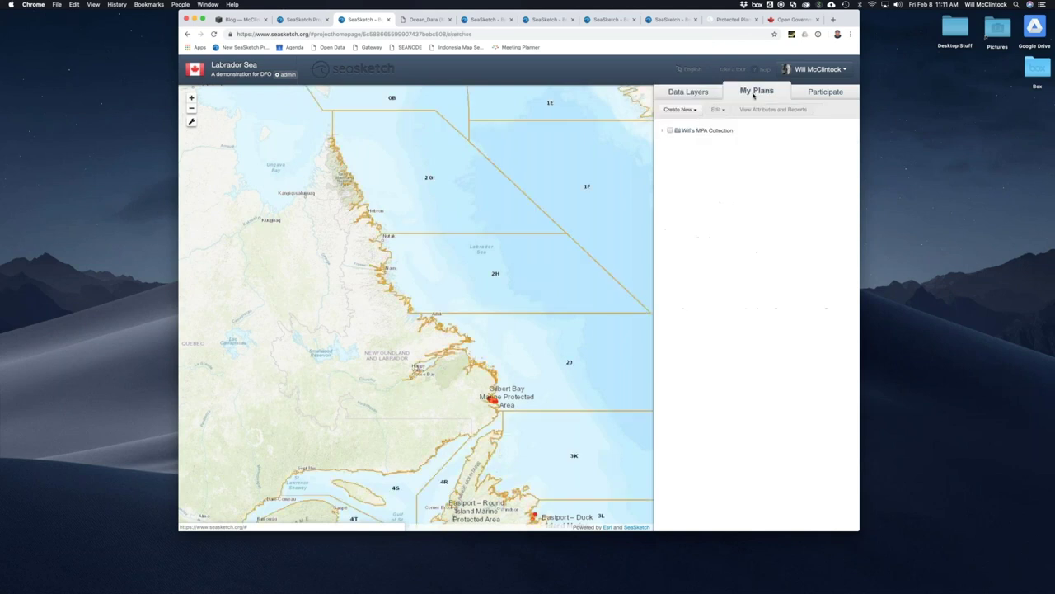
click(681, 109)
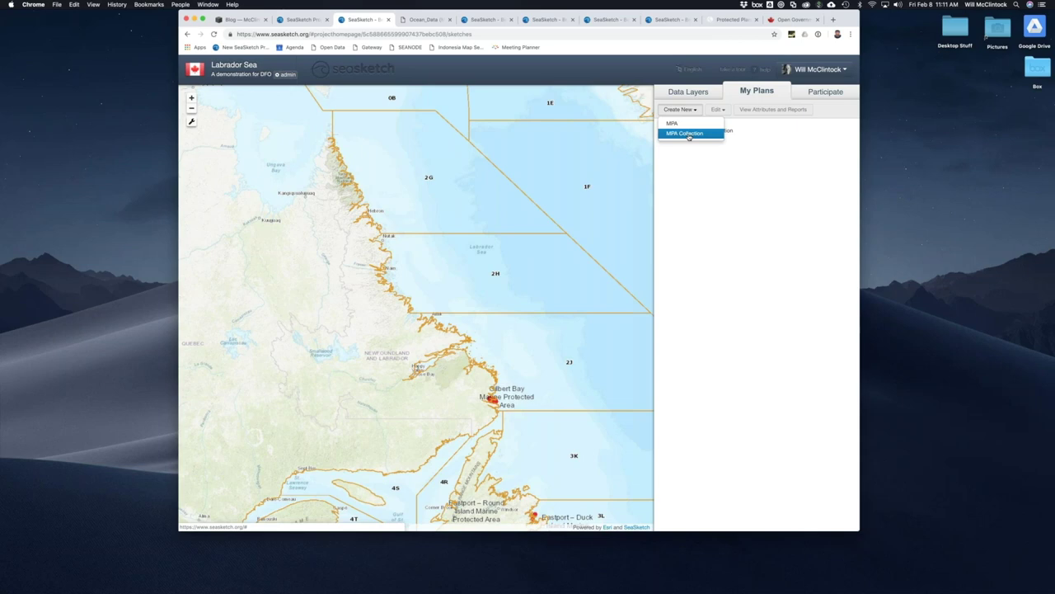
click(673, 123)
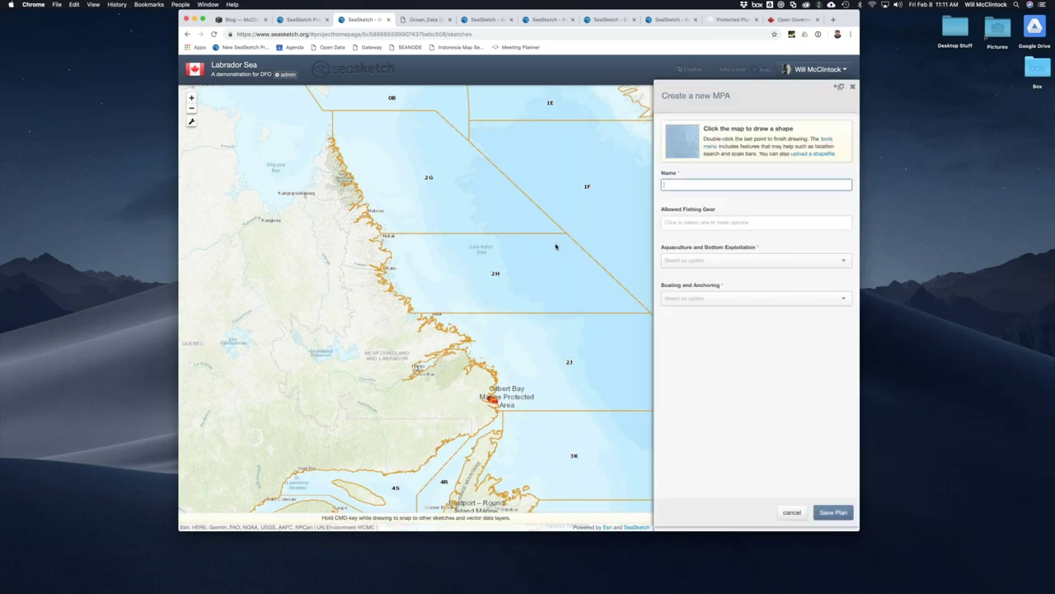
click(543, 247)
click(544, 274)
click(575, 272)
double_click(568, 244)
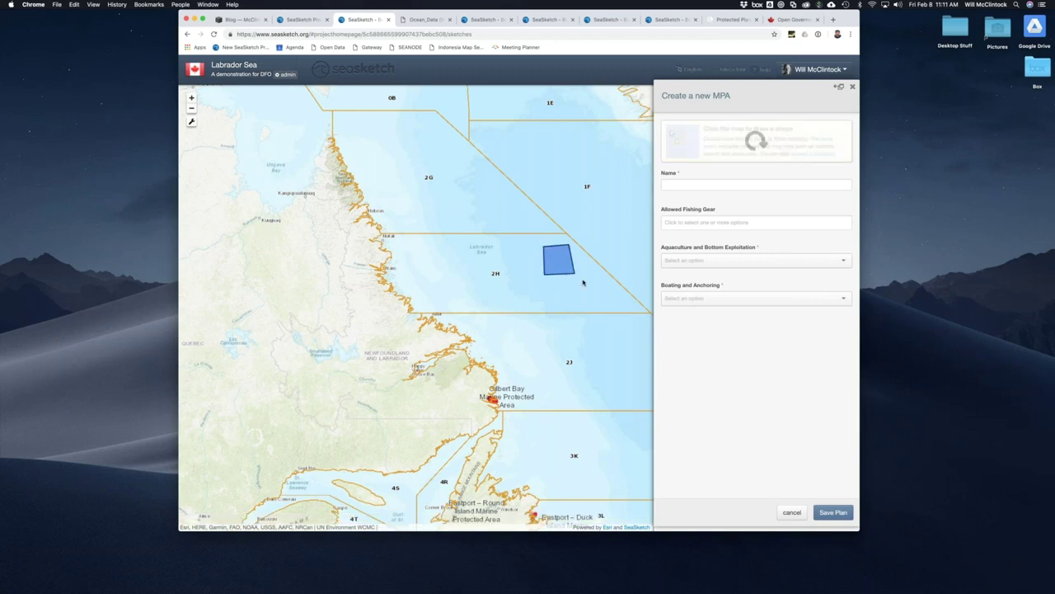
click(691, 170)
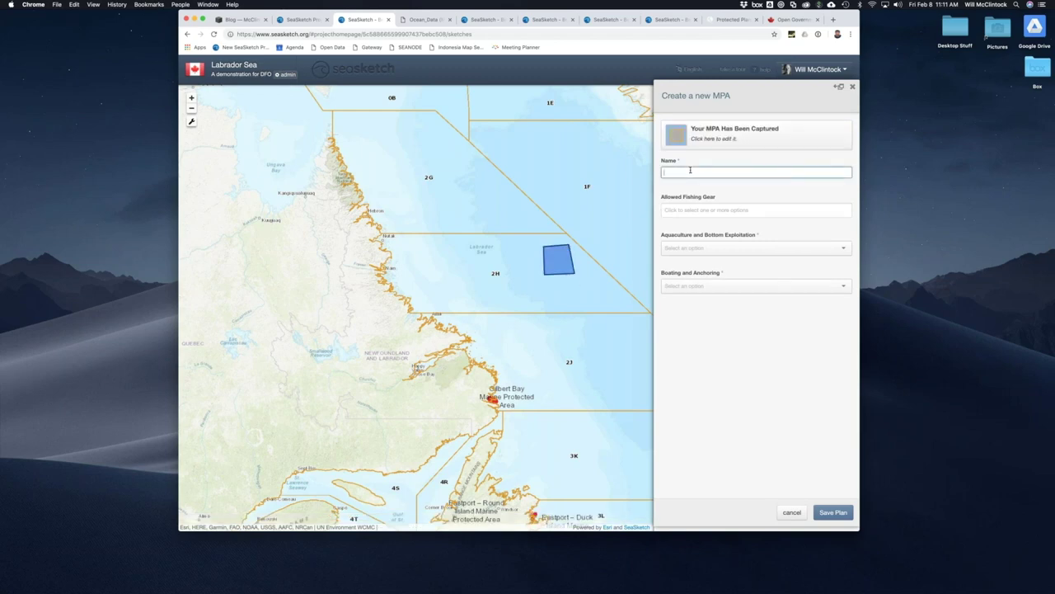
text(Will's MPA in Zone 2H)
Step: Set the MPA's allowed fishing gear to Beach seines, Drift nets, Fish traps, Fixed fish traps "madrague" and Hand harvesting
click(715, 210)
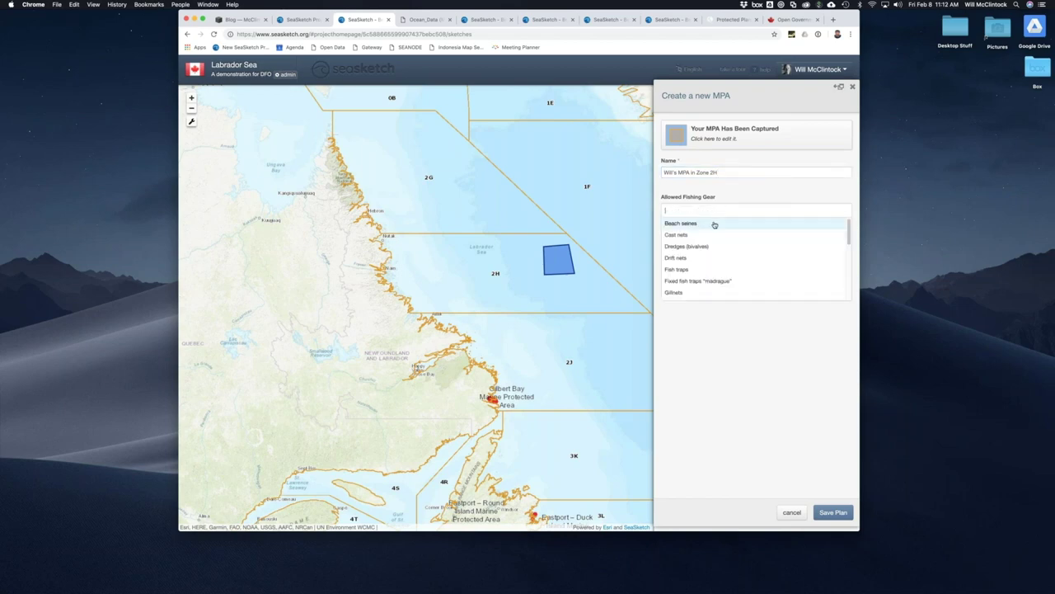
click(715, 223)
click(737, 211)
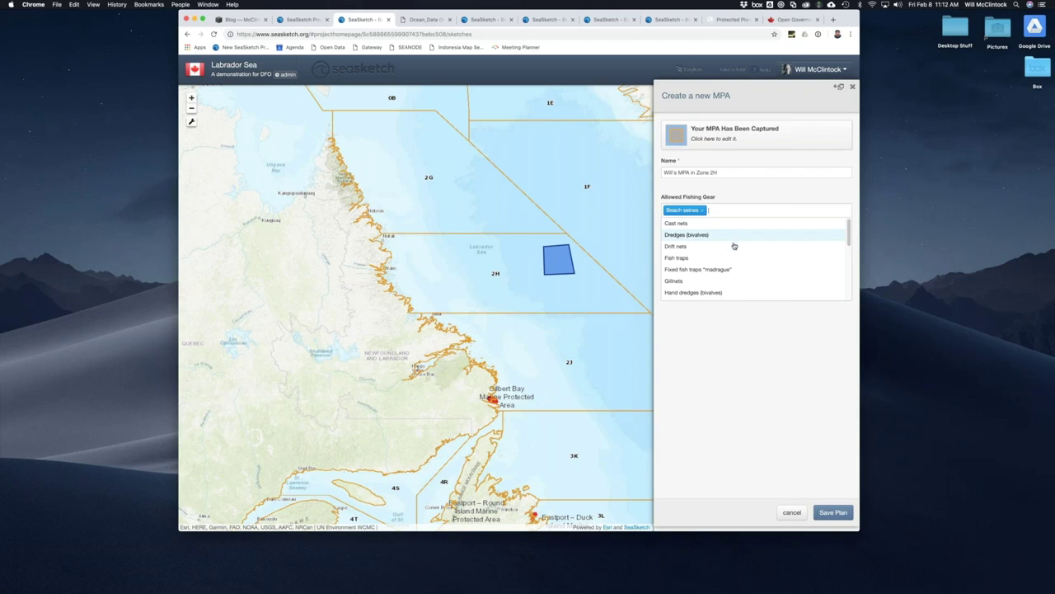
click(734, 245)
click(763, 208)
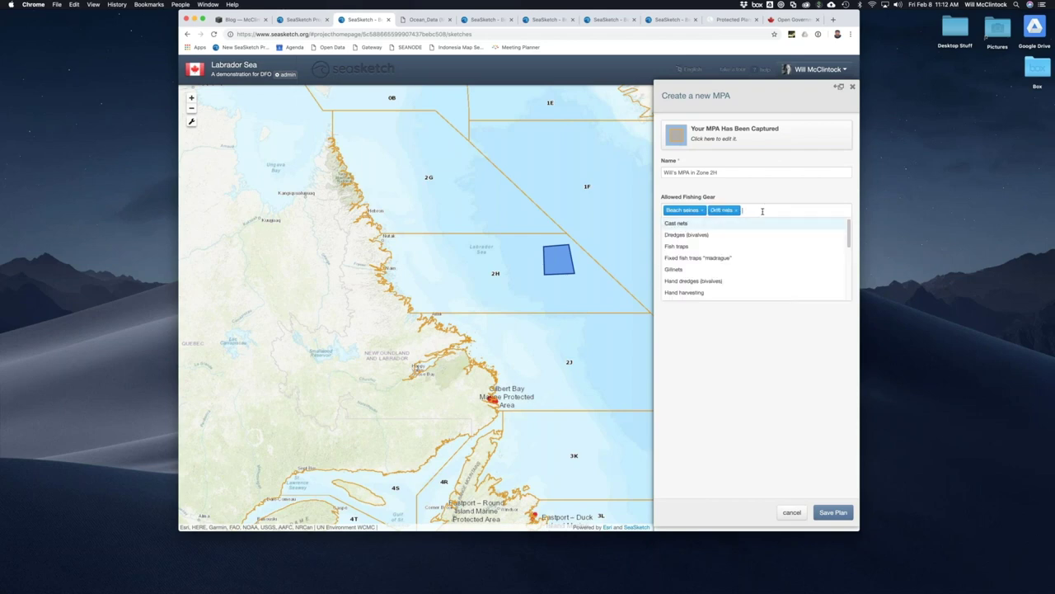
click(749, 246)
click(789, 210)
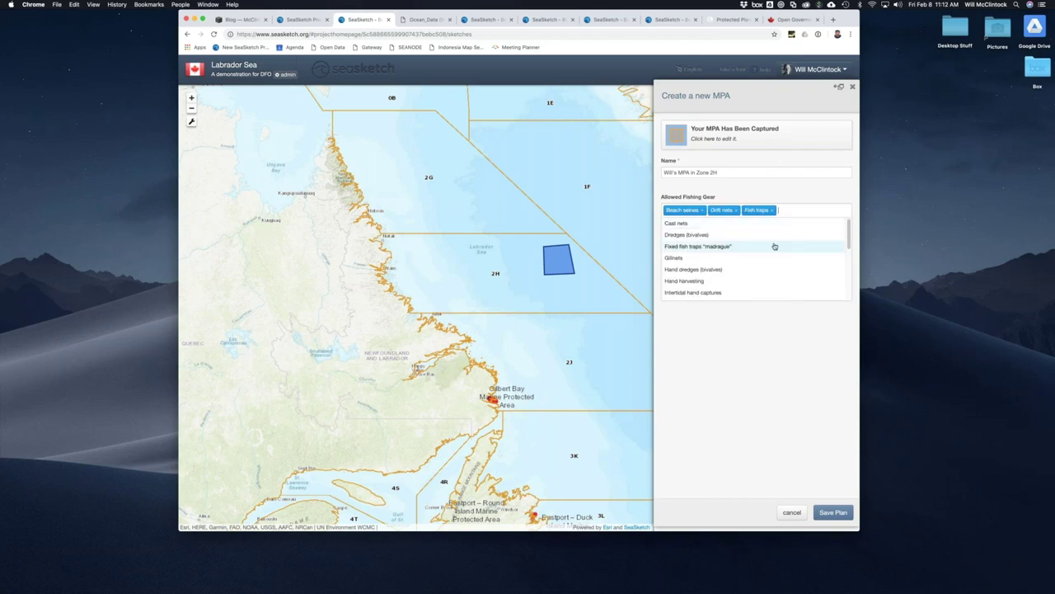
click(774, 246)
click(764, 221)
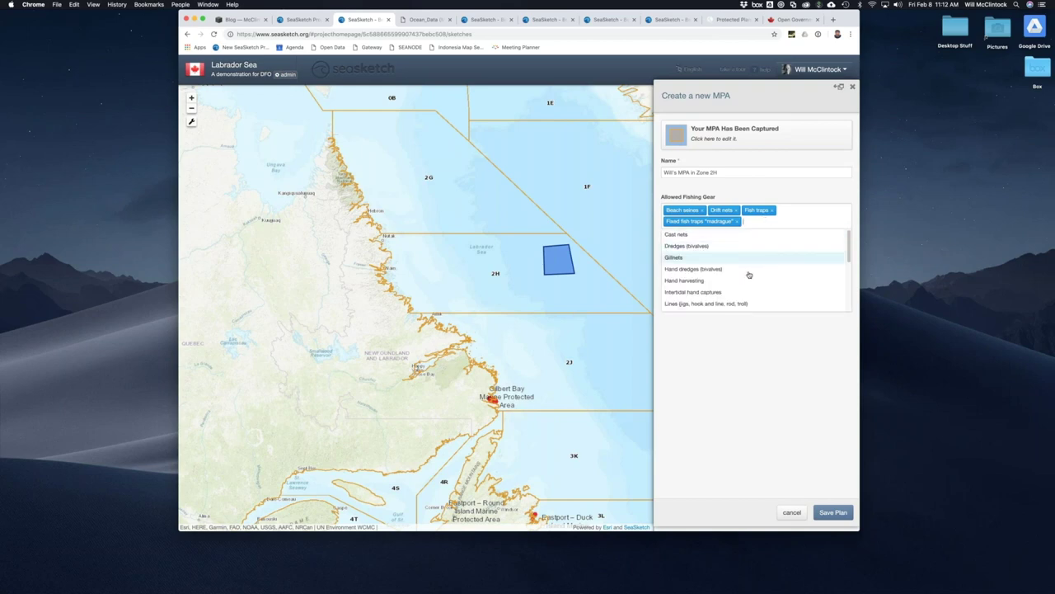
click(749, 282)
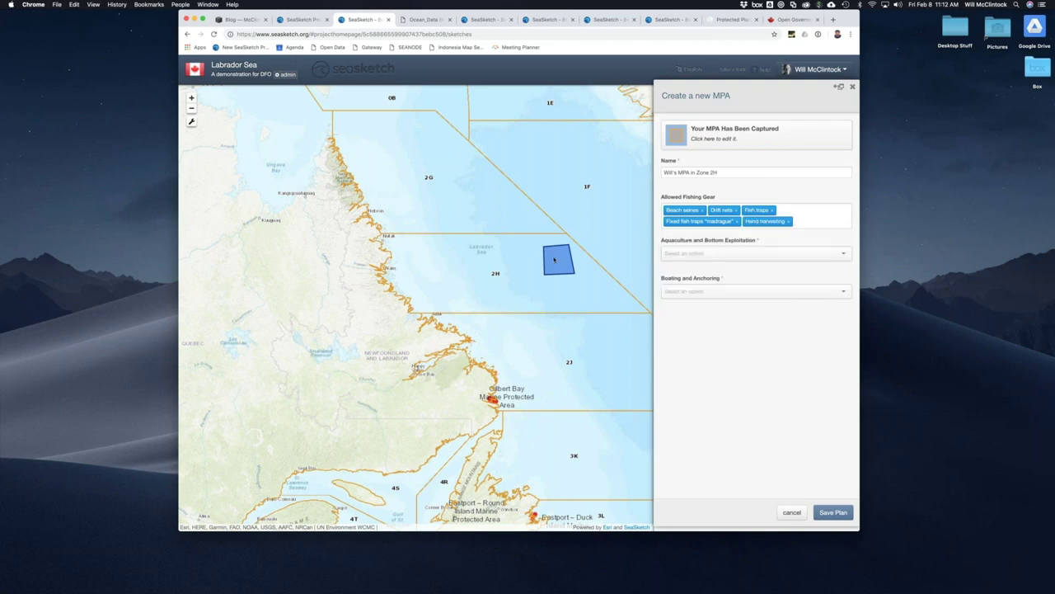
Step: Set the MPA to "Aquaculture and bottom exploitation not allowed" and "No anchoring", and save the plan
click(696, 254)
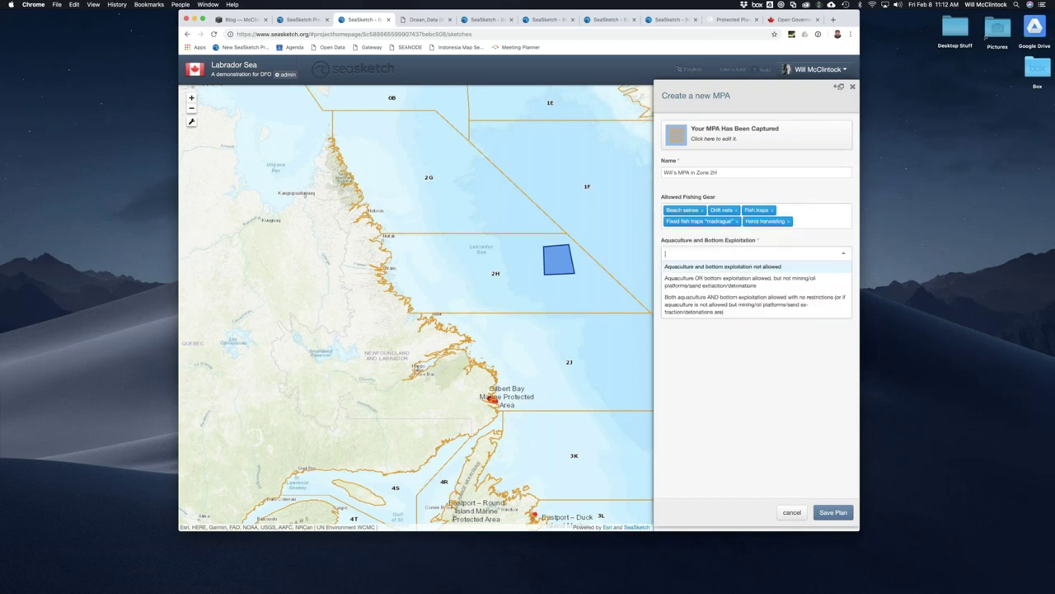
click(695, 268)
click(699, 292)
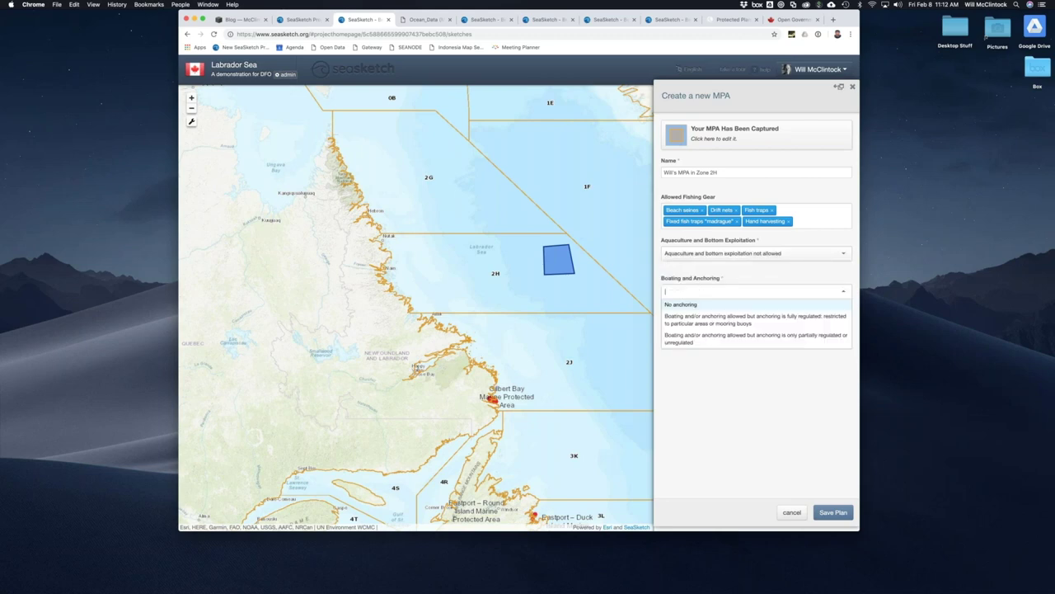
click(701, 304)
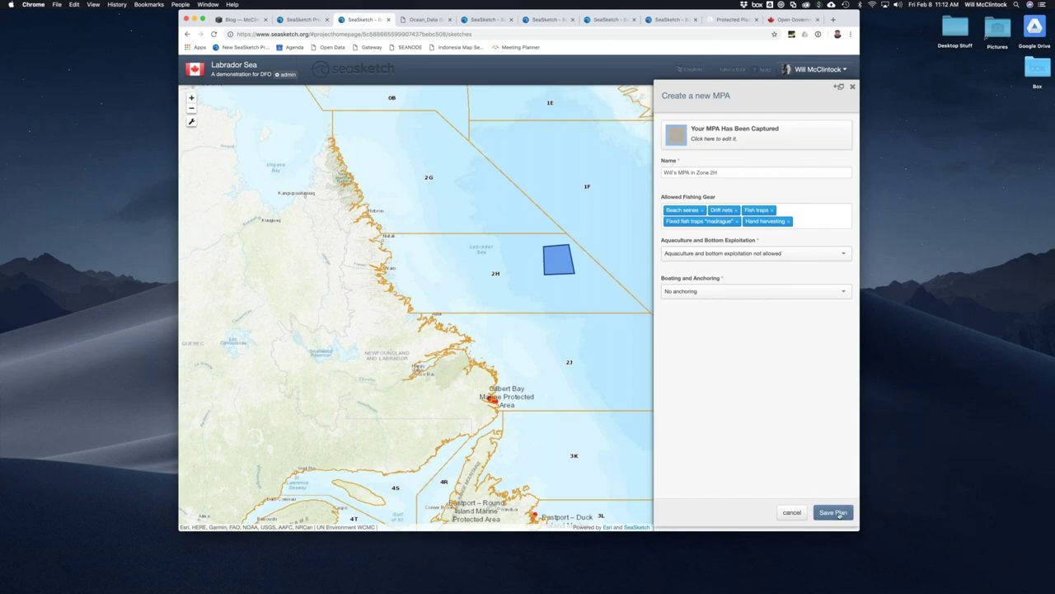
click(833, 512)
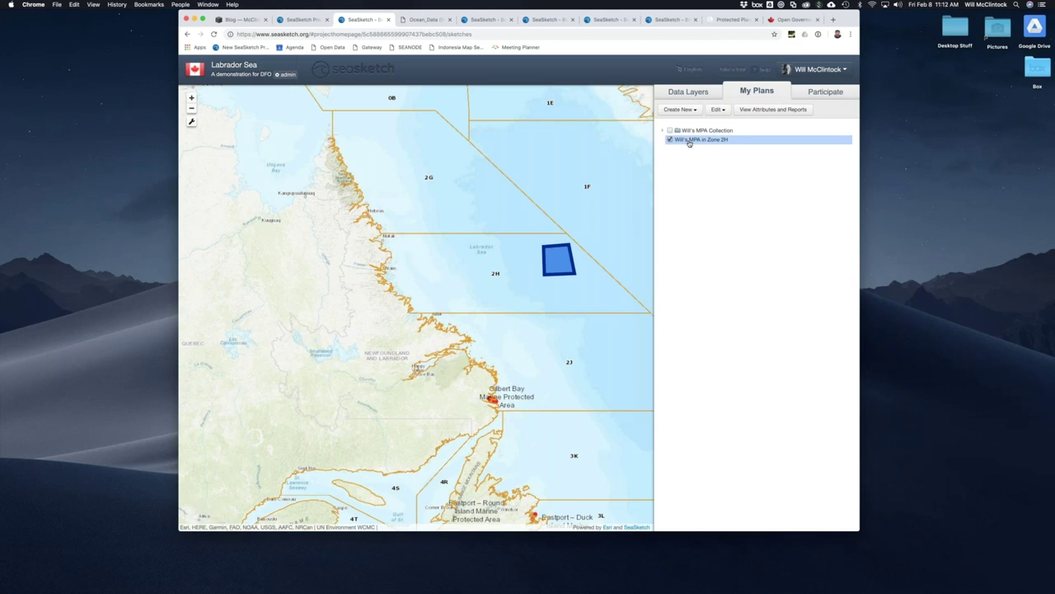
Step: Inspect the new MPA's map popup and review its zone classification and attributes report
click(559, 263)
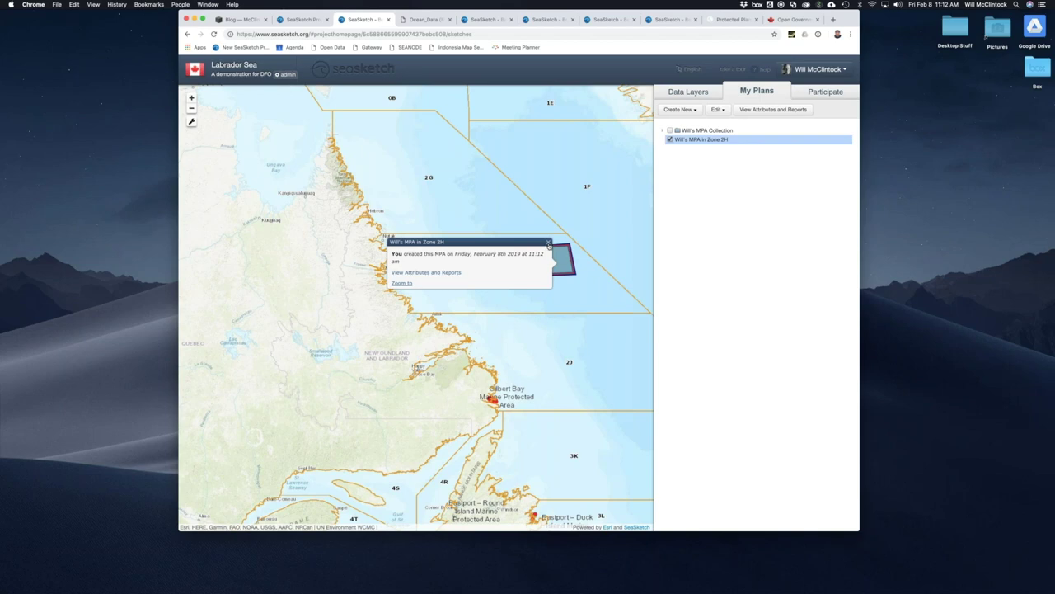
click(548, 244)
click(711, 140)
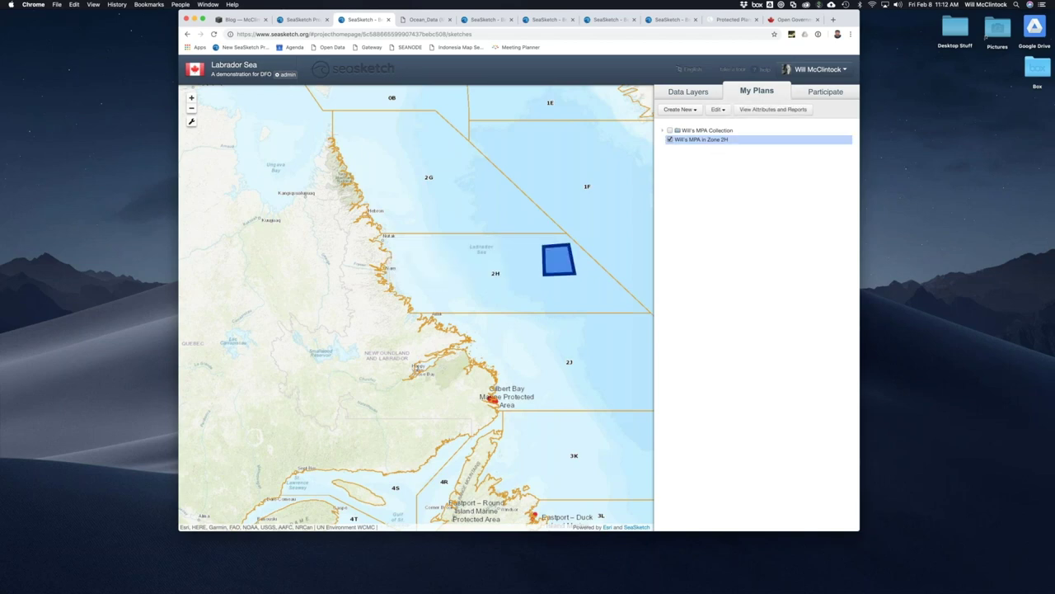
click(767, 110)
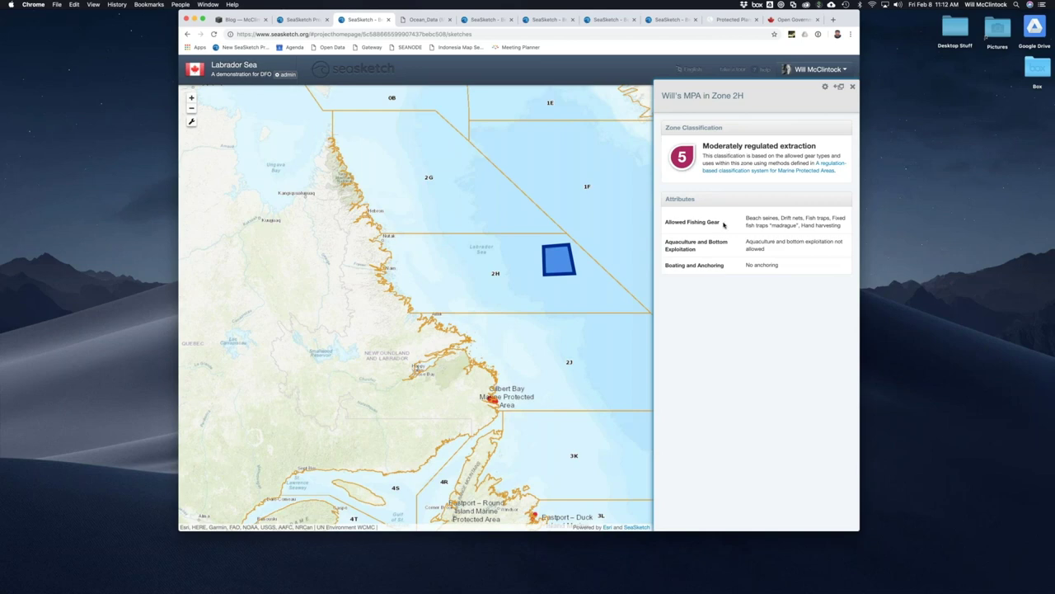
drag(746, 218, 841, 226)
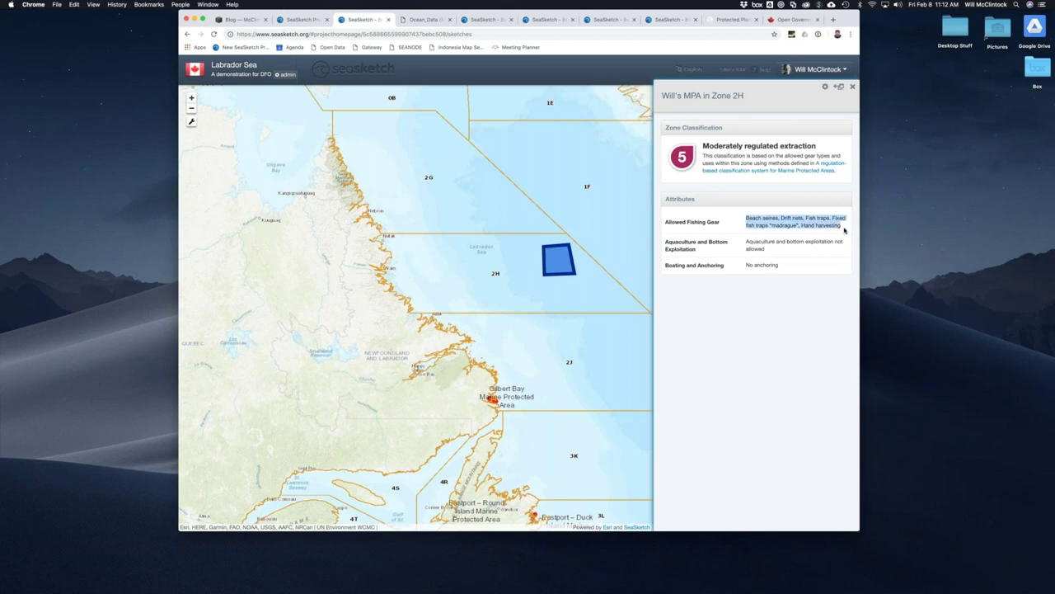
drag(782, 266, 747, 241)
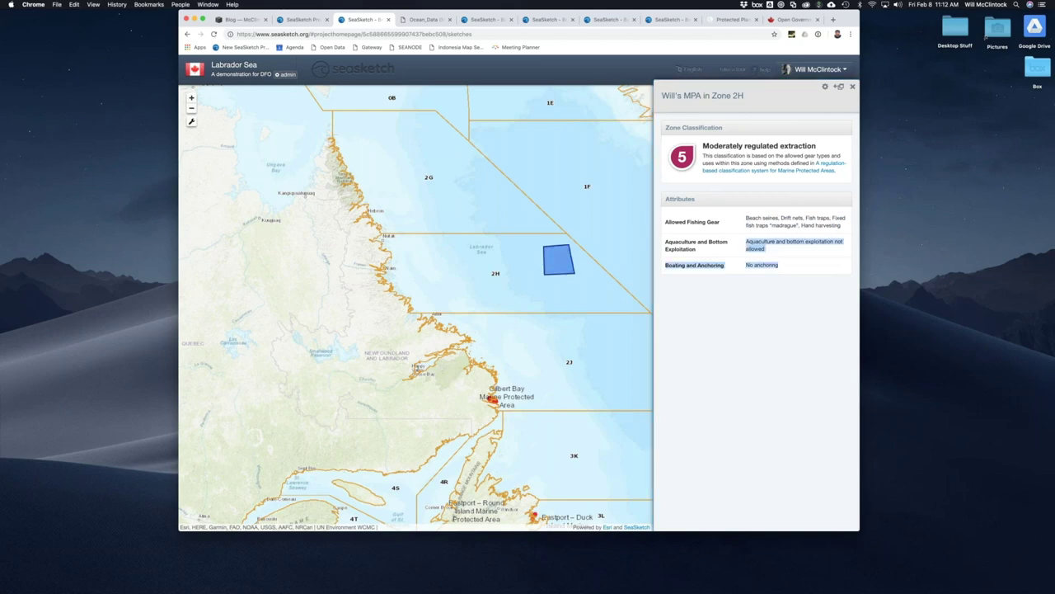
click(746, 245)
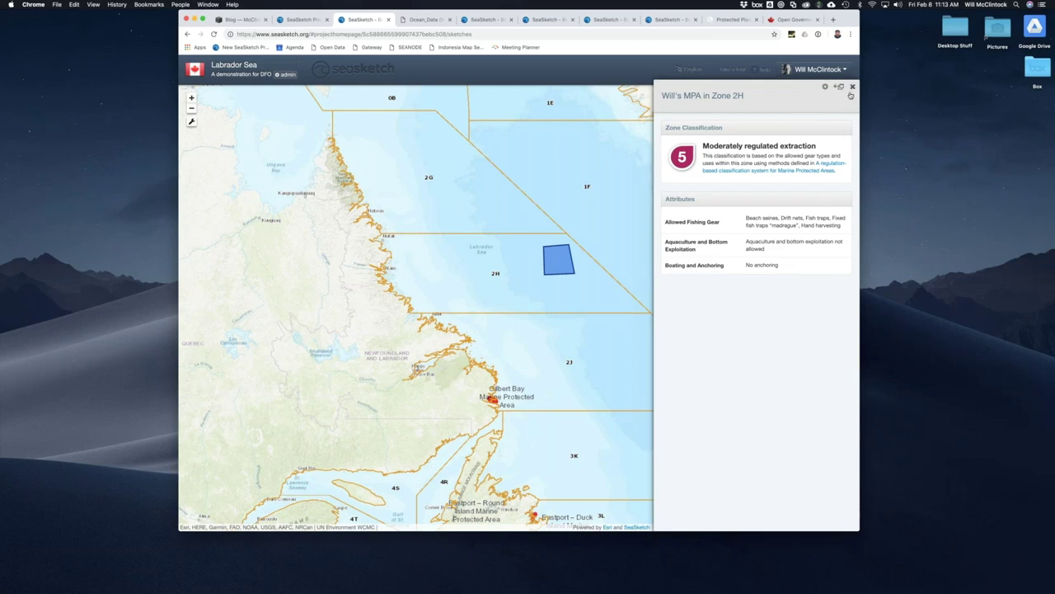
drag(664, 222, 720, 223)
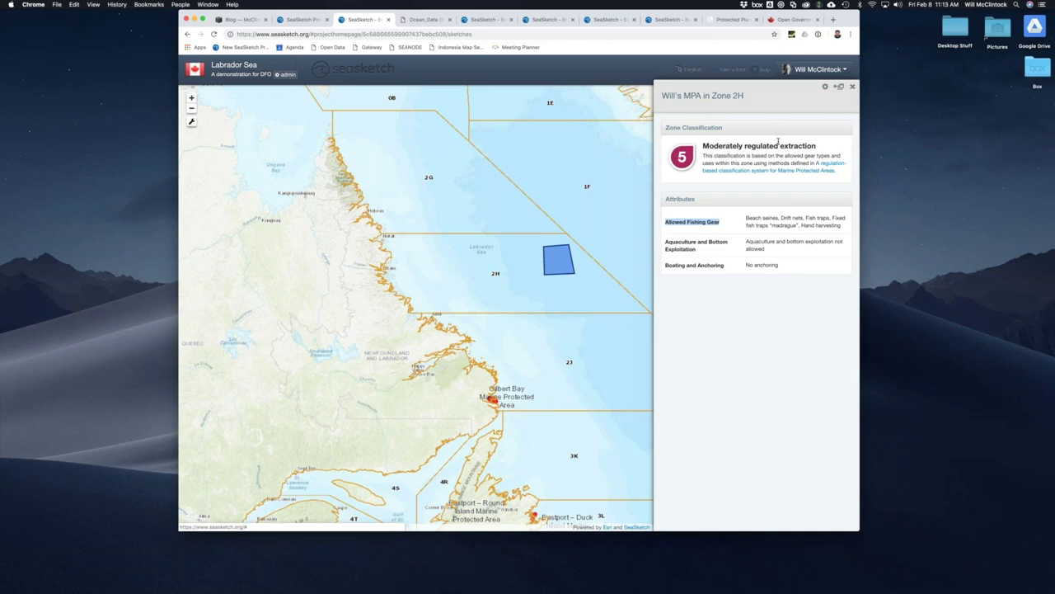
drag(703, 145, 815, 146)
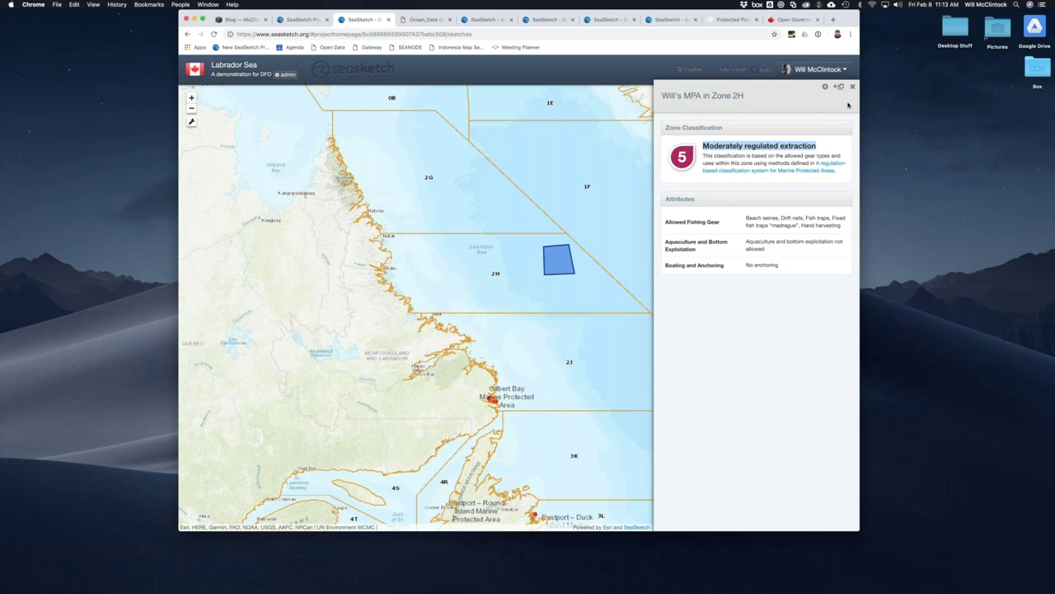
click(854, 87)
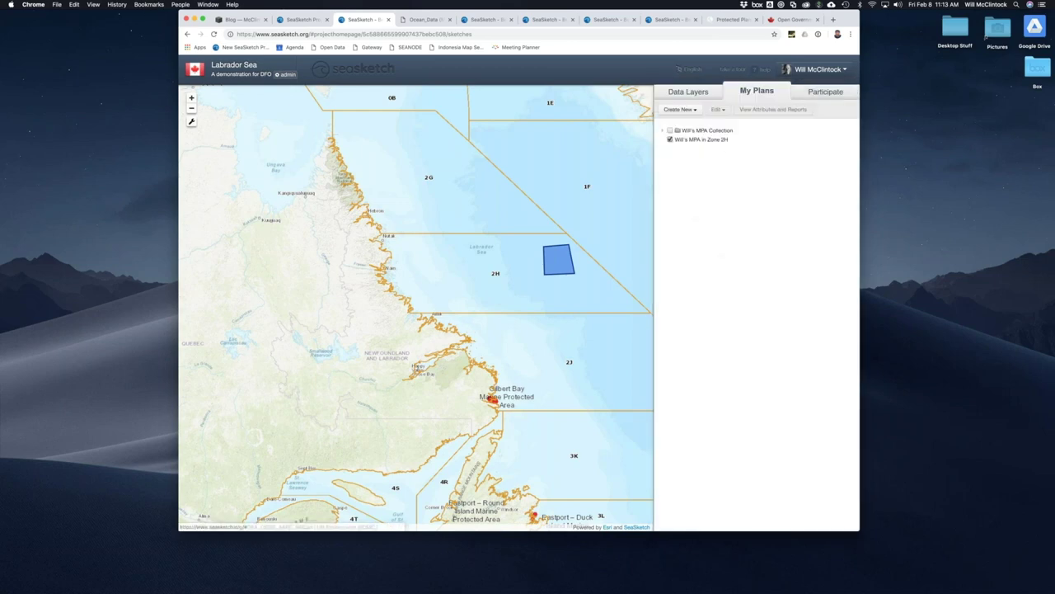
Step: Place the Zone 2H MPA in the existing MPA collection and show all of the collection's plans on the map
click(690, 142)
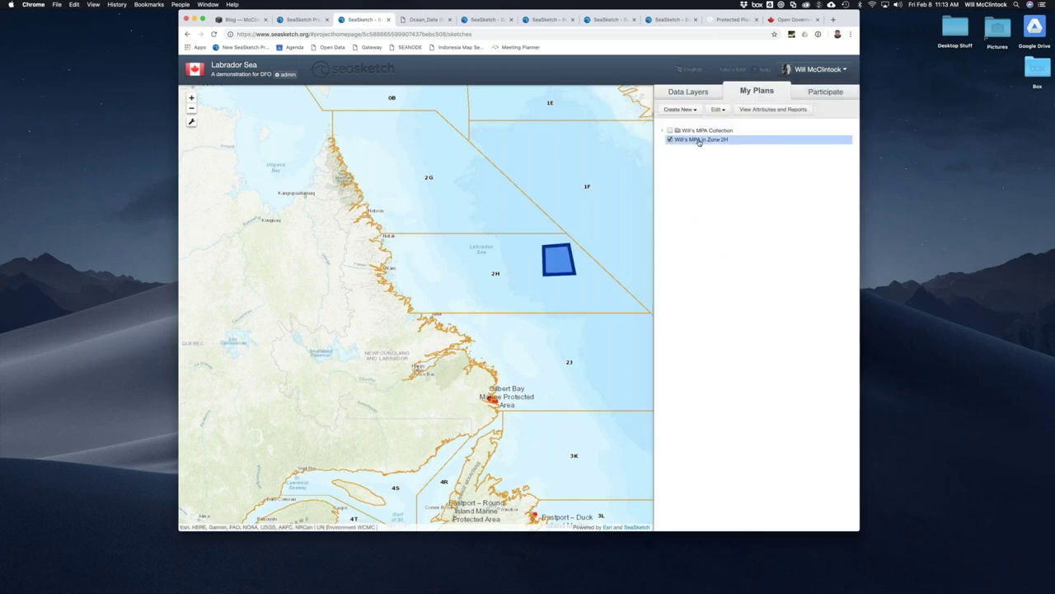
right_click(708, 141)
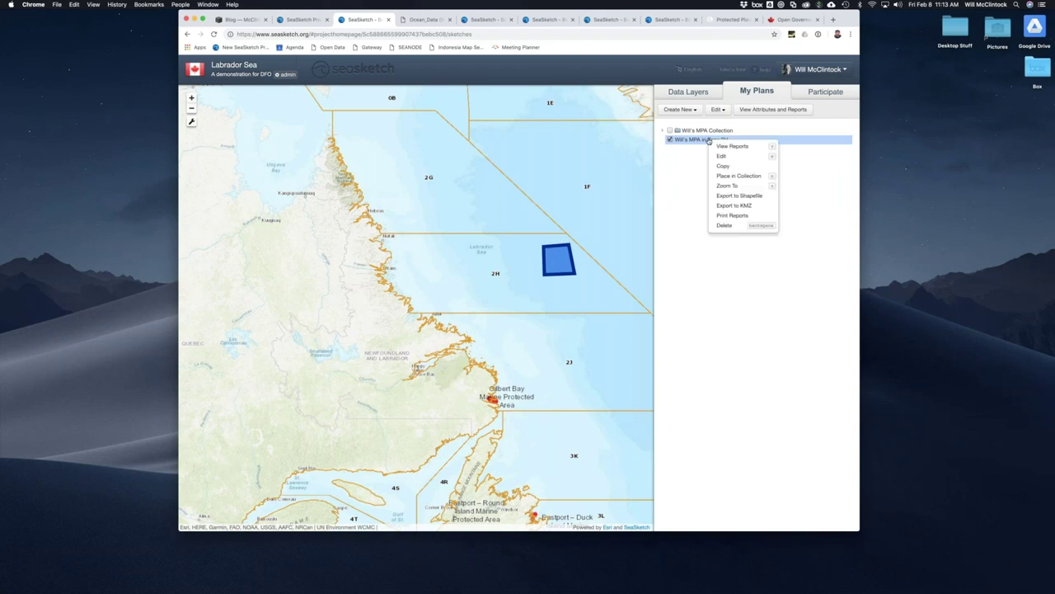
click(745, 176)
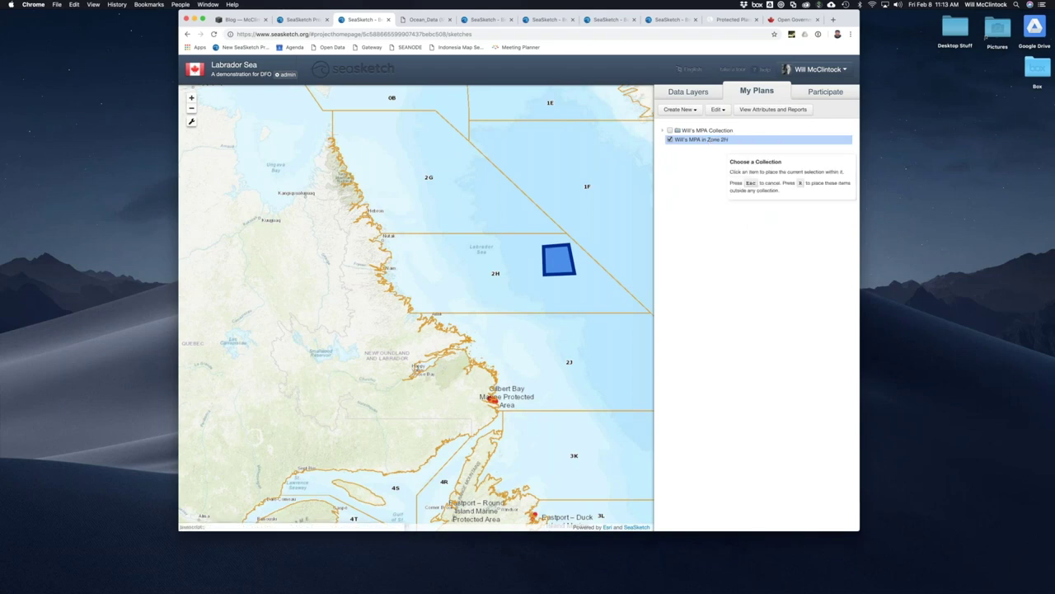
click(699, 132)
click(669, 131)
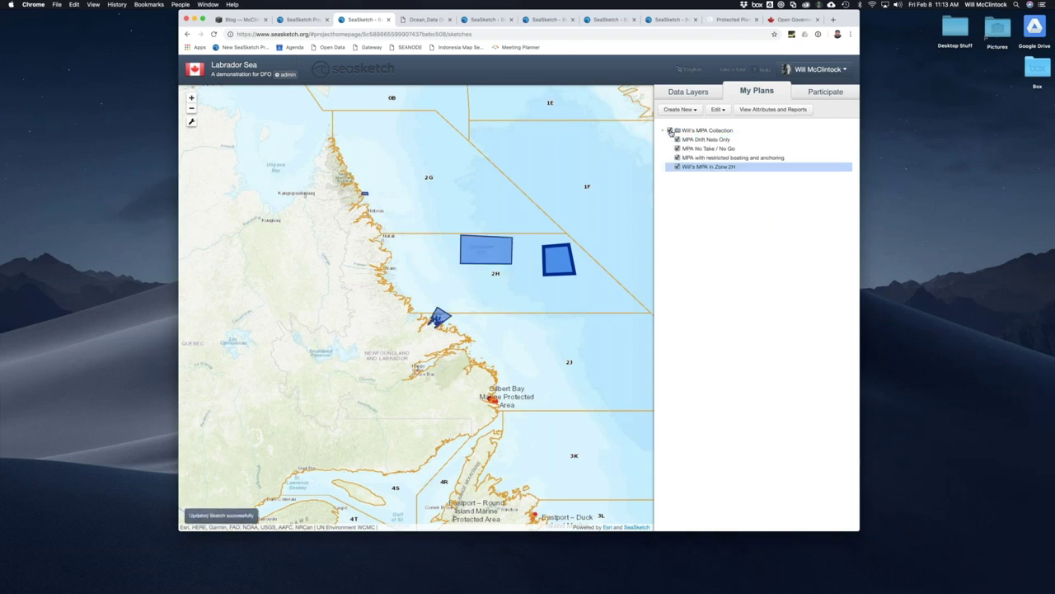
Step: Review the MPA collection's attributes and zone classification report, including the MPA Index calculation
click(710, 132)
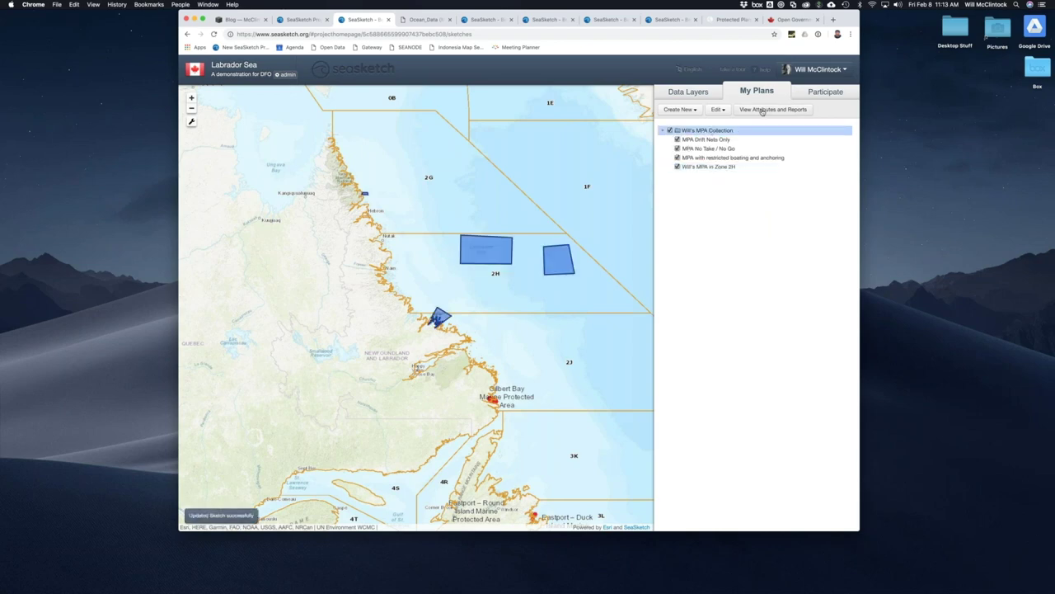
click(763, 109)
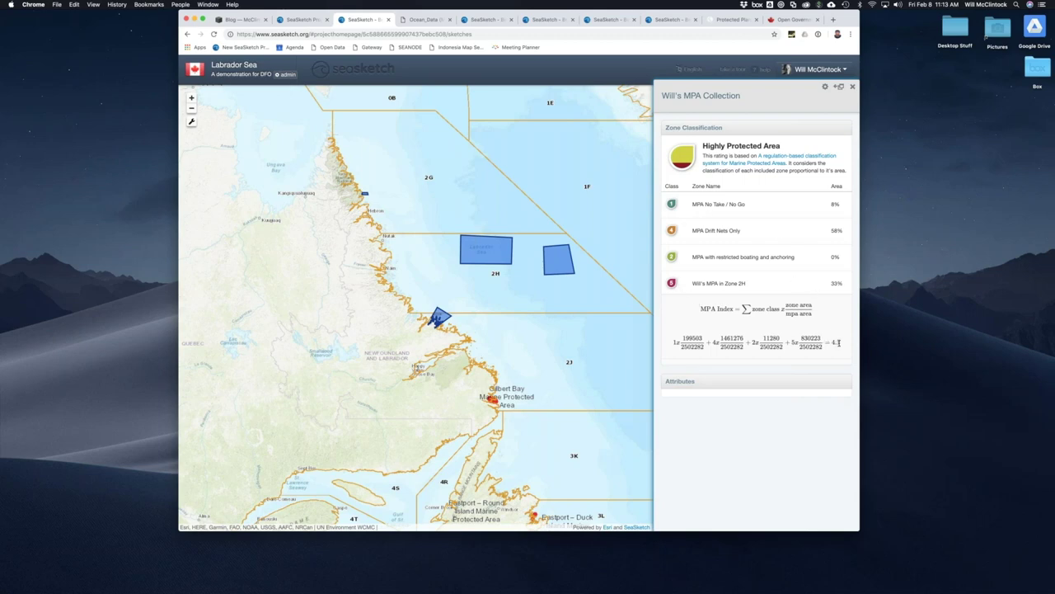
drag(831, 343, 842, 345)
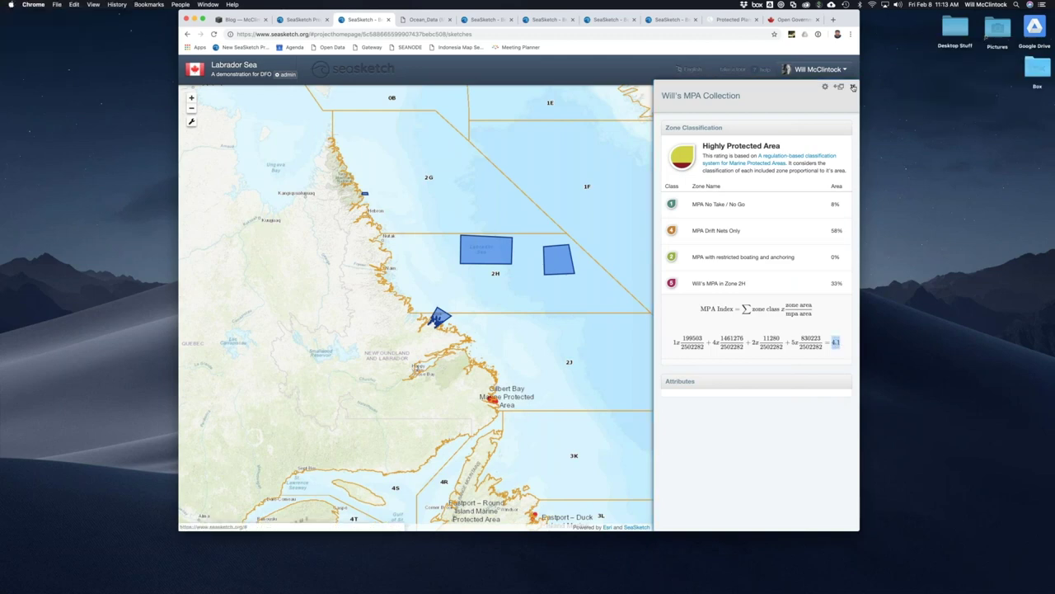
click(853, 87)
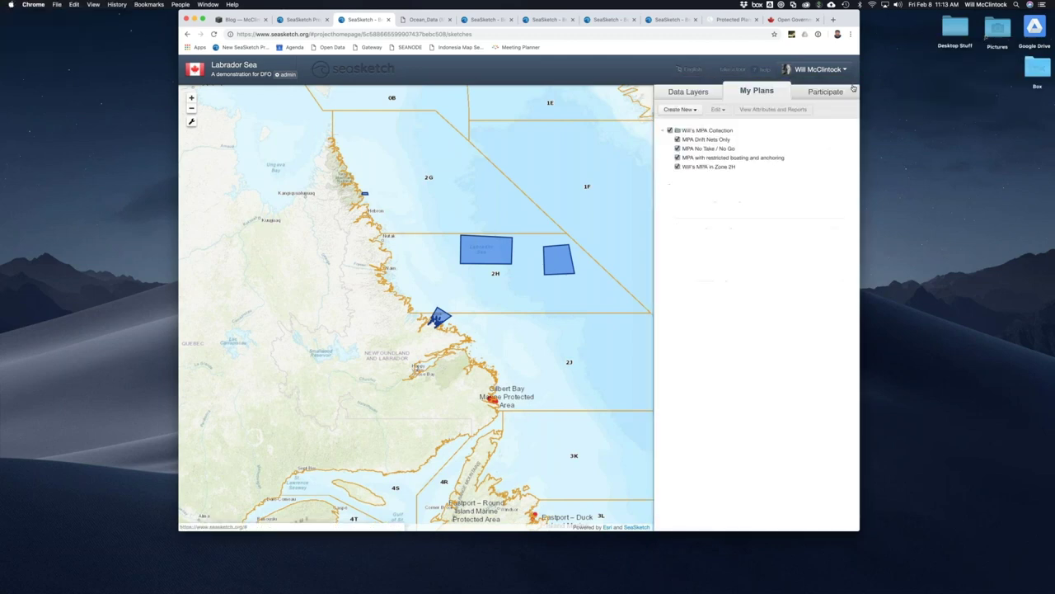
Step: View the plan types that can be created with the MPA collection selected
click(701, 131)
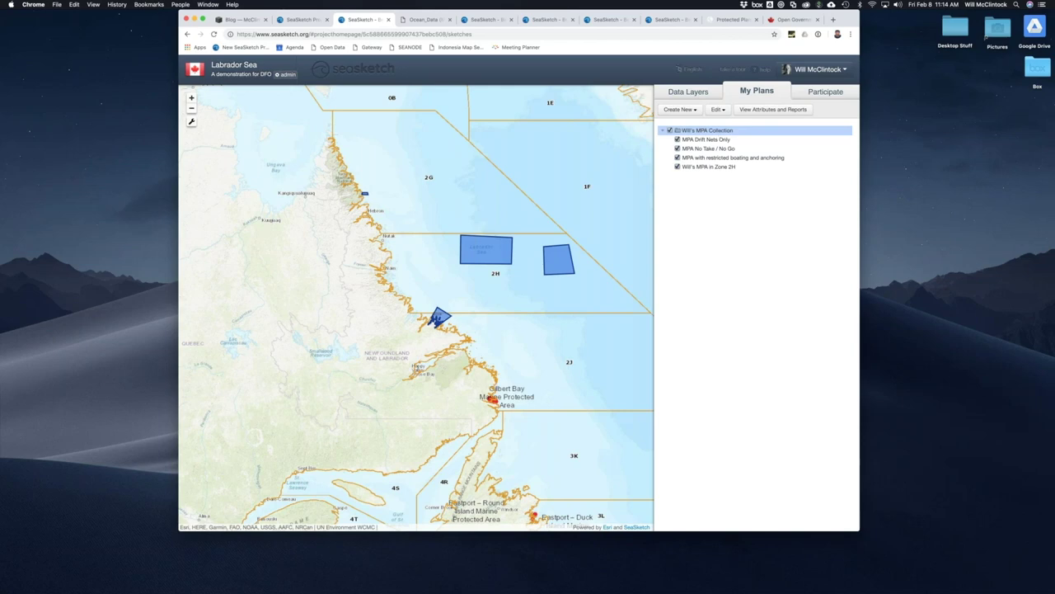
click(679, 109)
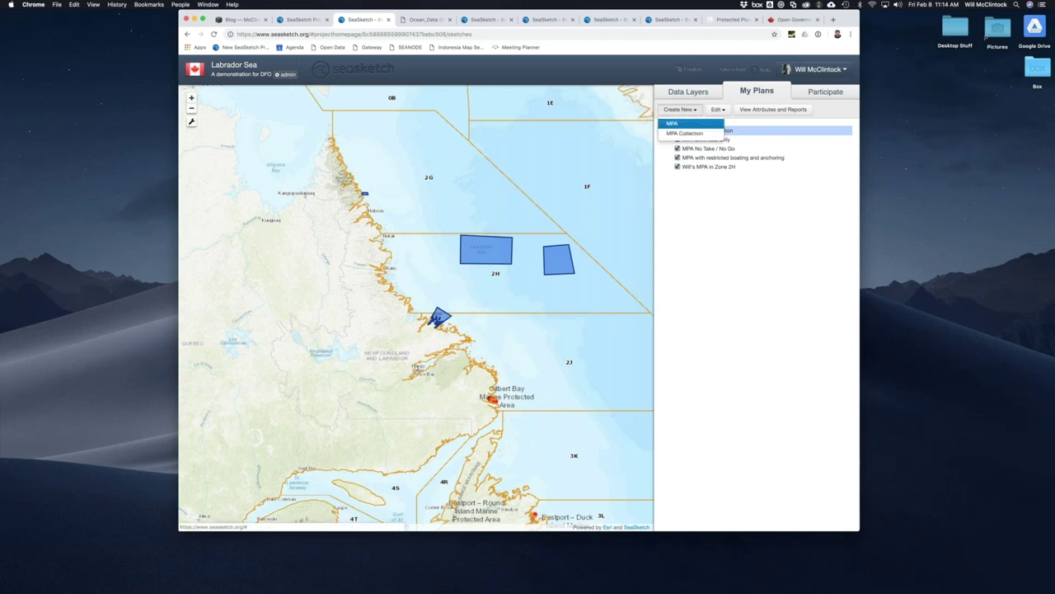
click(766, 196)
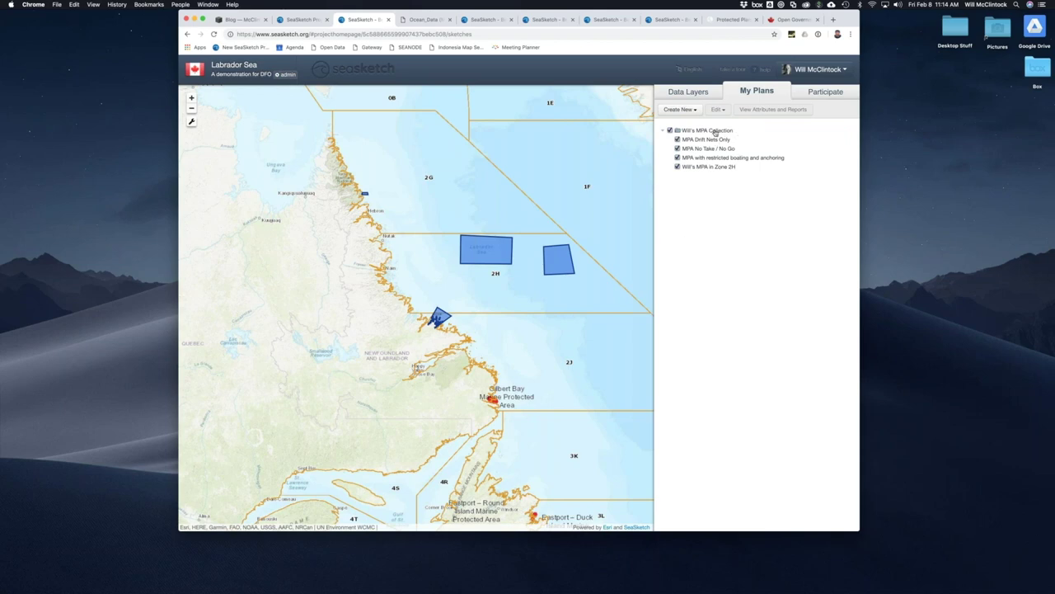
Step: Open the Demonstration Post topic in the Admin Forum
click(834, 95)
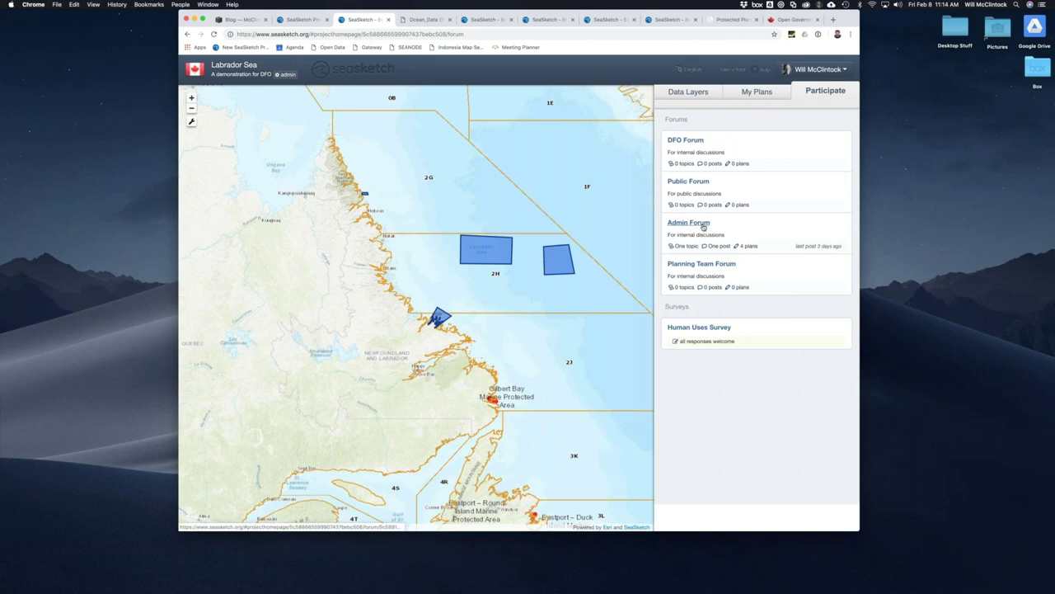
click(685, 224)
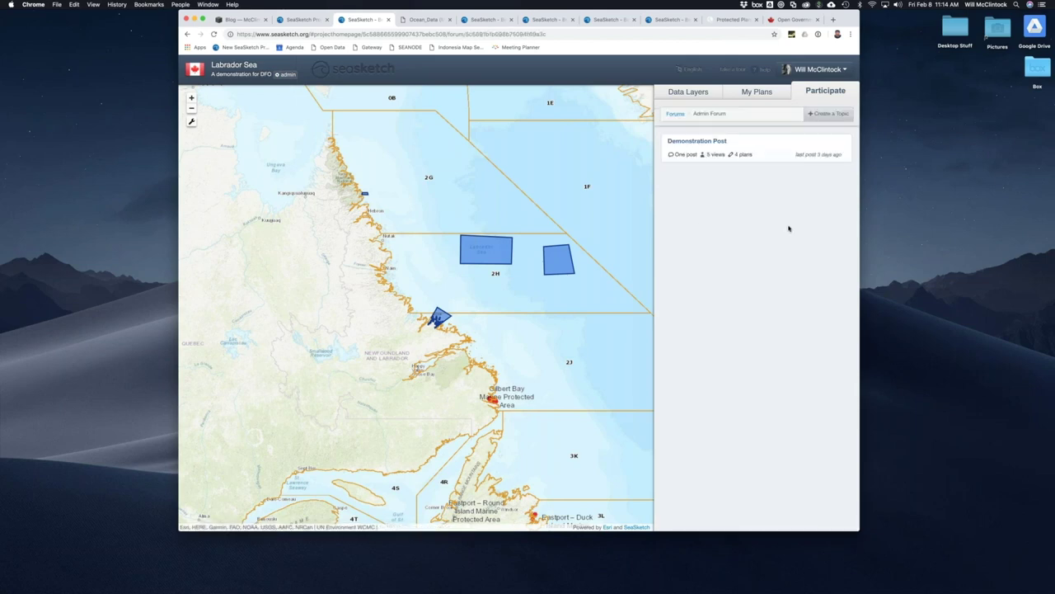
click(676, 114)
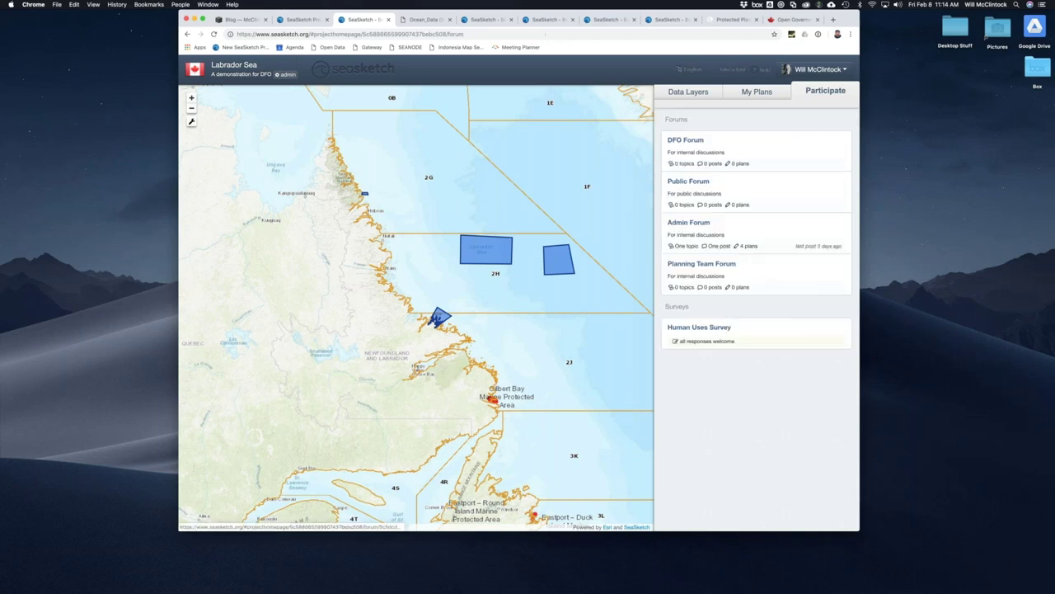
click(693, 223)
click(693, 144)
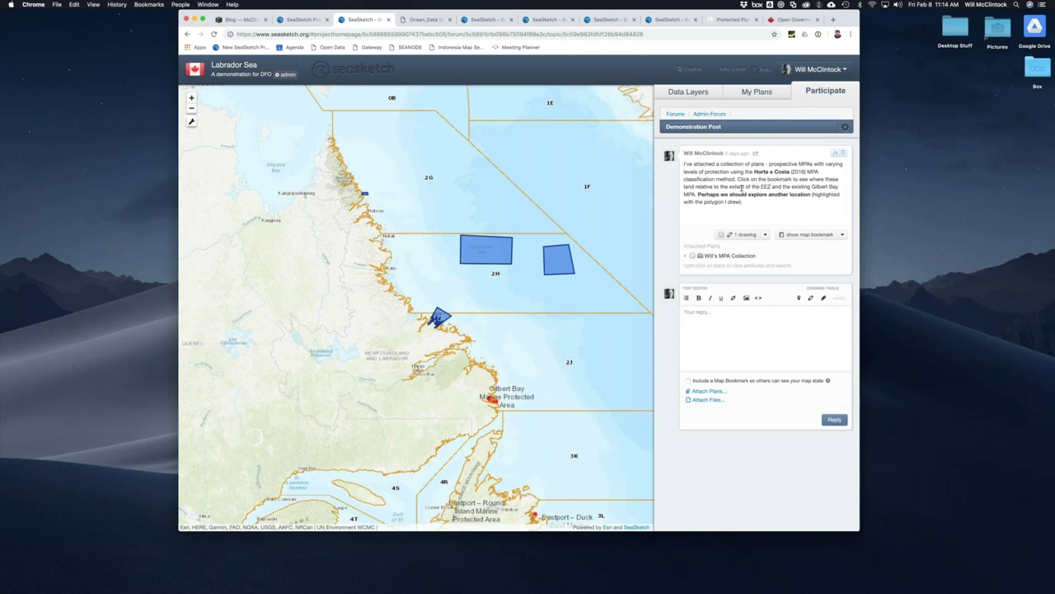
Step: Show the map bookmark saved with the Demonstration Post and toggle the post's attached drawing on the map
click(798, 235)
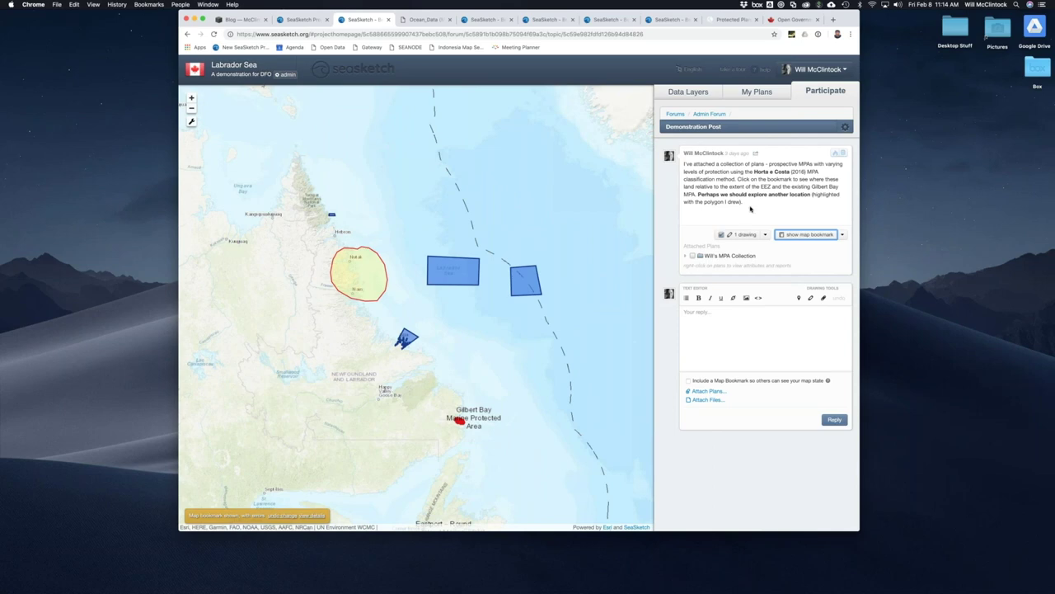
click(739, 234)
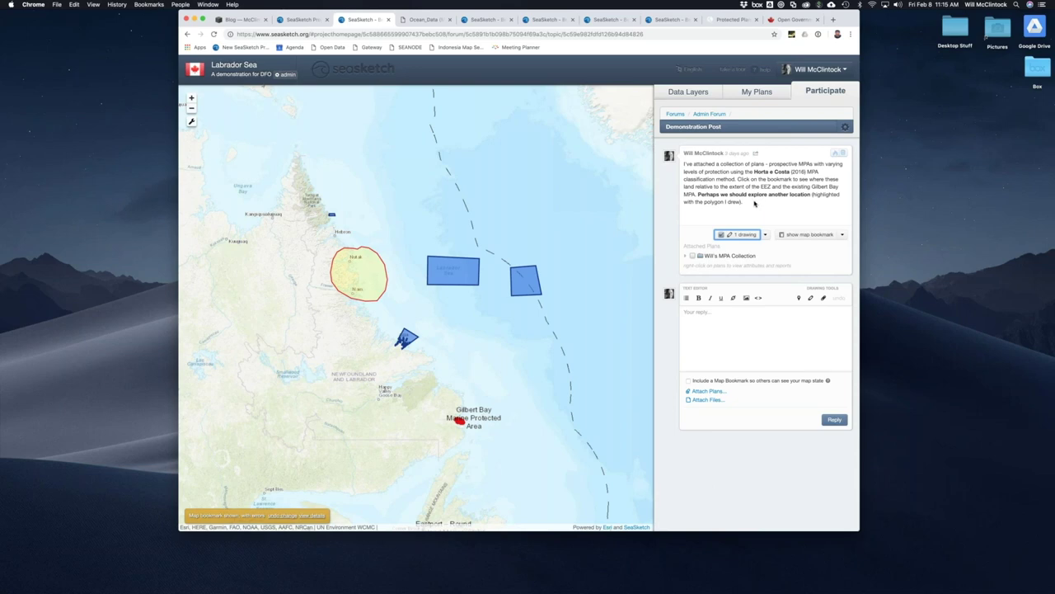
click(738, 235)
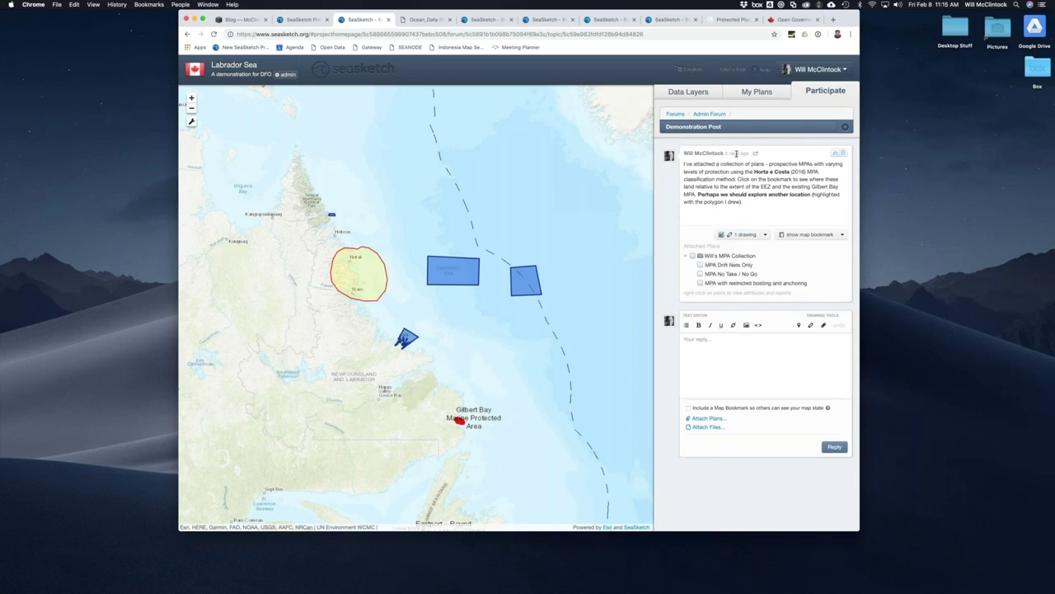
Step: Show all plans of the MPA collection attached to the post and copy the collection into your own plans
click(694, 256)
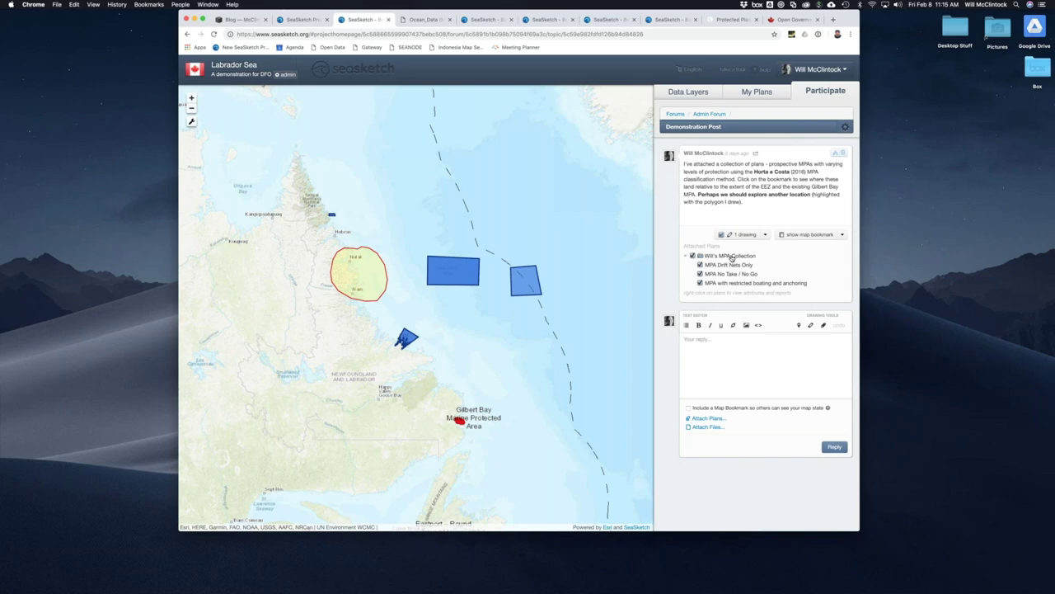
right_click(732, 258)
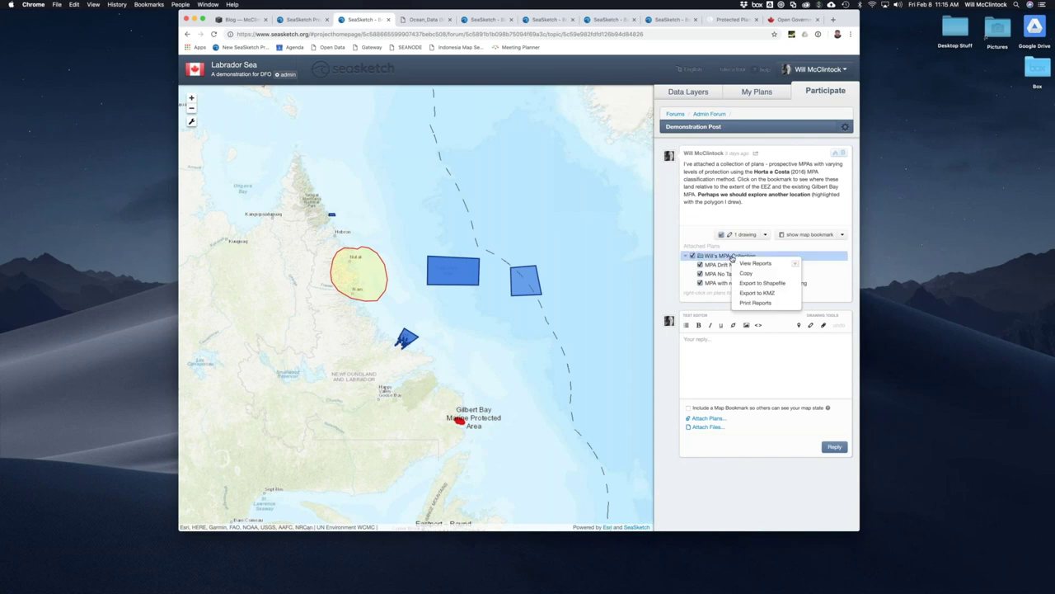
click(754, 275)
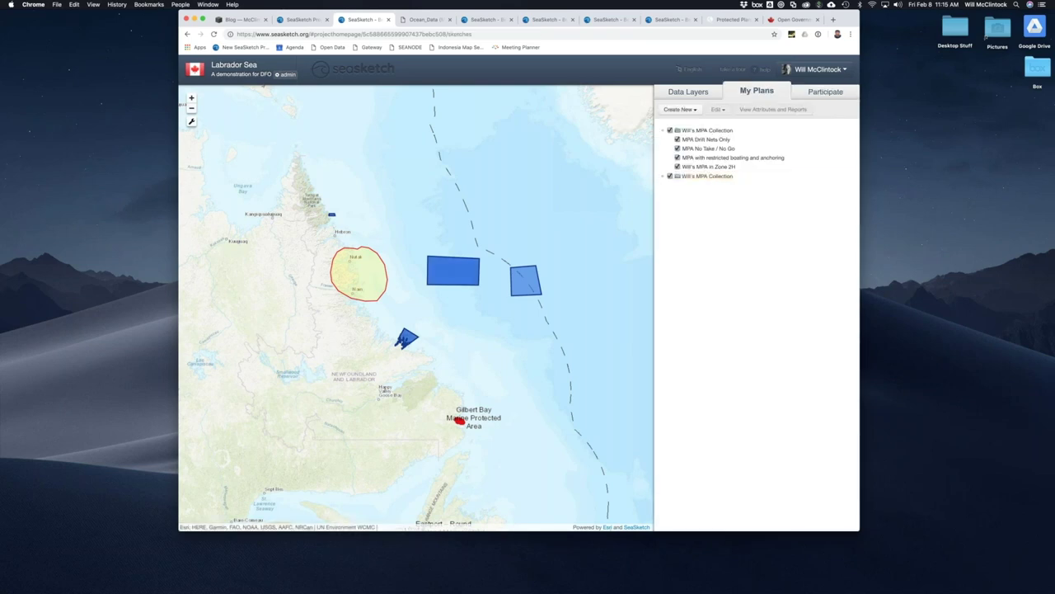
Step: In the copied collection, stretch the MPA Drift Nets Only polygon northward, rename it "MPA Drift Nets Only -edit" and save the plan
click(664, 176)
right_click(703, 187)
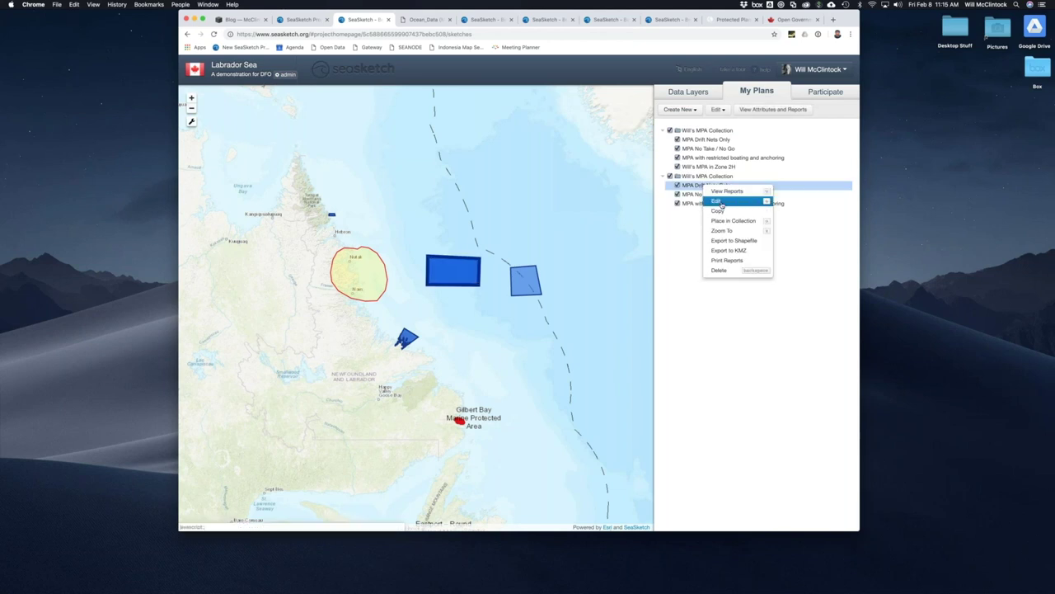
click(721, 204)
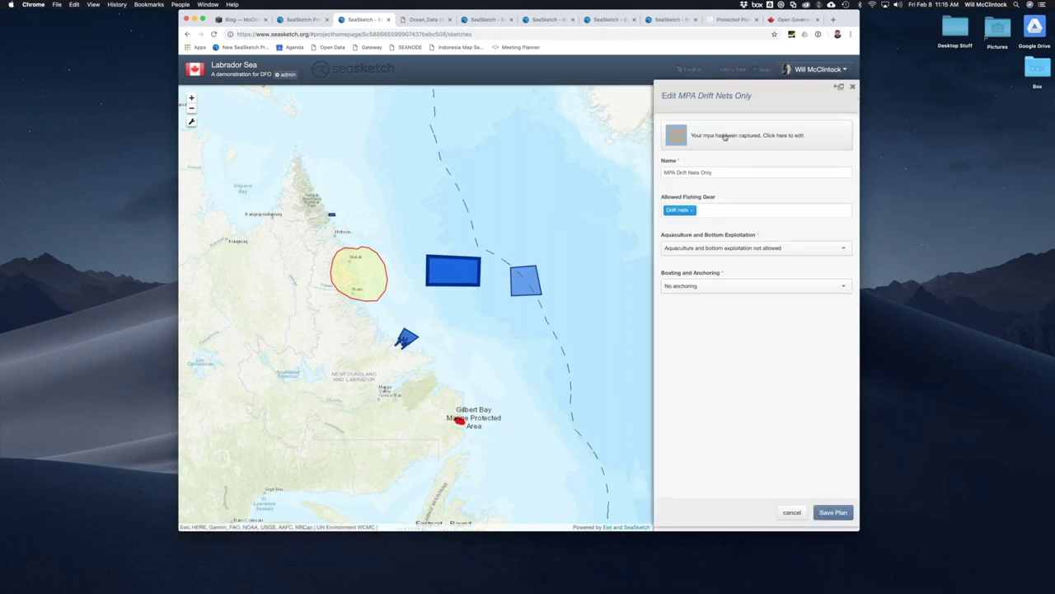
drag(481, 259, 482, 231)
click(718, 188)
text(-edit)
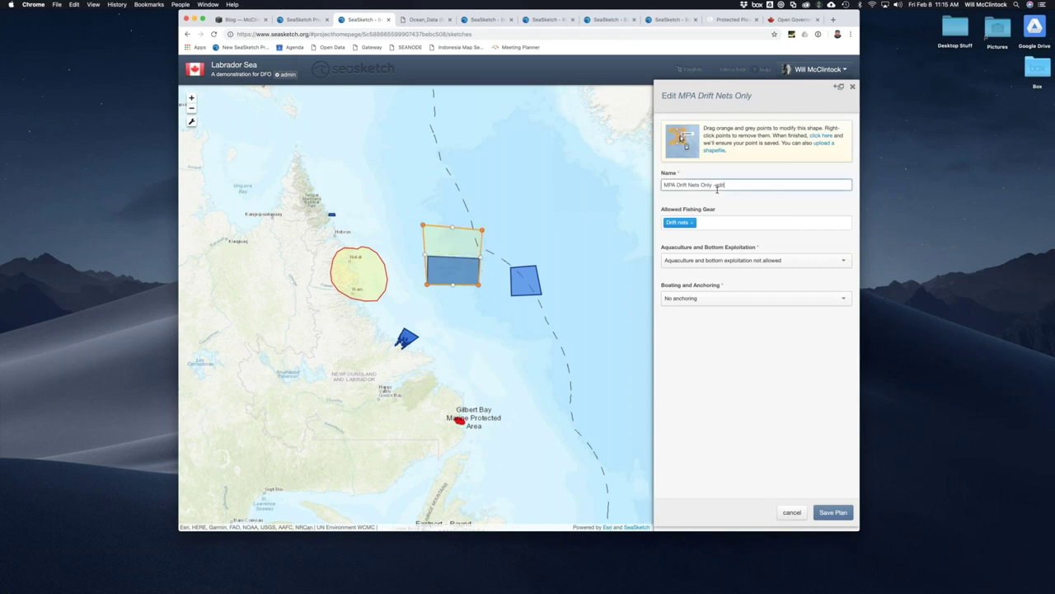
click(834, 512)
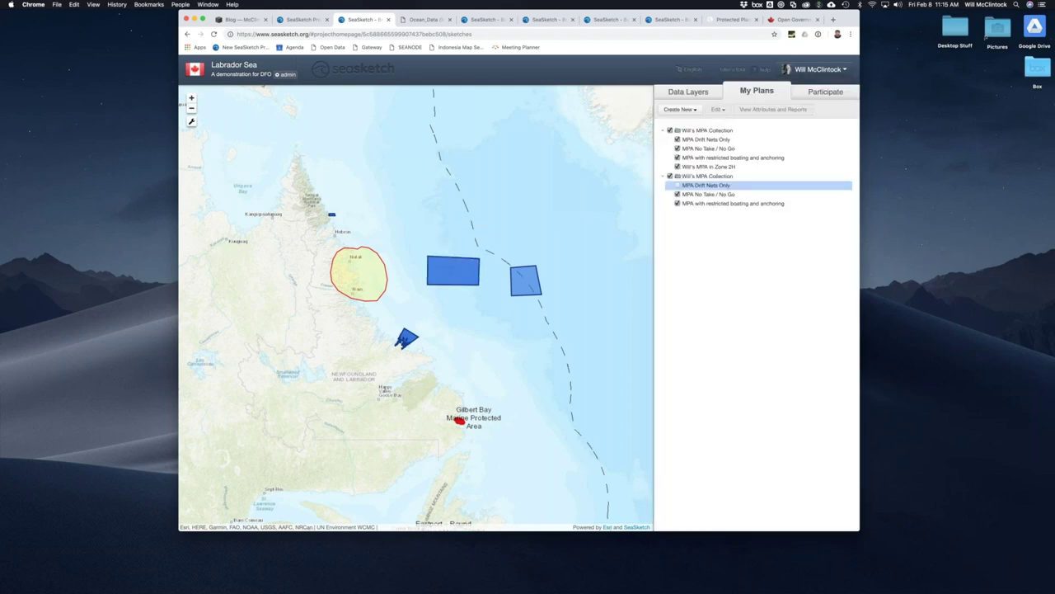
Step: Append "- Edited" to the copied MPA collection's name and save it
click(709, 176)
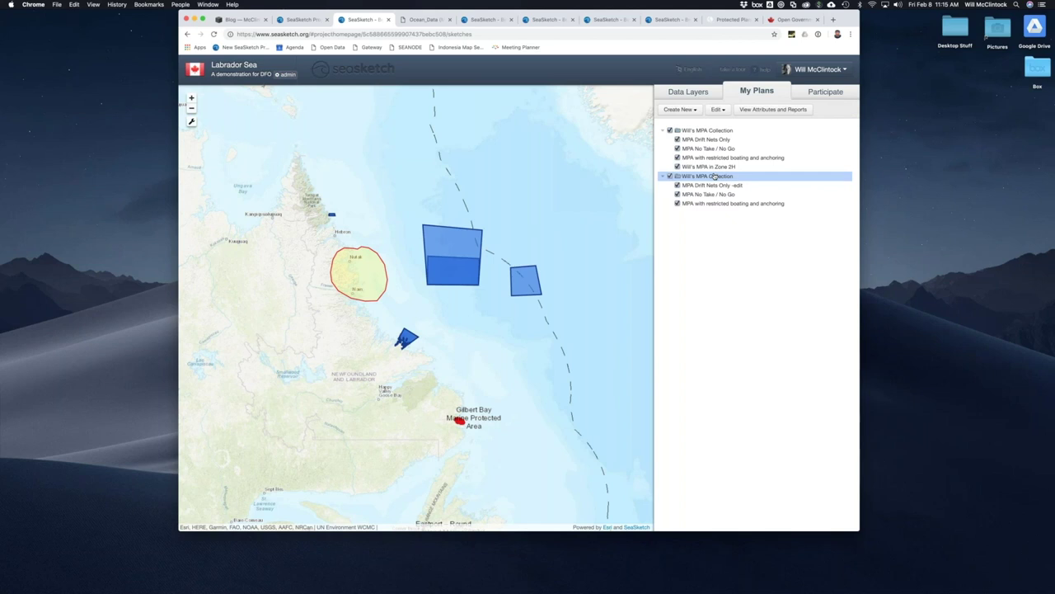
double_click(714, 177)
click(734, 140)
text(- Edited)
click(833, 512)
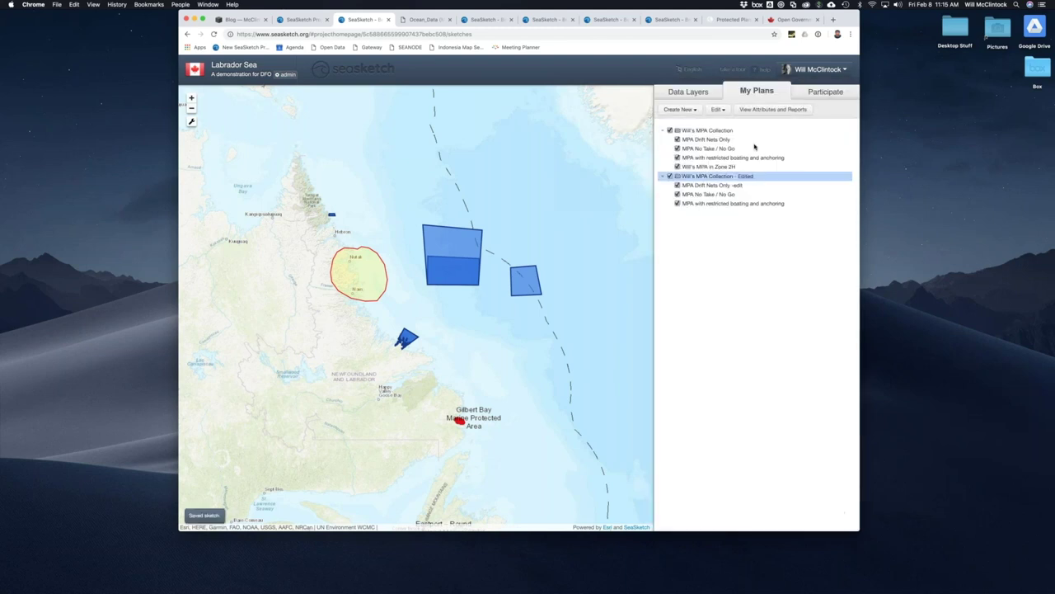
Step: Reply to the Demonstration Post with "Here's my edited version.", including a map bookmark and attaching the edited MPA collection
click(826, 92)
click(746, 341)
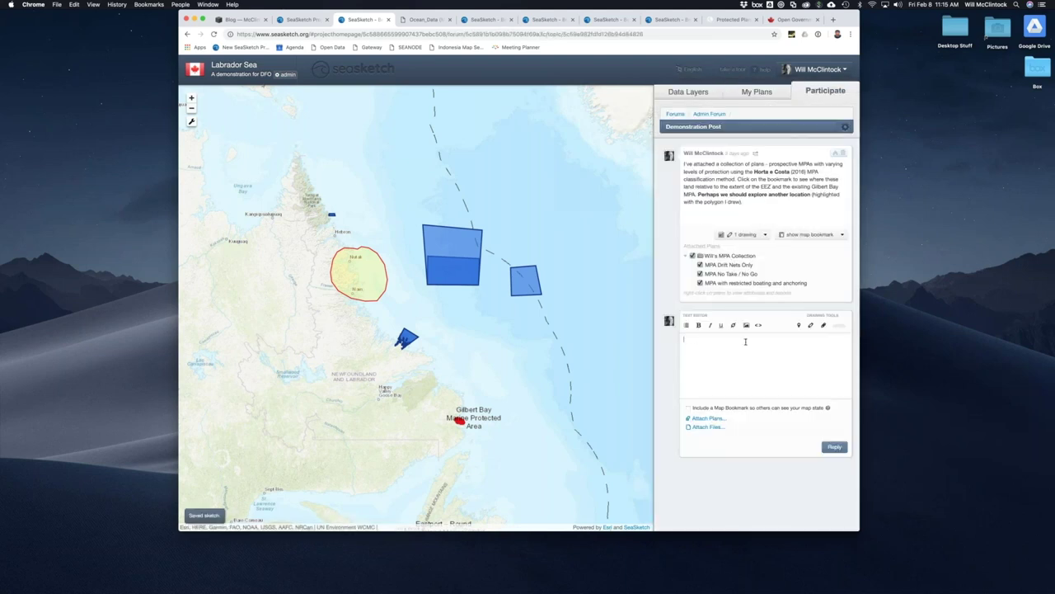
text(Here's my edited version.)
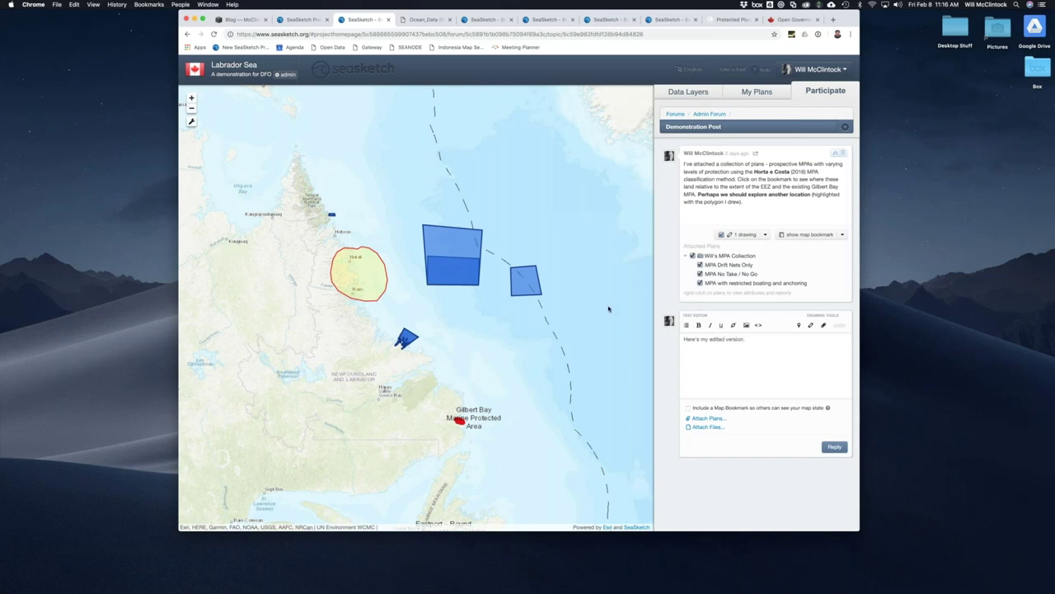
click(689, 408)
click(703, 418)
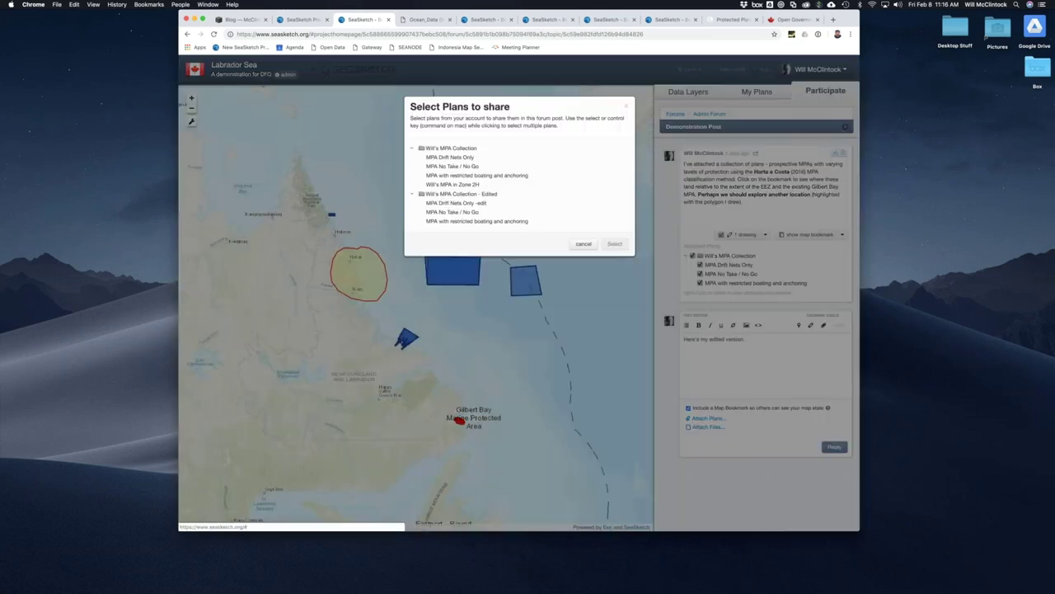
click(479, 194)
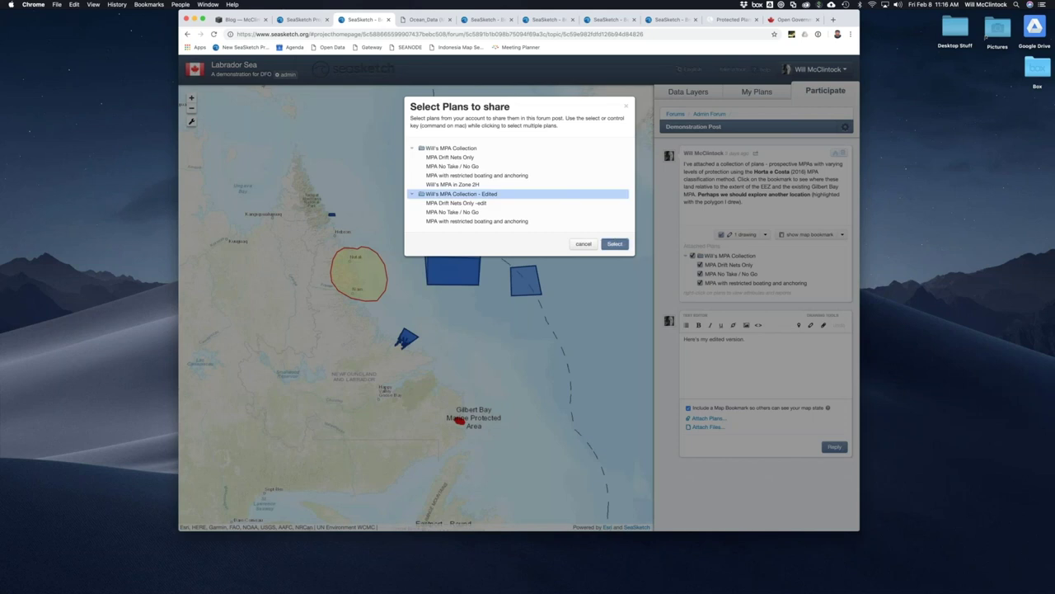
click(615, 244)
click(835, 471)
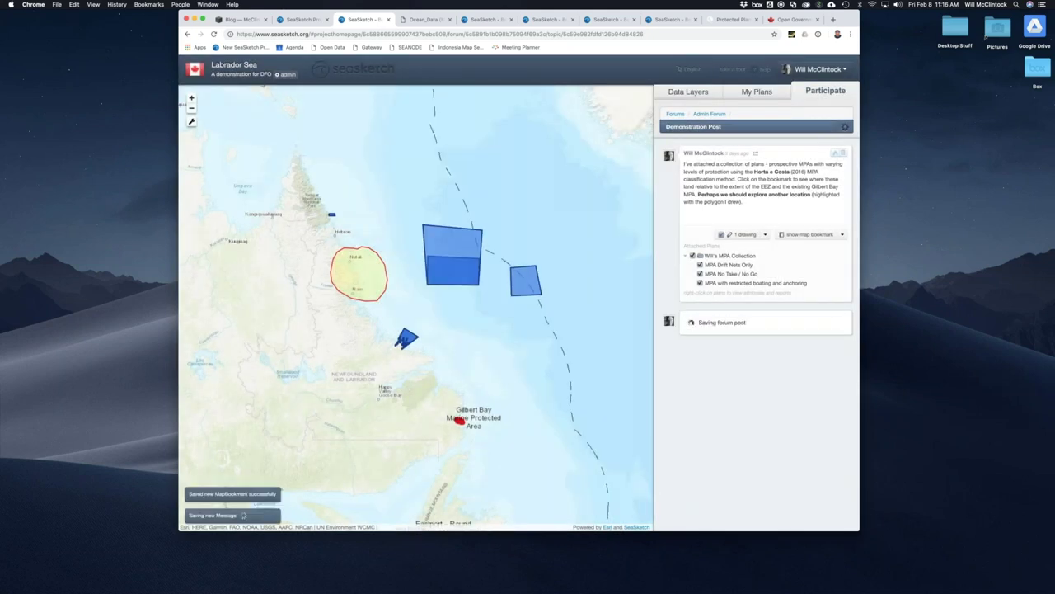
Step: Check the original and edited MPA collections among your plans, and return to the list of forums
click(757, 91)
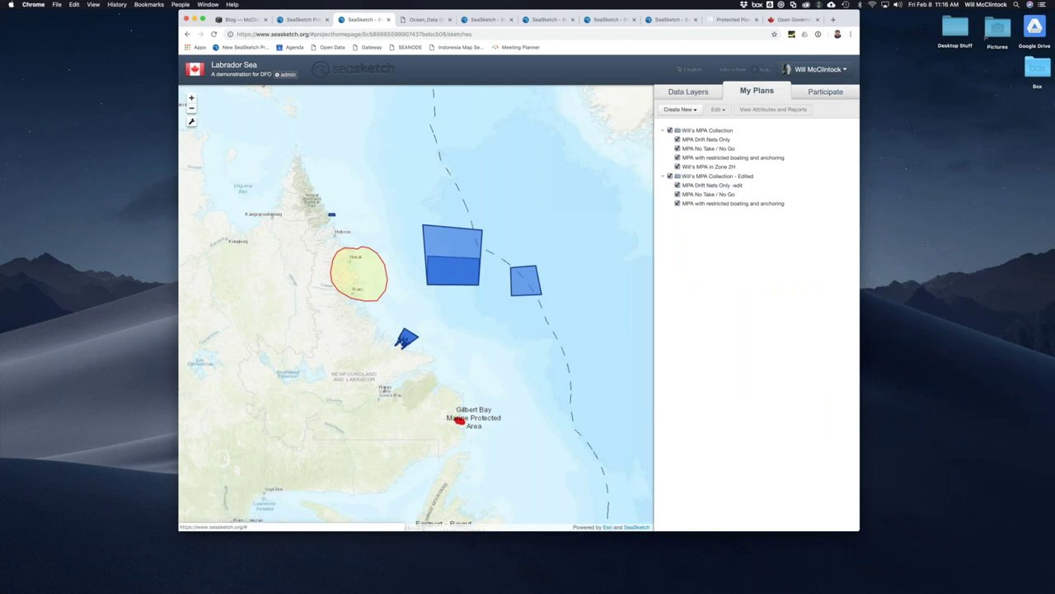
click(826, 91)
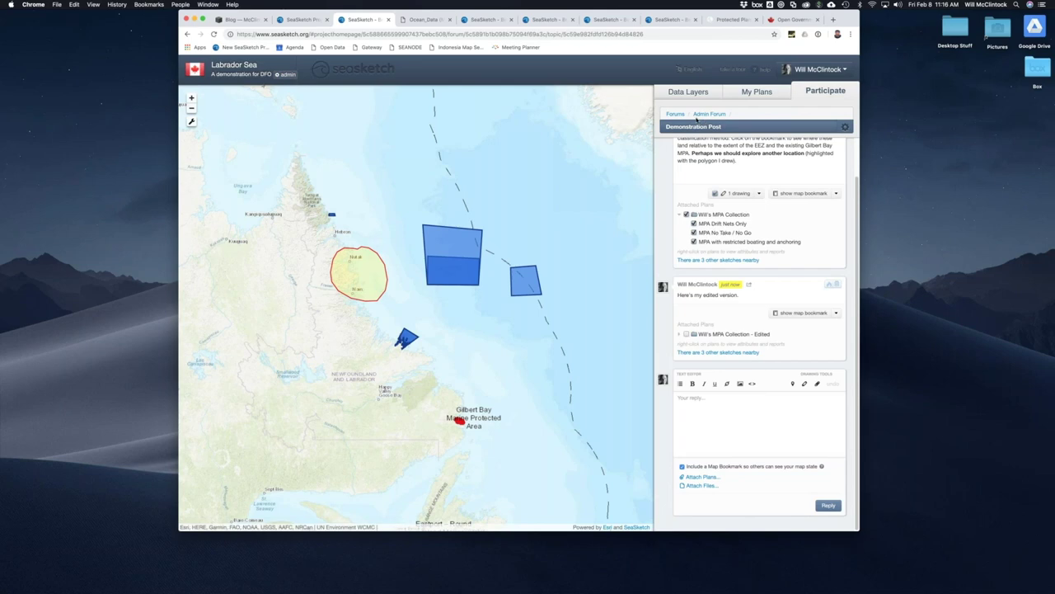
click(676, 114)
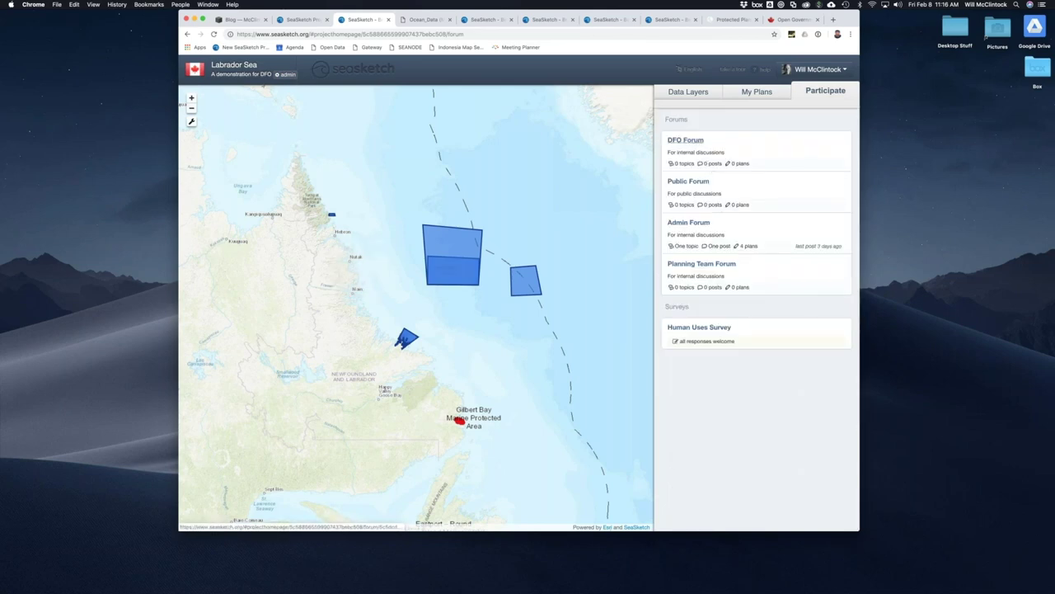
Step: Start a DFO Forum topic titled with the author's first name and "Post", with the message "Here's my latest deign. Tell me what you think!"
click(686, 142)
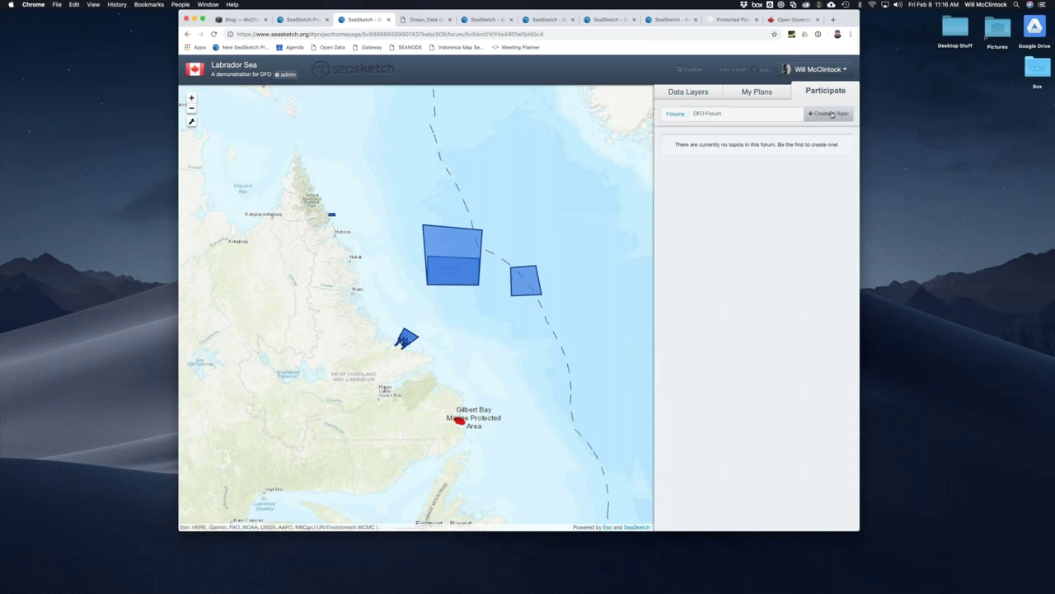
click(829, 116)
click(677, 141)
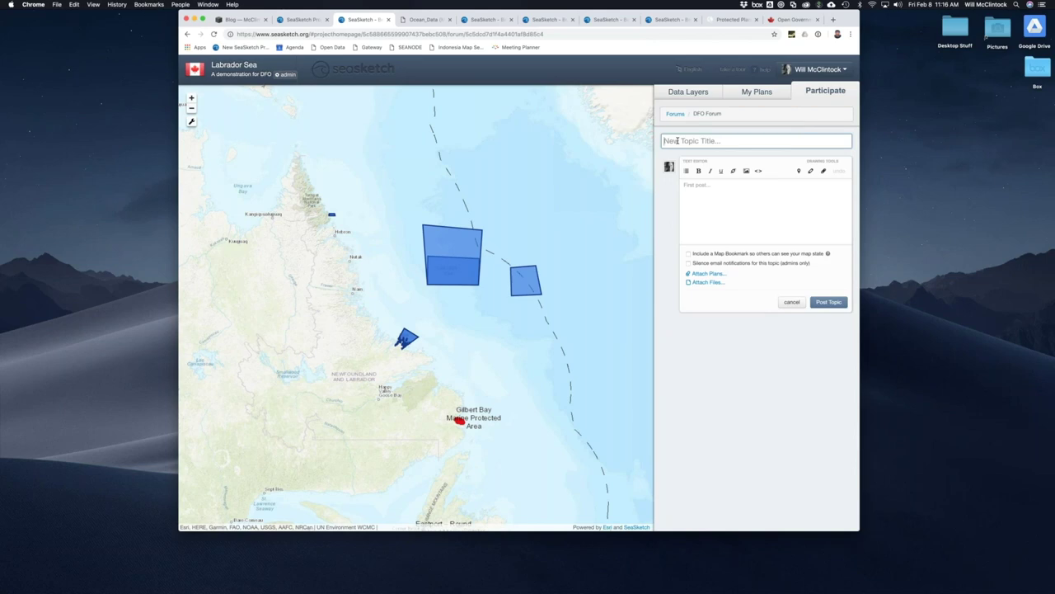
text(Will's Post)
key(Tab)
text(Here's my latest d)
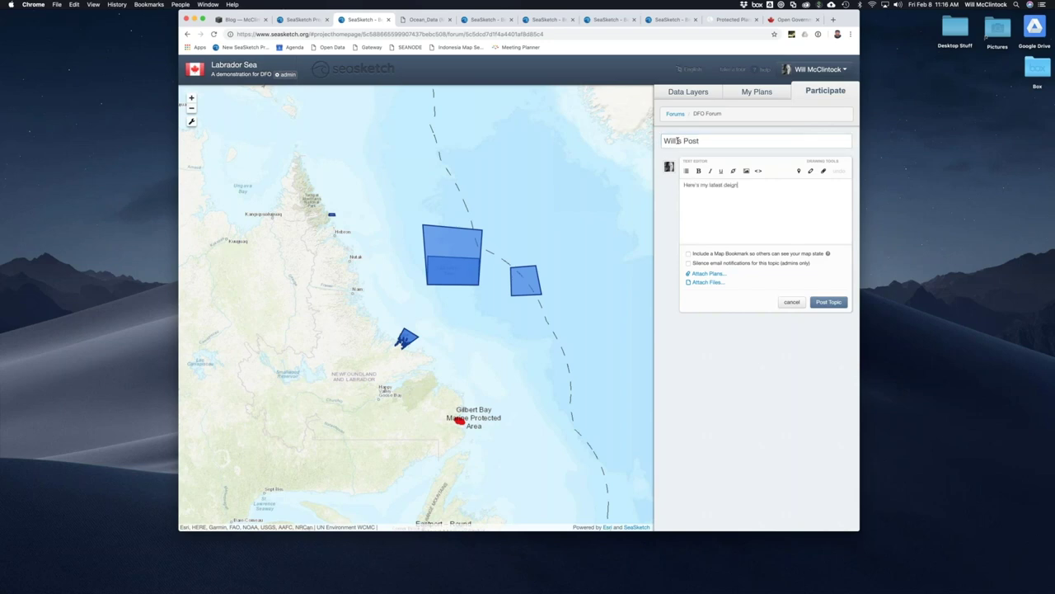
text(eign. Tell me what you think!)
Step: Attach the original MPA collection to the new topic and post it
click(707, 273)
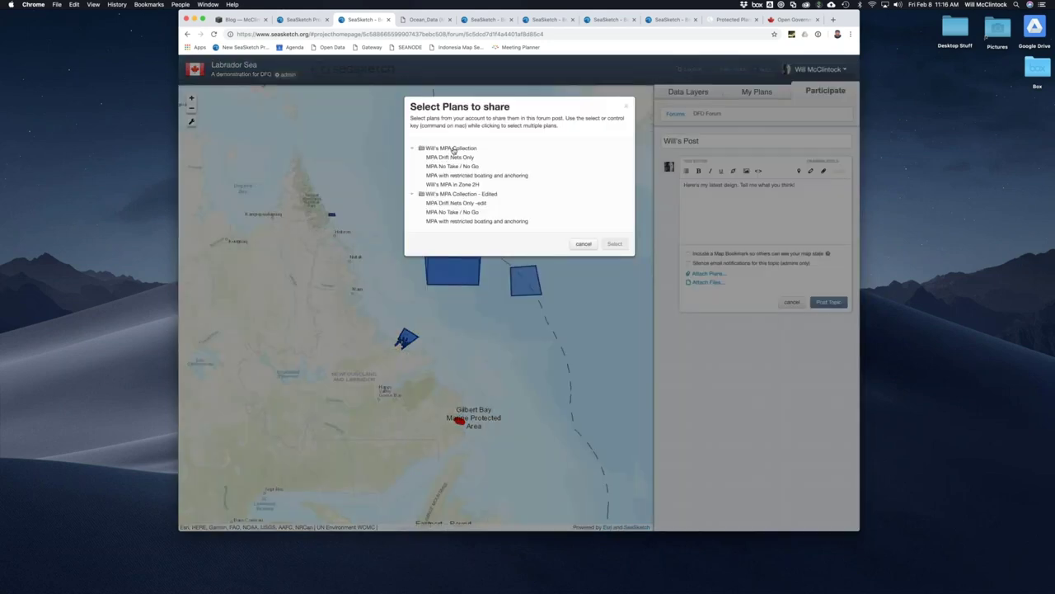
click(614, 243)
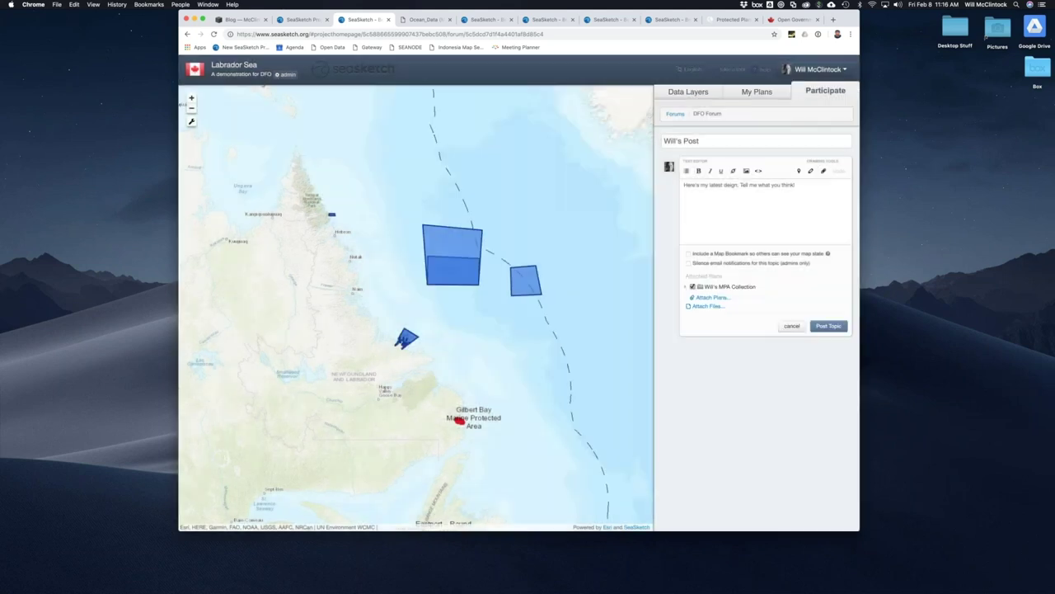
click(831, 327)
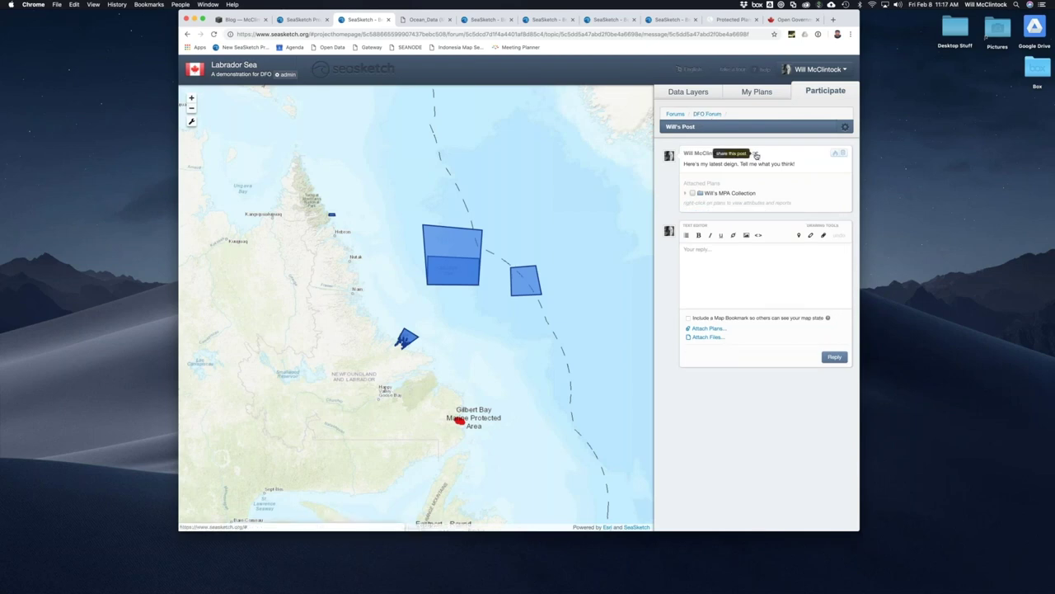
Step: View the sharing link and social media options for the new forum post, and return to the list of forums
click(756, 155)
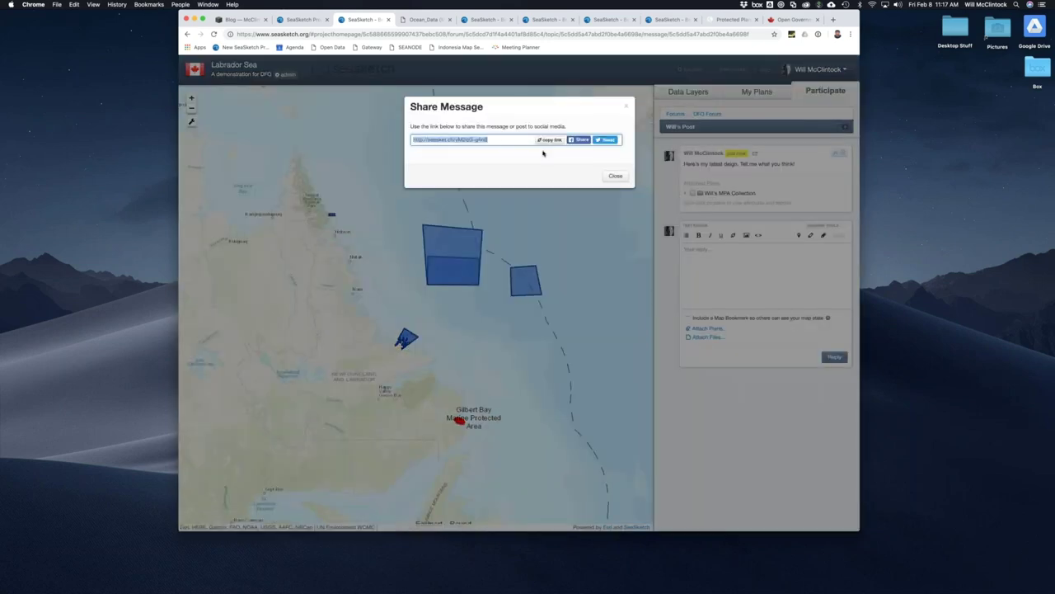
drag(490, 140, 411, 140)
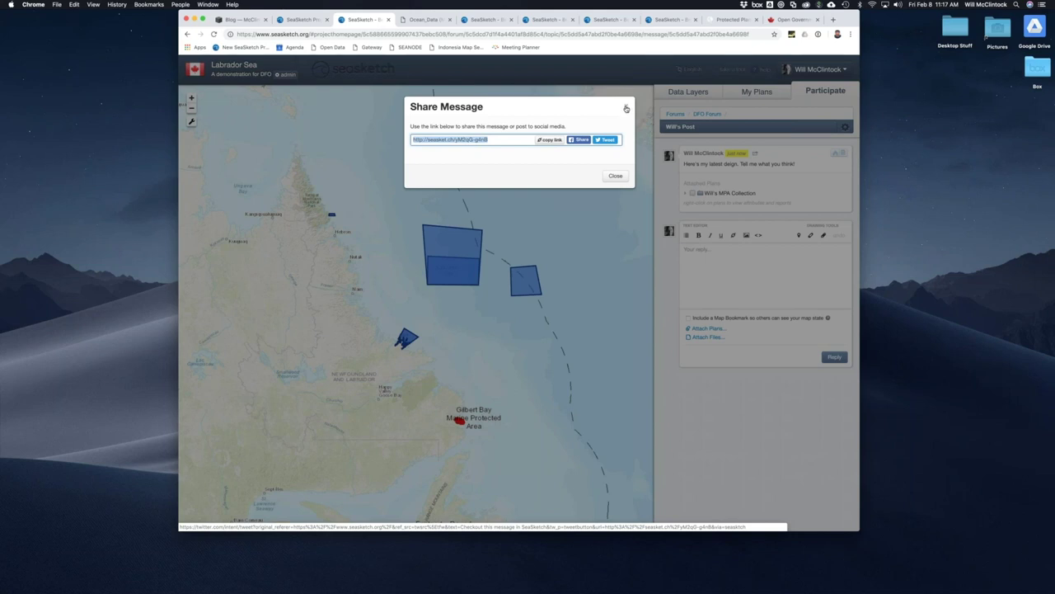
click(626, 108)
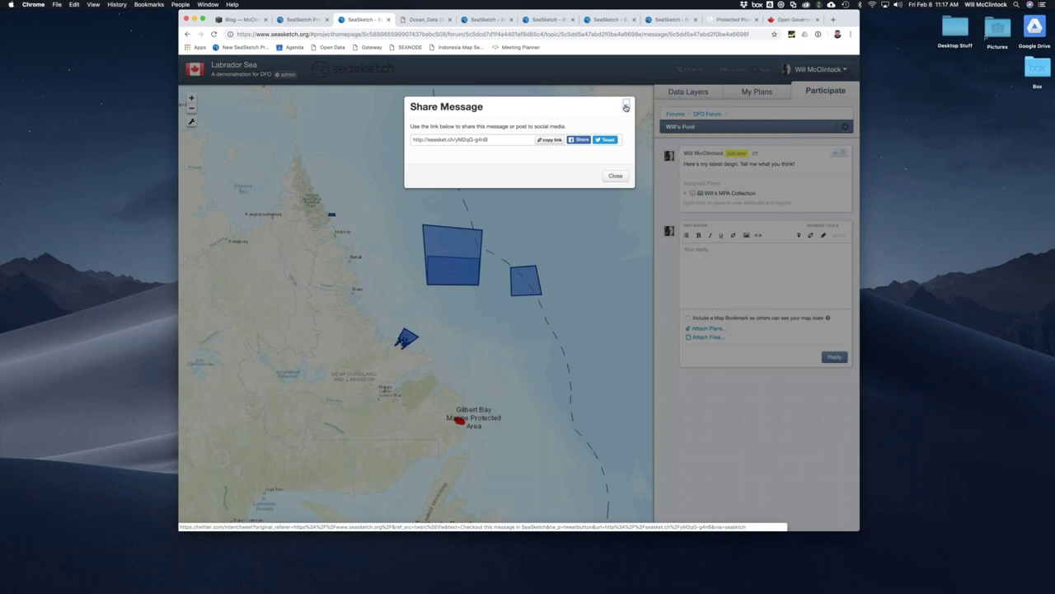
click(625, 107)
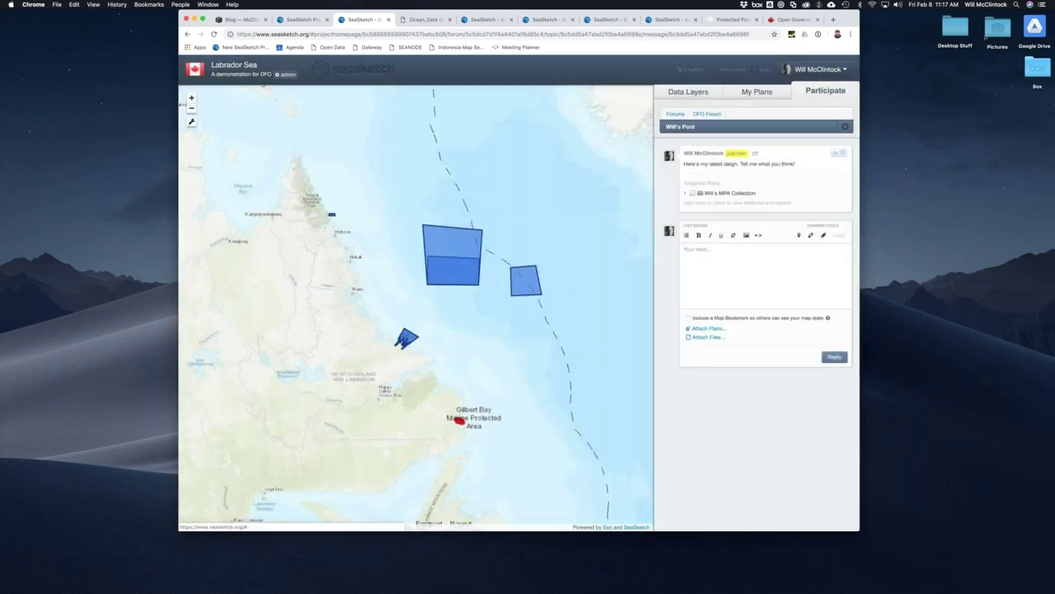
click(675, 113)
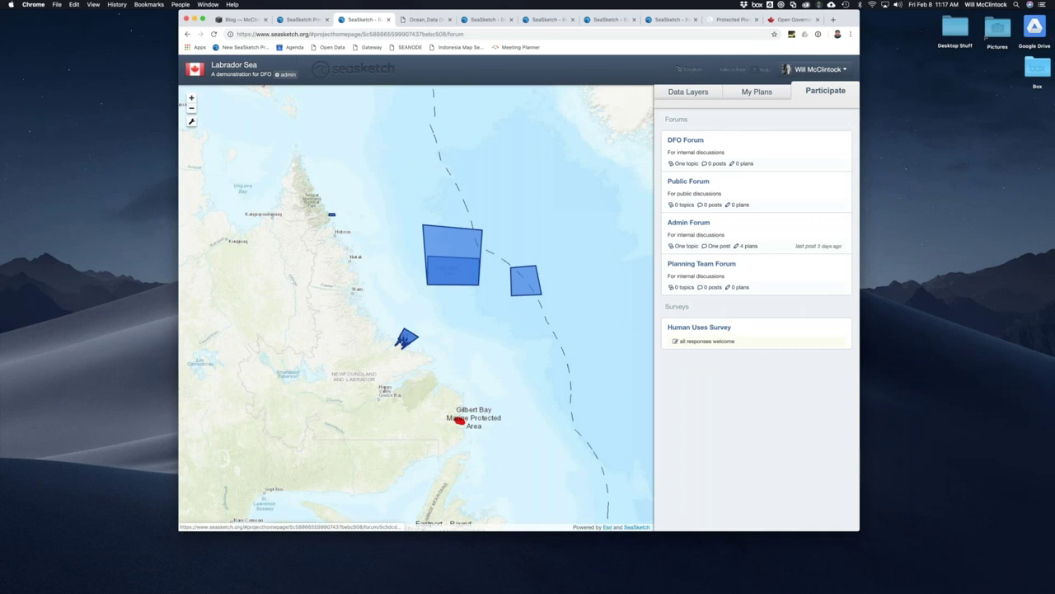
Step: Post a Public Forum topic titled "Demo Post" with the message "Here's a message."
click(686, 179)
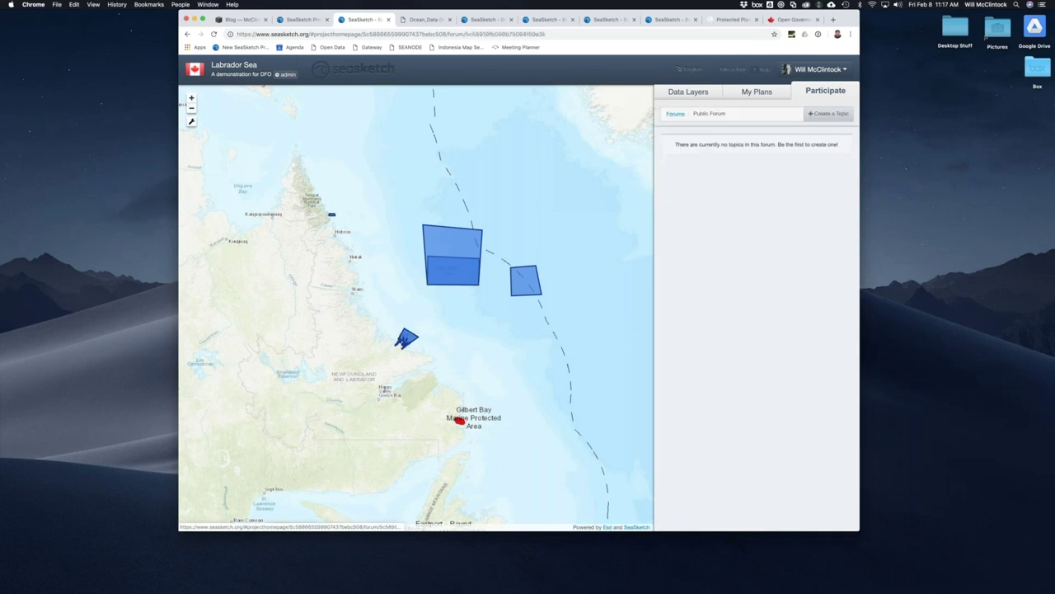
click(828, 115)
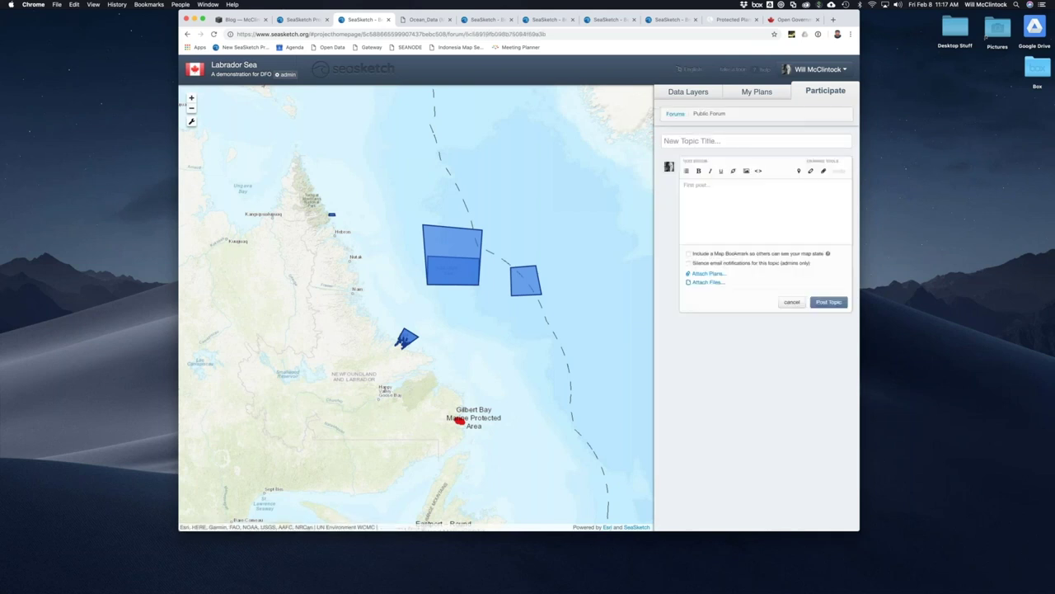
click(807, 141)
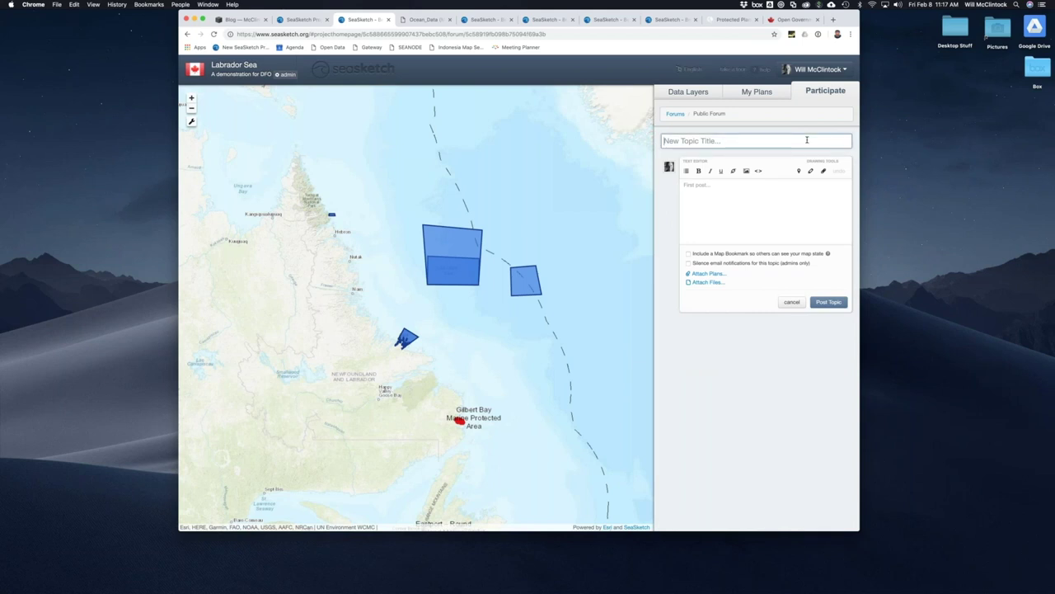
text(Demo Post)
key(Tab)
text(Here's a message.)
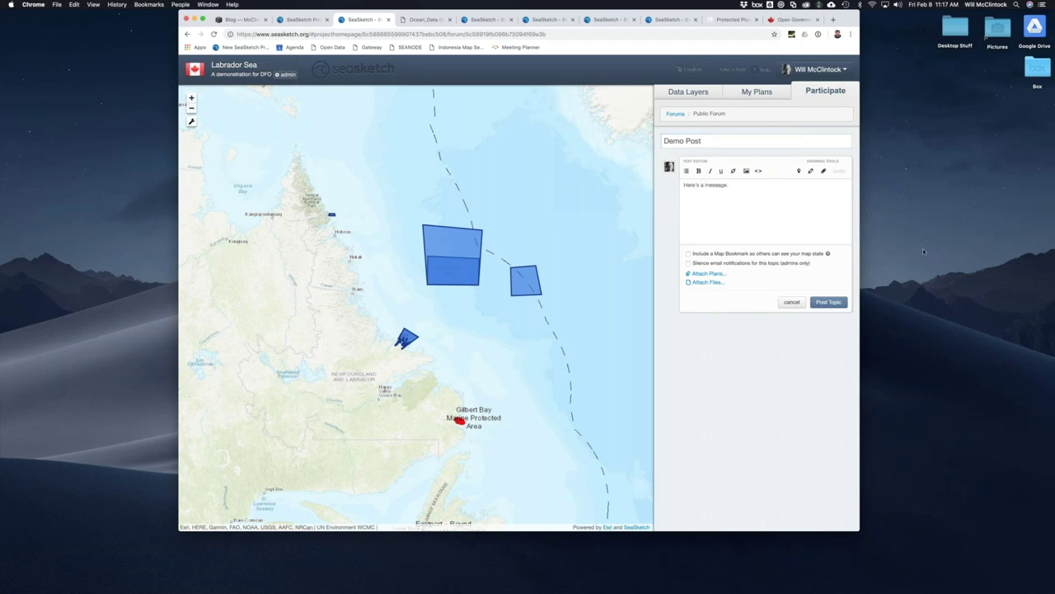
click(832, 303)
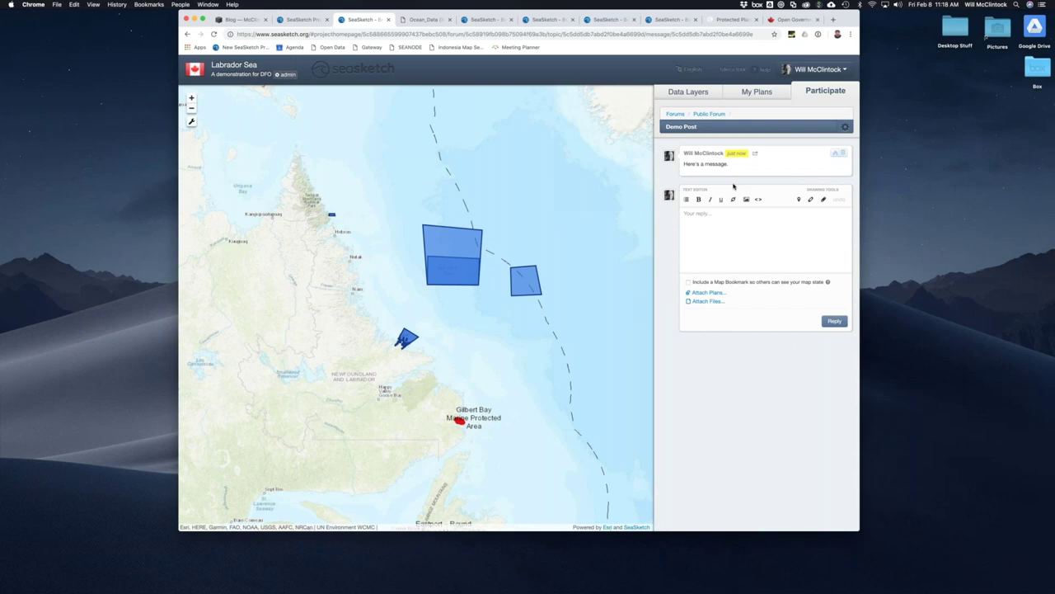
Step: Return to the list of forums and look over the data layers and your plans before coming back to the forums and surveys
click(709, 114)
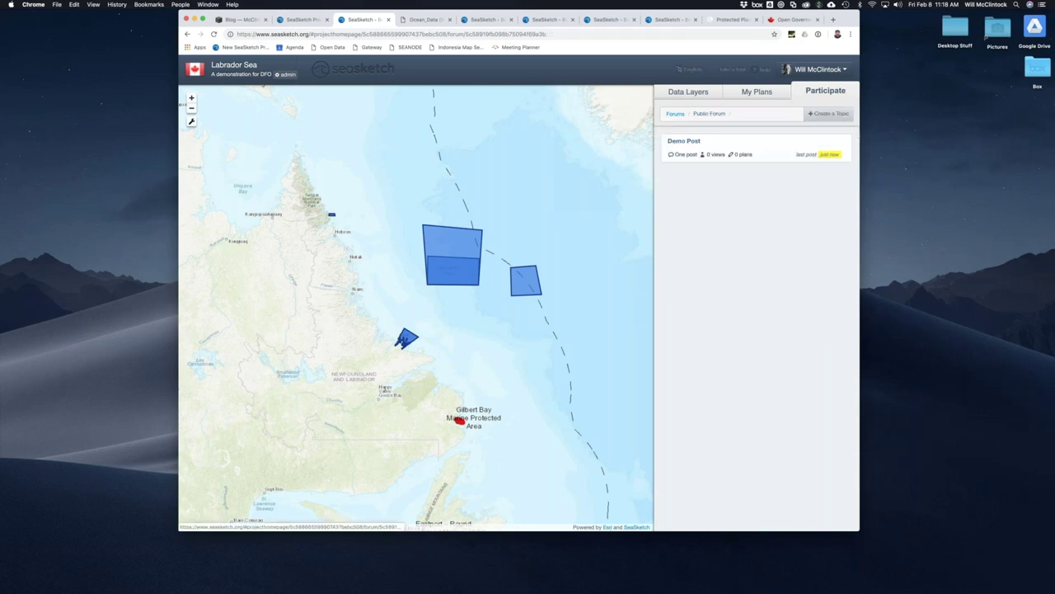
click(671, 114)
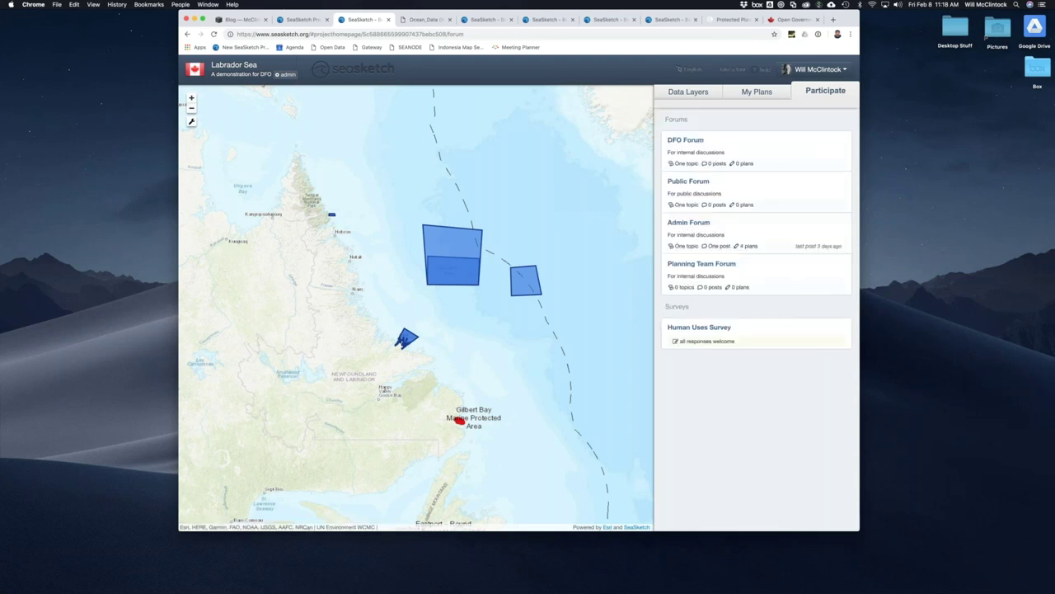
click(688, 91)
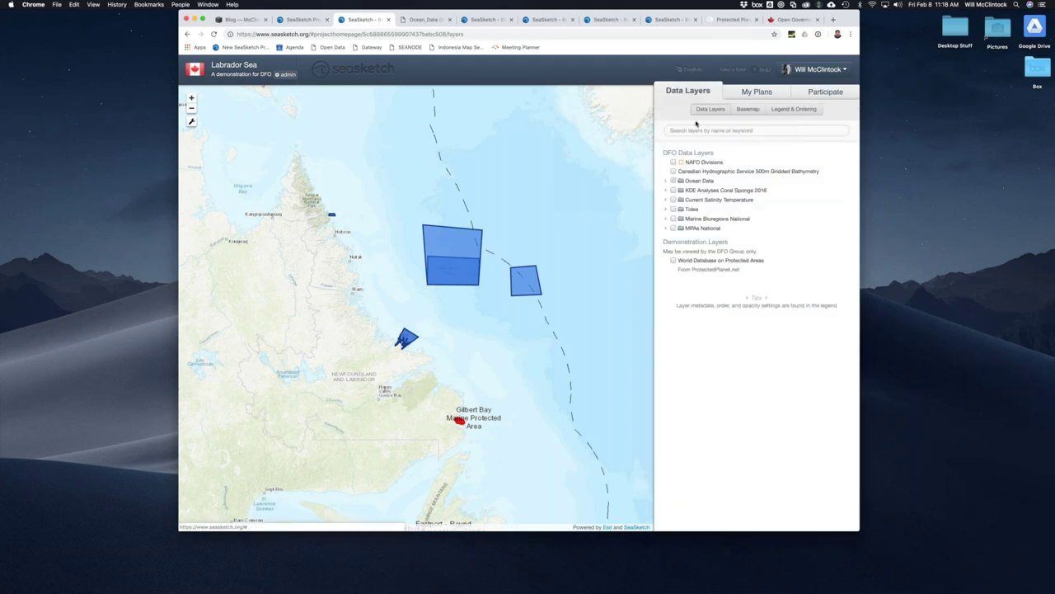
click(756, 92)
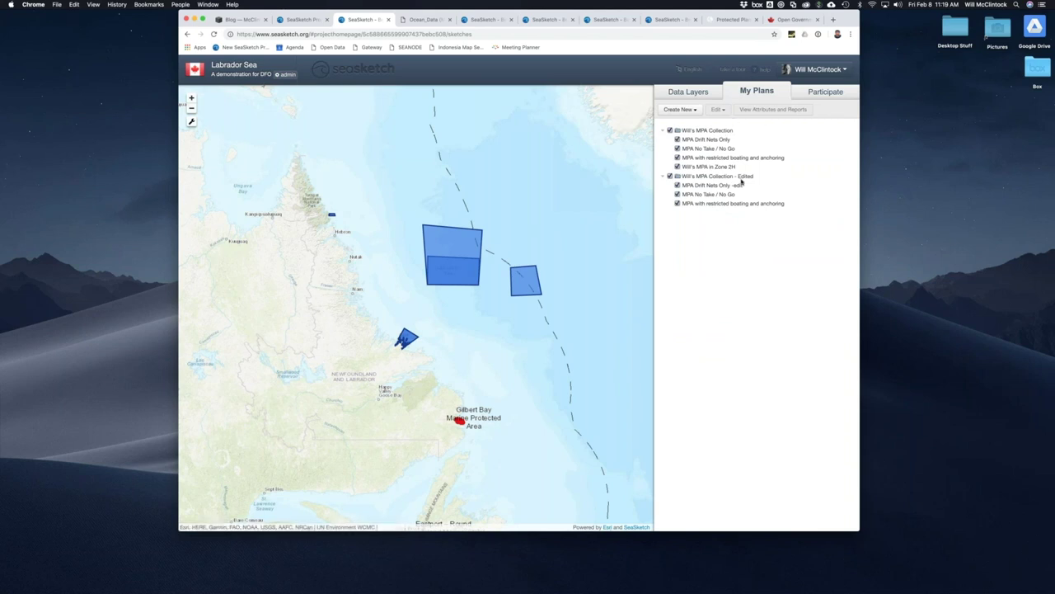
click(825, 91)
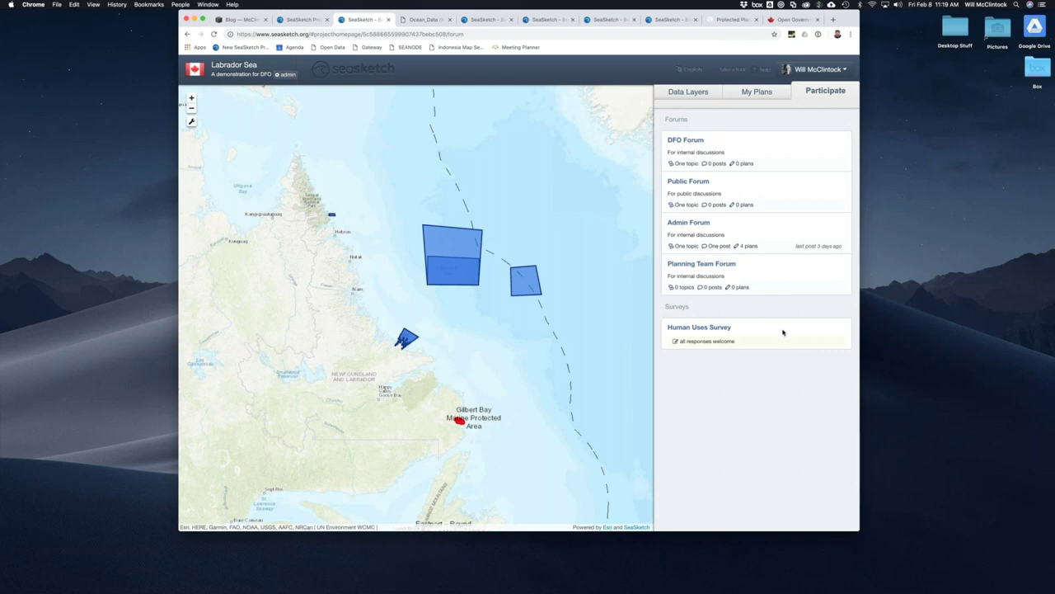
Step: Start the Human Uses Survey and save a four-sided commercial fishing area northeast of the MPA sketches, with Hook / Line gear
click(709, 329)
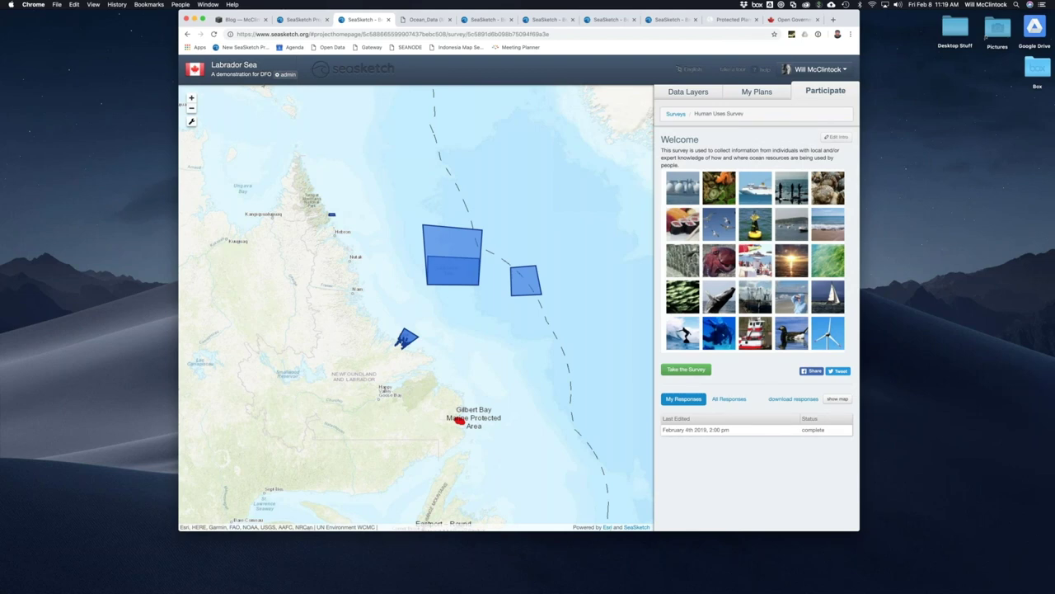
click(700, 371)
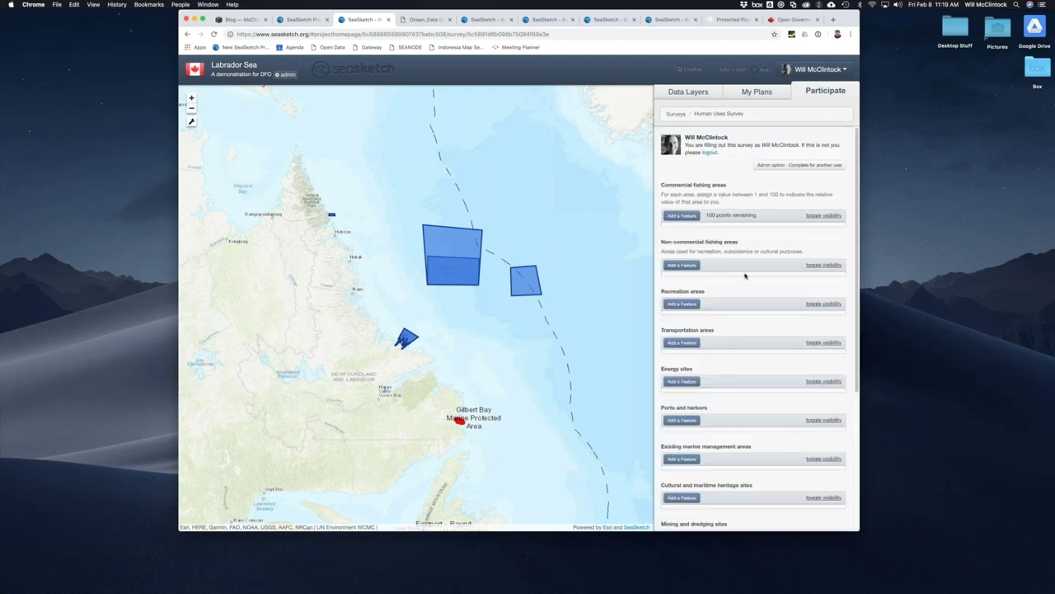
click(686, 217)
click(486, 167)
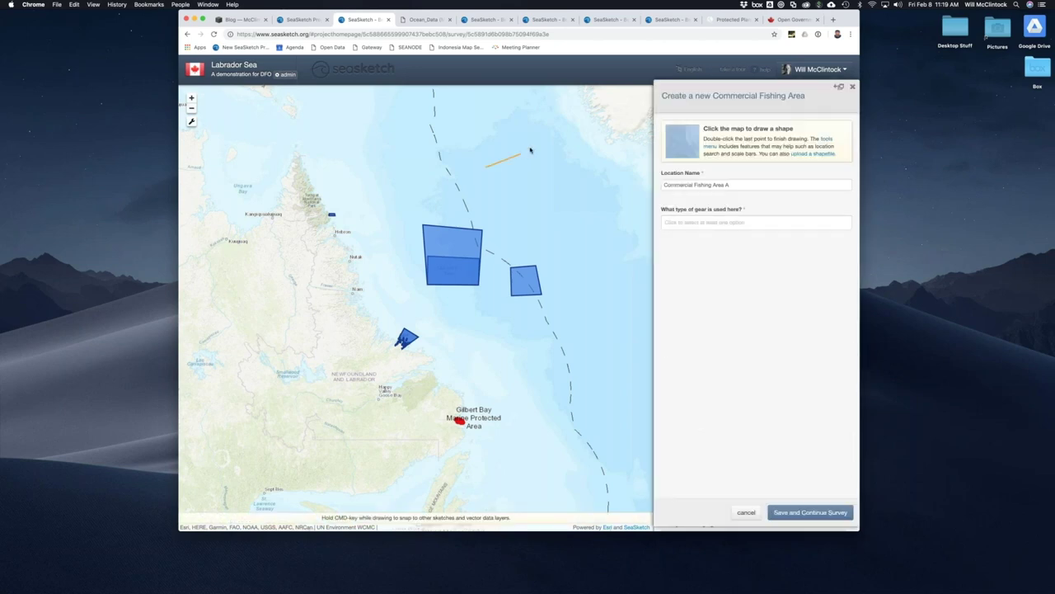
click(561, 200)
double_click(513, 220)
click(681, 223)
click(681, 235)
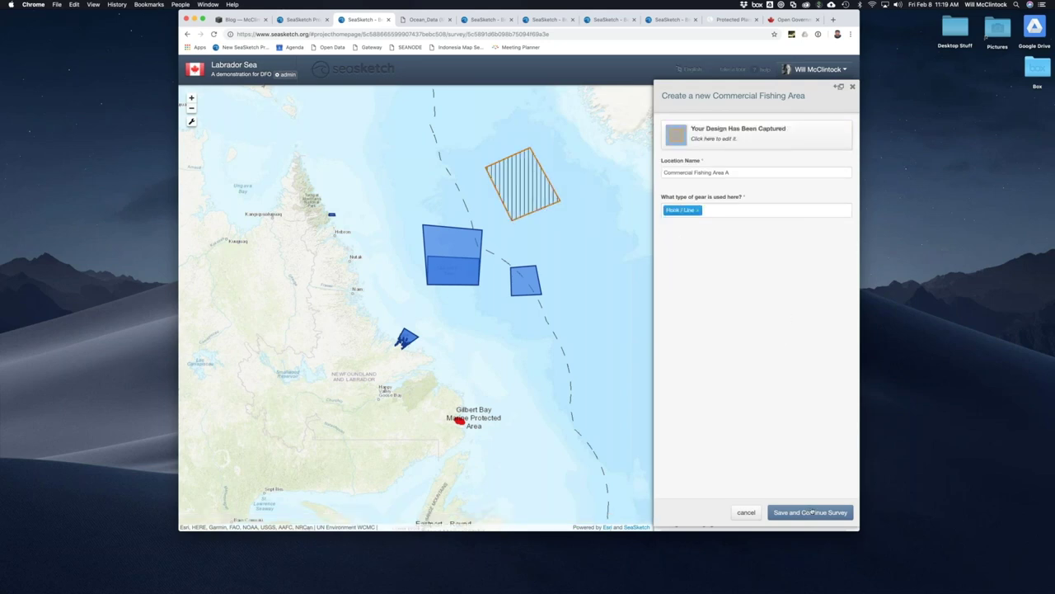
click(811, 512)
Step: Add a second four-sided commercial fishing area off Labrador's northern tip, with Trawls / Dredges gear, and save it
click(681, 224)
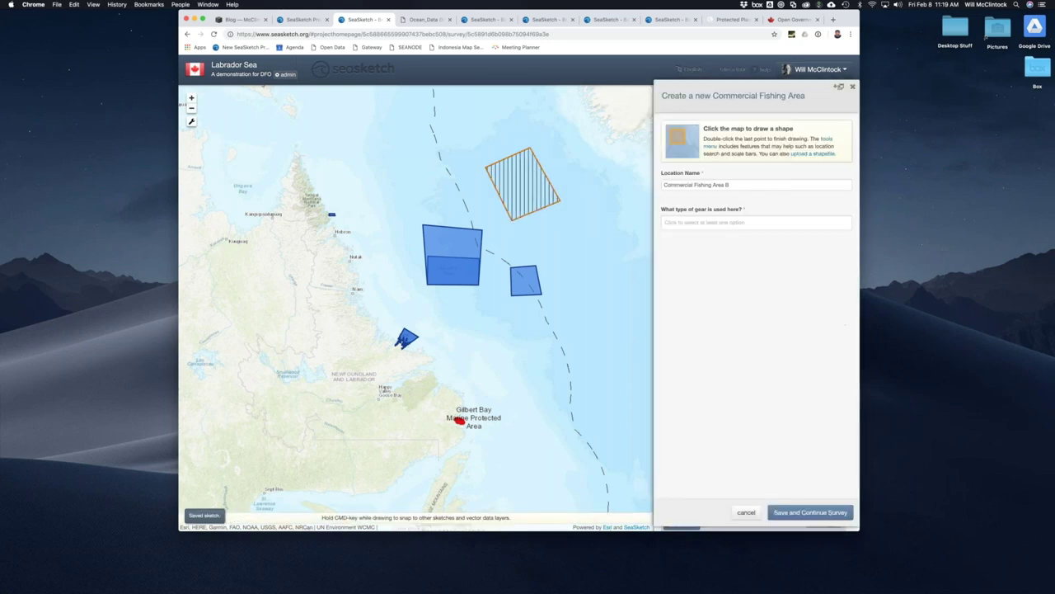
click(330, 145)
click(399, 113)
click(419, 163)
double_click(371, 188)
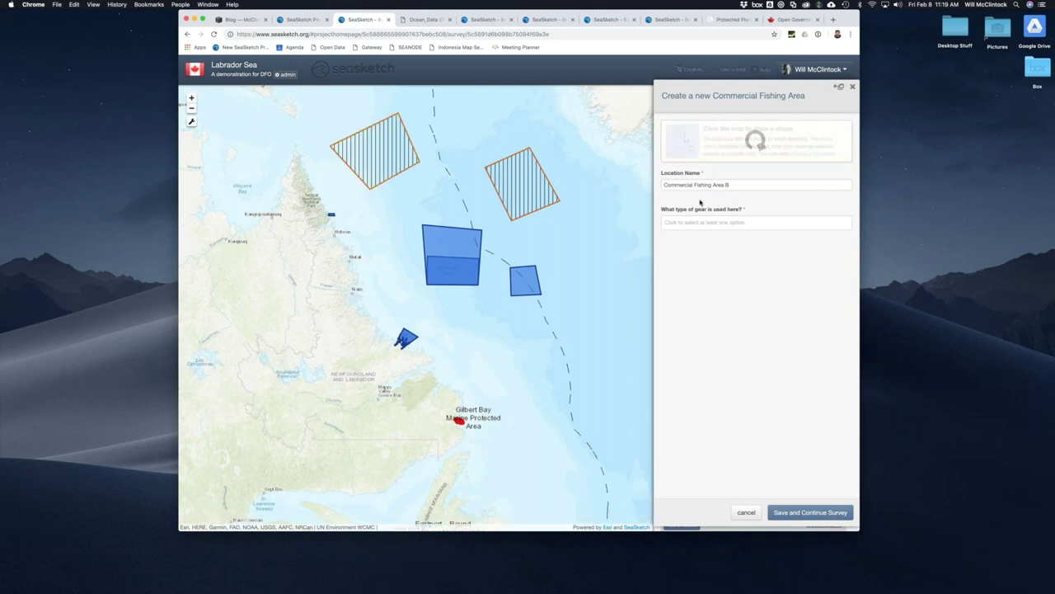
click(726, 210)
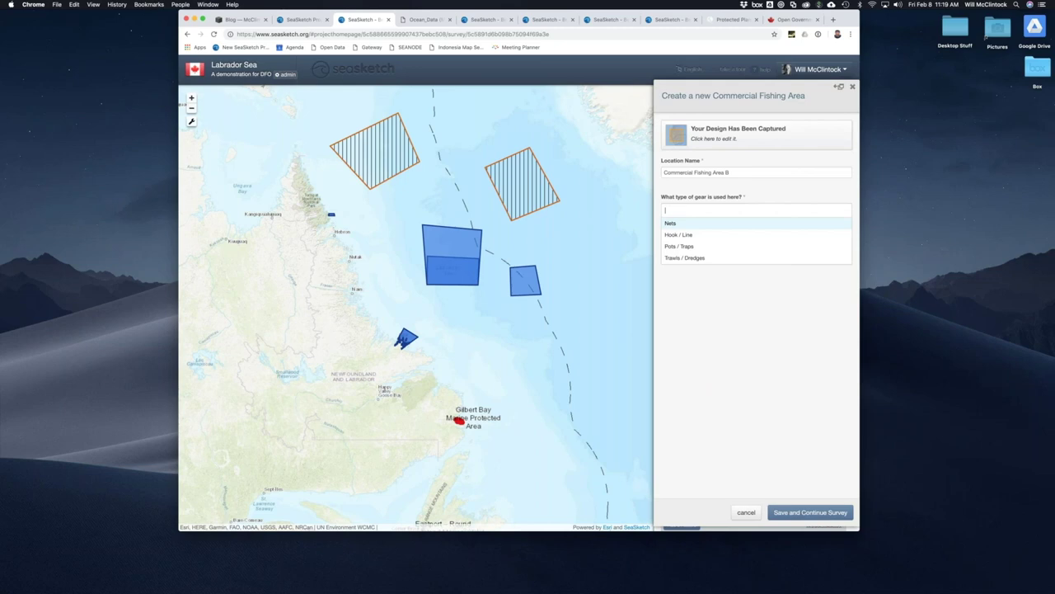
click(737, 259)
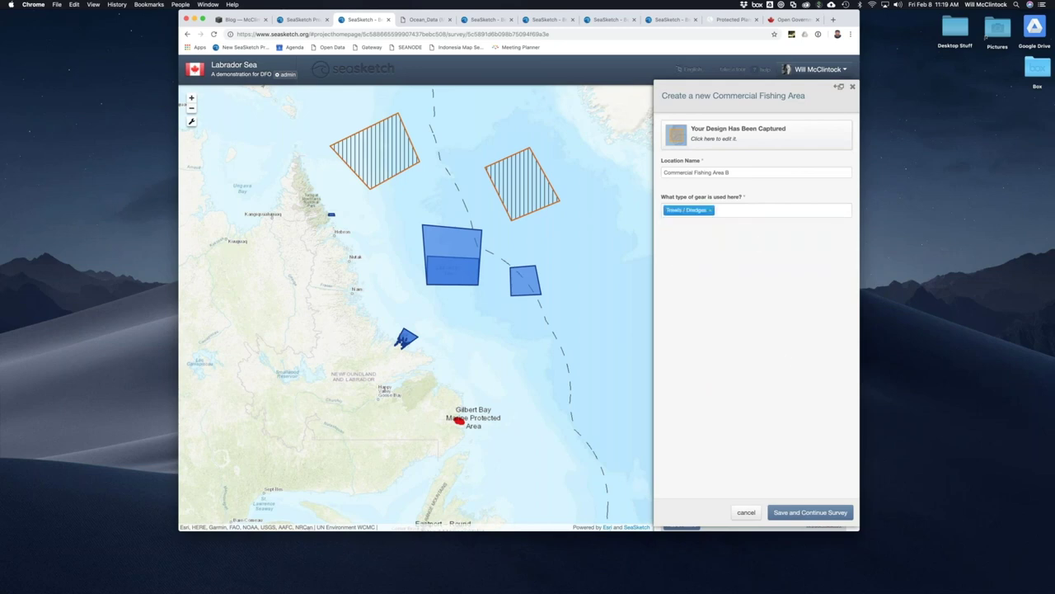
click(811, 512)
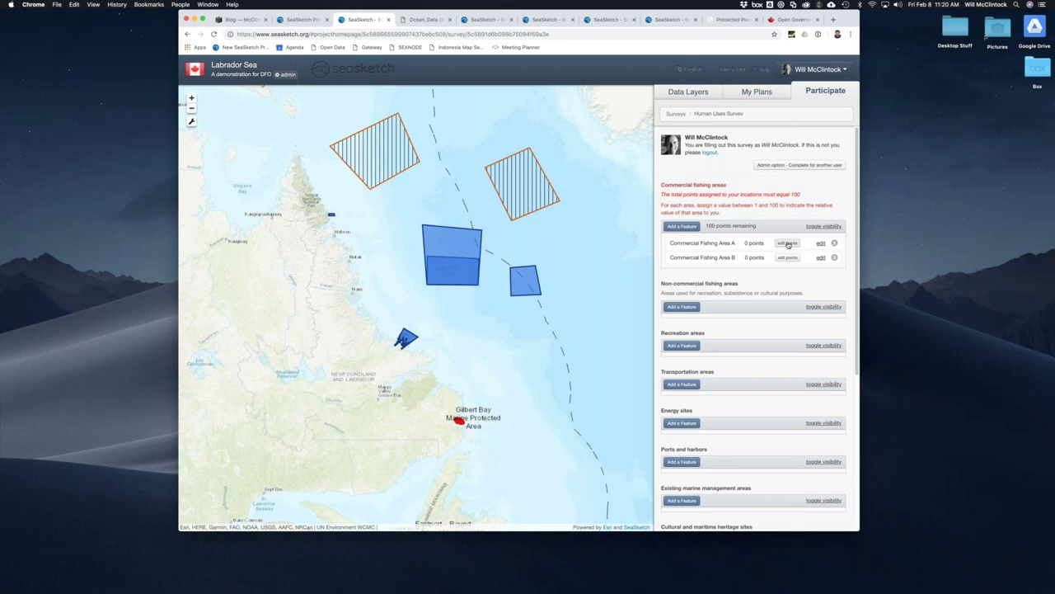
Step: Assign 80 points to Commercial Fishing Area A and 20 points to Commercial Fishing Area B
click(787, 243)
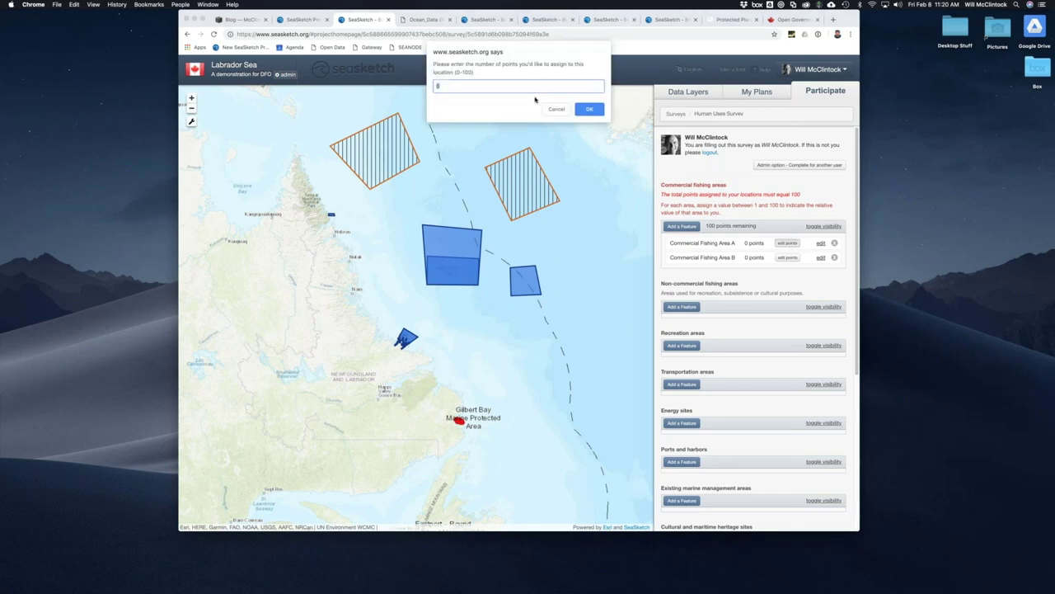
text(80)
click(592, 110)
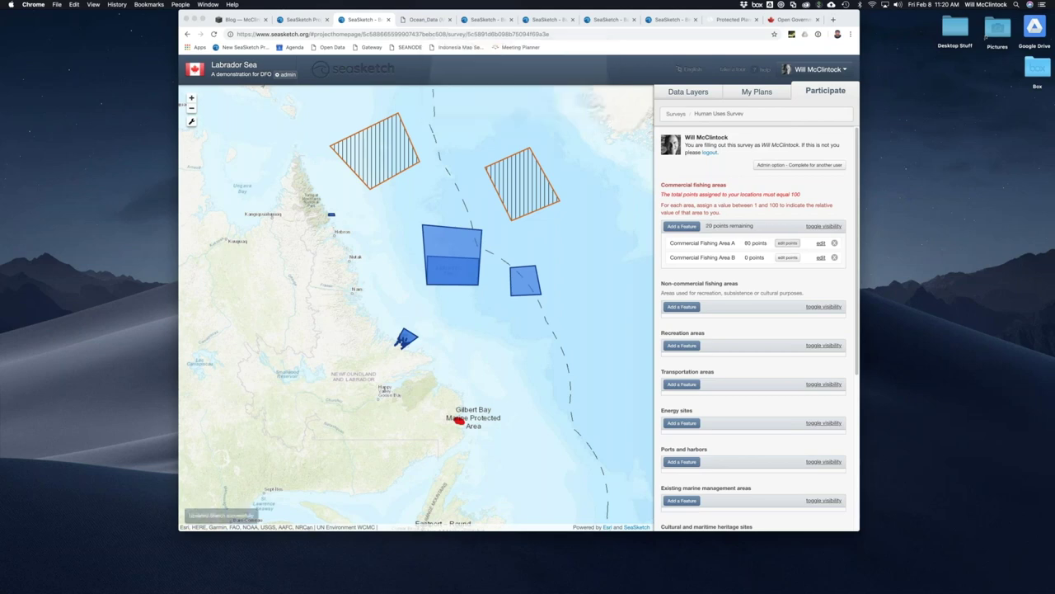
click(787, 257)
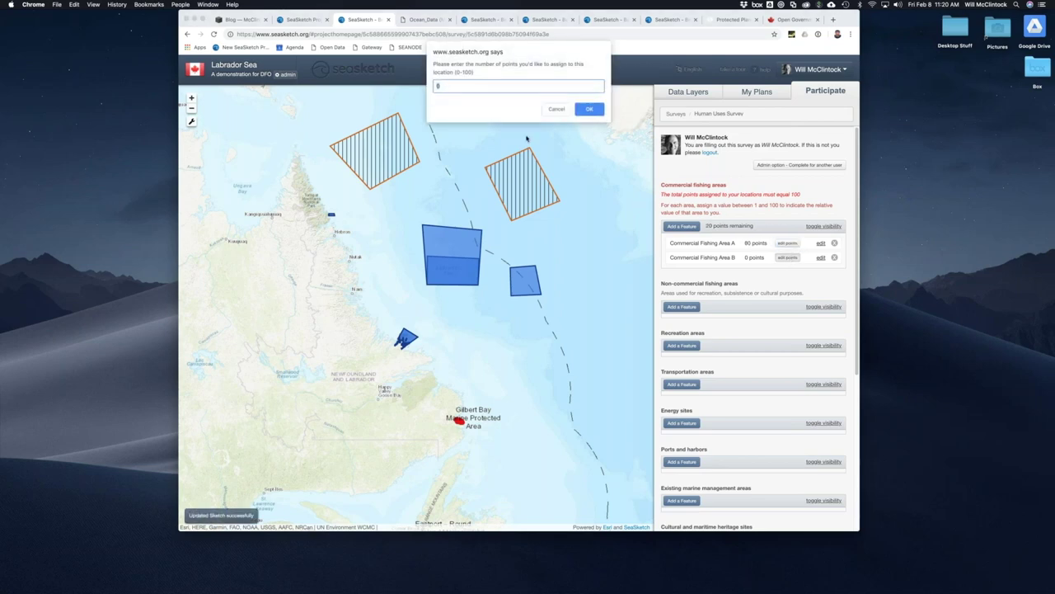
text(20)
click(590, 109)
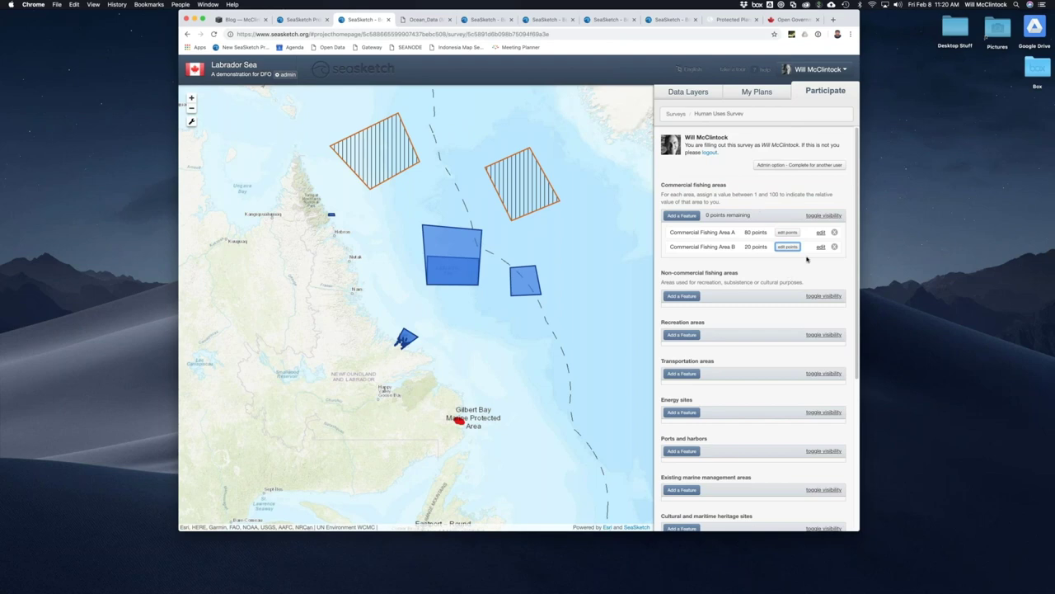
Step: Submit the survey response and dismiss the thank-you message
scroll(749, 261, down, 6)
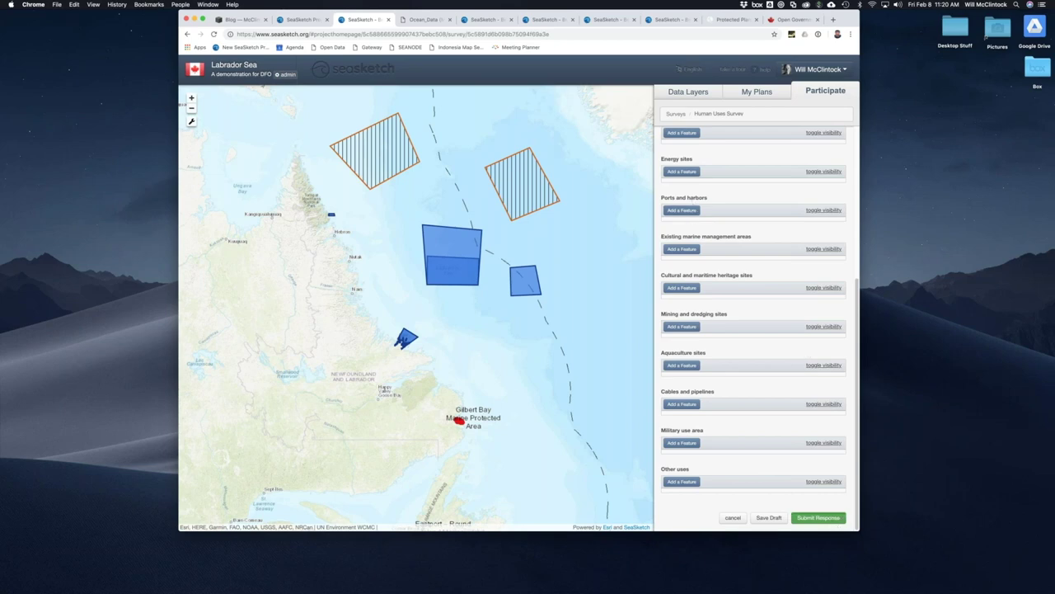
click(818, 517)
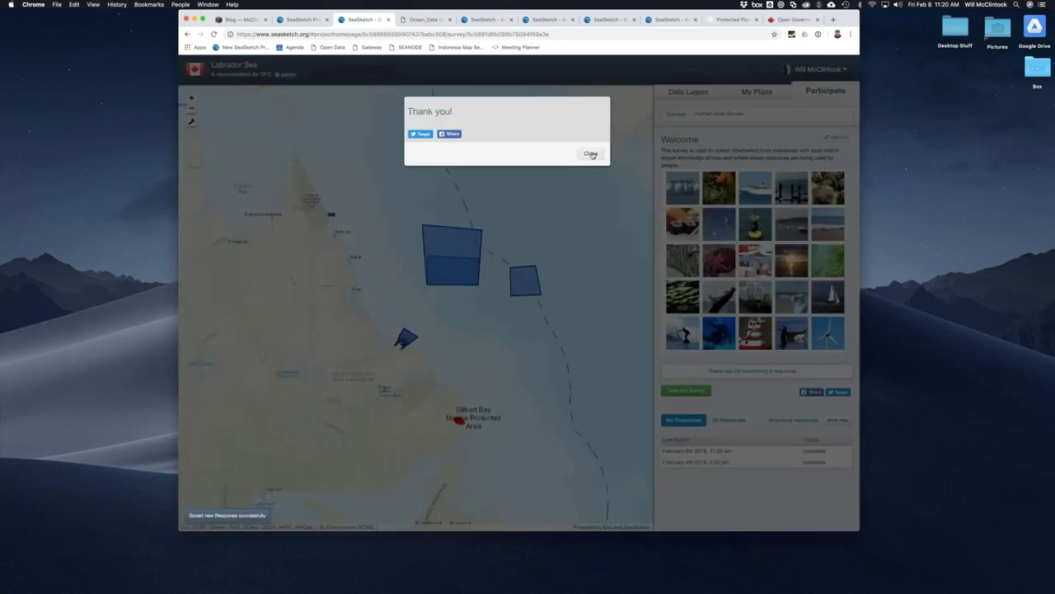
click(592, 153)
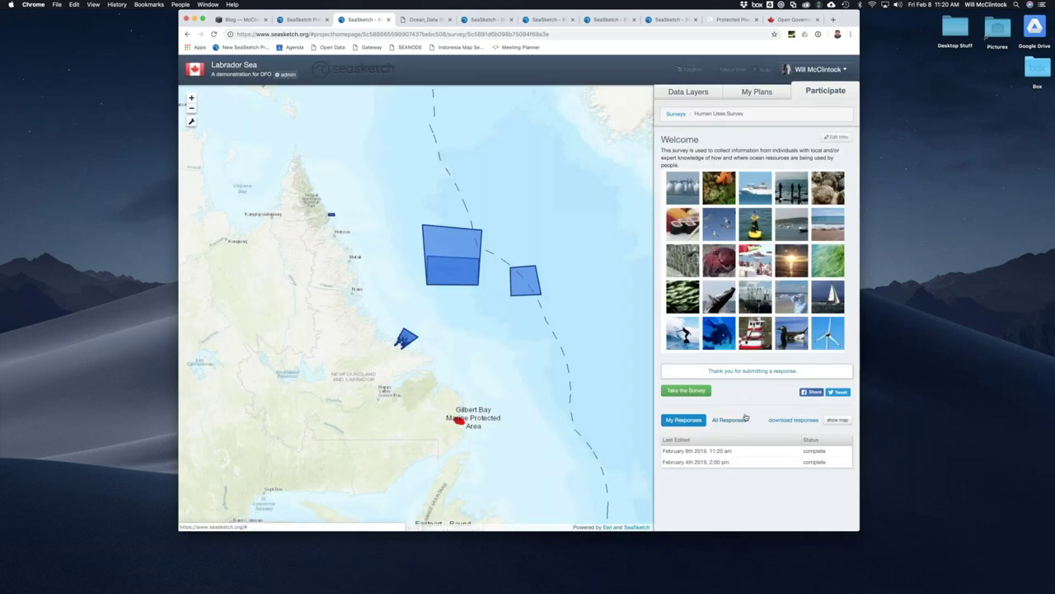
Step: Hide both MPA collections on the map and return to the Human Uses Survey
click(756, 92)
click(670, 130)
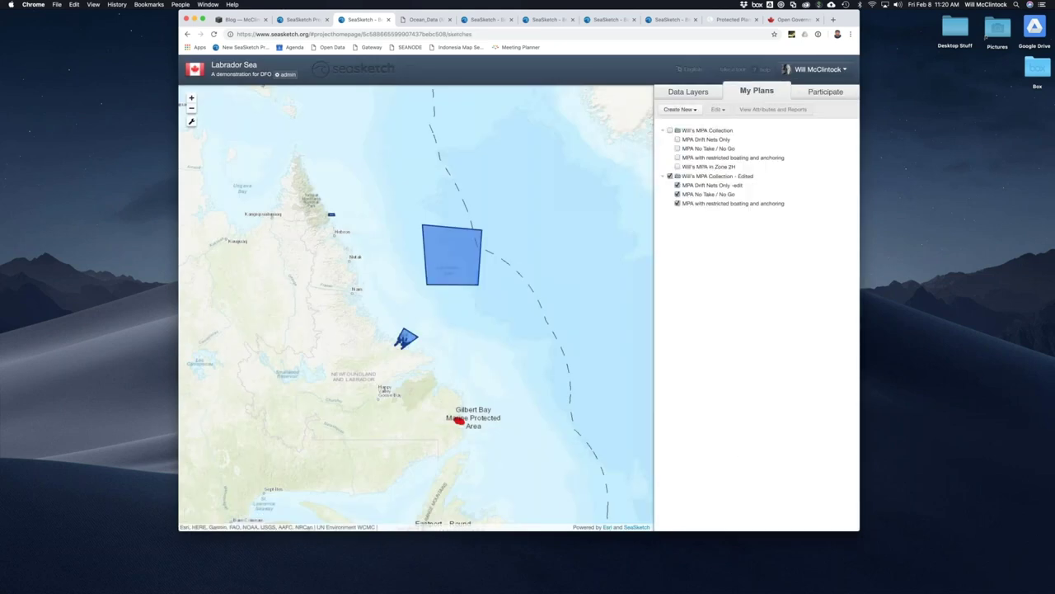
click(825, 90)
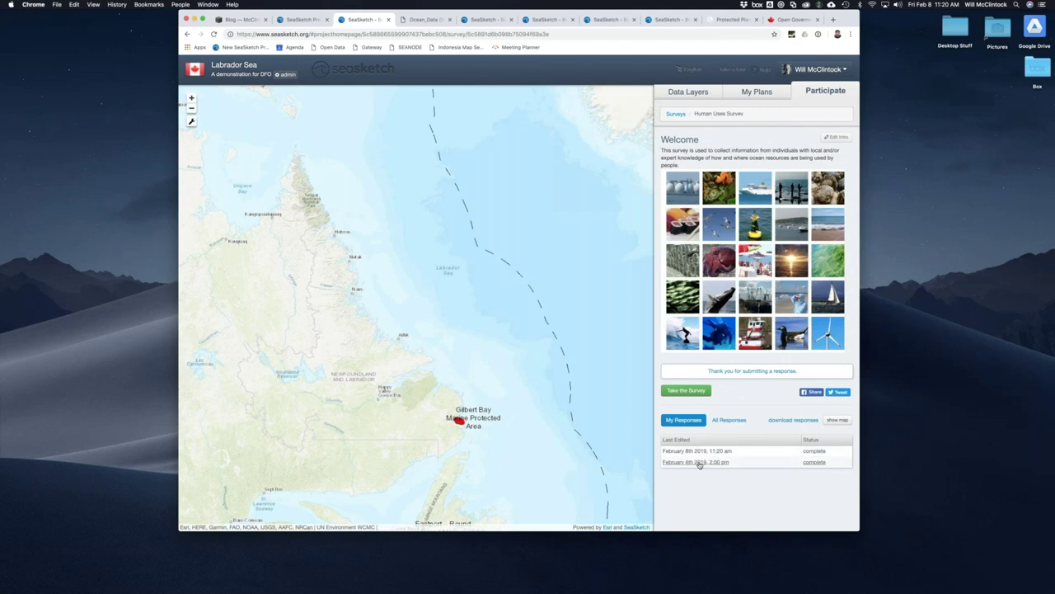
Step: List all responses to the survey and show their features on the map
click(730, 421)
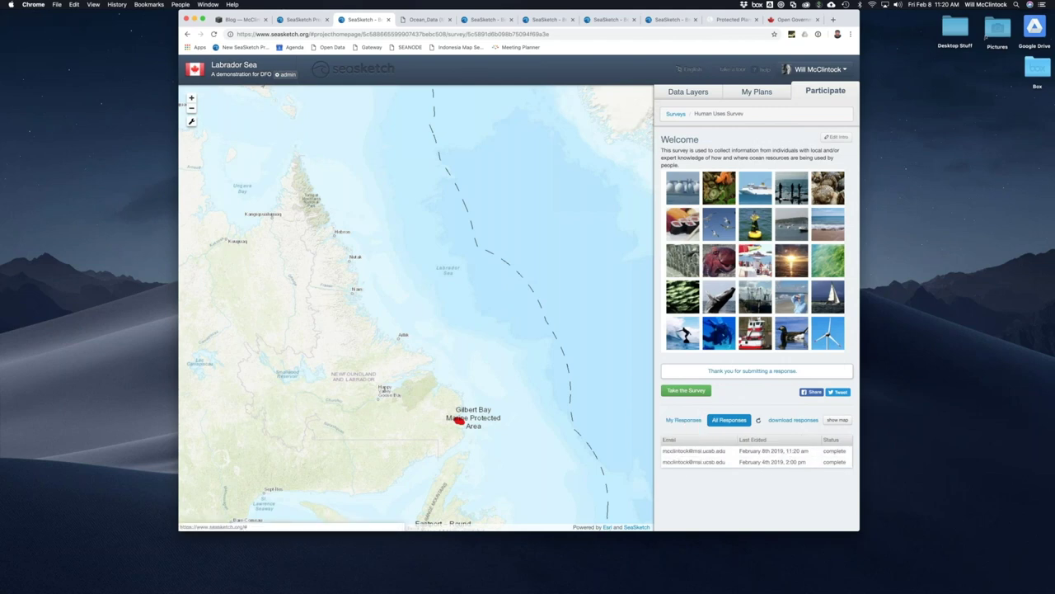
click(837, 419)
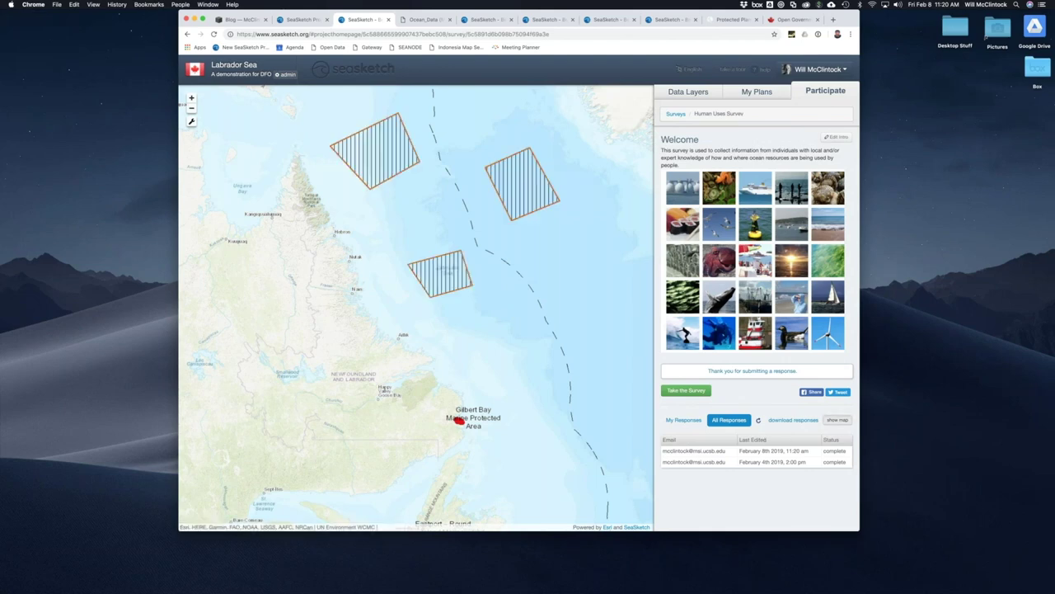
click(837, 420)
Step: Review the newest survey response from February 8th 2019 with its fishing areas and other use categories, and close it
click(789, 454)
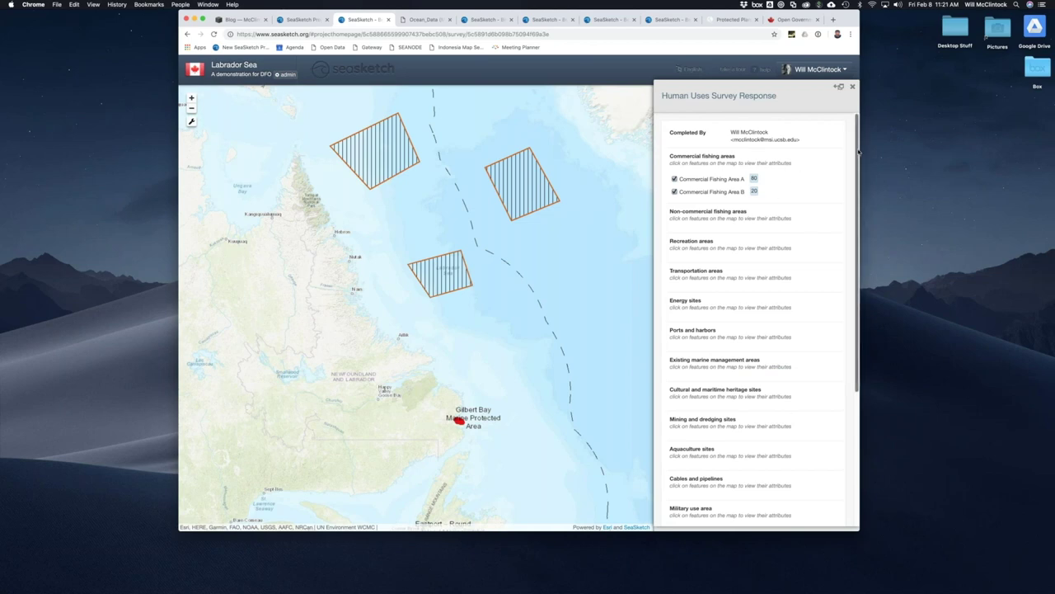
drag(858, 156, 858, 173)
scroll(859, 173, down, 8)
scroll(859, 173, up, 9)
click(853, 88)
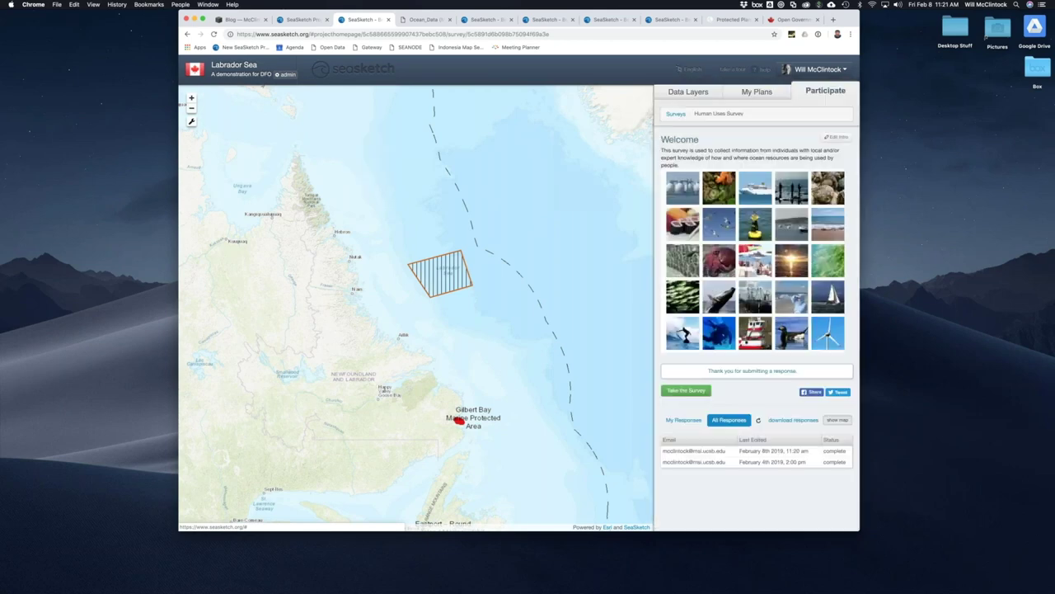
Step: View the CSV and ZIP export options for the survey results, close them without downloading, and return to the data layers list
click(794, 421)
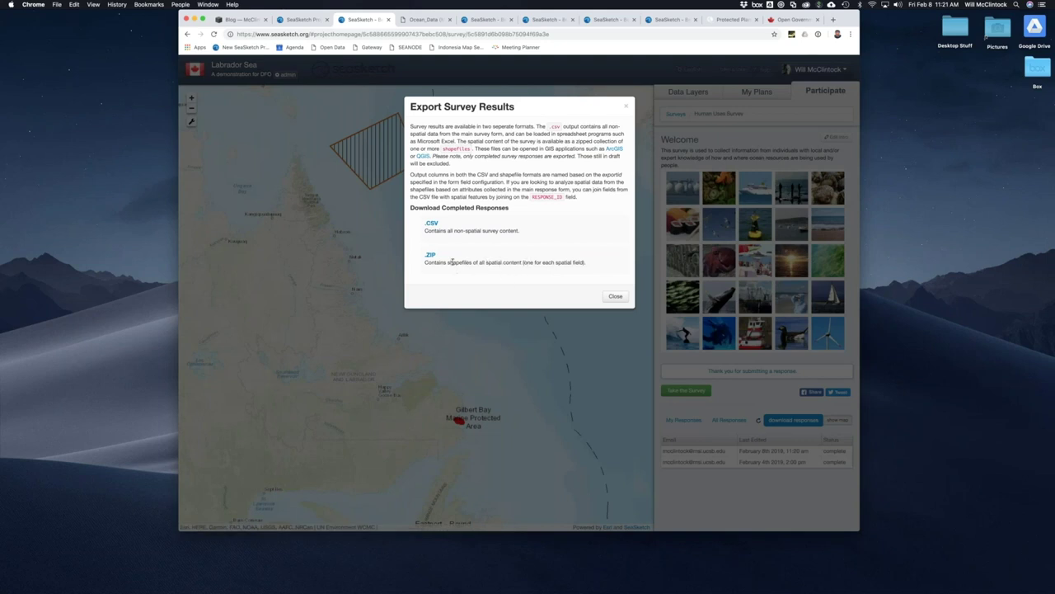
click(618, 298)
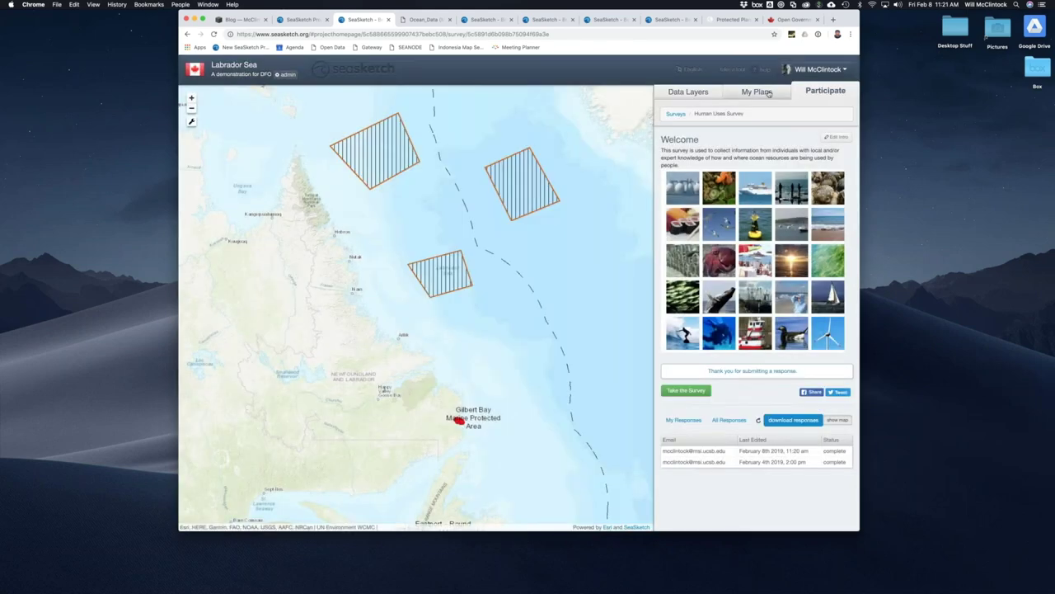
click(695, 93)
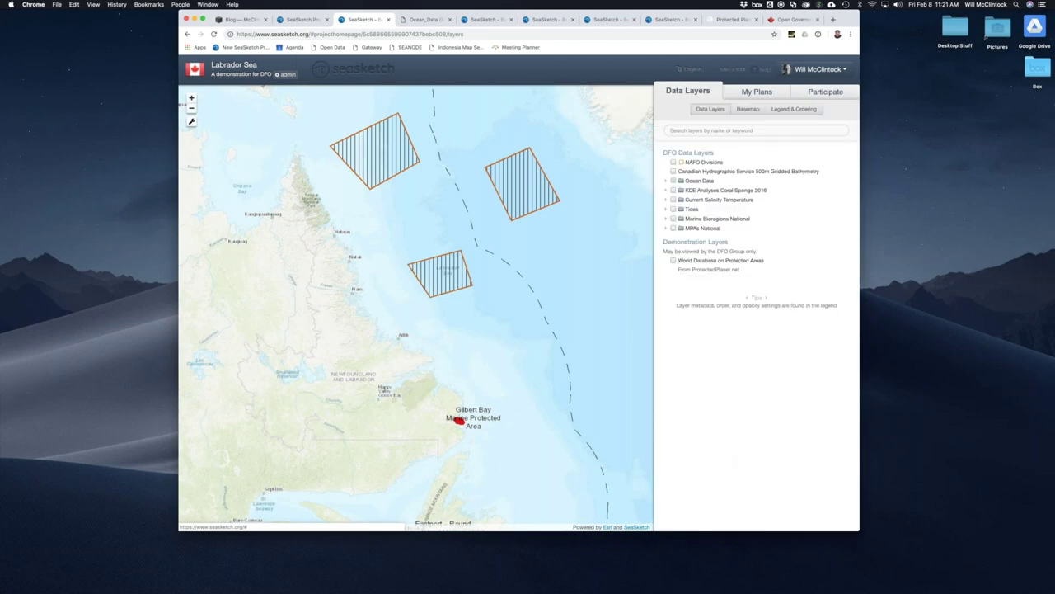
Step: View the list of saved plans, then leave the Human Uses Survey for the overview of forums and surveys
click(744, 93)
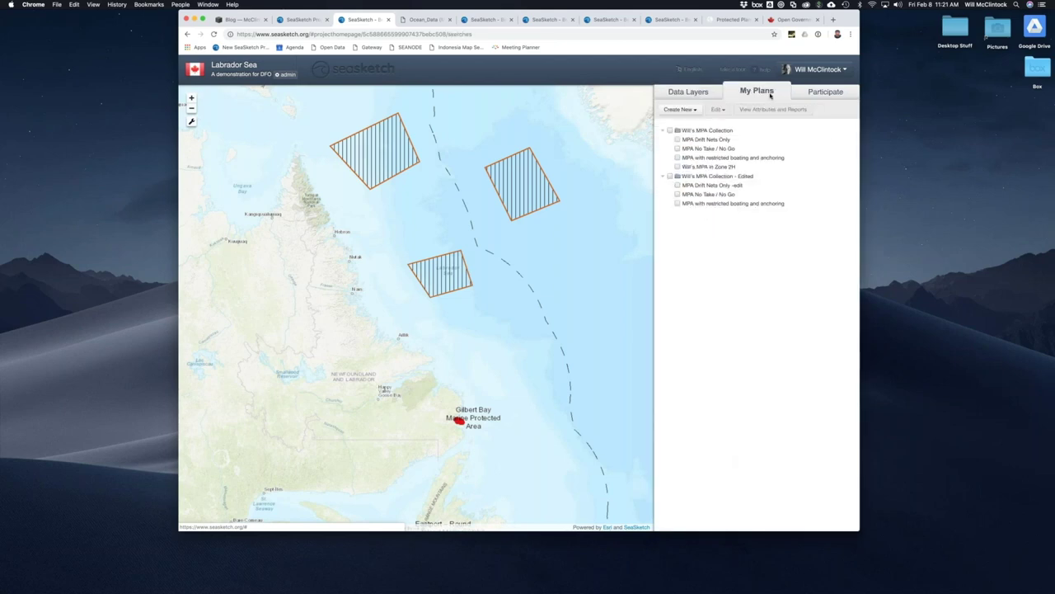
click(826, 92)
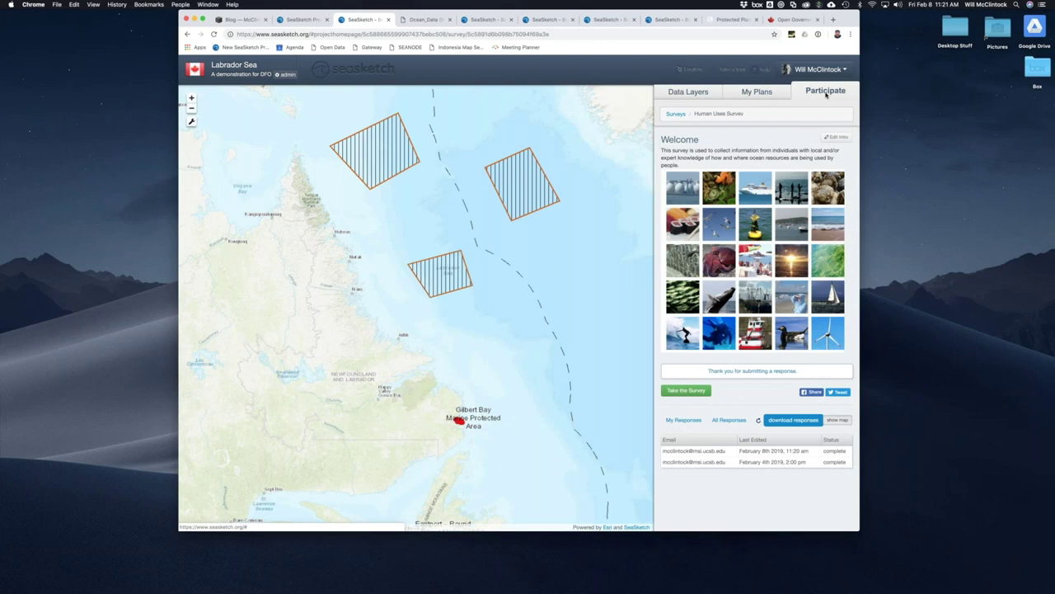
click(677, 114)
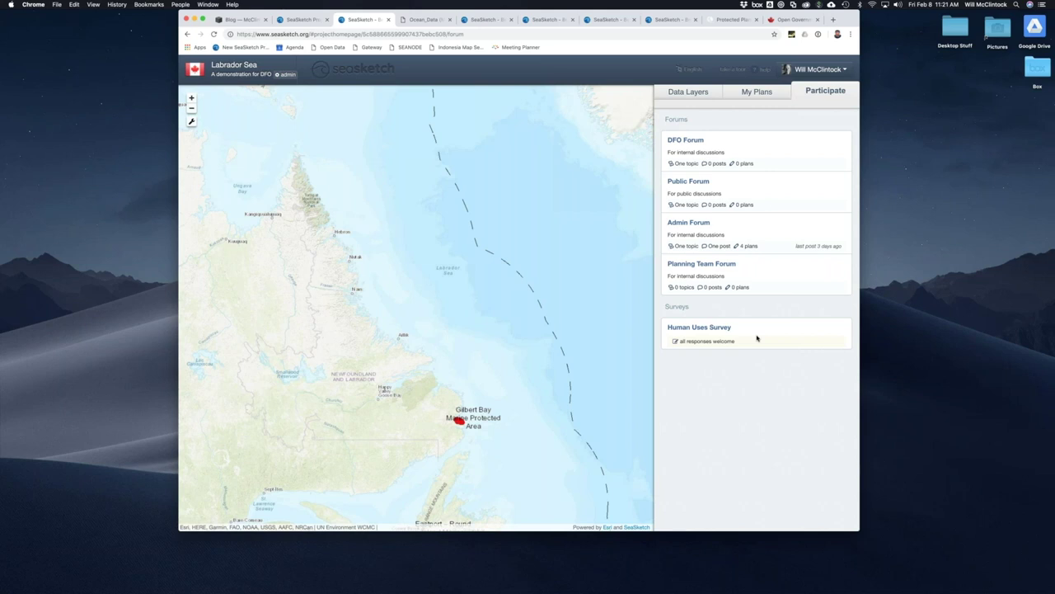
Step: Switch the interface language to Norwegian and look through the translated data layers, plans and participation sections
click(697, 71)
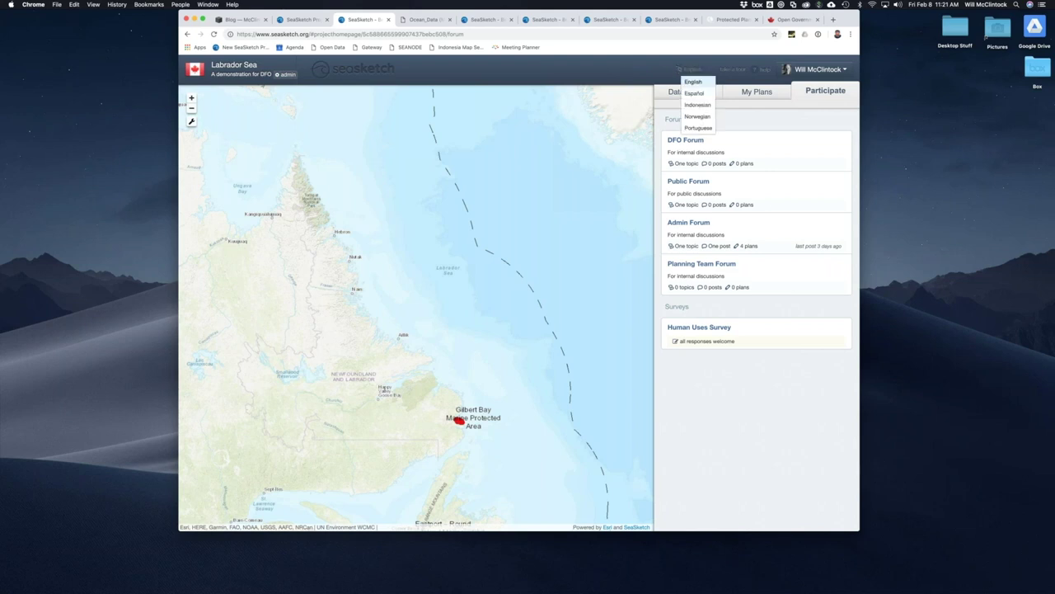
click(707, 119)
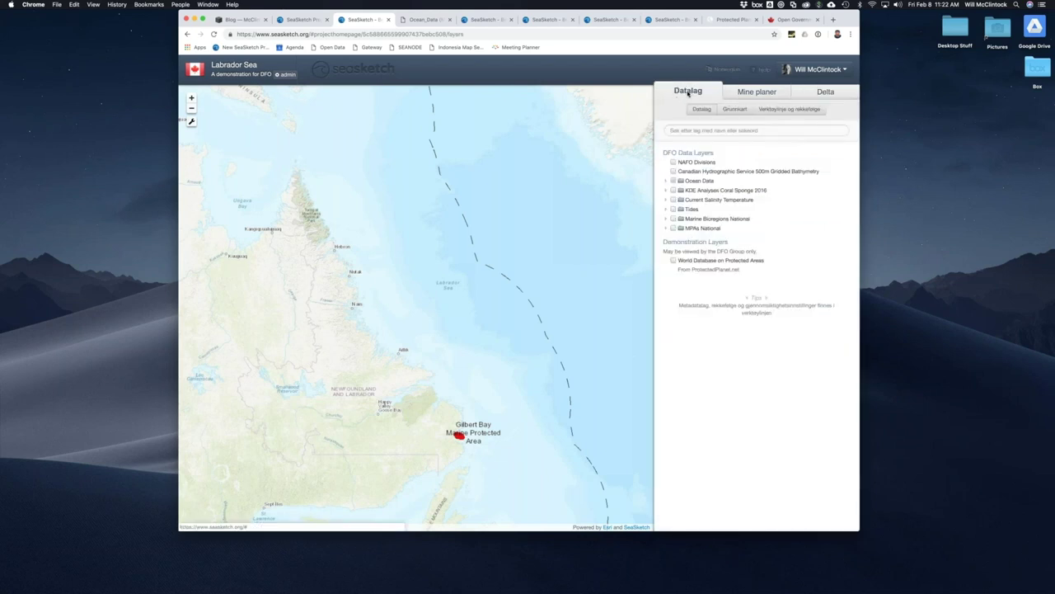
click(757, 93)
click(835, 92)
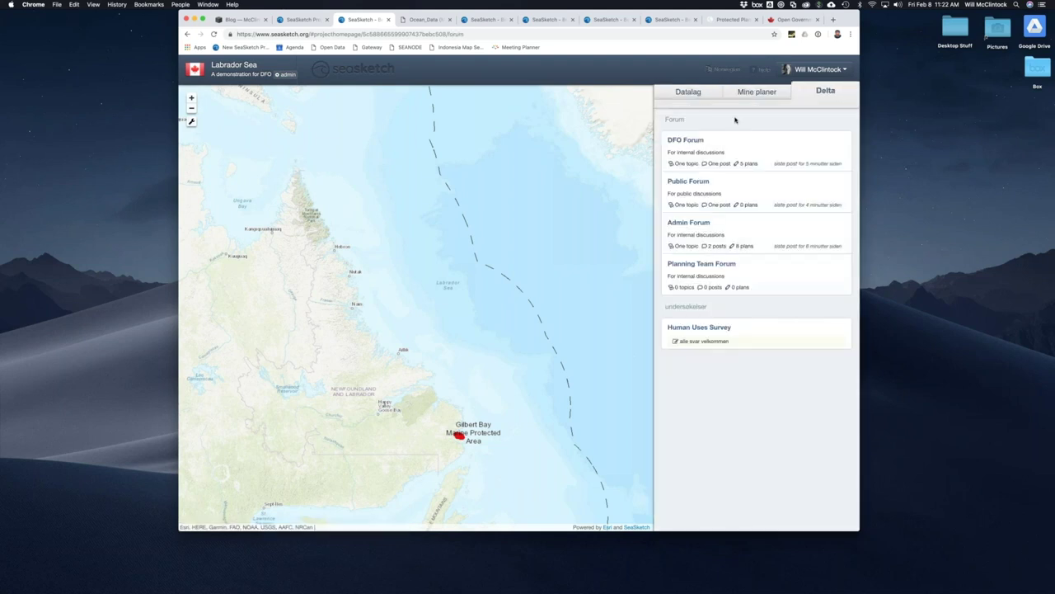
click(698, 93)
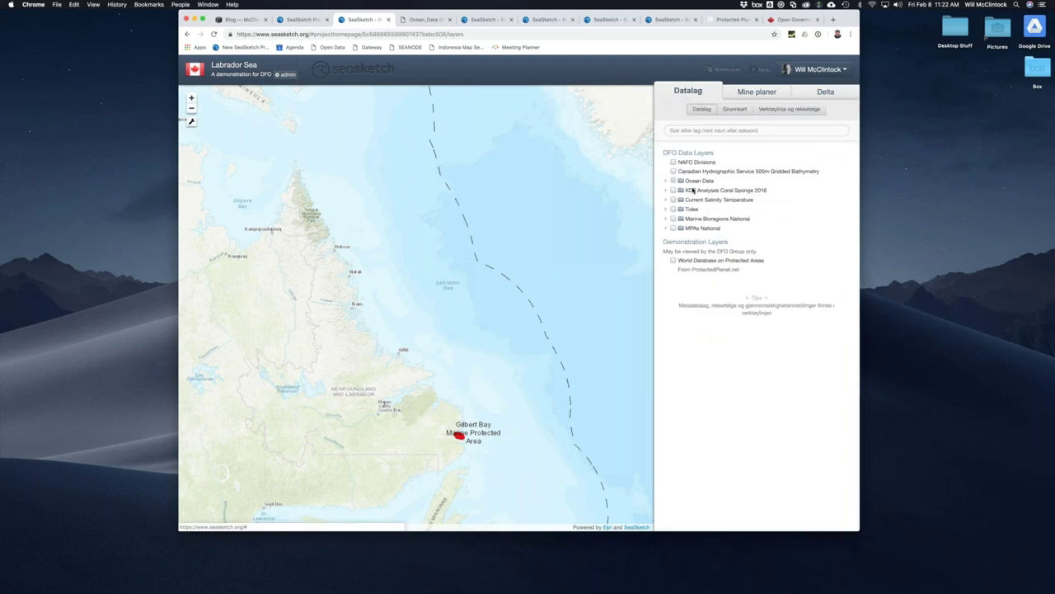
Step: View the translated layer options for the Canadian Hydrographic Service 500m Gridded Bathymetry layer and switch the interface language back to English
right_click(699, 172)
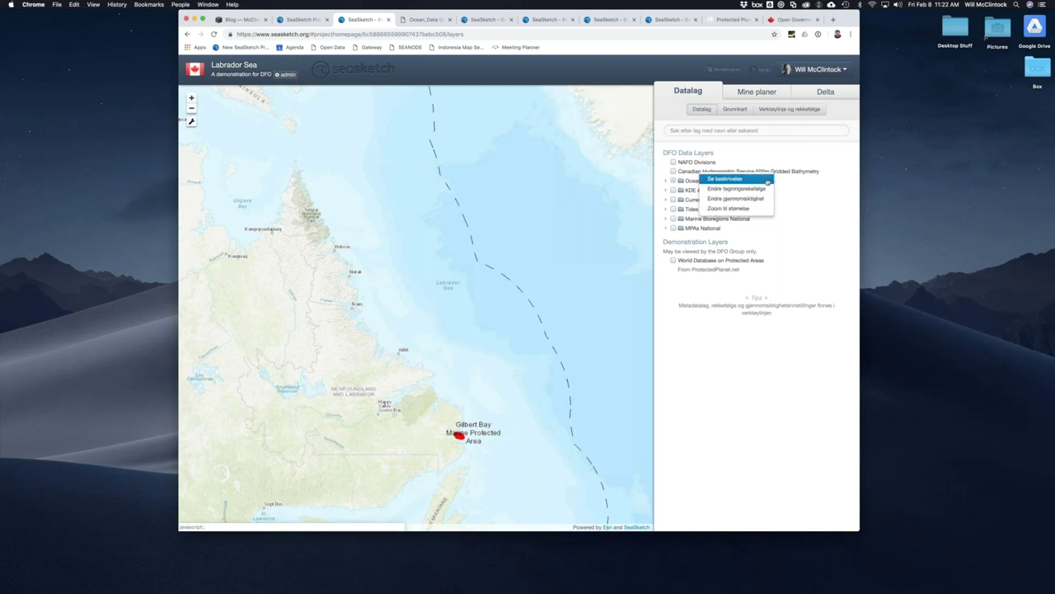
click(766, 180)
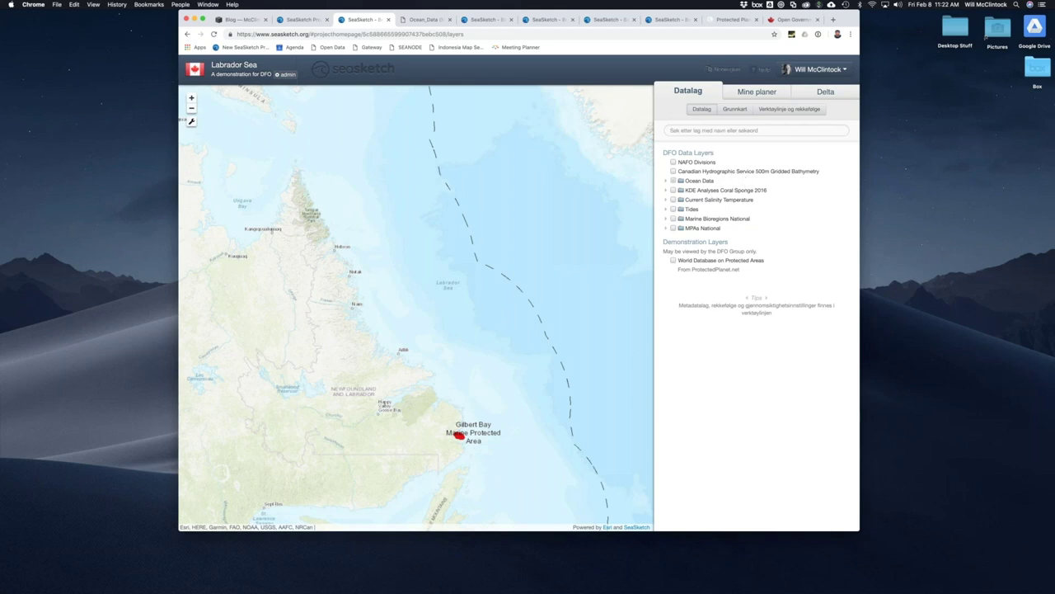
click(729, 70)
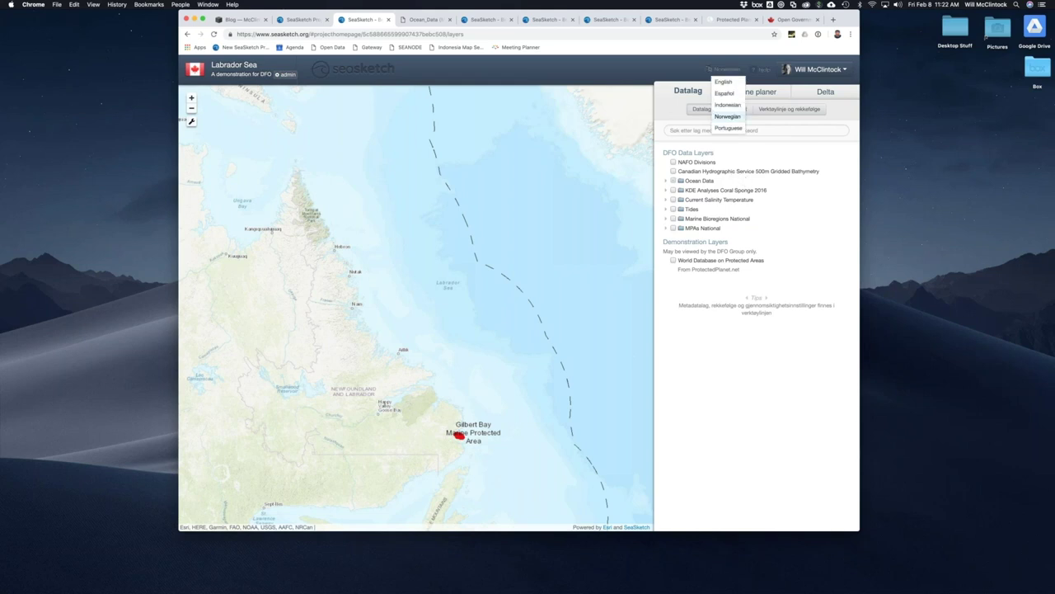
click(724, 83)
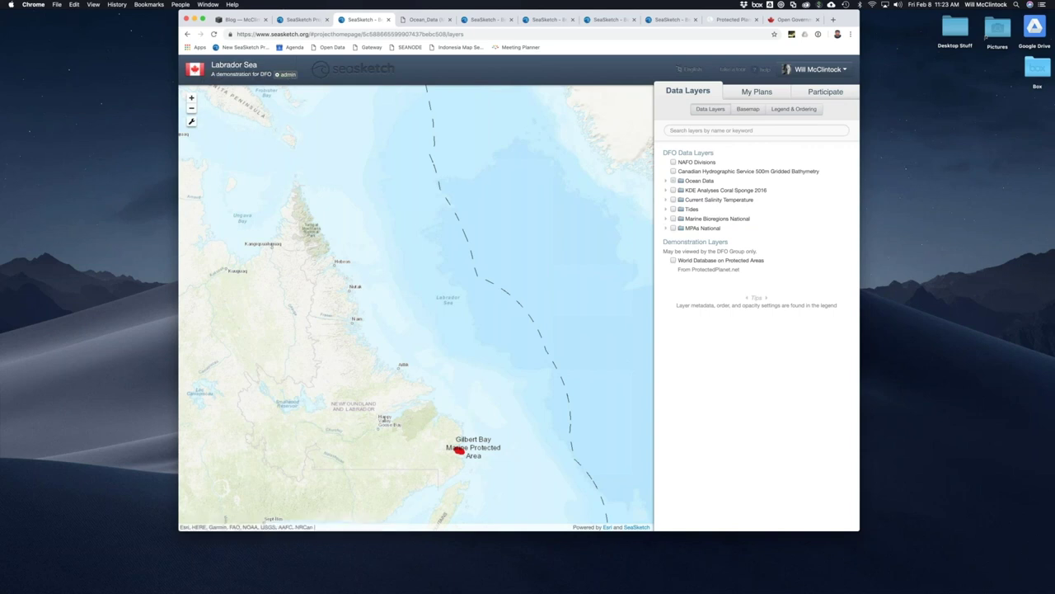
Step: Open the project's admin dashboard and review its basic settings, including the default language choices, measurement units and project label
click(286, 75)
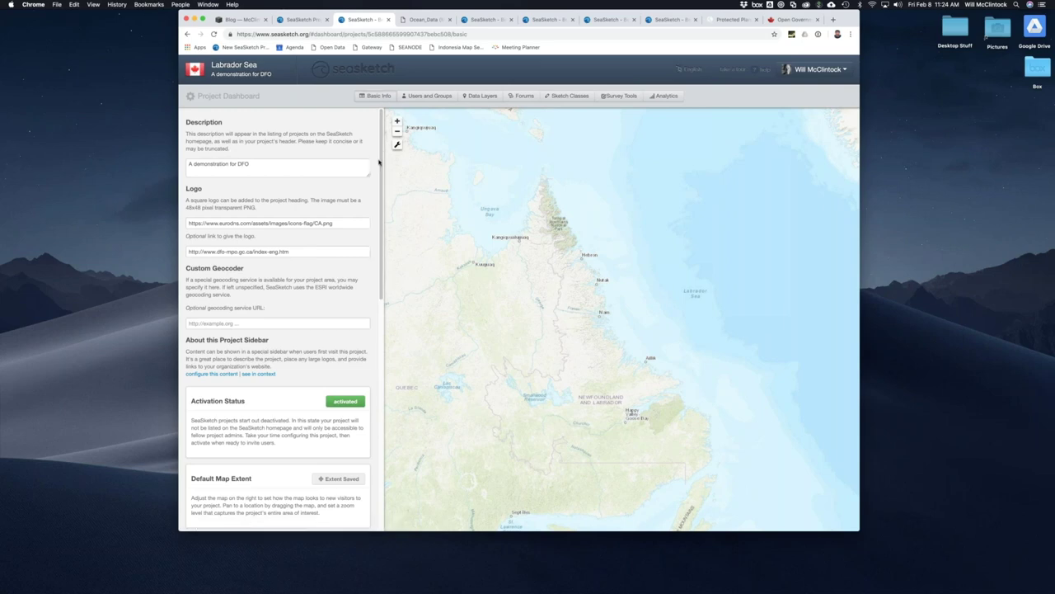
drag(382, 162, 382, 276)
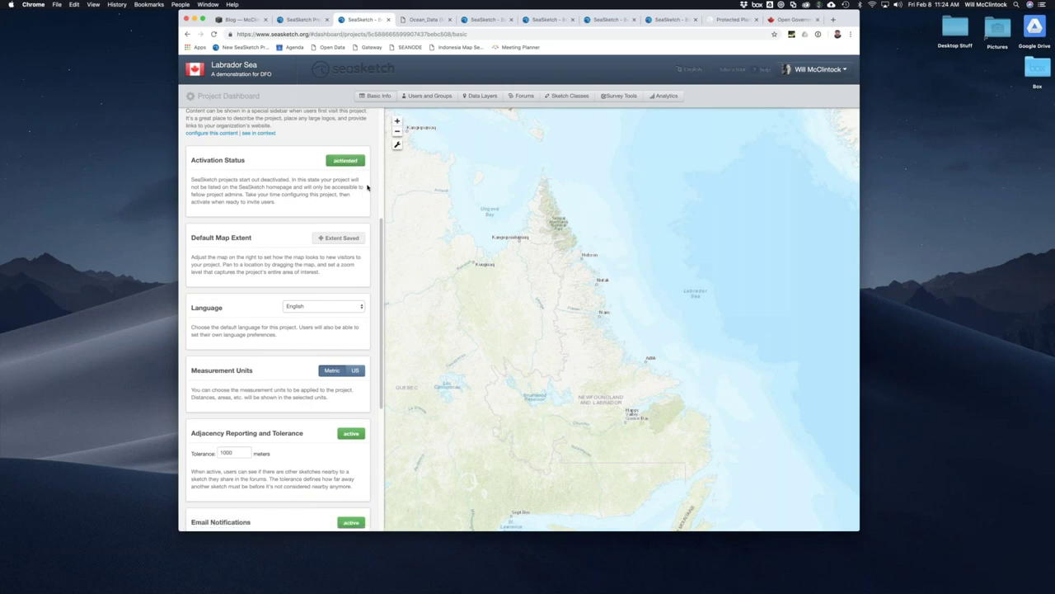
scroll(341, 216, down, 1)
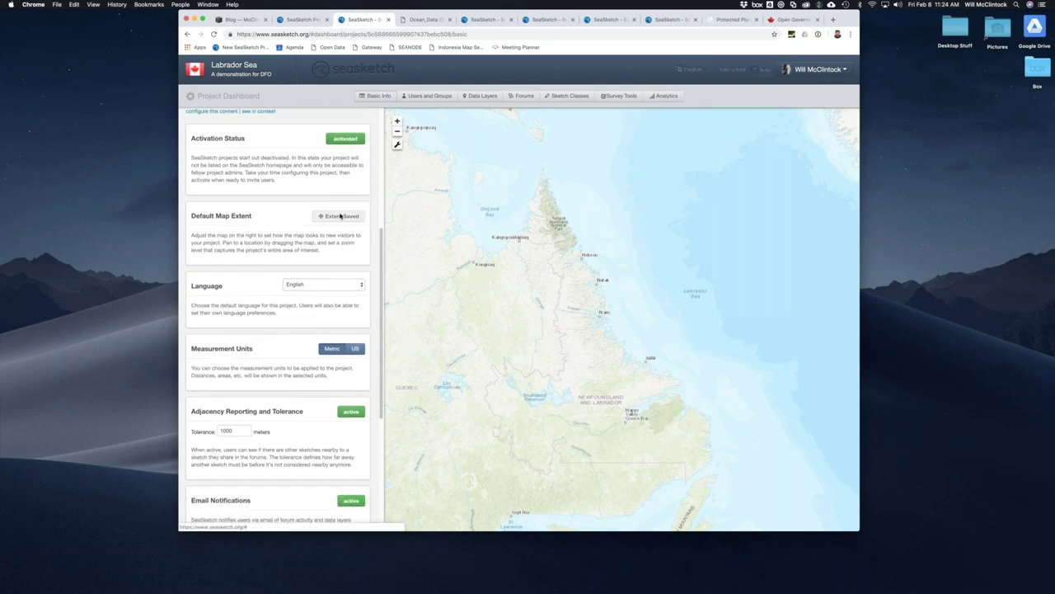
click(338, 285)
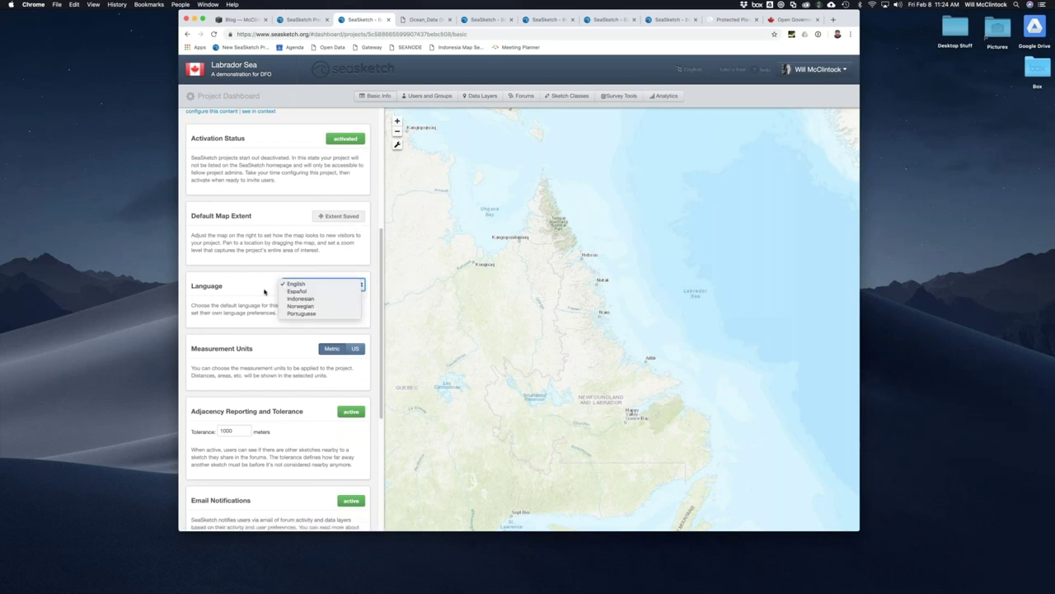
click(260, 285)
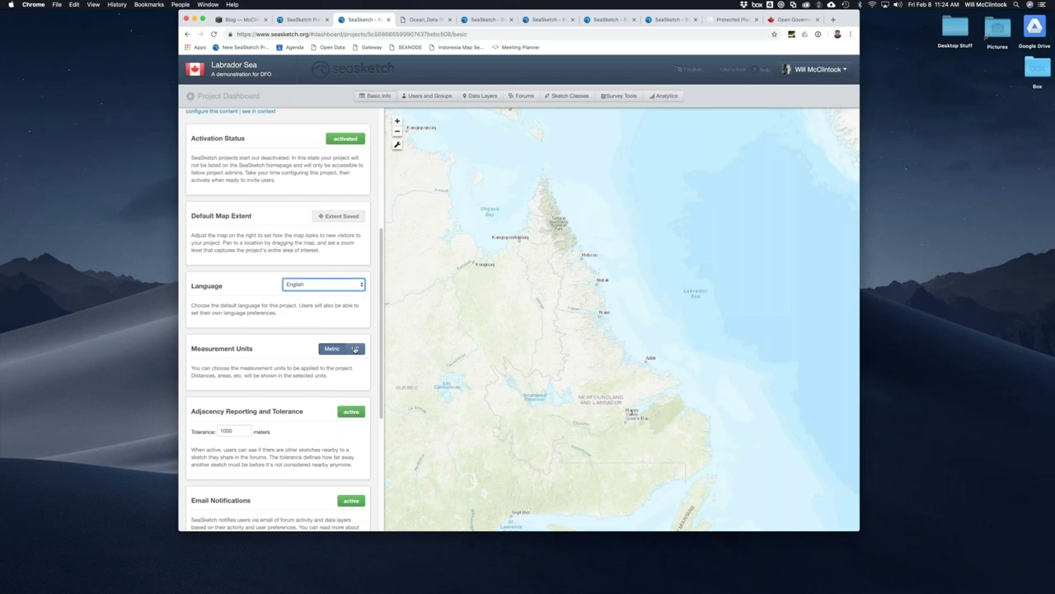
drag(384, 247, 378, 363)
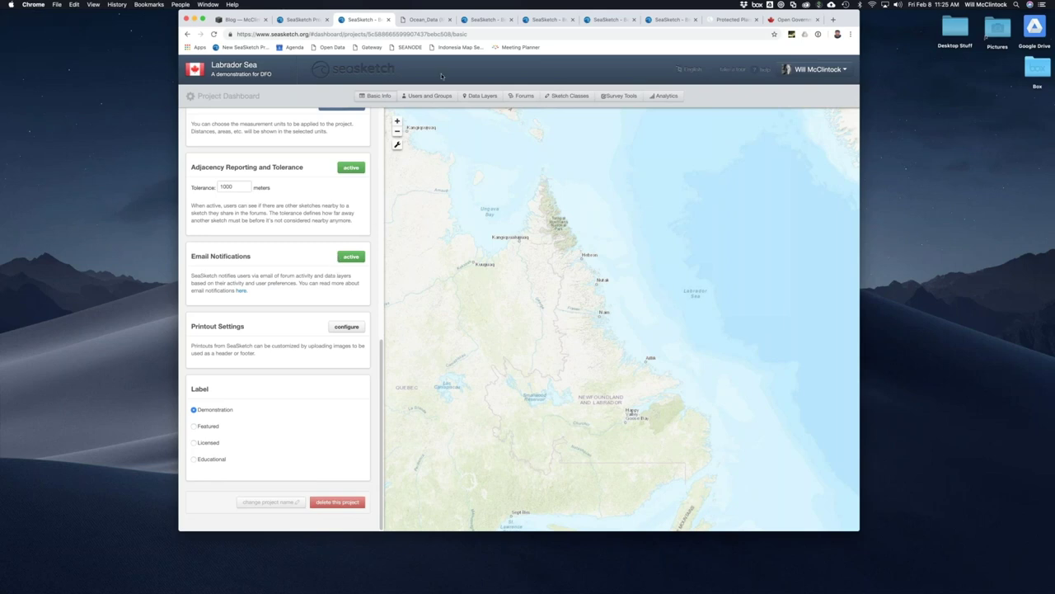
Step: Open the project's users and groups and look through the full user list with its statuses and group memberships
click(427, 95)
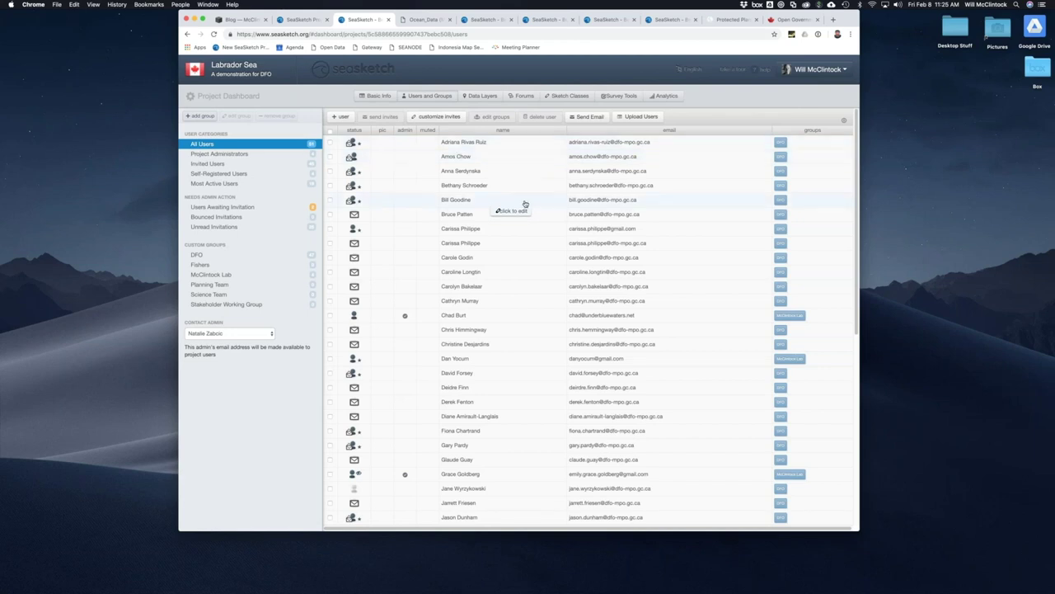
scroll(519, 206, down, 2)
scroll(511, 206, up, 2)
scroll(497, 211, down, 5)
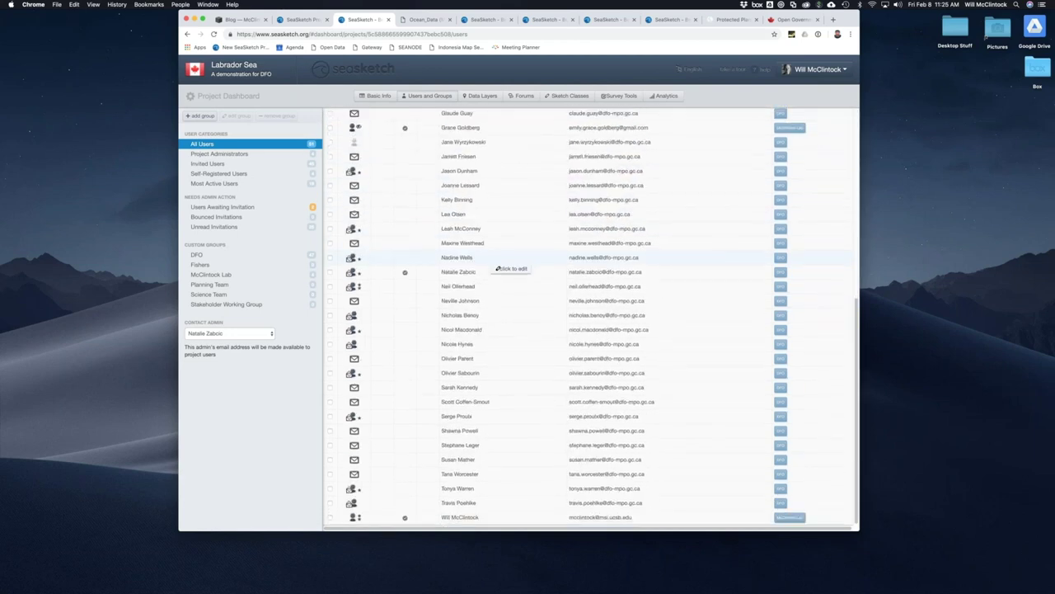
scroll(497, 268, up, 5)
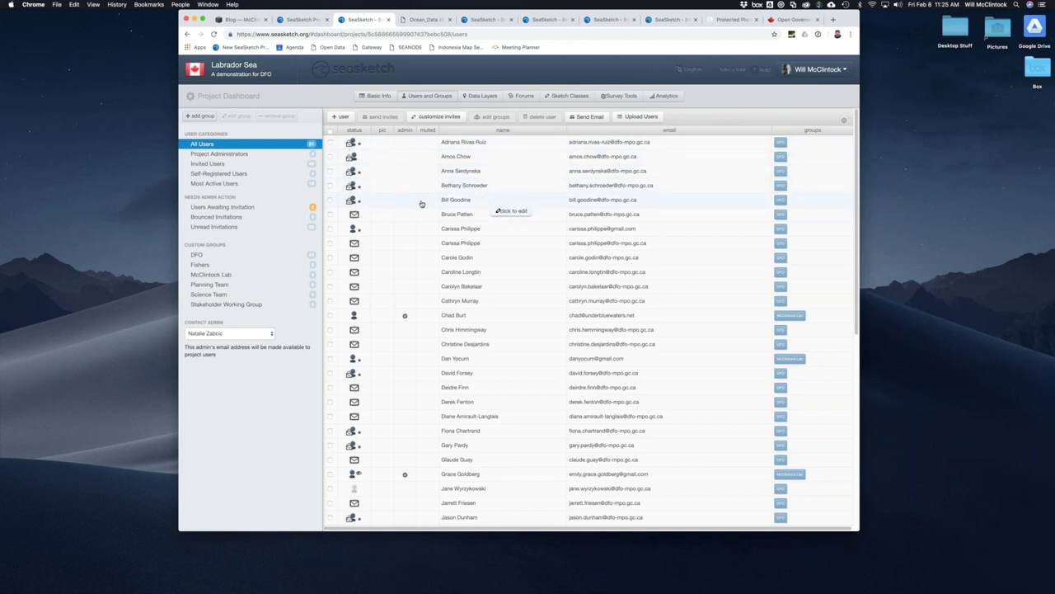
scroll(498, 210, down, 10)
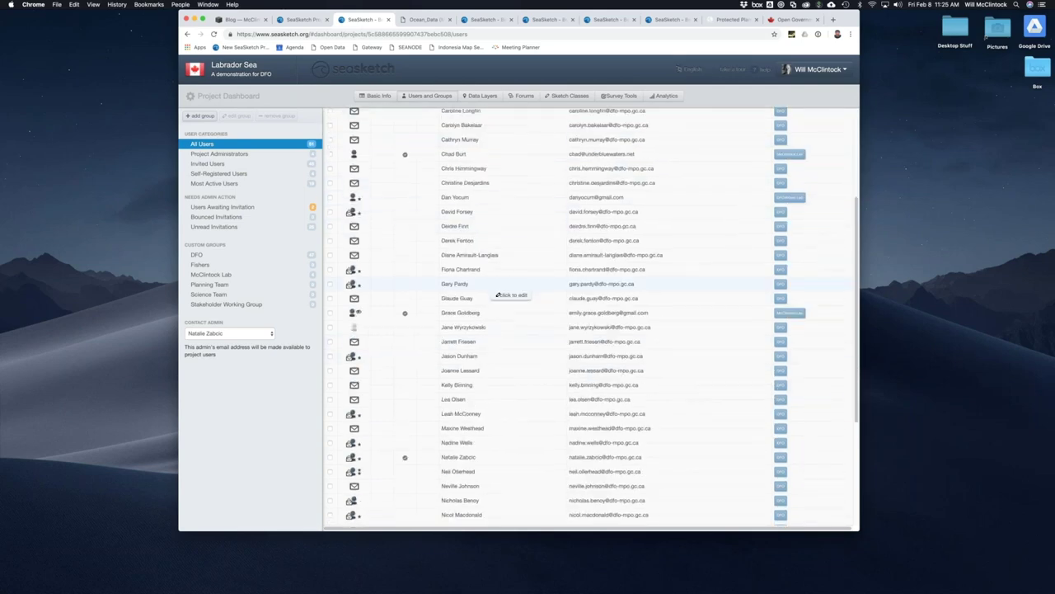
scroll(498, 355, up, 10)
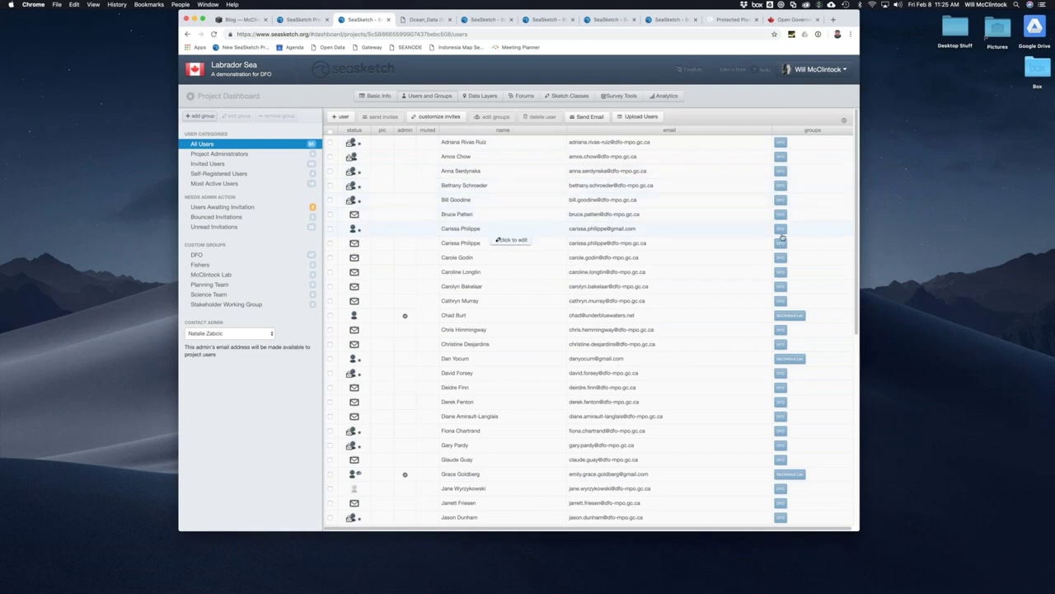
Step: Review the DFO and Planning Team groups, and make the lab group's only non-administrator member a project administrator
click(256, 258)
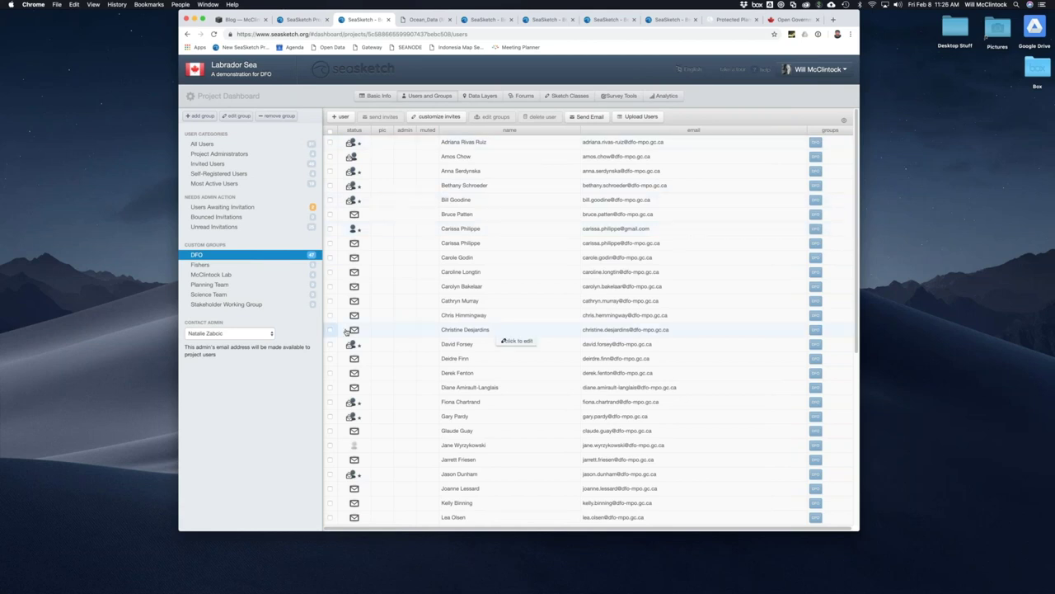
click(260, 274)
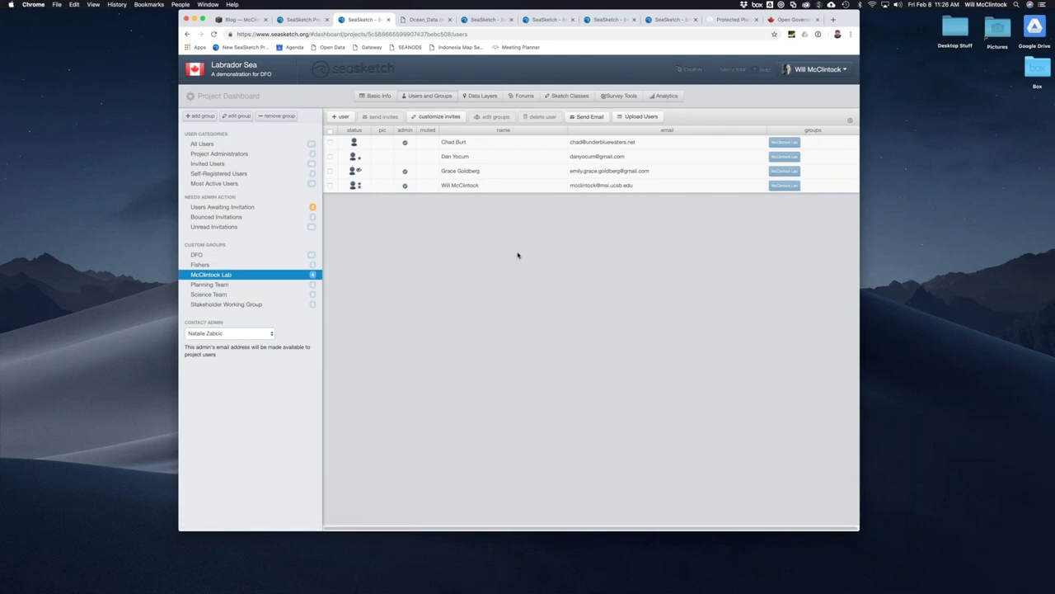
click(429, 159)
click(418, 298)
click(608, 432)
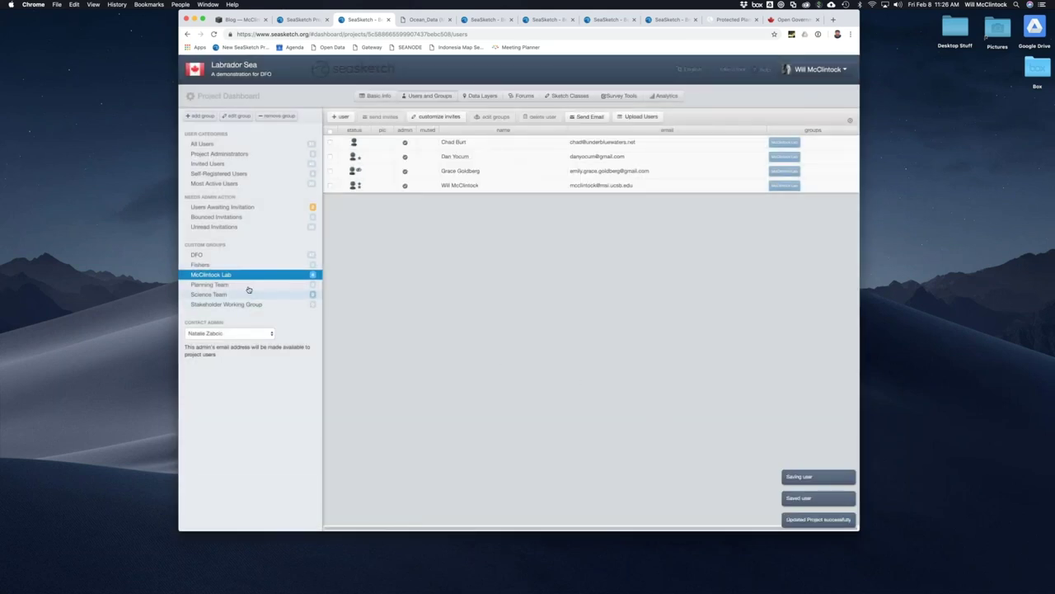
click(249, 286)
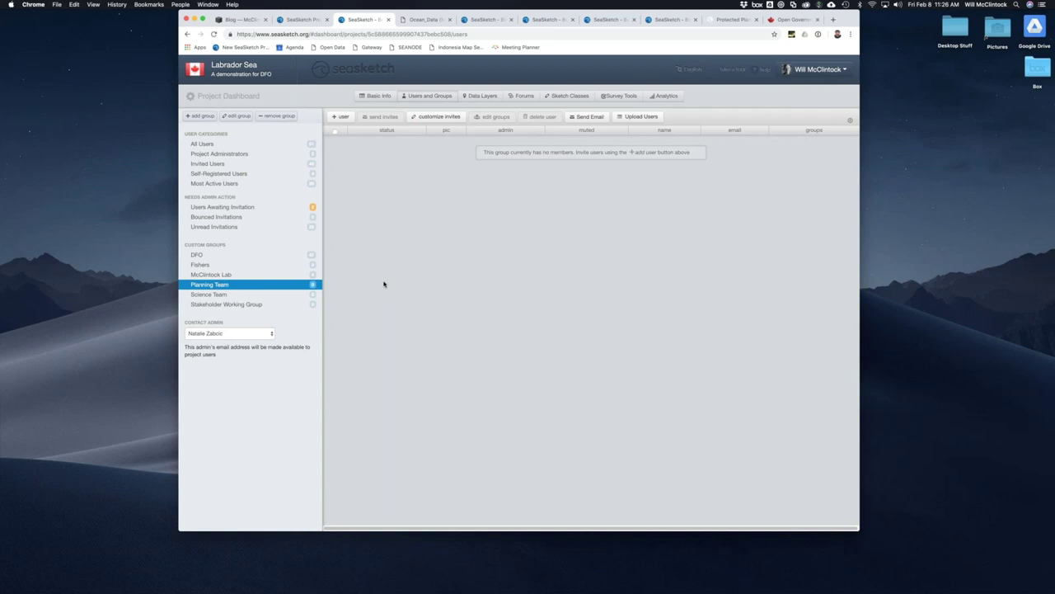
Step: Set Oceans as the project's default basemap and publish the change to users
click(487, 97)
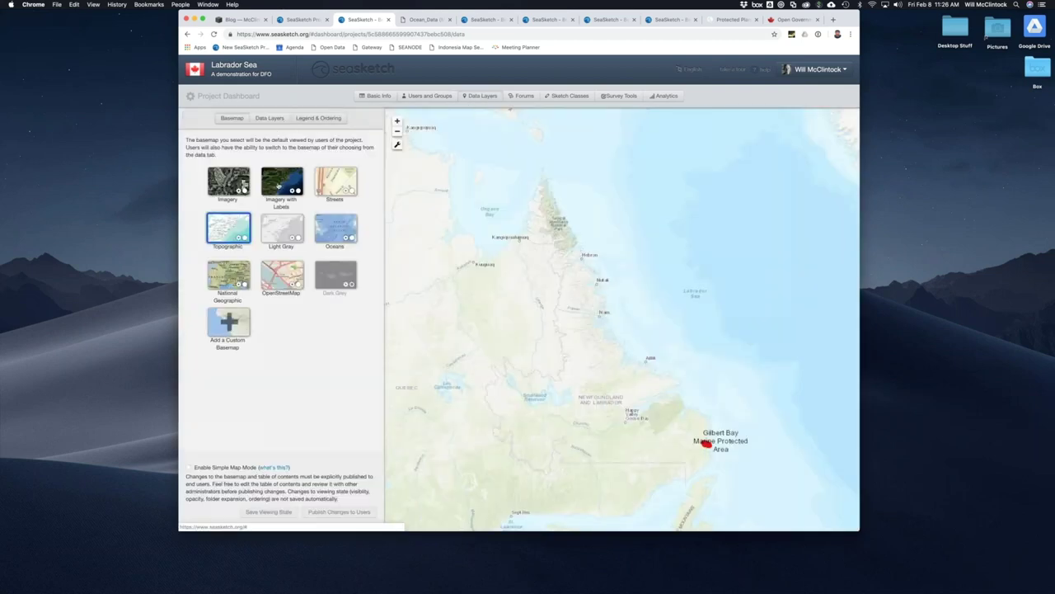
click(351, 226)
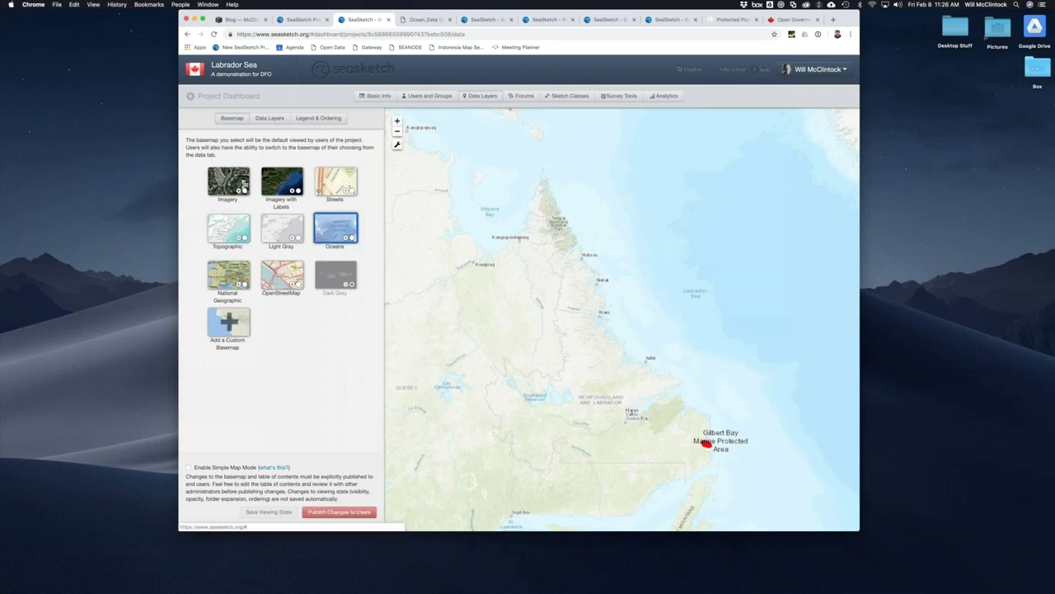
click(345, 513)
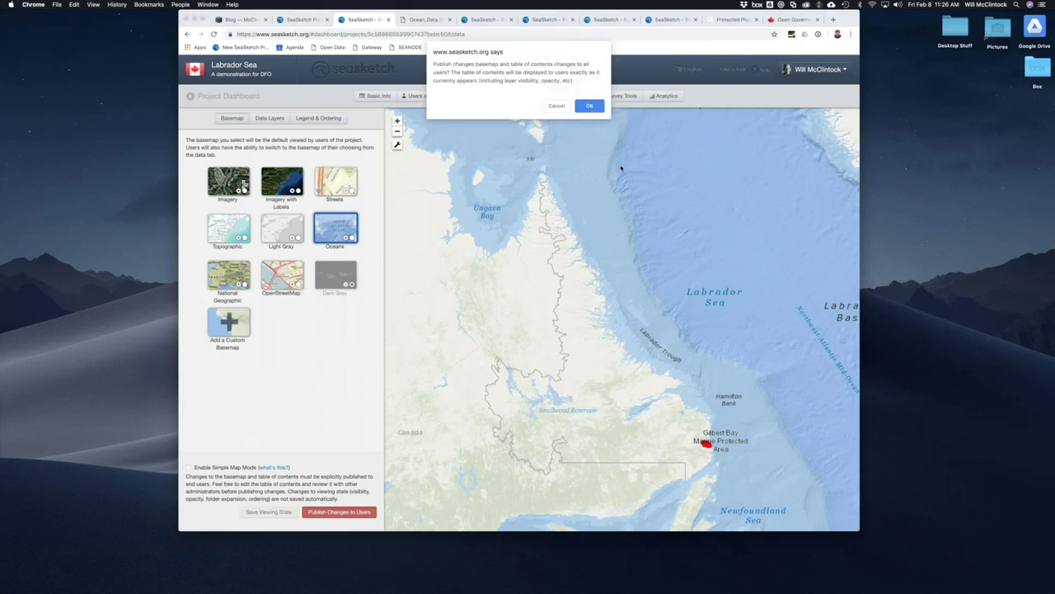
click(584, 104)
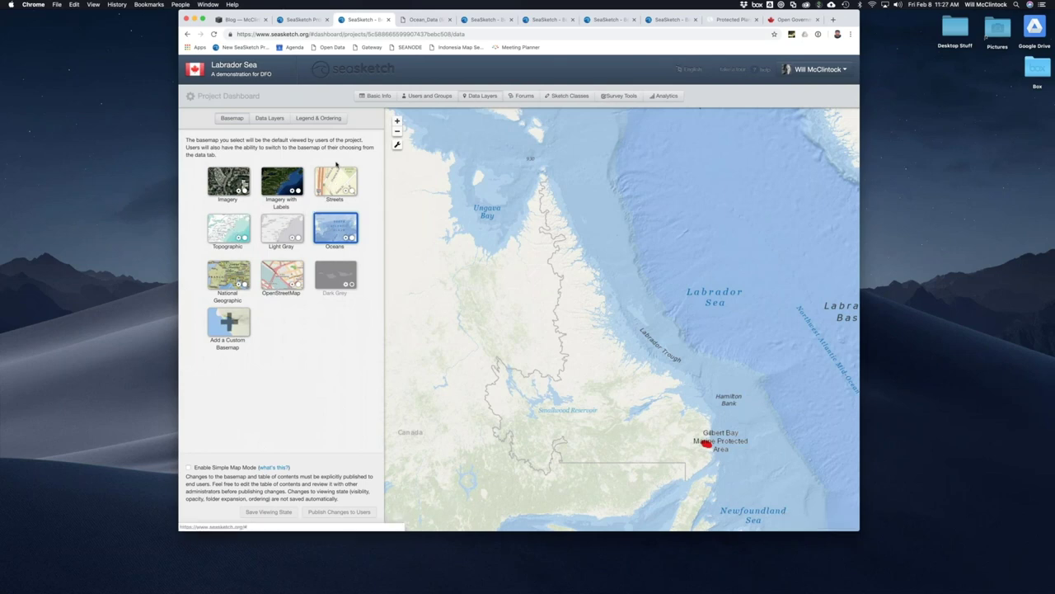
Step: Start adding a new data source to the project's data layers
click(266, 118)
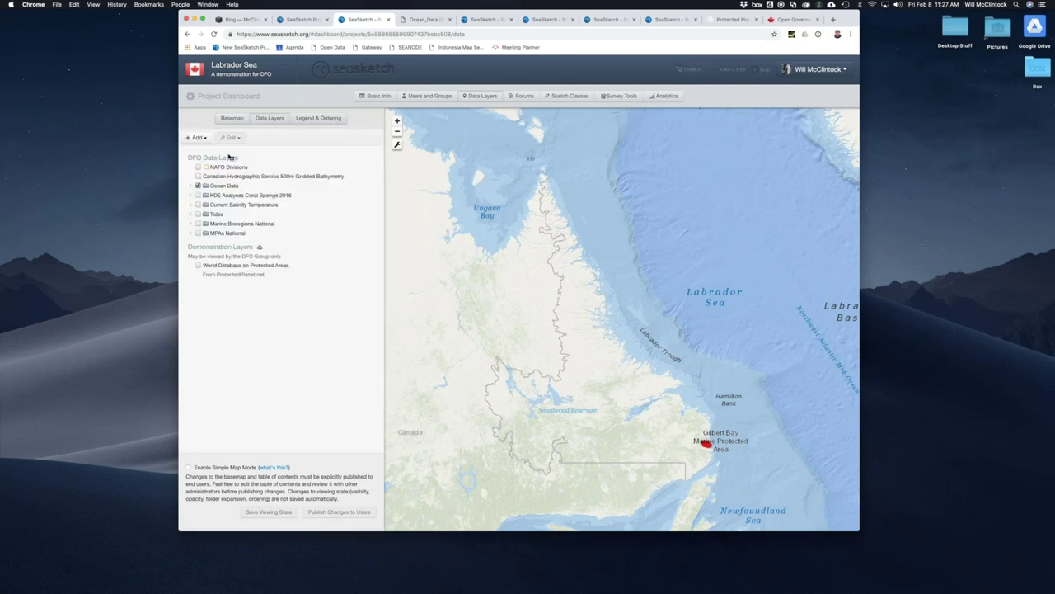
click(206, 139)
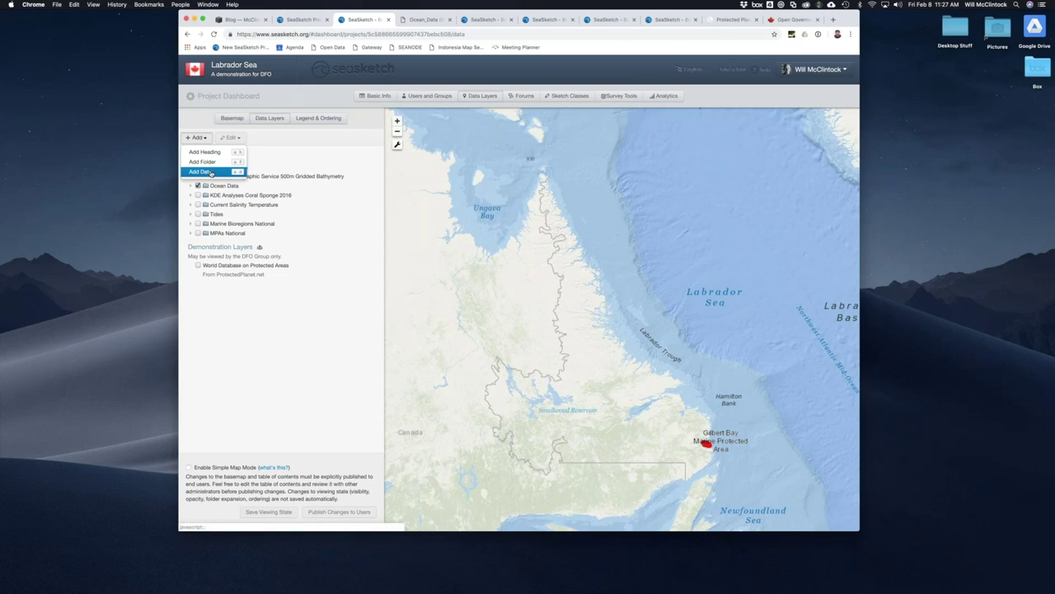
click(207, 169)
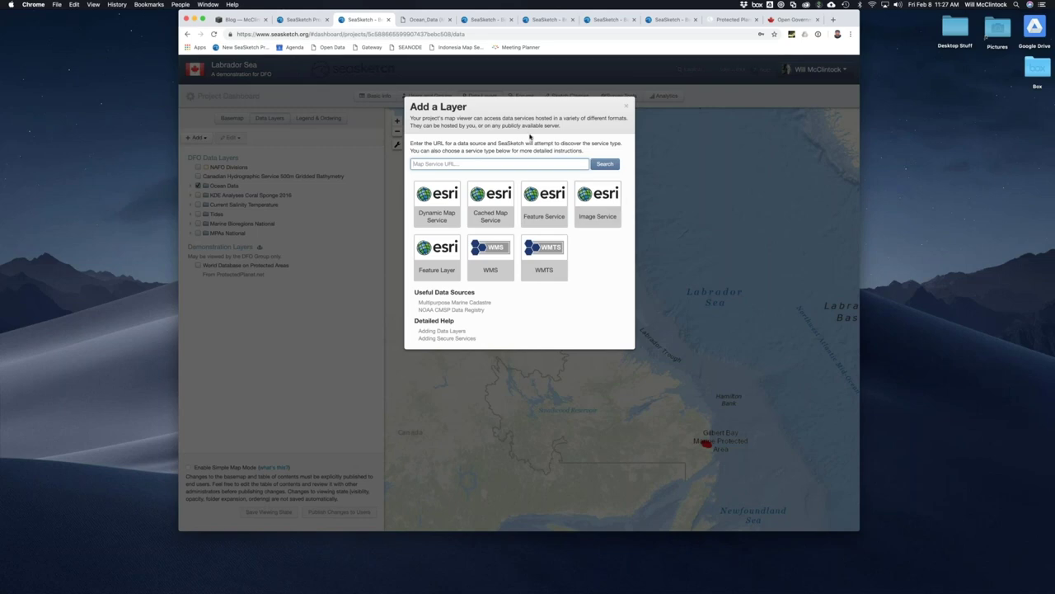
Step: Switch to Canada's Open Government Portal and search its open data records for "labrador"
click(735, 21)
click(793, 19)
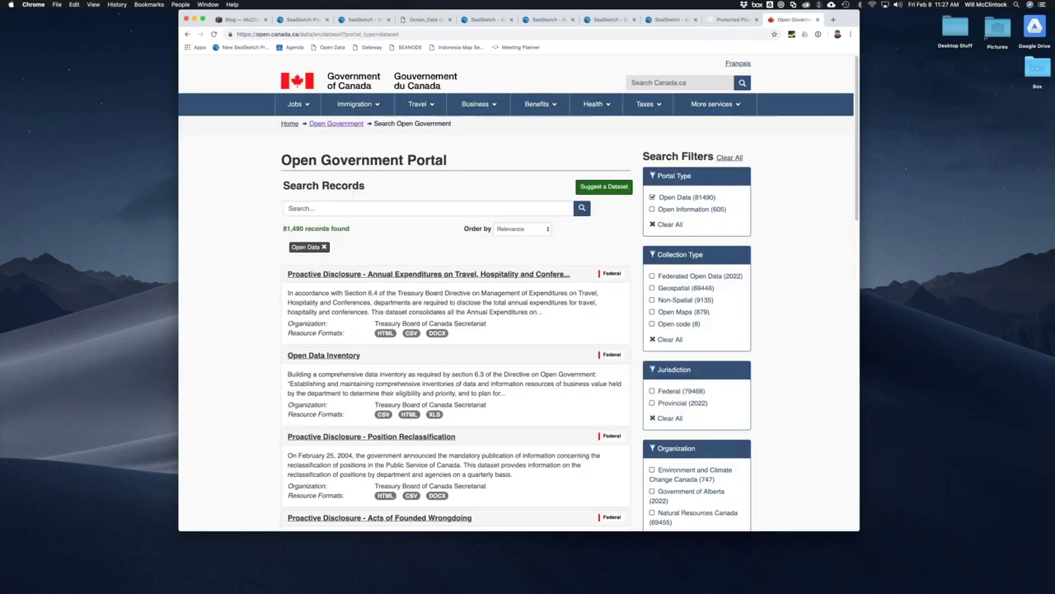
click(392, 207)
text(labrador)
key(Return)
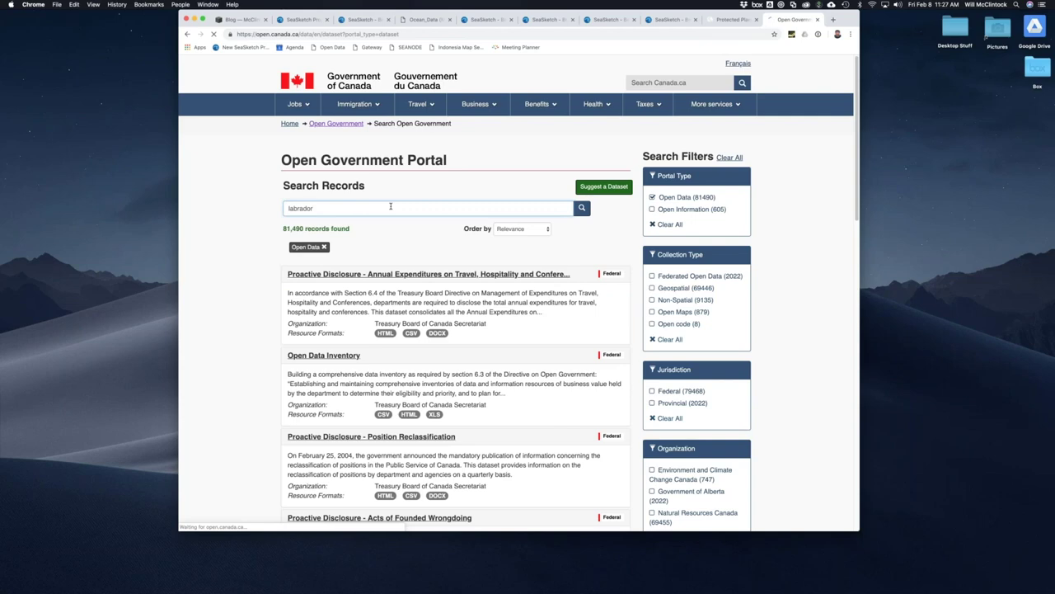
Step: Refine the open data records search to "labrador fishing"
scroll(423, 283, down, 5)
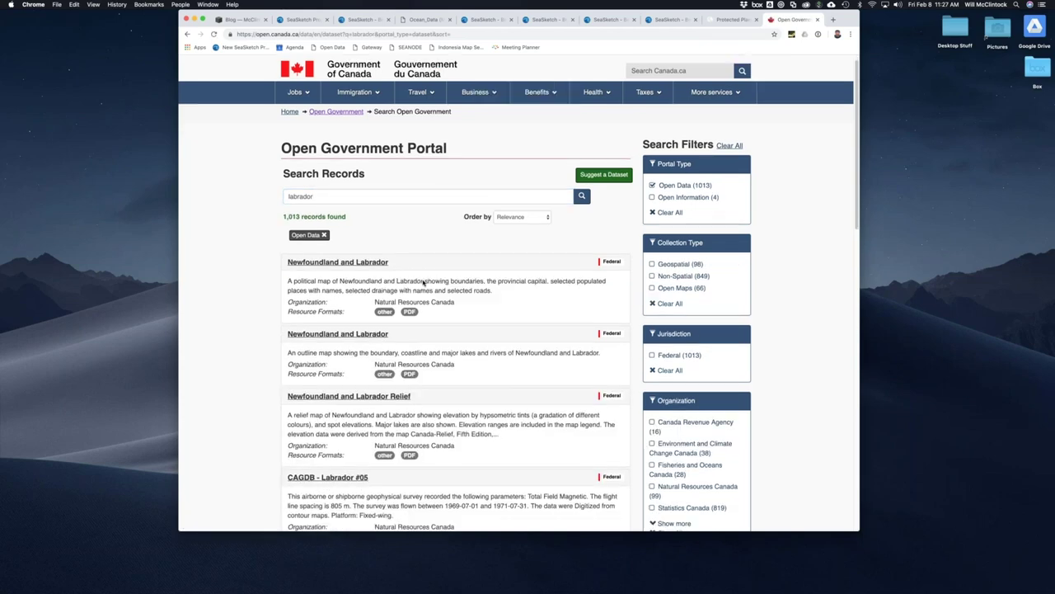
scroll(423, 280, down, 5)
scroll(397, 214, up, 10)
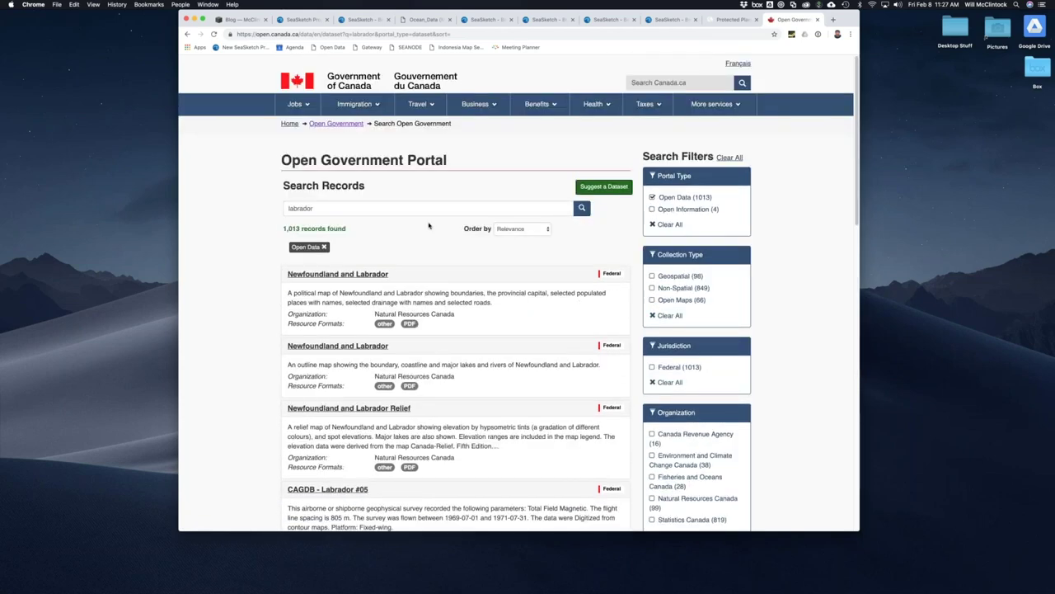
click(397, 206)
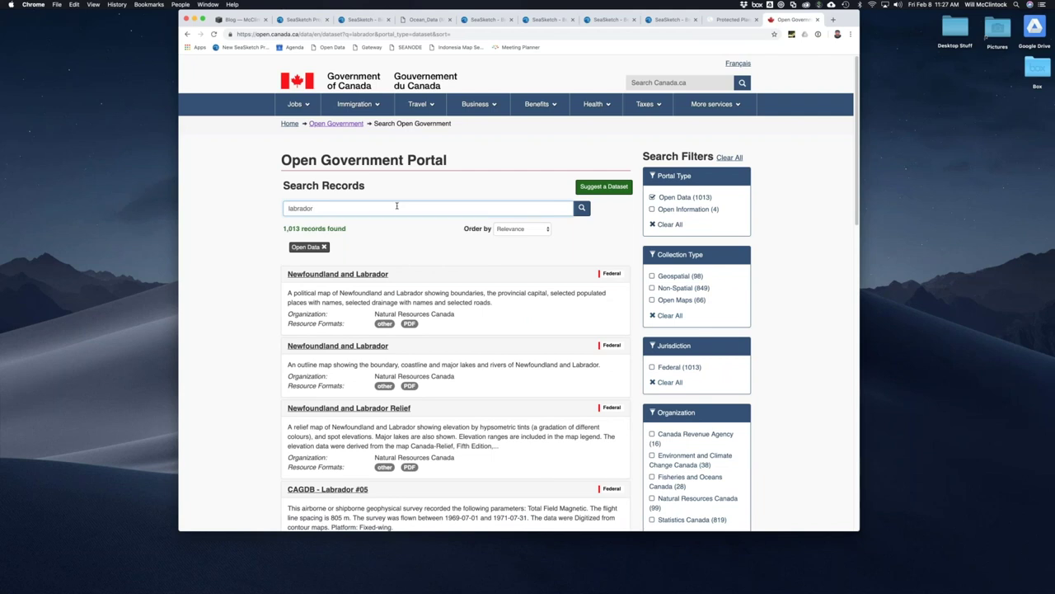
text(fishing)
key(Return)
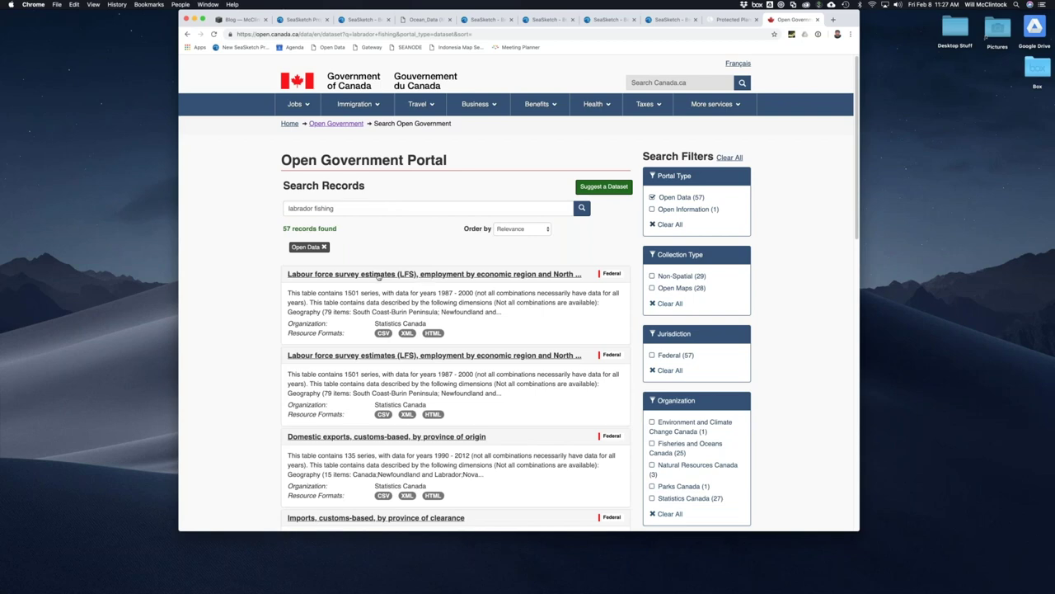
Step: Look through the labrador fishing records and filter them to the Web Service resource type
scroll(375, 278, down, 3)
scroll(386, 268, down, 2)
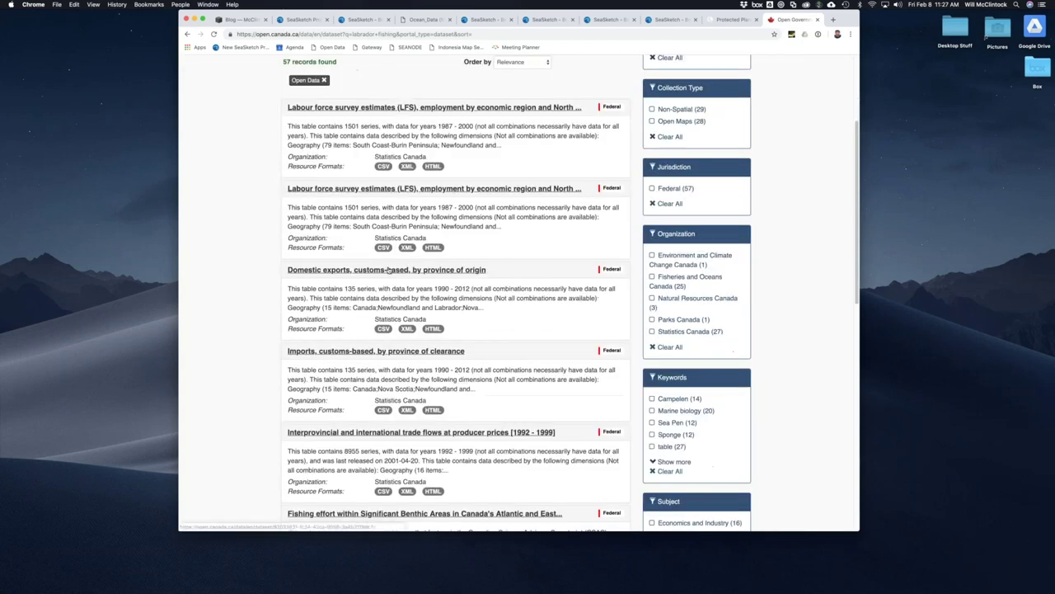
scroll(389, 238, up, 1)
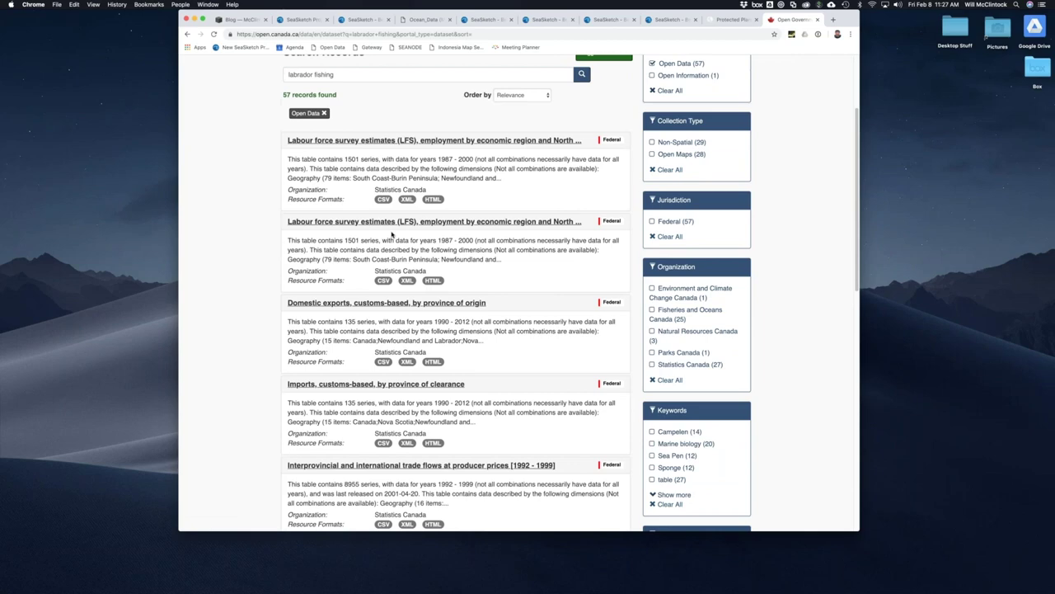
scroll(380, 142, up, 4)
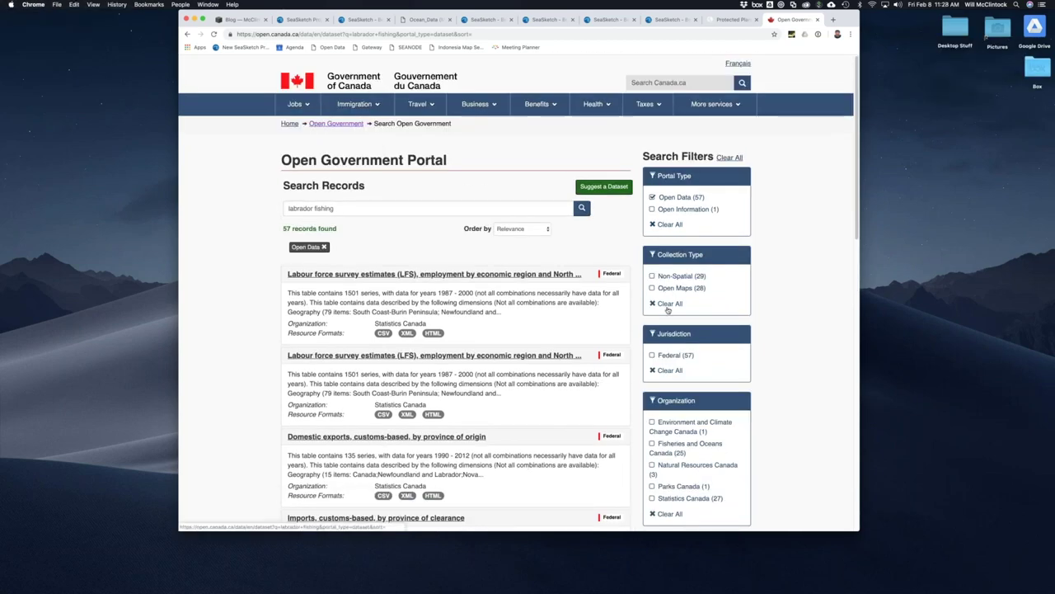
scroll(668, 309, down, 2)
scroll(518, 293, down, 15)
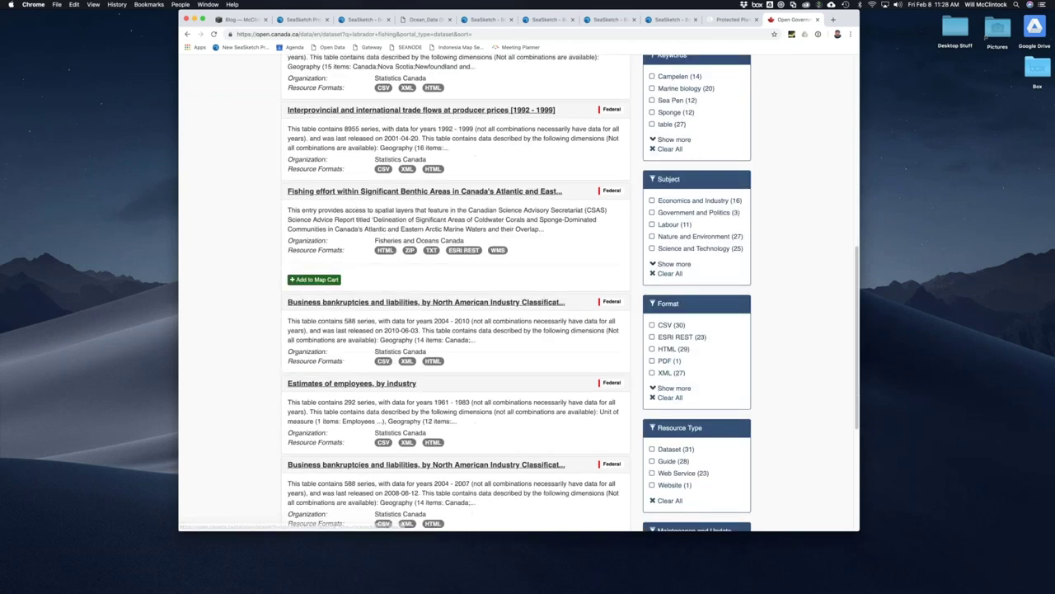
click(653, 474)
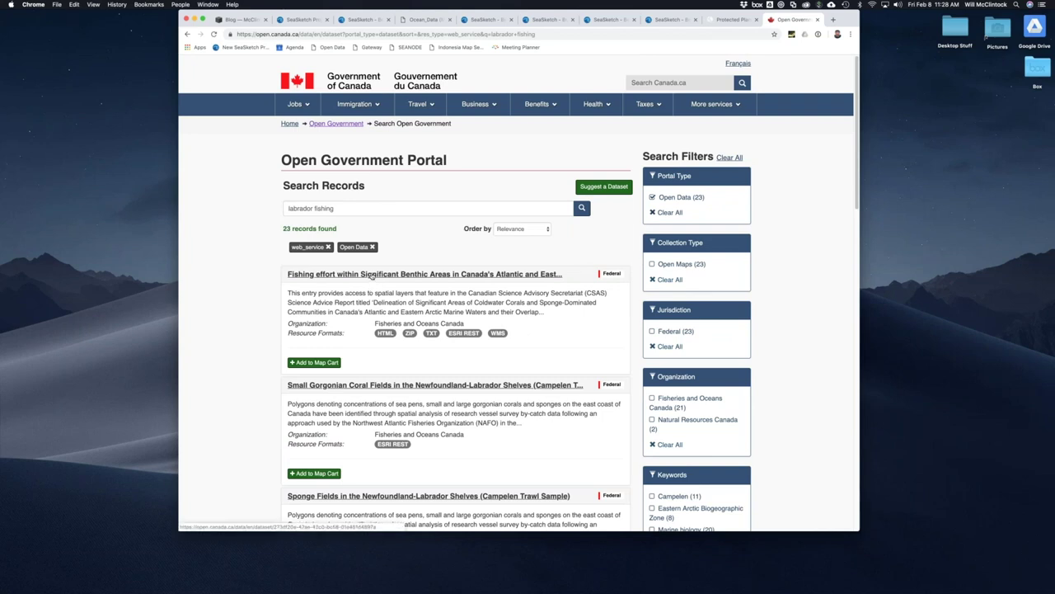
Step: Open the dataset on fishing effort within Significant Benthic Areas and copy the URL of its English ESRI REST web service
click(372, 276)
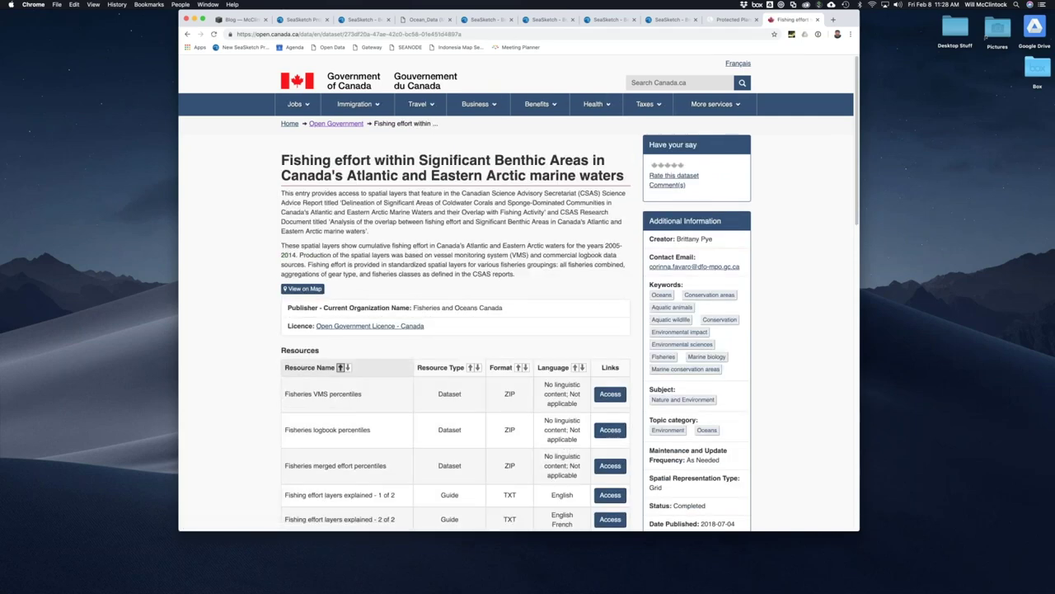
scroll(518, 296, down, 5)
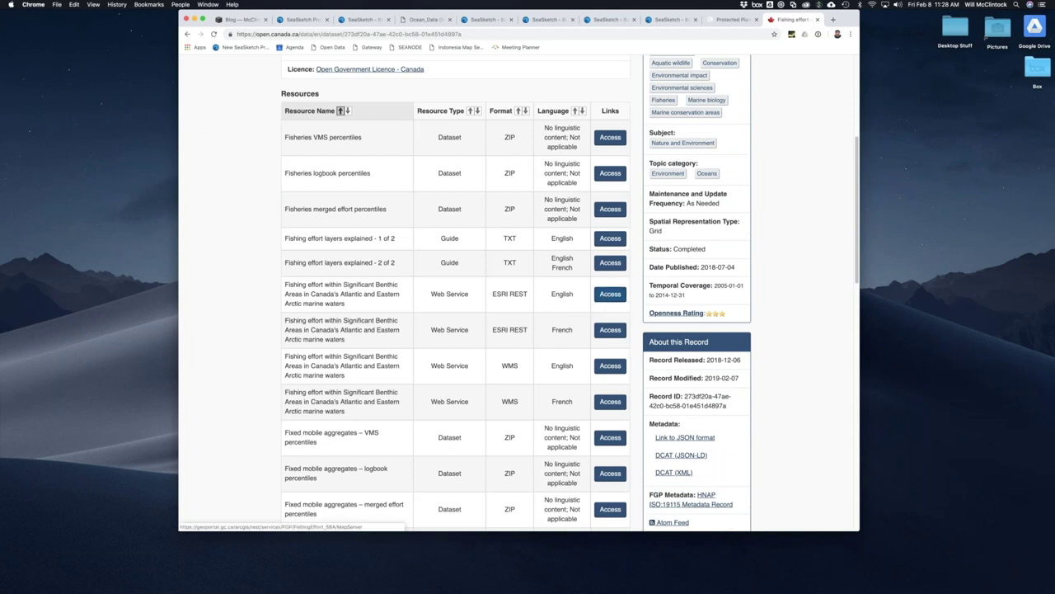
click(610, 294)
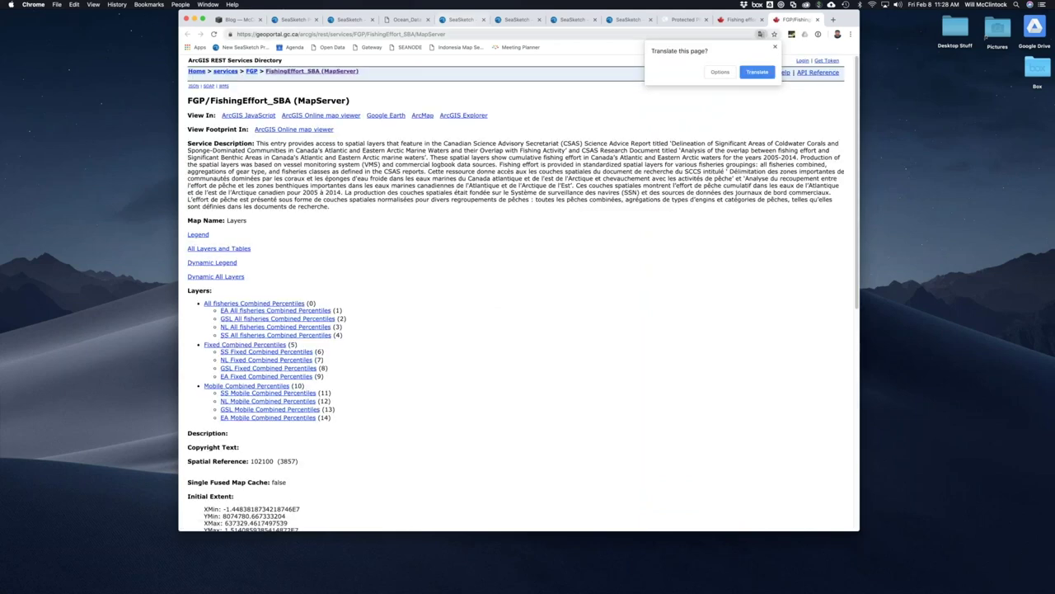
click(775, 47)
click(483, 34)
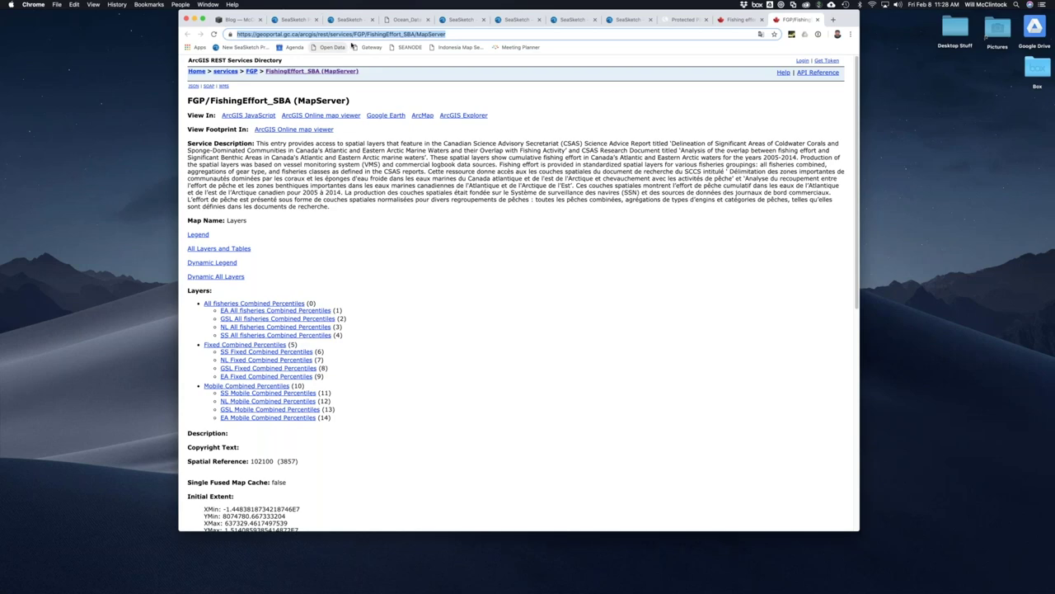
right_click(354, 33)
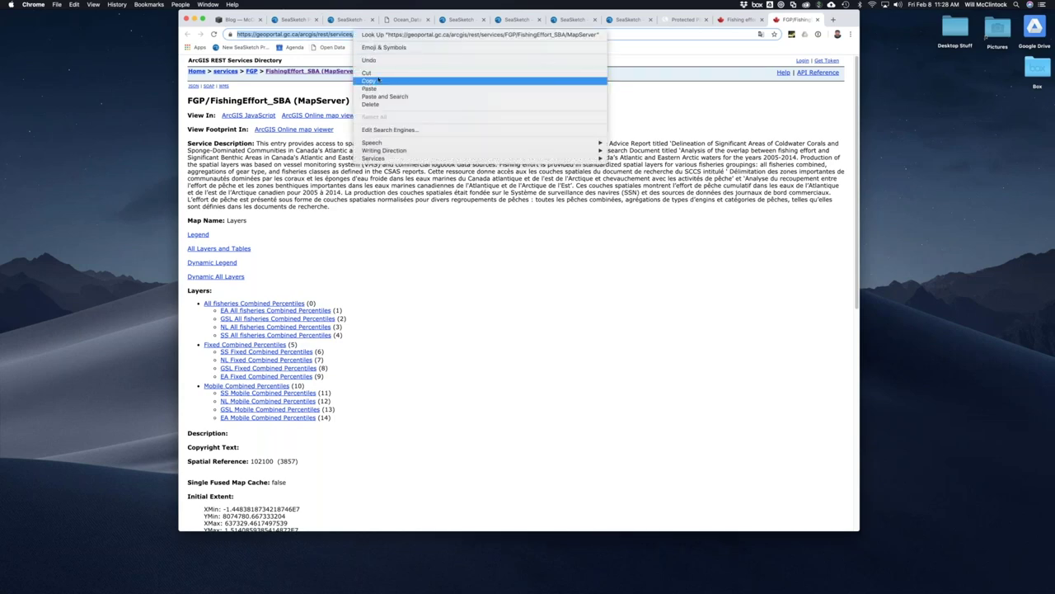
click(377, 80)
Step: Return to the SeaSketch project and add all layers of the copied FGP/FishingEffort_SBA map service as a new data source
click(348, 19)
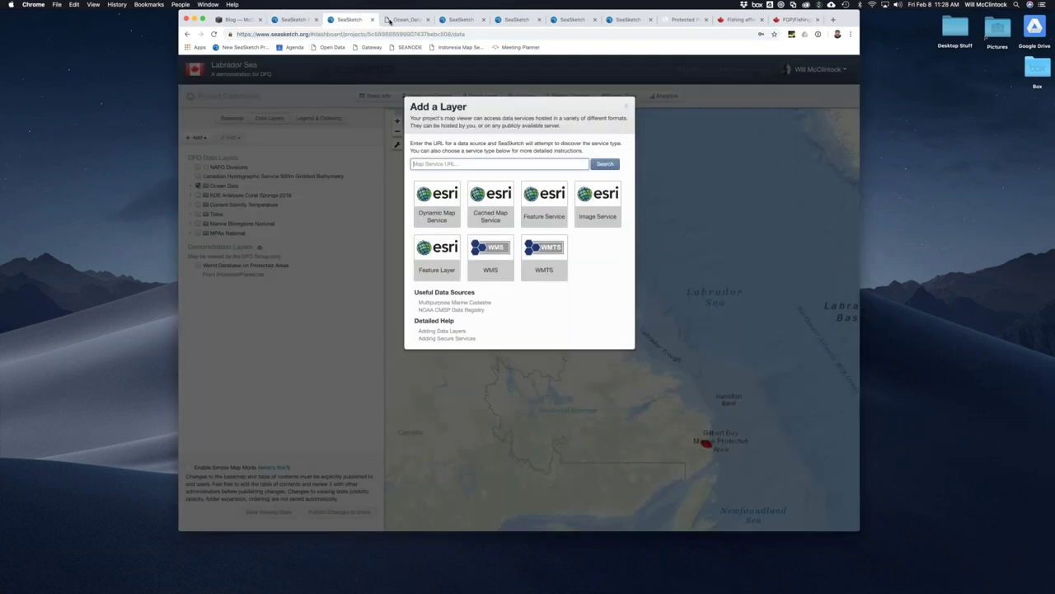
right_click(451, 164)
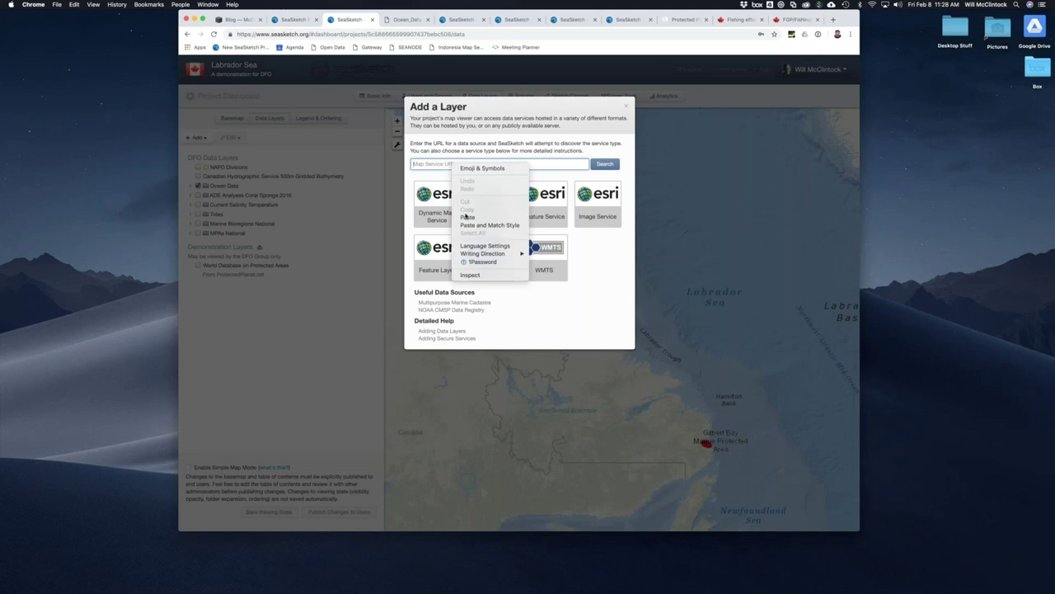
click(467, 217)
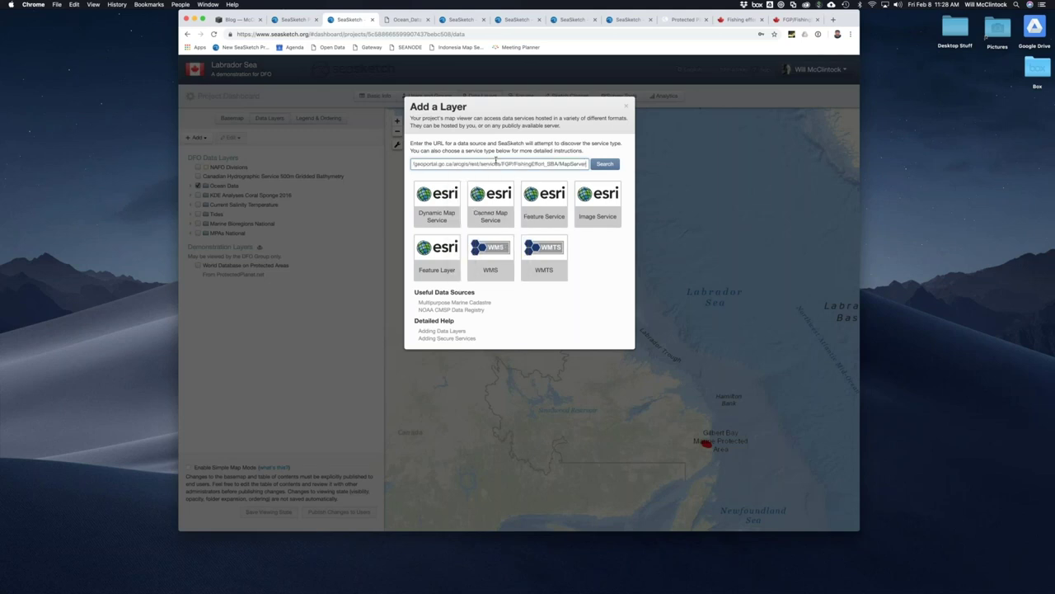
click(608, 167)
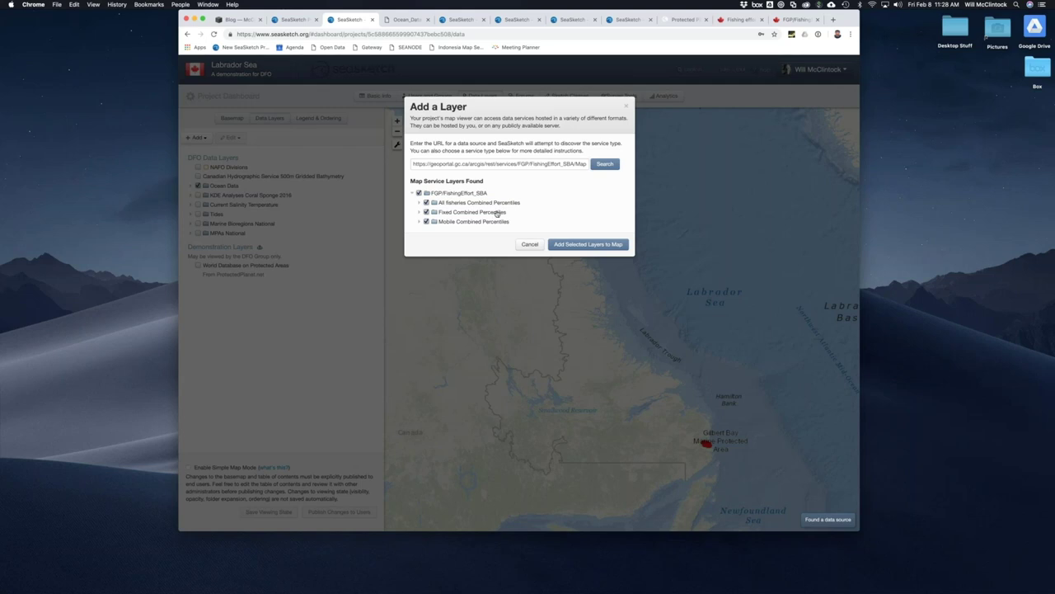
click(576, 245)
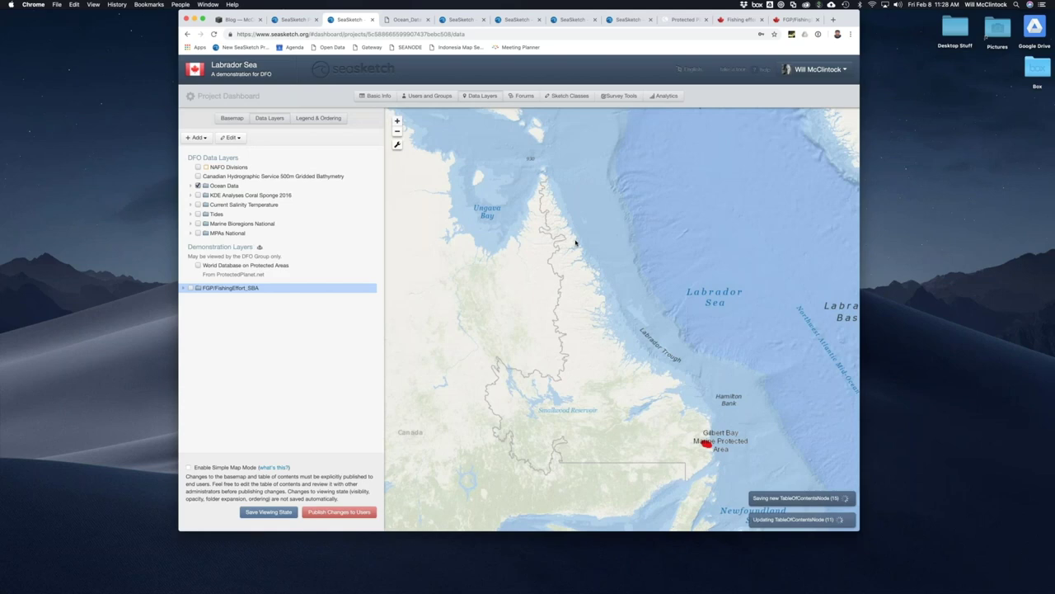
Step: Expand the new FGP/FishingEffort_SBA folder and show the EA All fisheries Combined Percentiles layer on the map
click(185, 287)
click(193, 297)
click(204, 307)
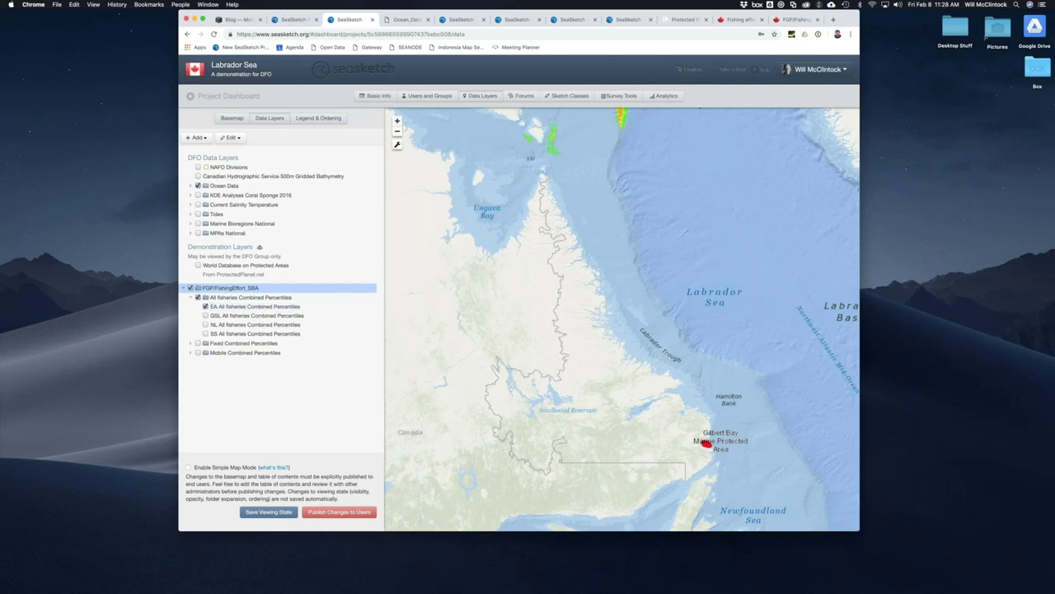
drag(635, 120, 642, 154)
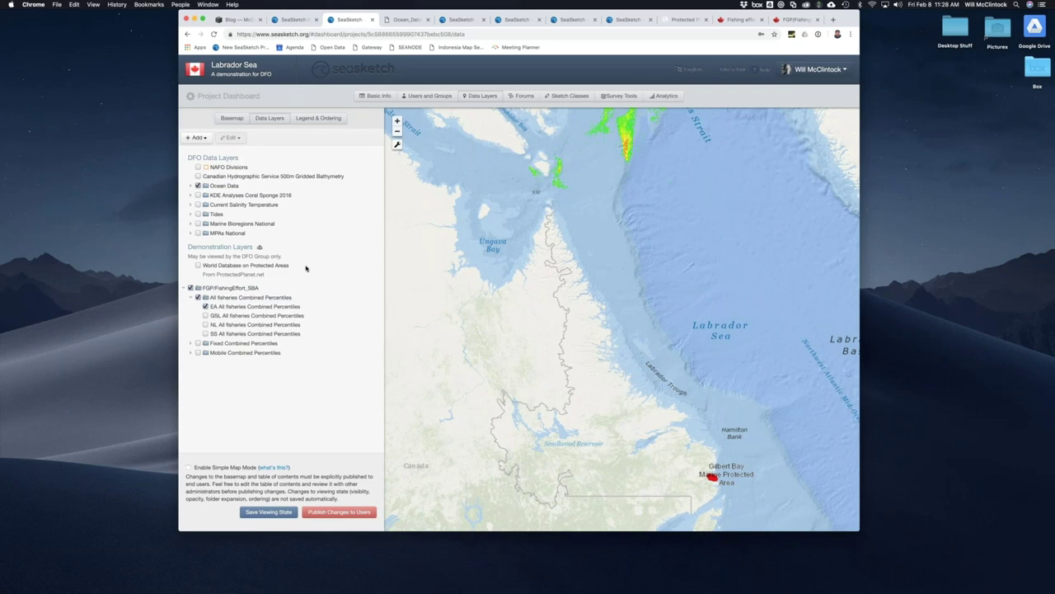
Step: Rename the FGP/FishingEffort_SBA folder to "Fishing Effort" and set it to Check-Off Only
click(230, 289)
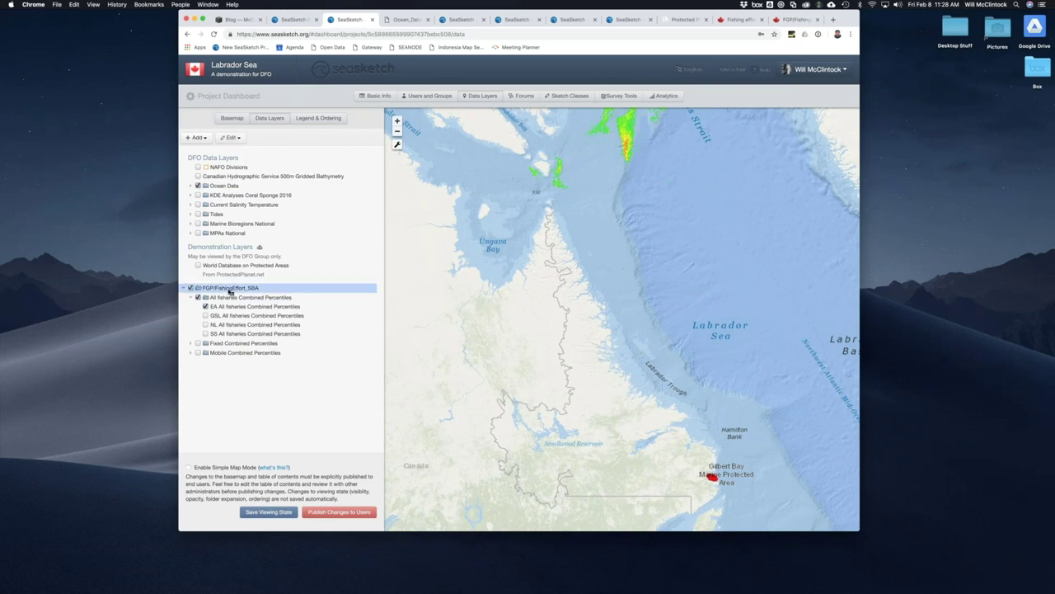
double_click(230, 290)
click(482, 148)
key(super+a)
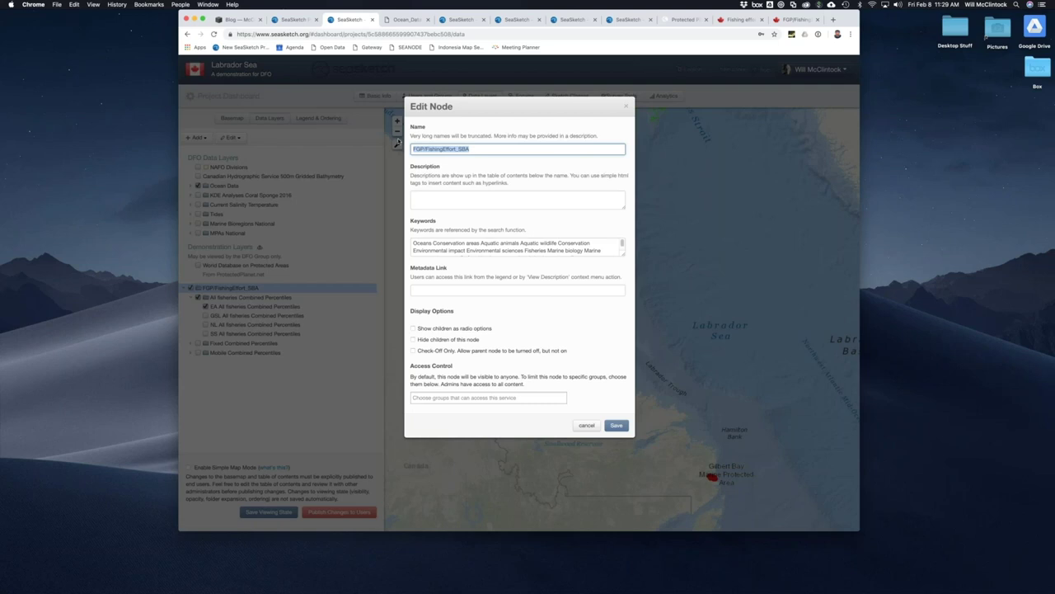
text(Fishing Effort)
click(413, 352)
click(413, 352)
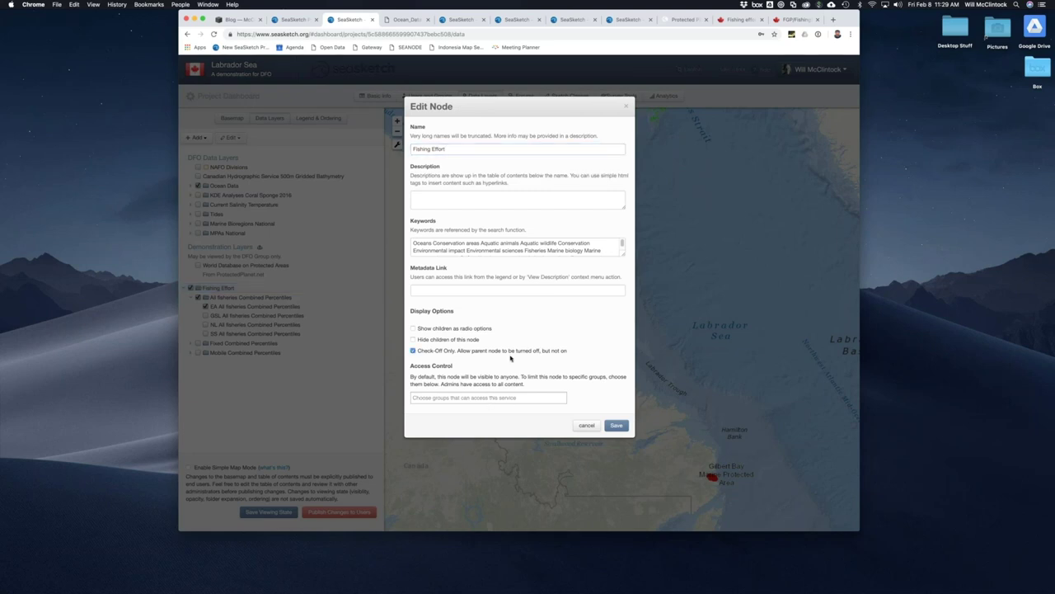
Step: Limit access to the Fishing Effort folder to the DFO and Fishers groups and save the node
click(466, 398)
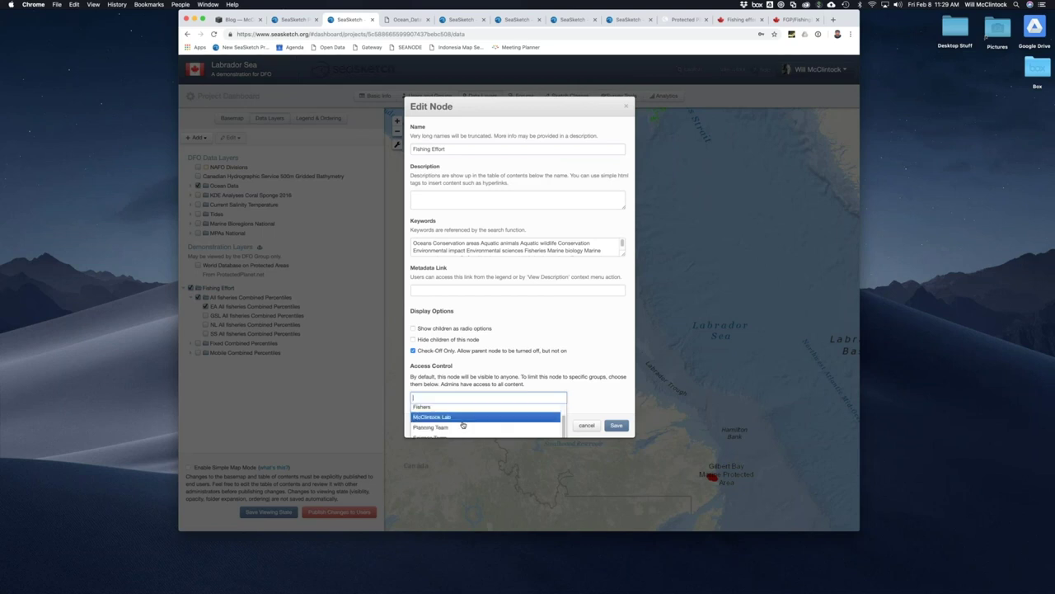
click(456, 411)
click(474, 397)
click(455, 411)
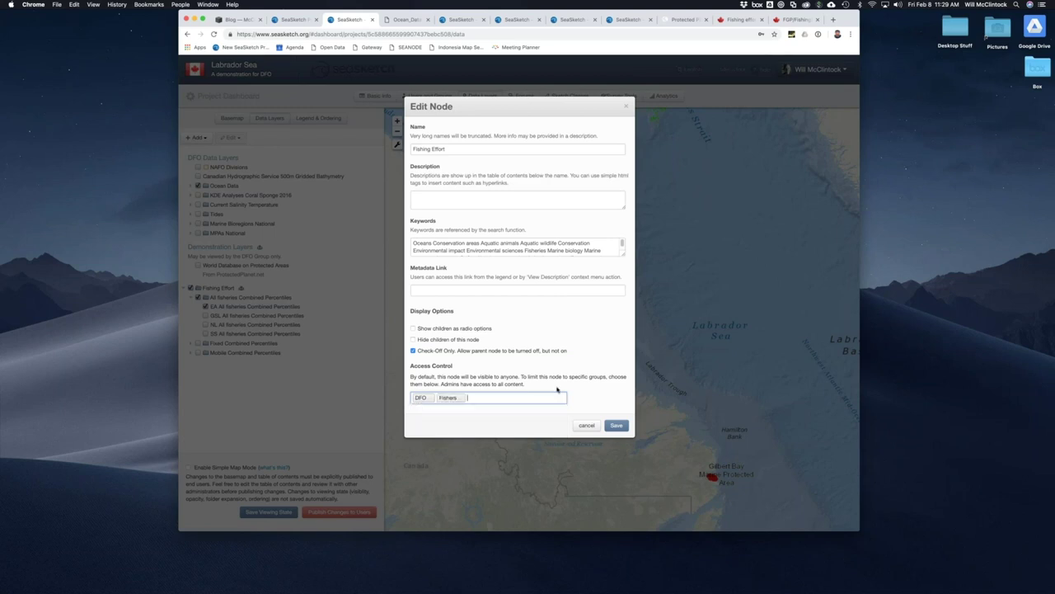
click(616, 425)
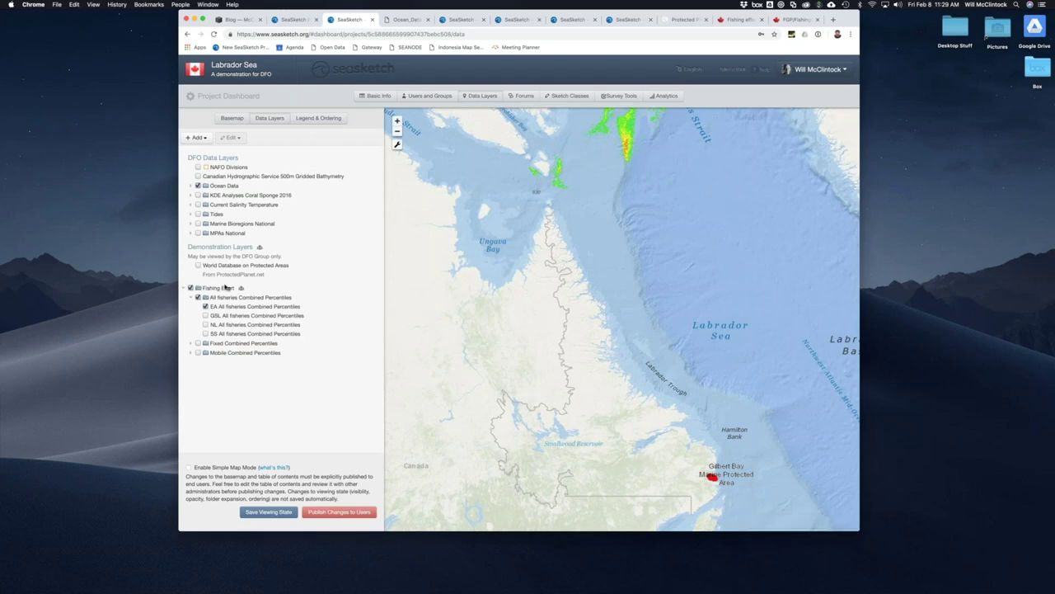
Step: Save the current viewing state and publish the data layer changes to users
click(280, 509)
click(339, 512)
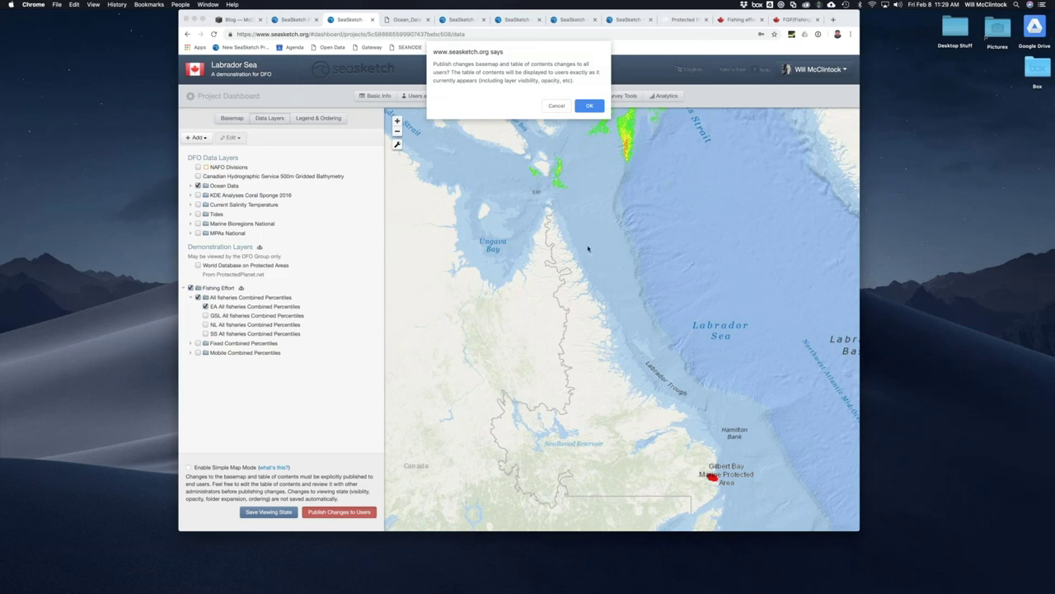
click(590, 106)
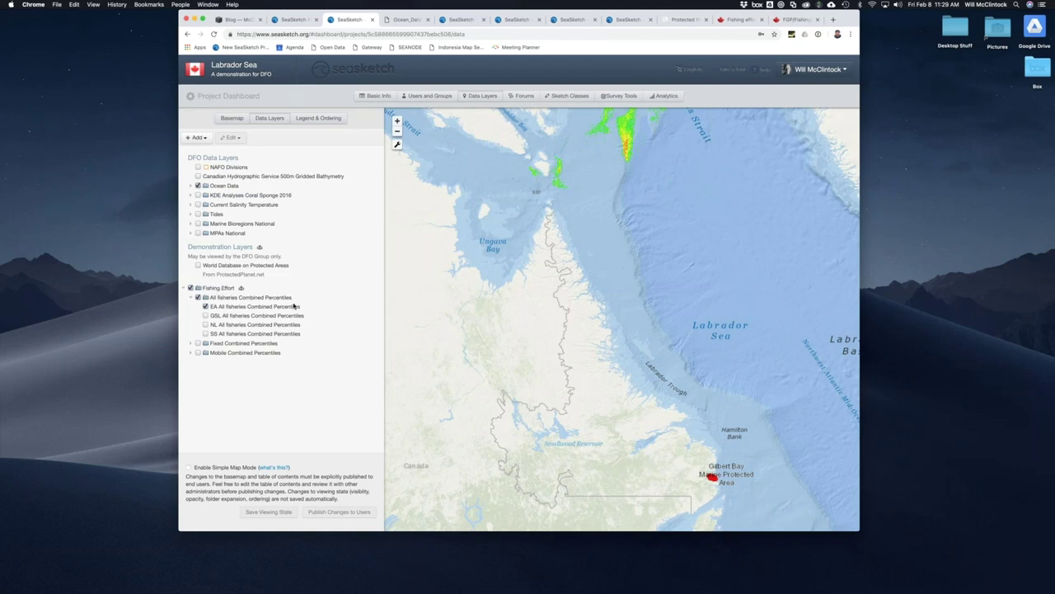
Step: Inspect the attribute popup of the EA All fisheries layer at its northern hotspot and close it
click(629, 142)
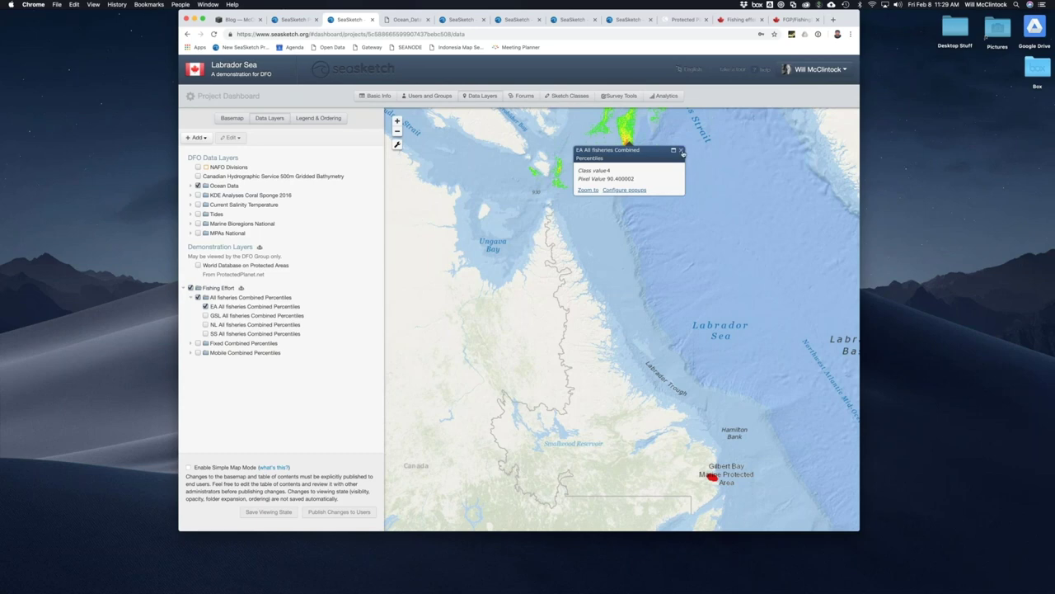
drag(650, 183, 578, 169)
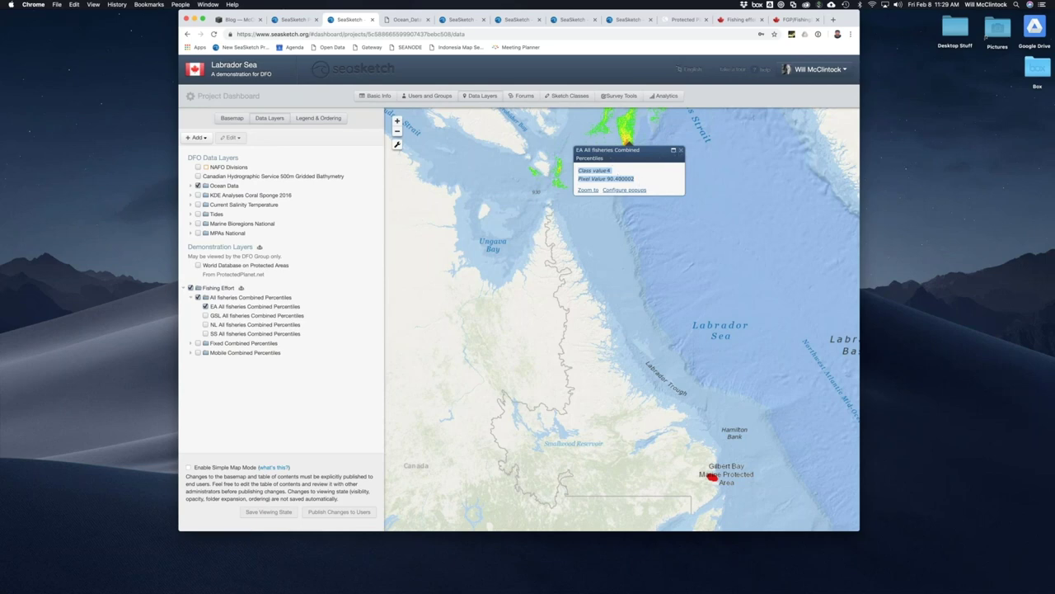
click(682, 151)
Step: View the Gilbert Bay Marine Protected Area's attributes on the map and open the popup template configuration for its layer
click(714, 478)
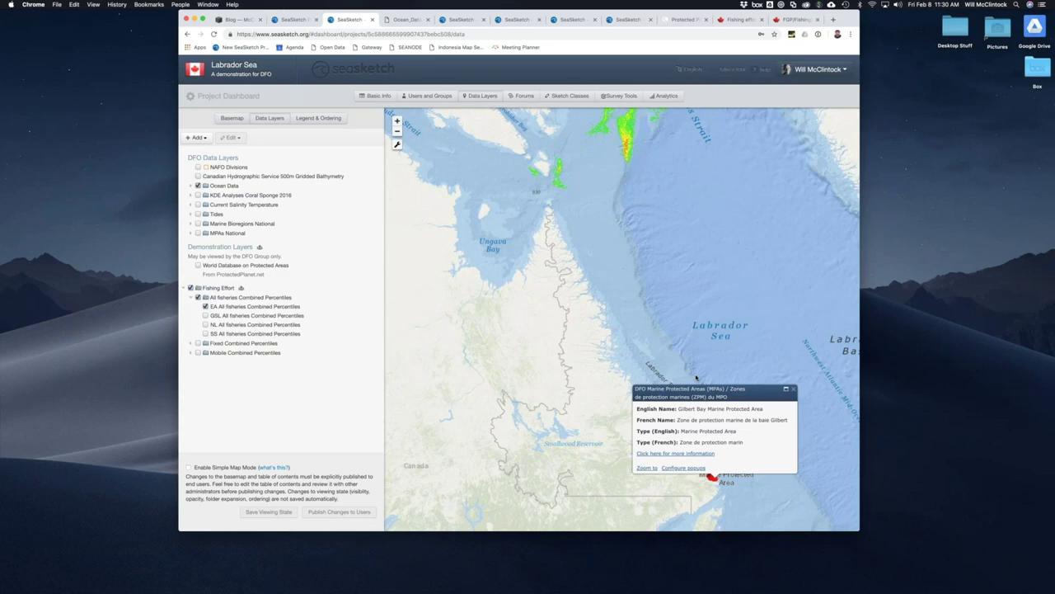
drag(752, 486, 702, 370)
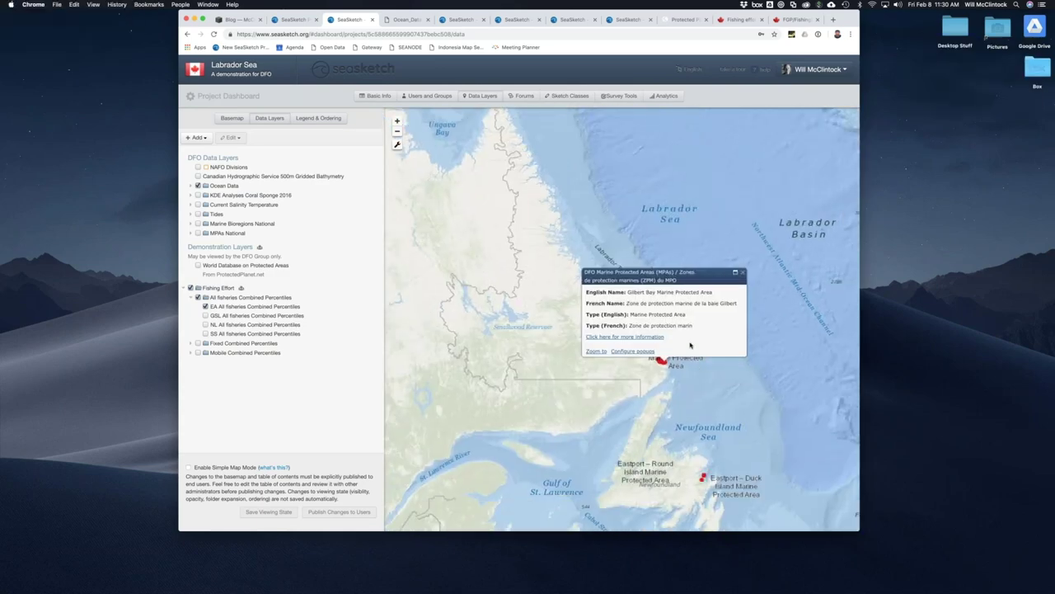
click(625, 352)
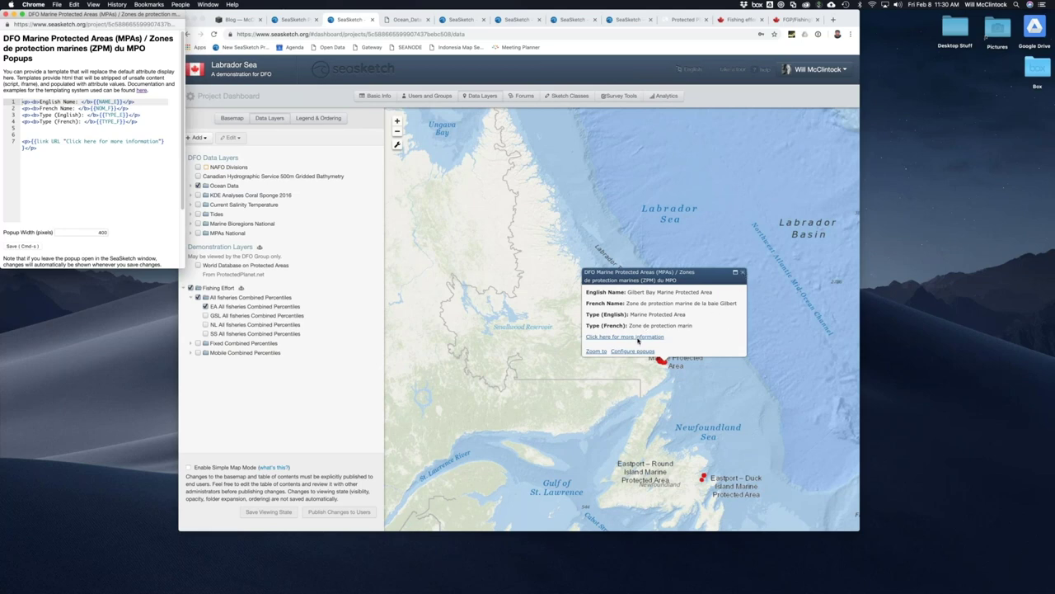
click(684, 333)
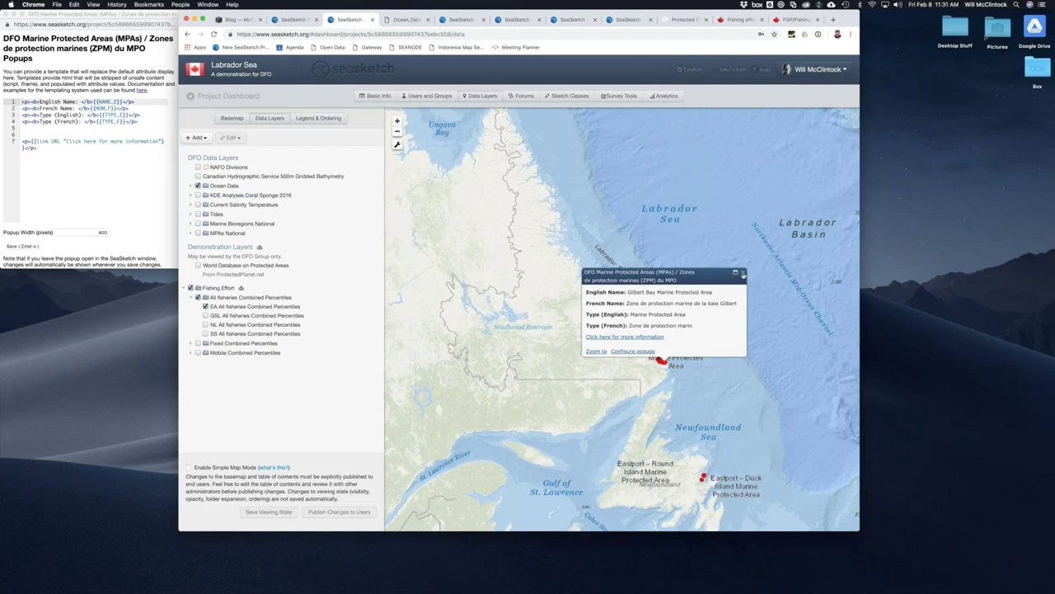
Step: Close the Gilbert Bay Marine Protected Area popup on the map and leave no data layer folder selected
click(742, 273)
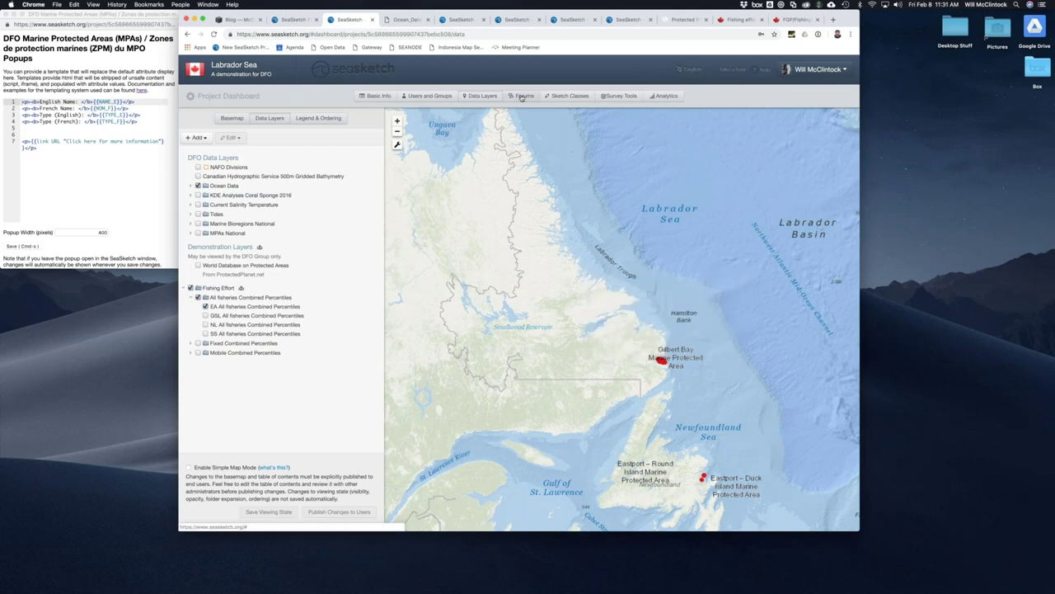
click(219, 288)
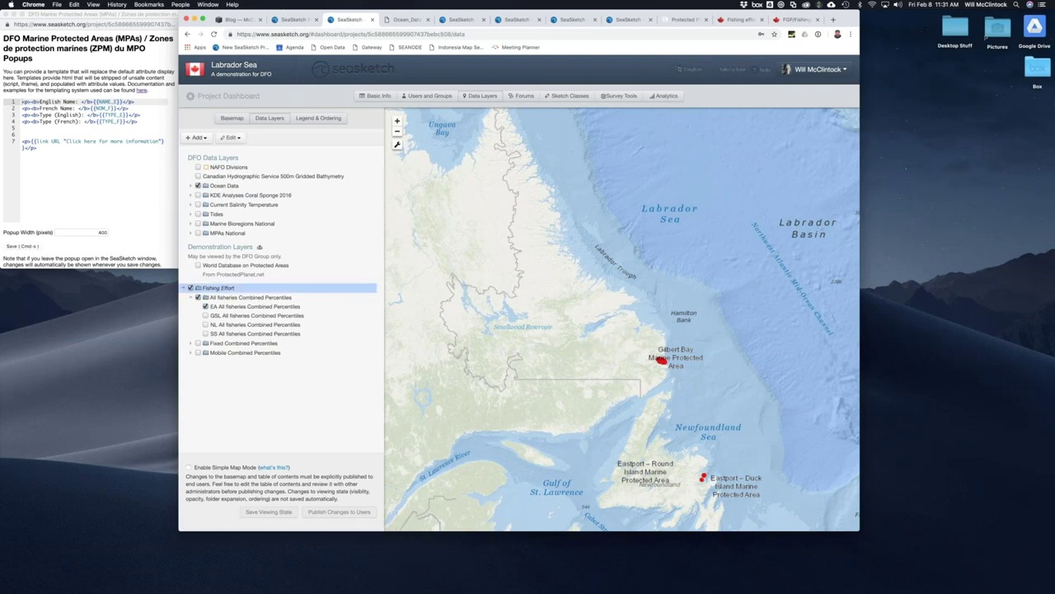
click(277, 386)
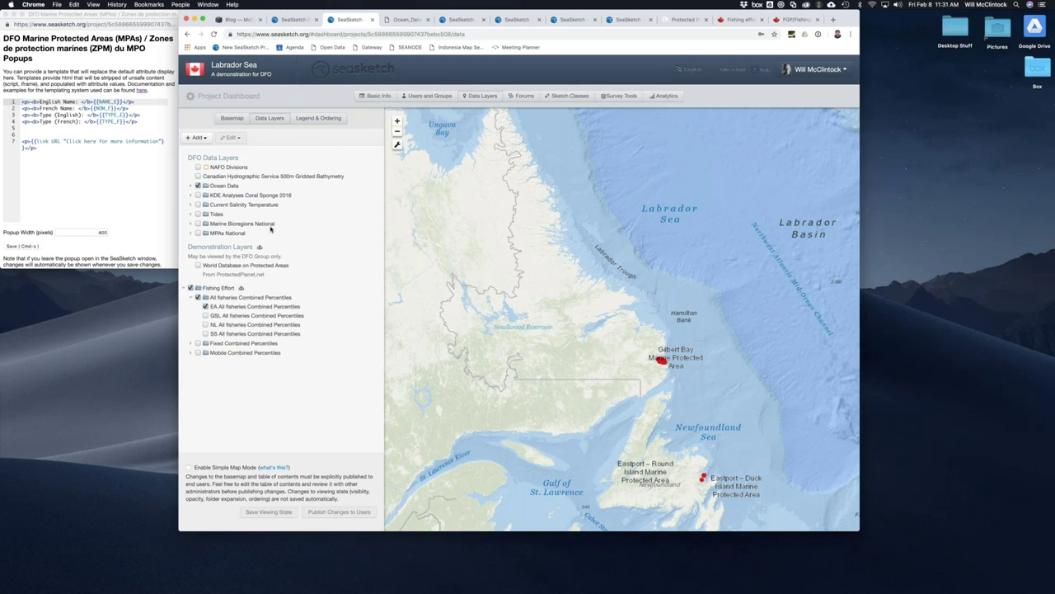
Step: Review the forum summary and the read and write access settings of the DFO, Public, Admin and Planning Team forums
click(523, 96)
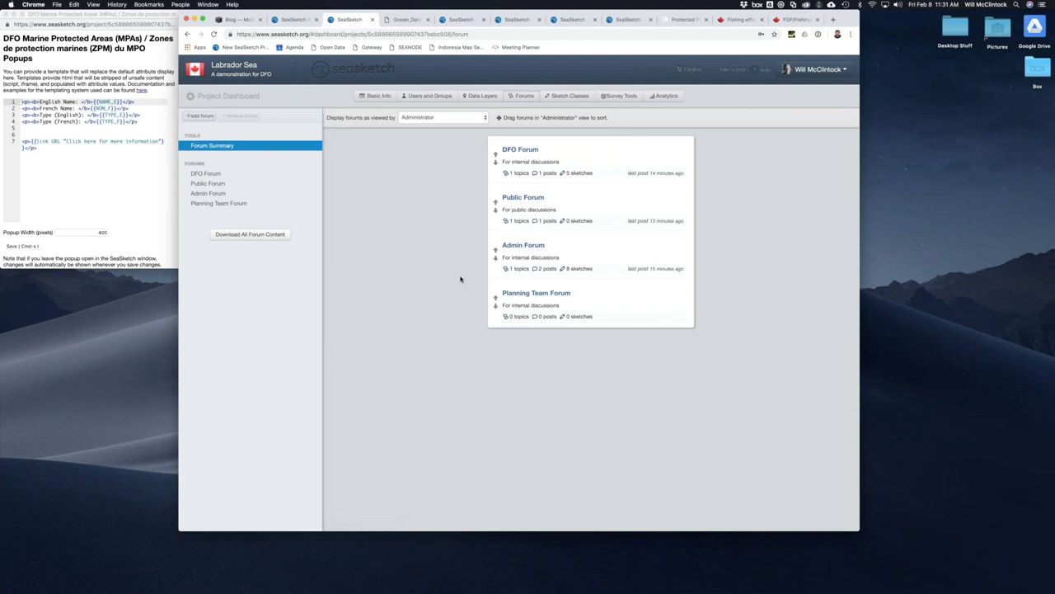
click(524, 152)
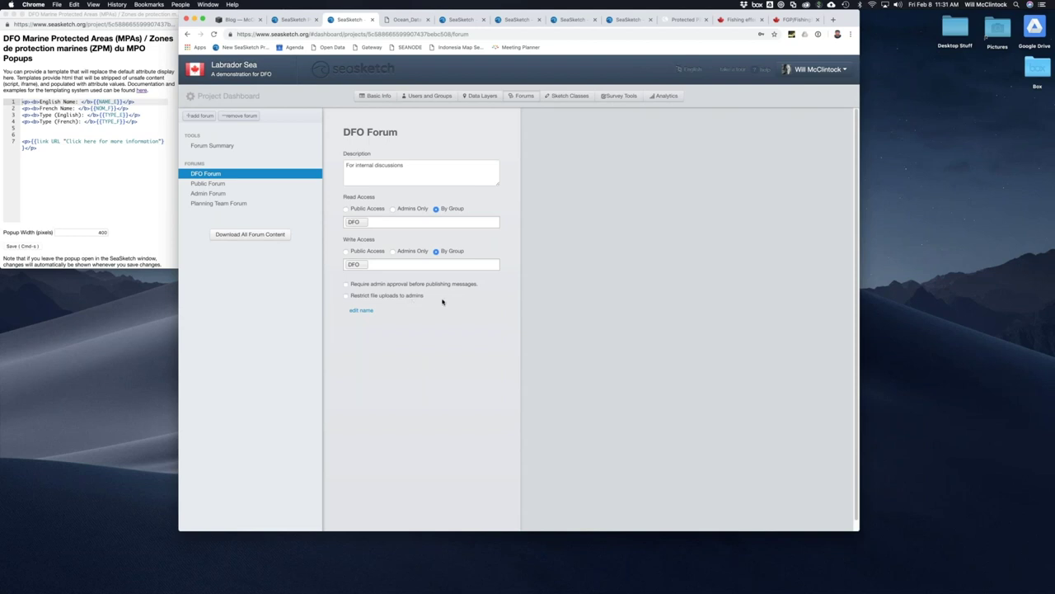
click(223, 187)
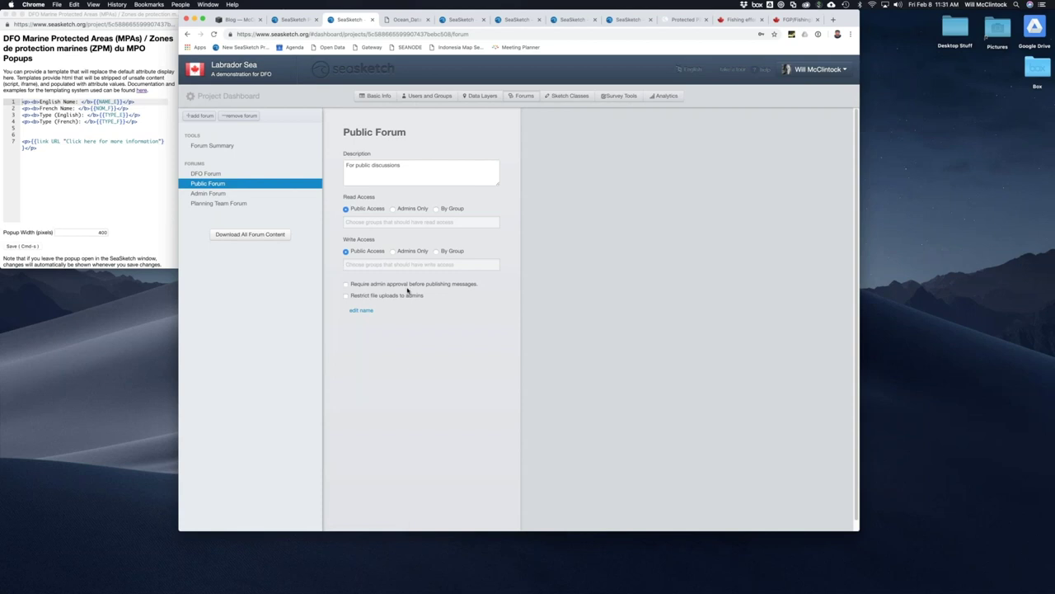
click(230, 195)
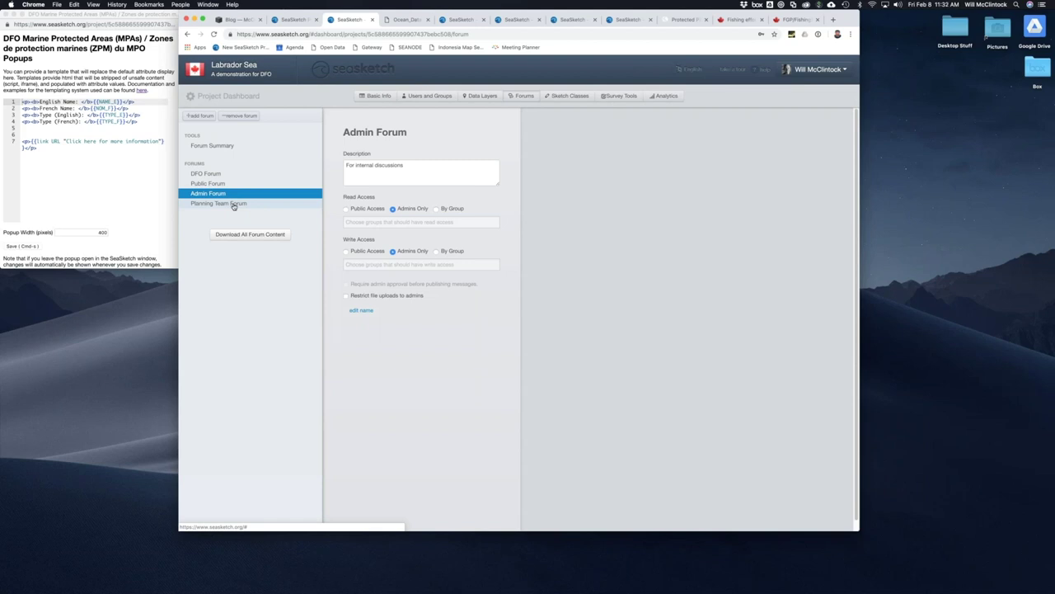
click(234, 205)
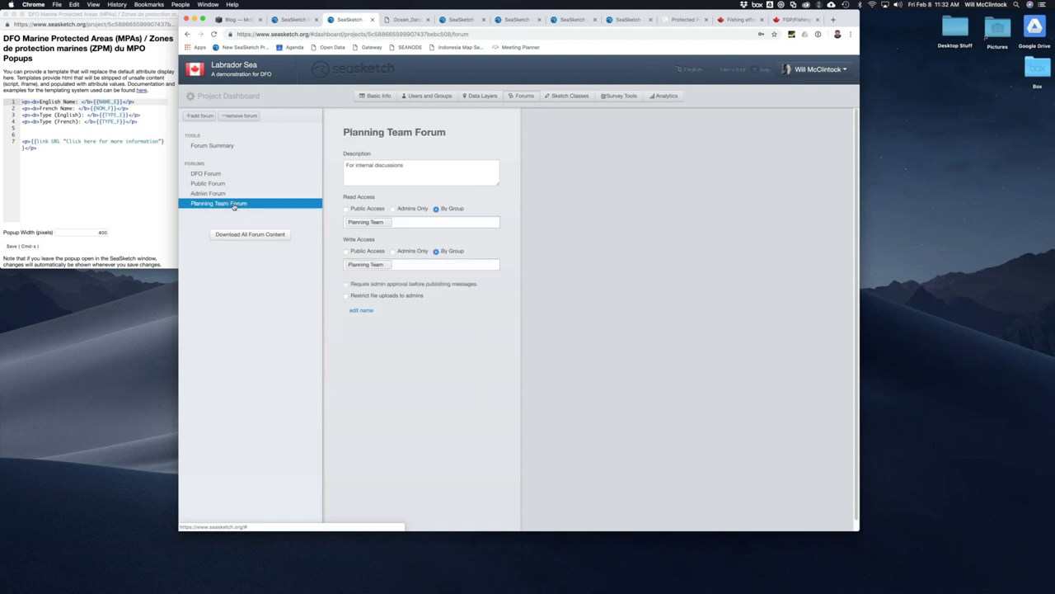
Step: Create a forum named Fishers Forum, described as "For internal discussions", with read and write access for the Fishers group
click(203, 117)
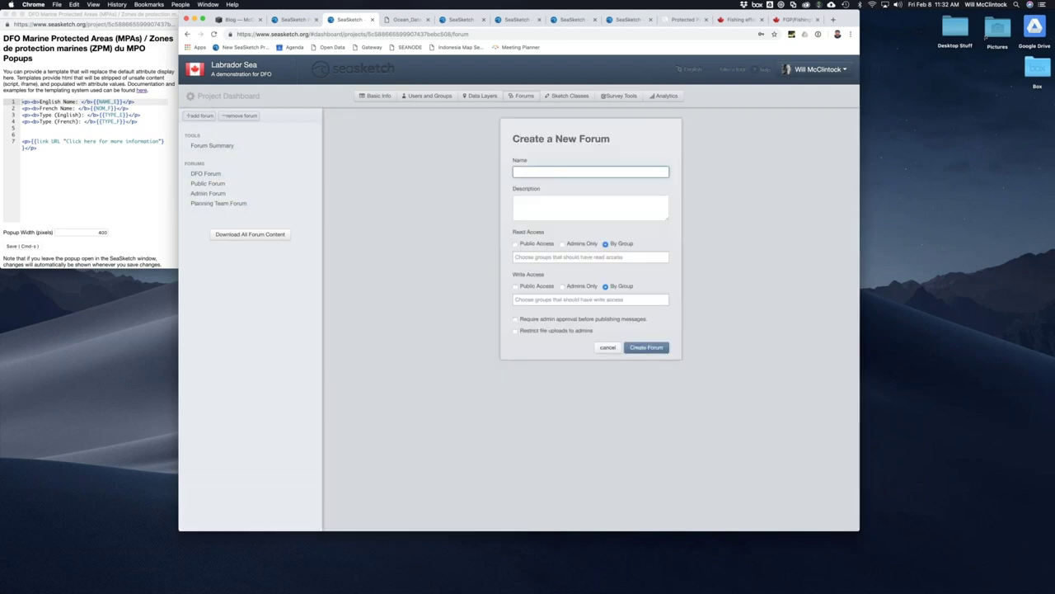
click(544, 170)
text(Fishers)
key(Tab)
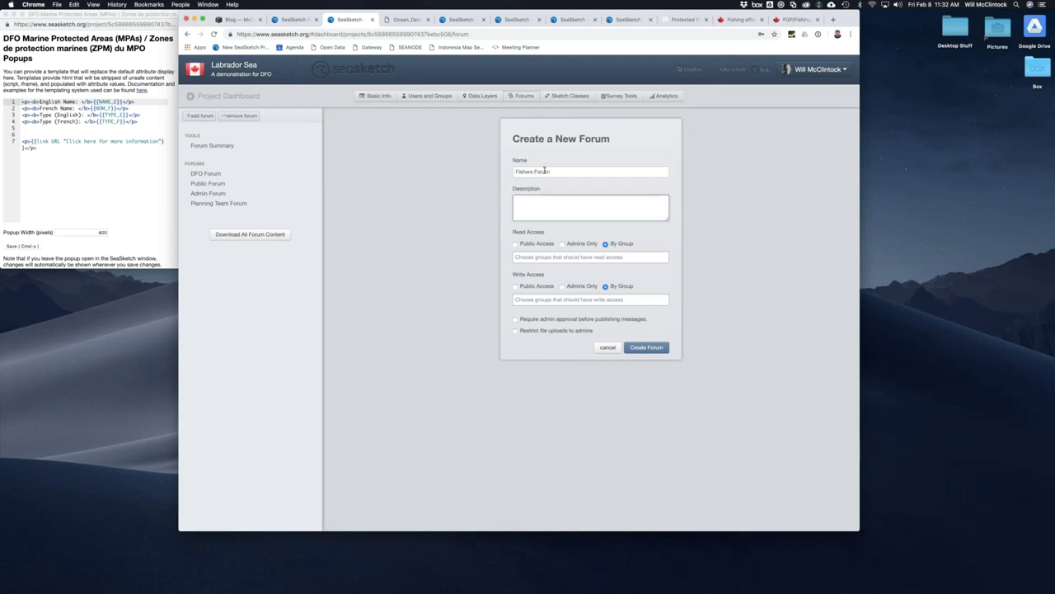
text(For internal discussions)
click(577, 257)
click(561, 278)
click(562, 300)
click(562, 322)
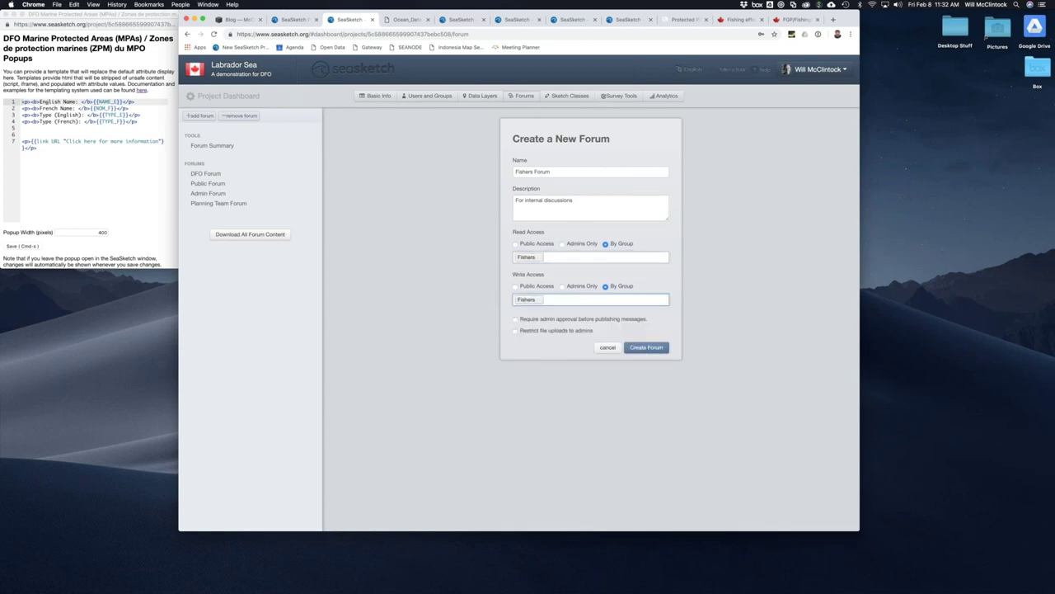
click(652, 348)
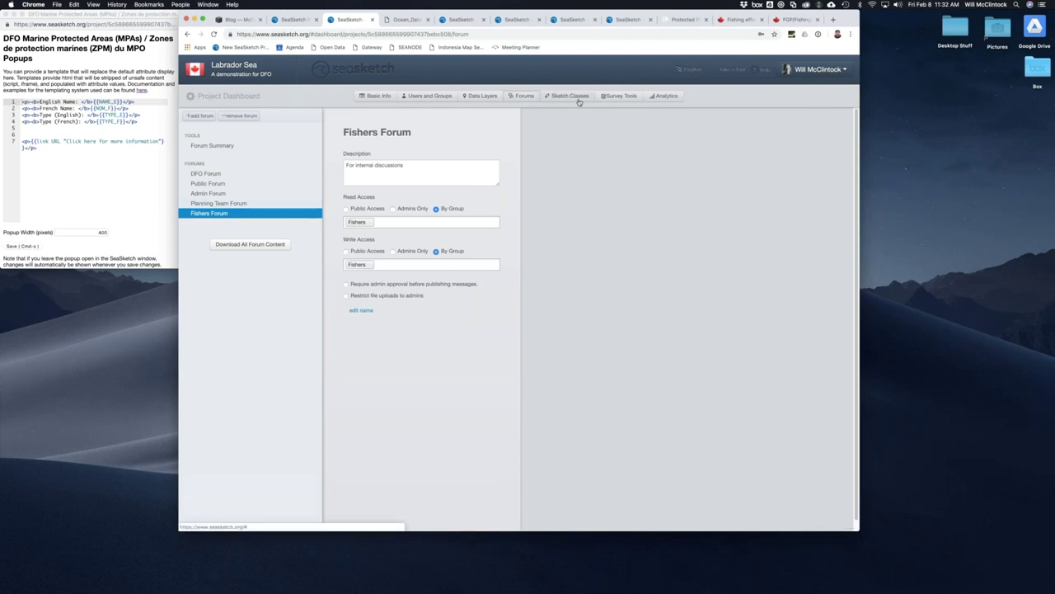
Step: Open the settings of the MPA sketch class in the project's sketch classes
click(573, 97)
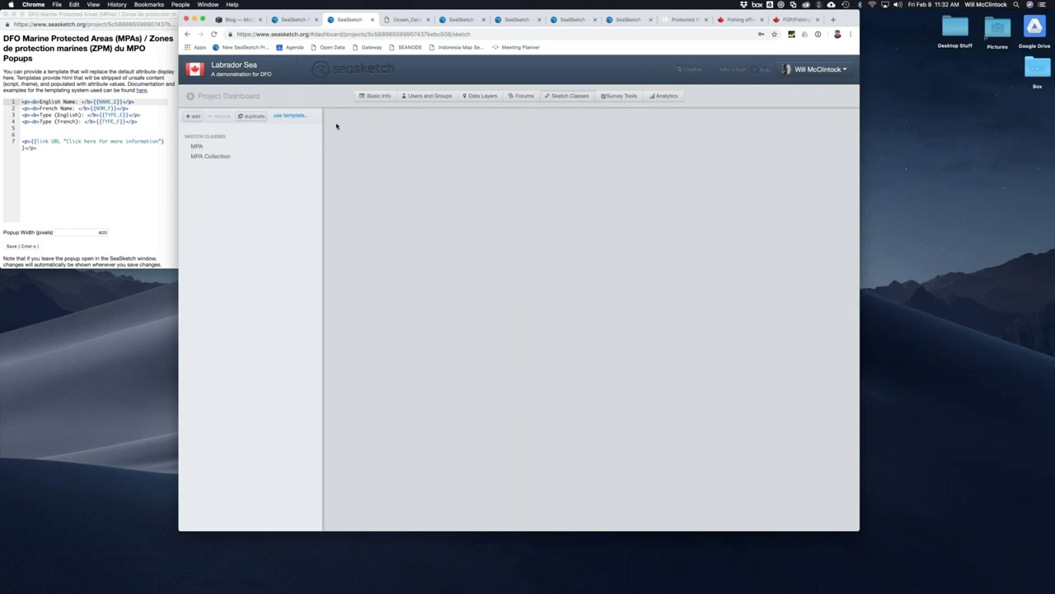
click(204, 147)
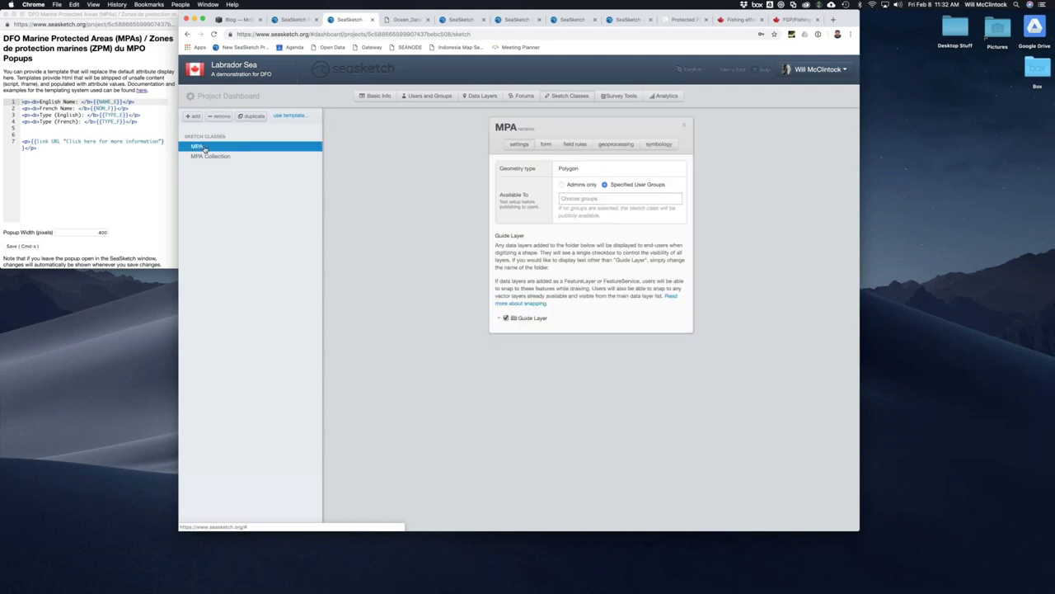
Step: Review the form fields of the MPA sketch class, and close it
click(547, 145)
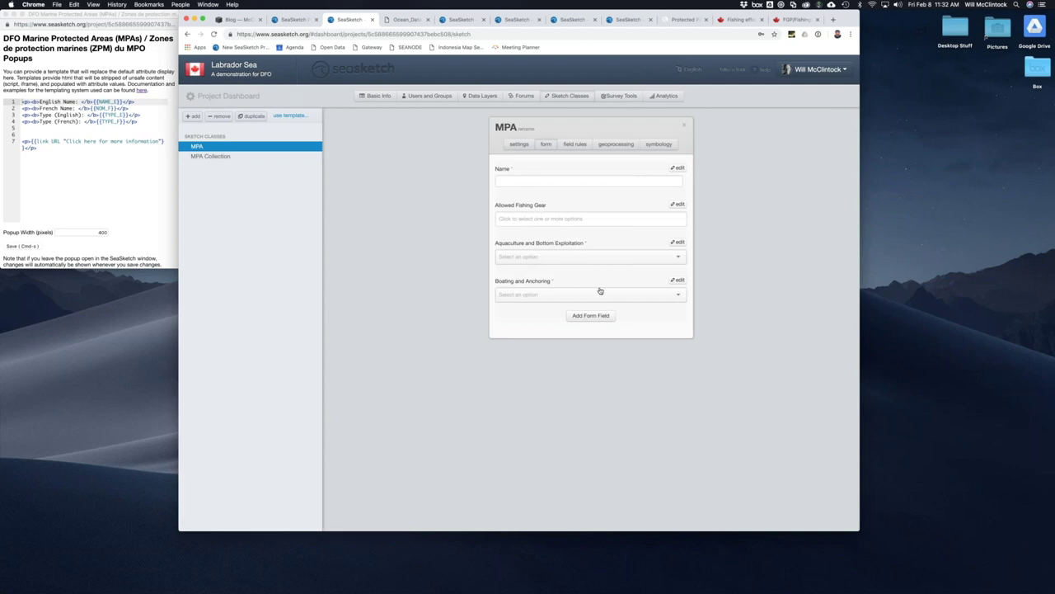
click(685, 128)
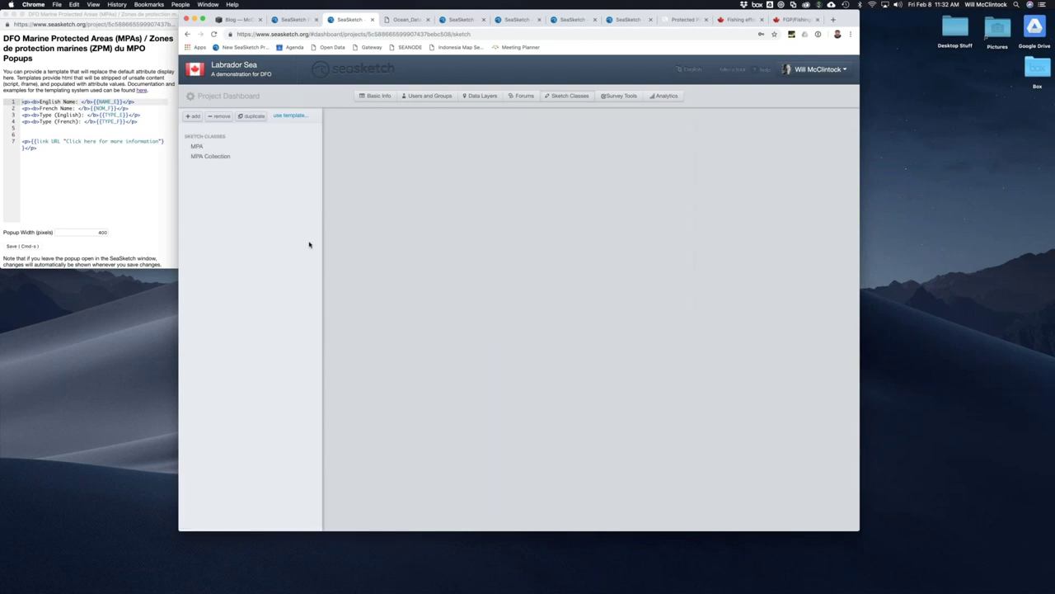
Step: Create a polygon sketch class named Zone, available to specified user groups
click(193, 117)
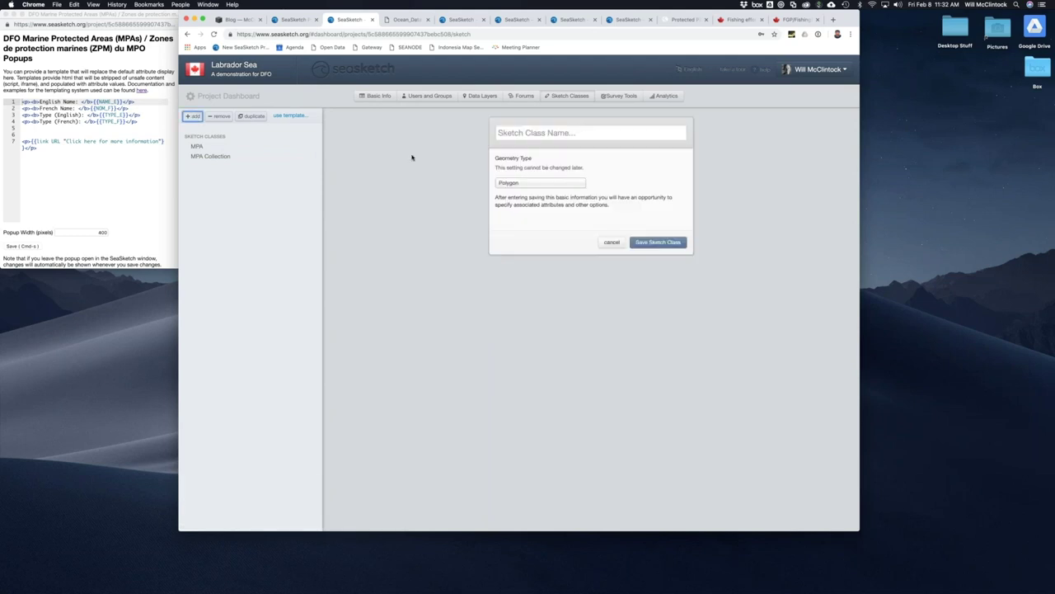
click(526, 132)
text(Zone)
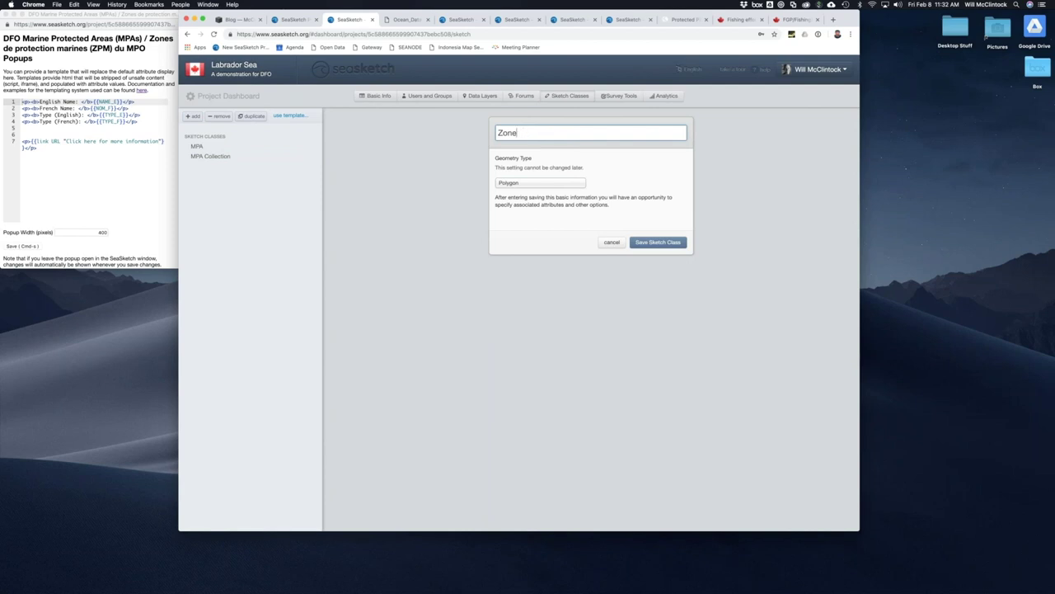
click(653, 243)
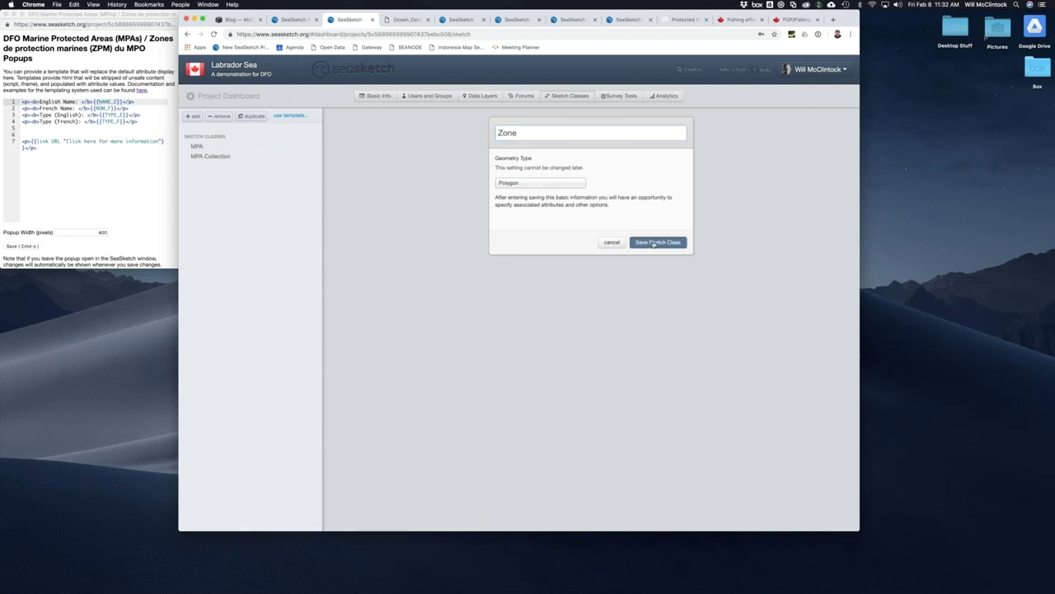
click(605, 189)
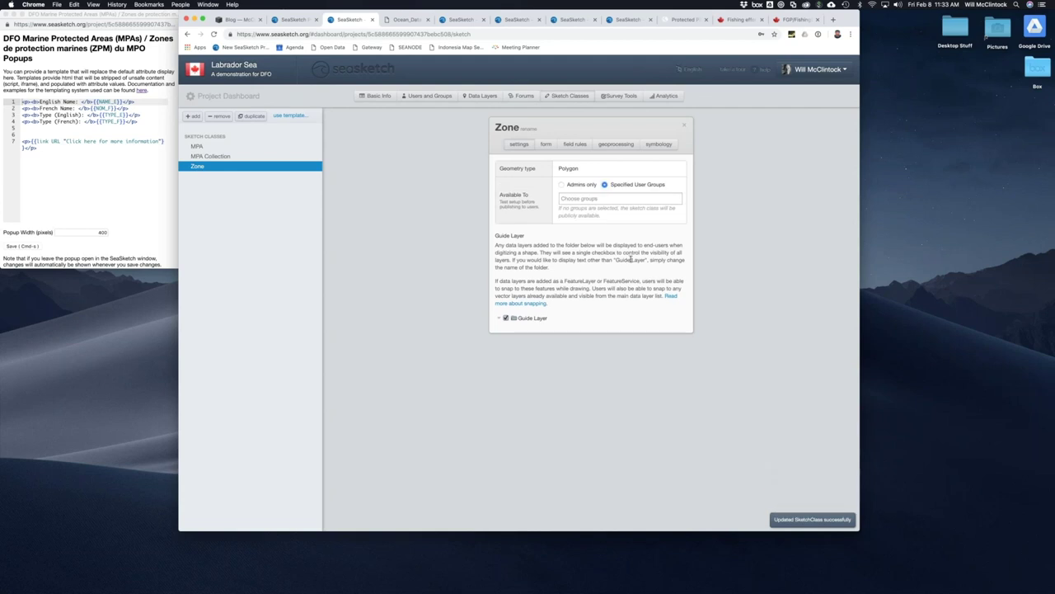
Step: Add a TextArea attribute field to the Zone sketch class's form
click(547, 146)
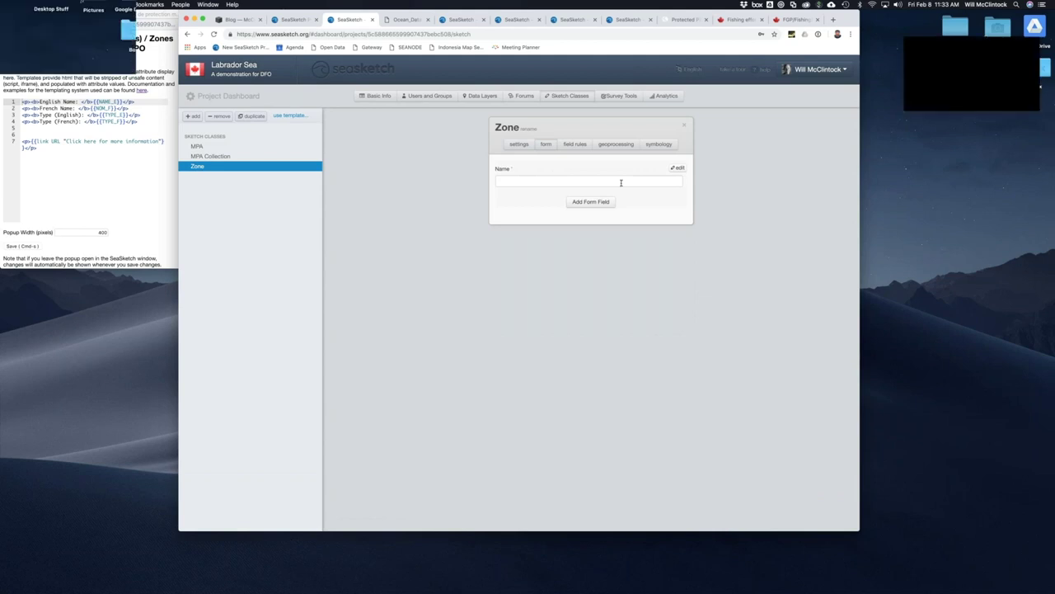
click(578, 202)
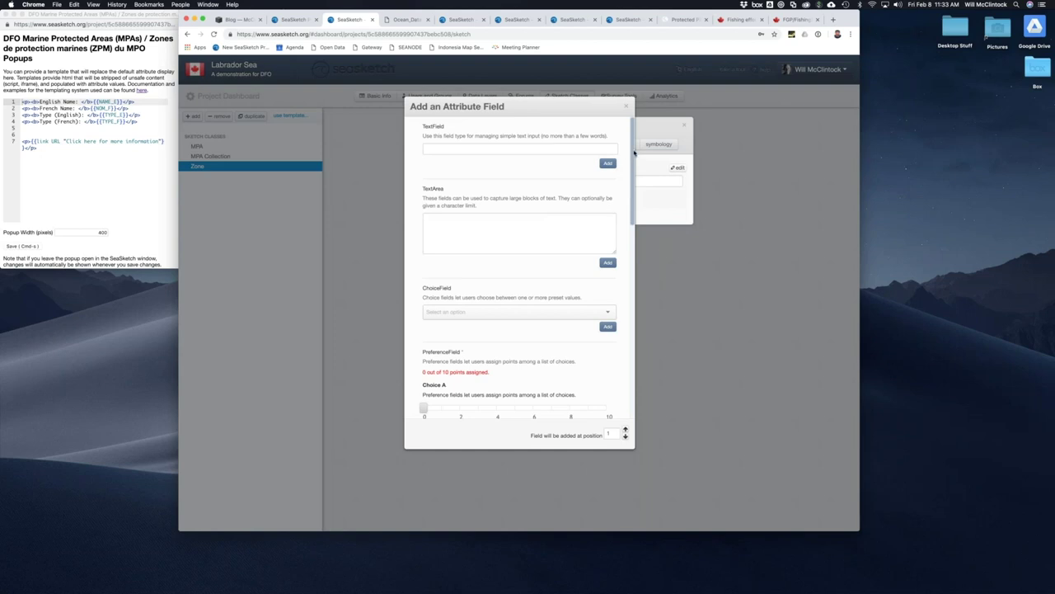
drag(634, 154, 631, 352)
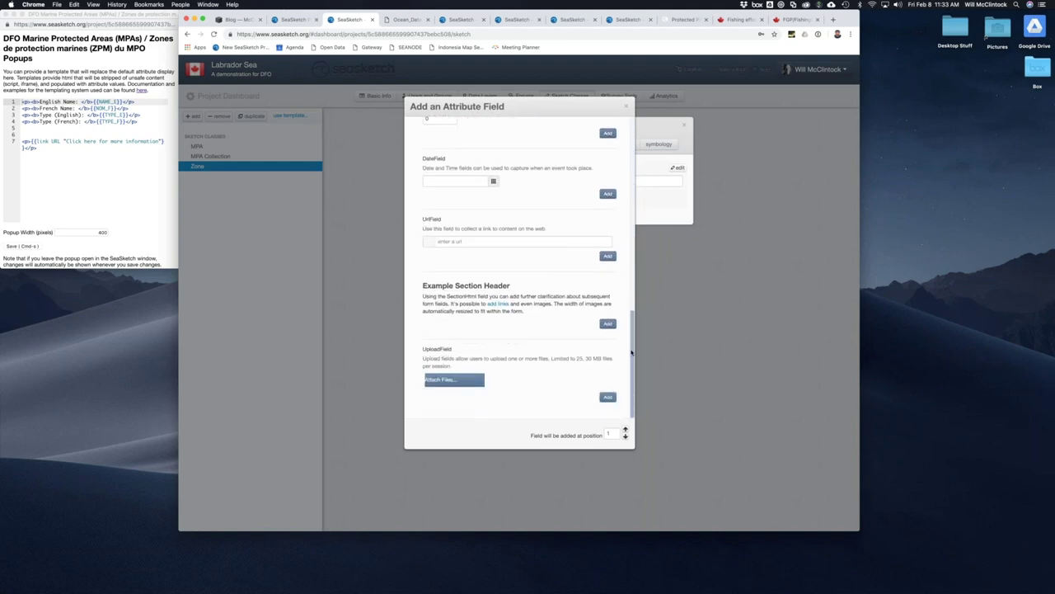
click(632, 134)
click(608, 263)
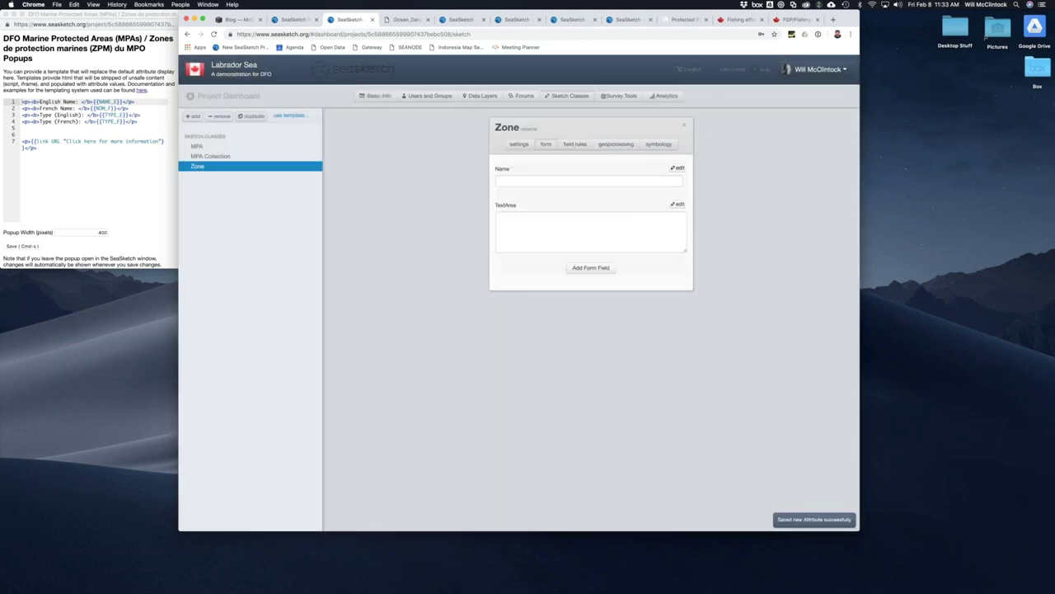
Step: Rename the Zone form's text area field to Description
click(677, 204)
drag(569, 228, 484, 216)
text(Description)
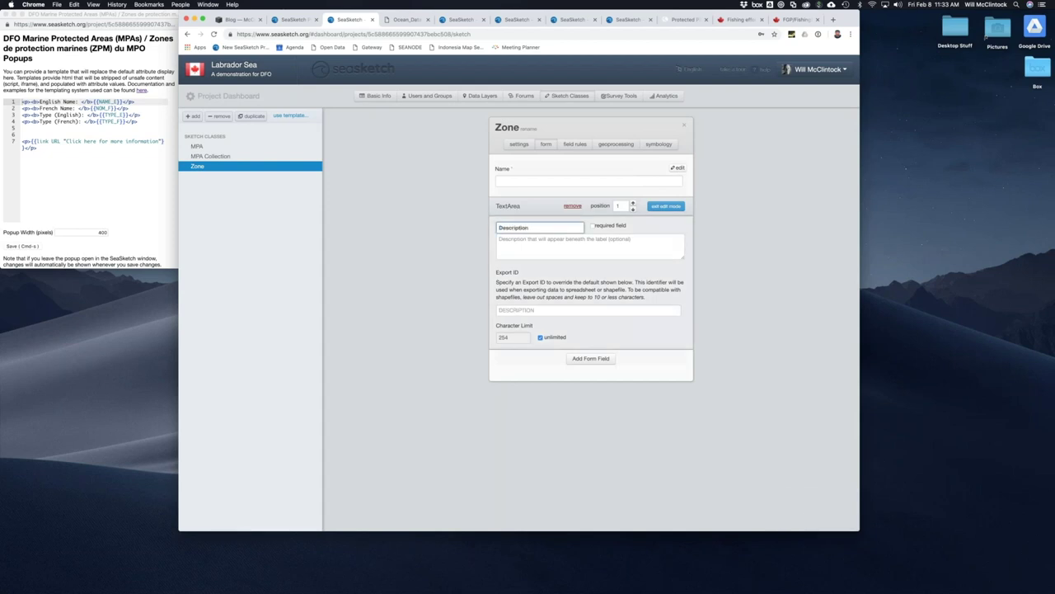
key(Return)
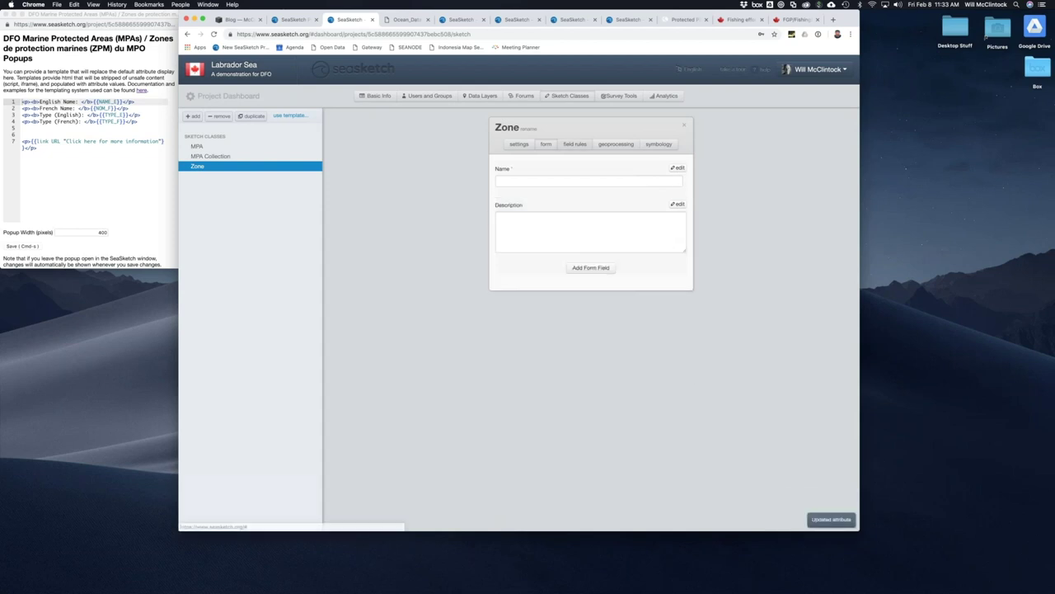
Step: Review the Zone sketch class's field rules, geoprocessing and symbology settings, and close the sketch class
click(572, 144)
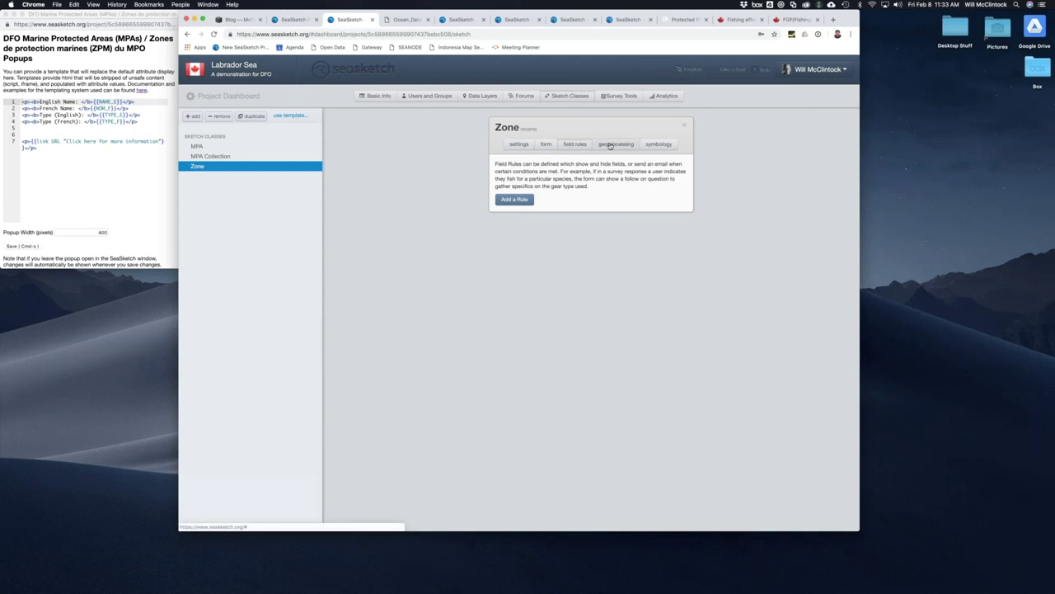
click(610, 145)
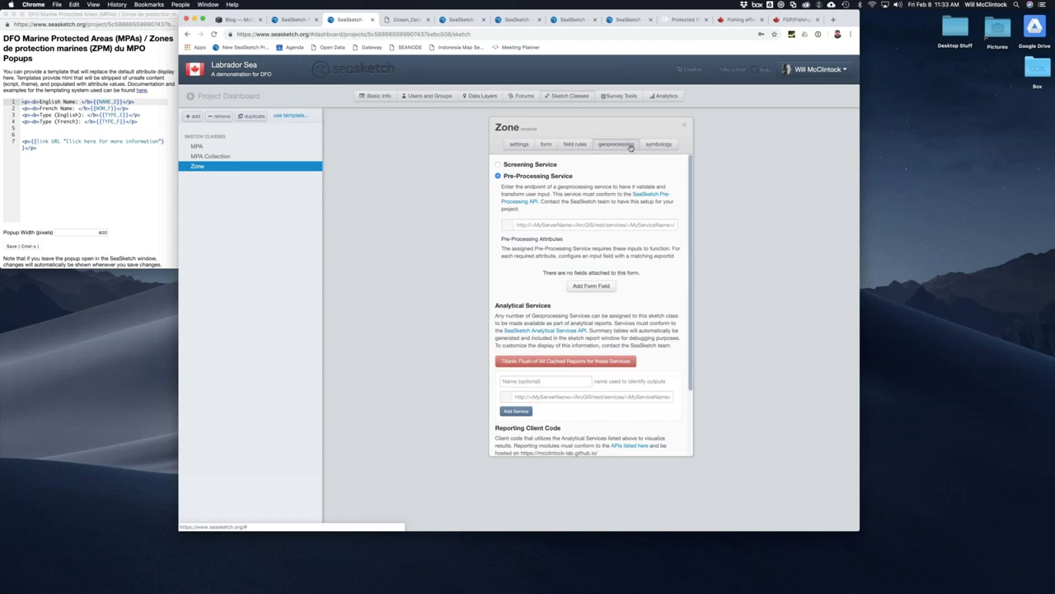
scroll(693, 239, down, 1)
scroll(693, 297, down, 3)
scroll(696, 247, up, 3)
click(659, 145)
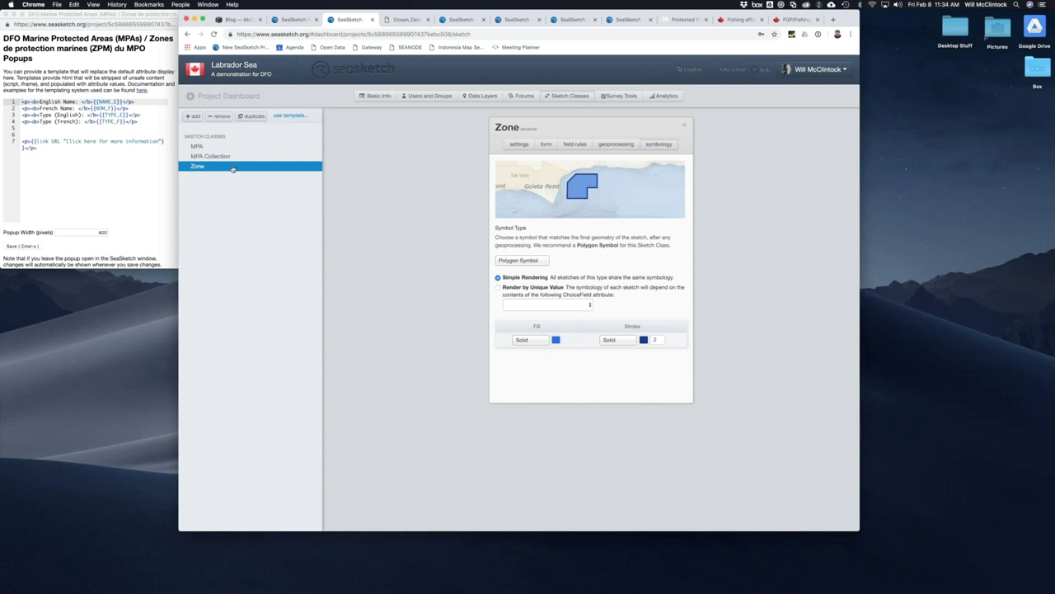
click(685, 127)
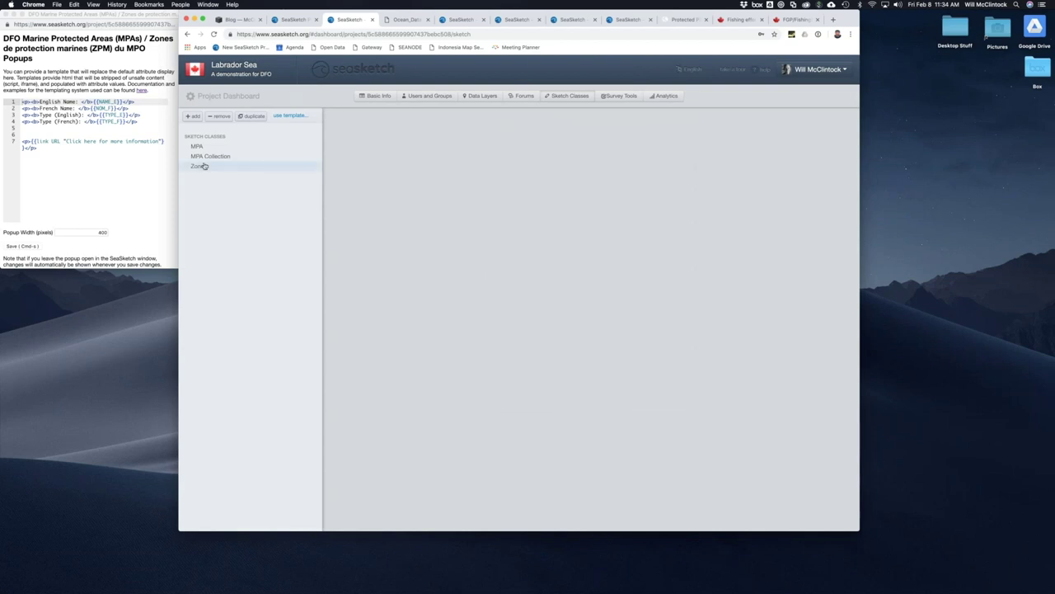
Step: Review the Human Uses Survey settings and the available survey templates without duplicating any template
click(617, 96)
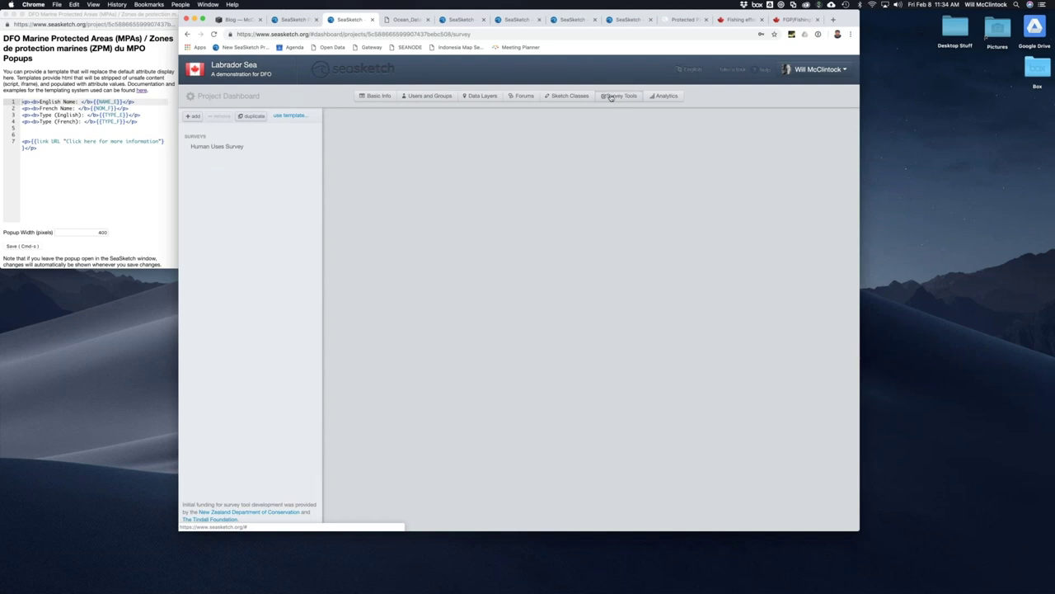
click(219, 145)
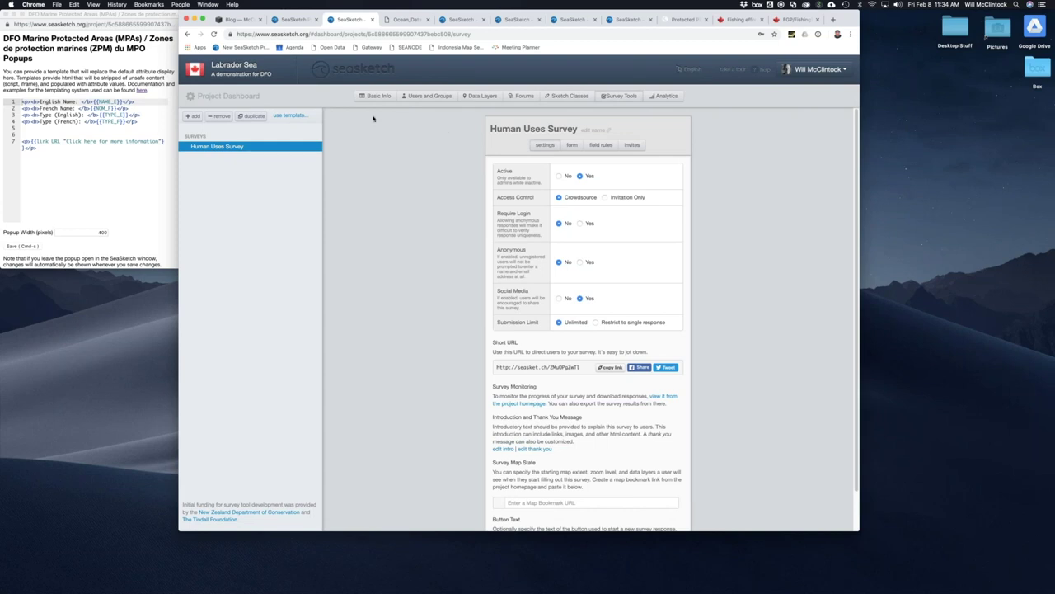
click(295, 116)
click(528, 159)
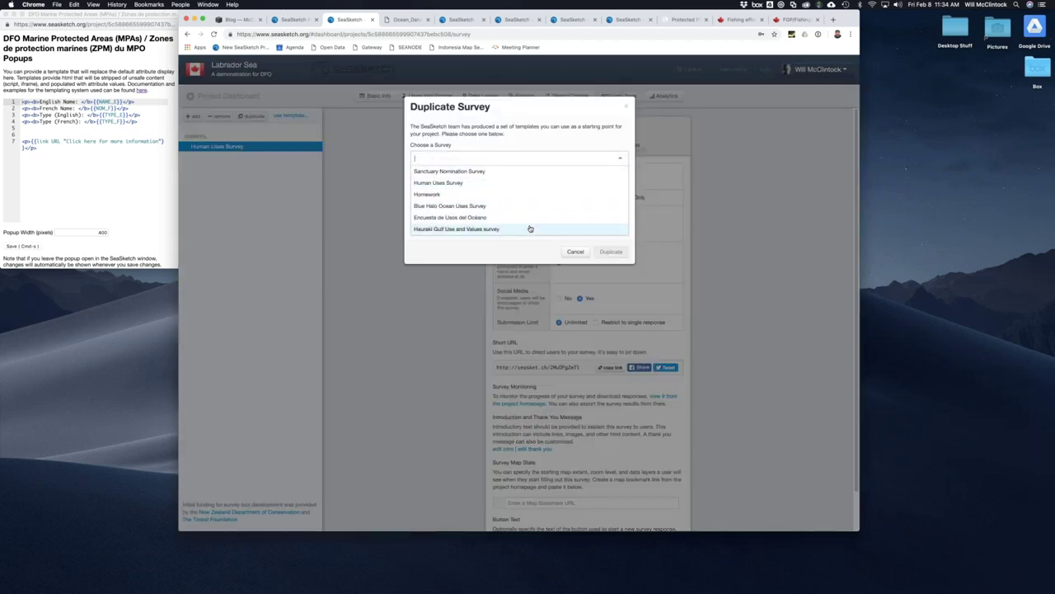
click(591, 237)
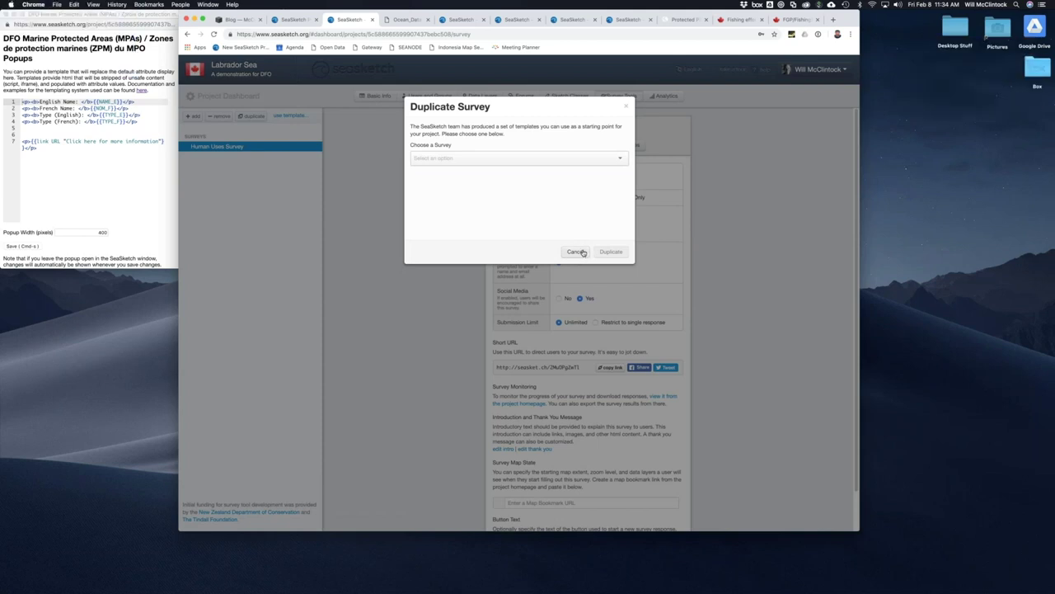
click(576, 252)
click(576, 253)
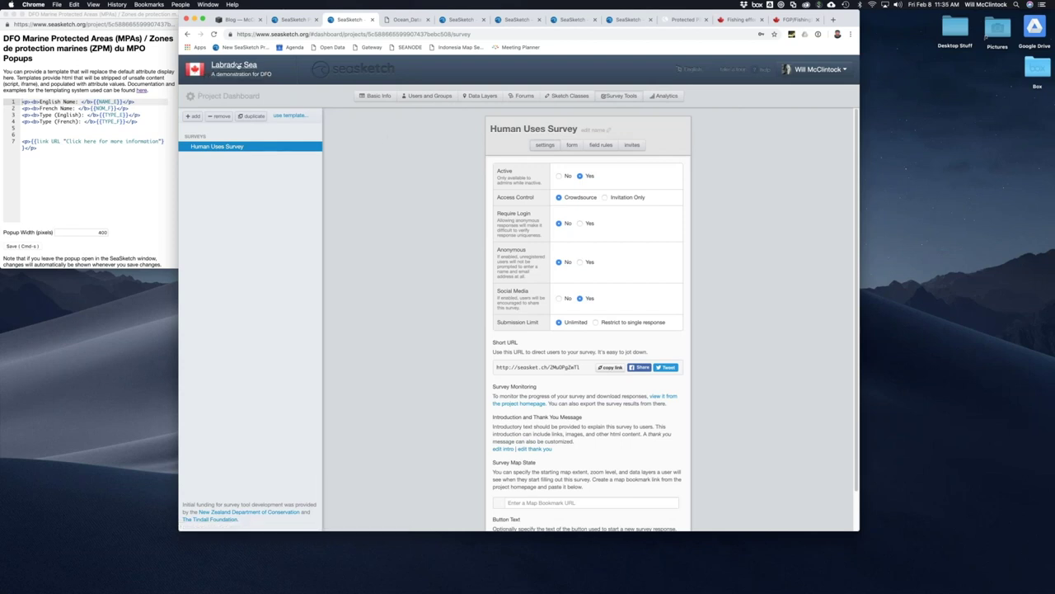
Step: Review the project's users awaiting invitation and the list of all users
click(430, 96)
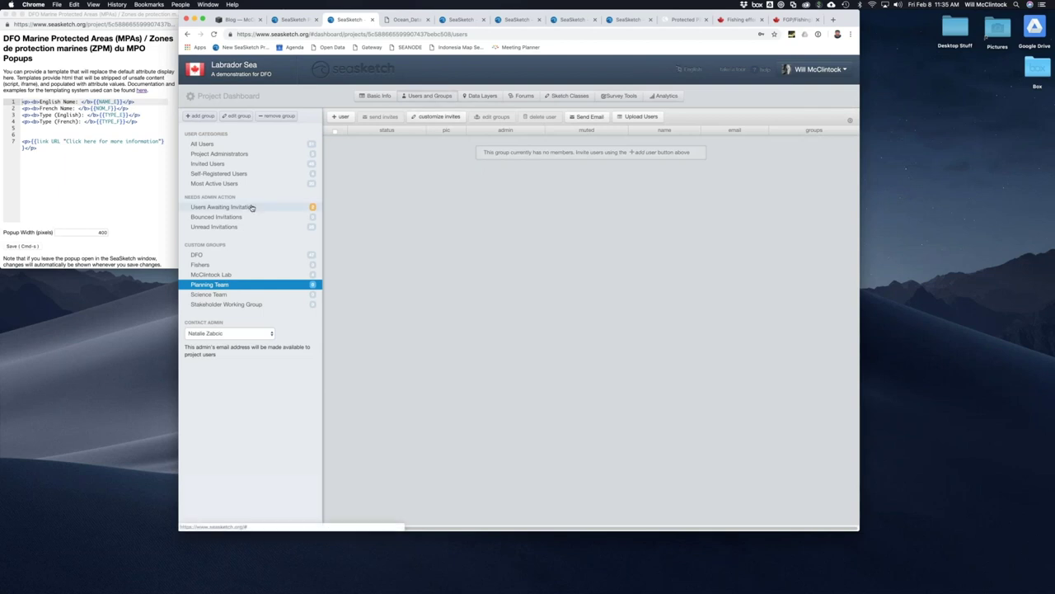
click(297, 207)
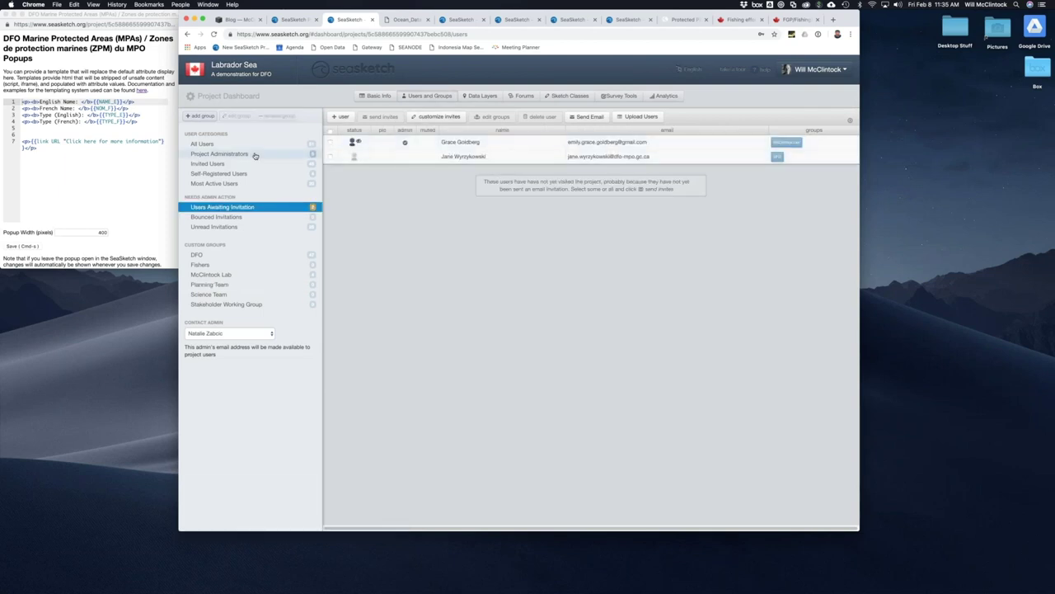
click(282, 145)
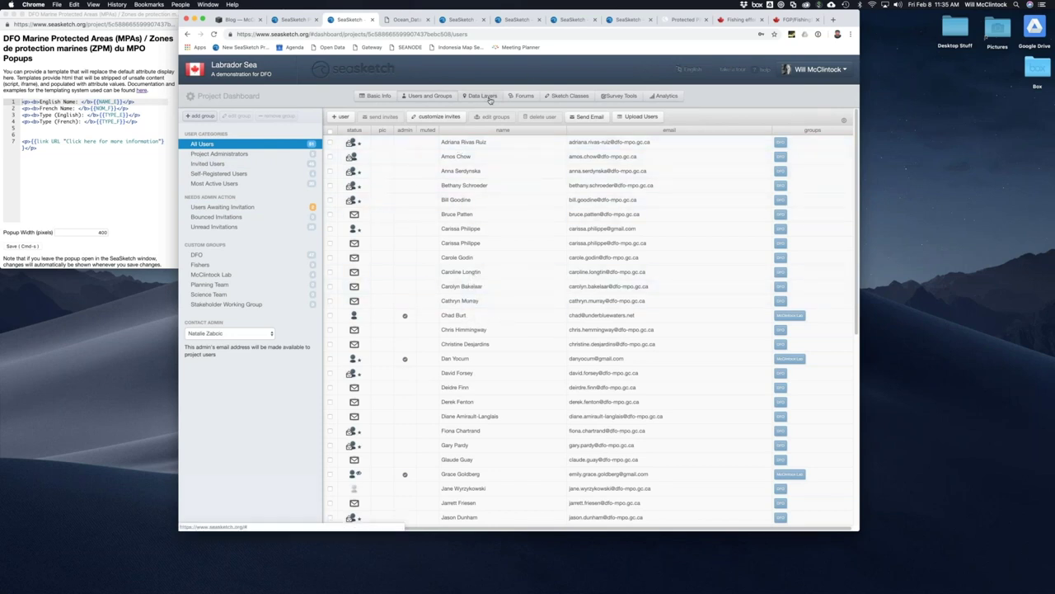
Step: Return to the Labrador Sea project map, closing the popup template window and the project description
click(239, 66)
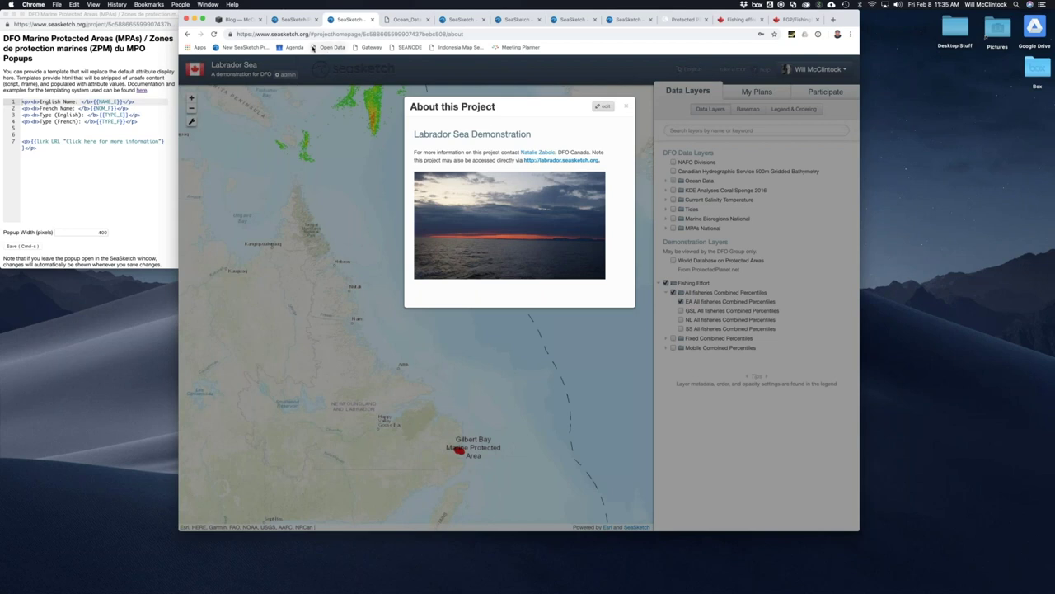
click(6, 14)
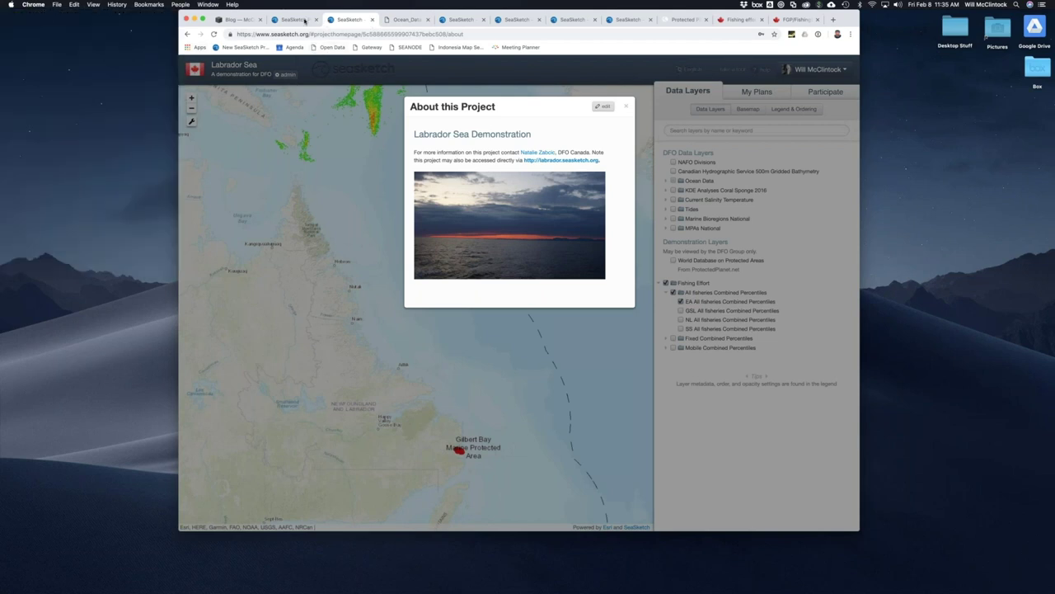
click(626, 107)
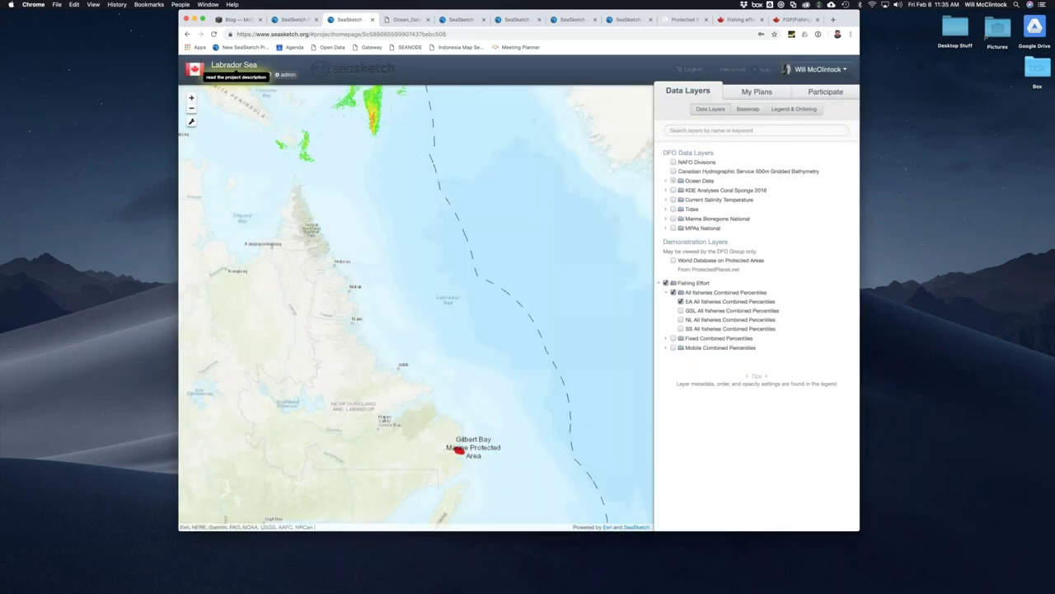
Step: Switch to the MaPP Marine Planning Portal project and show the whole North Pacific Coast study area on the map
click(462, 20)
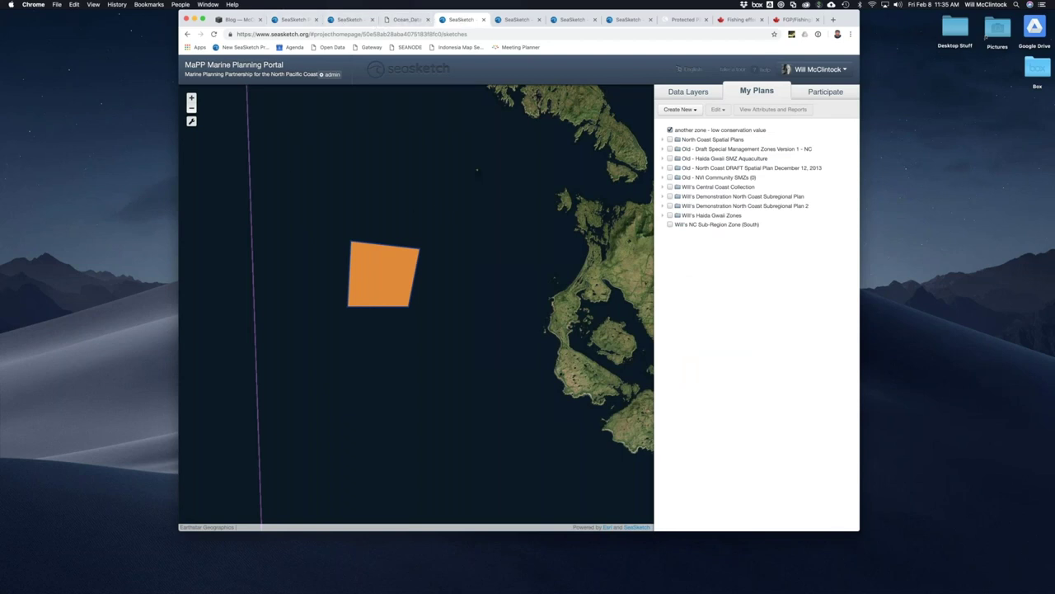
click(191, 108)
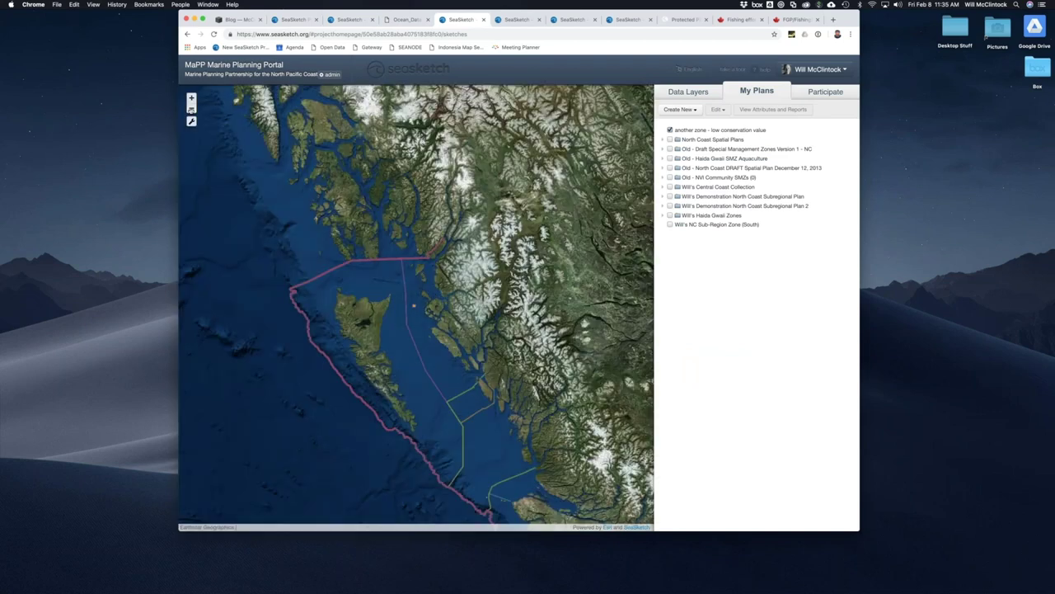
drag(378, 224, 360, 149)
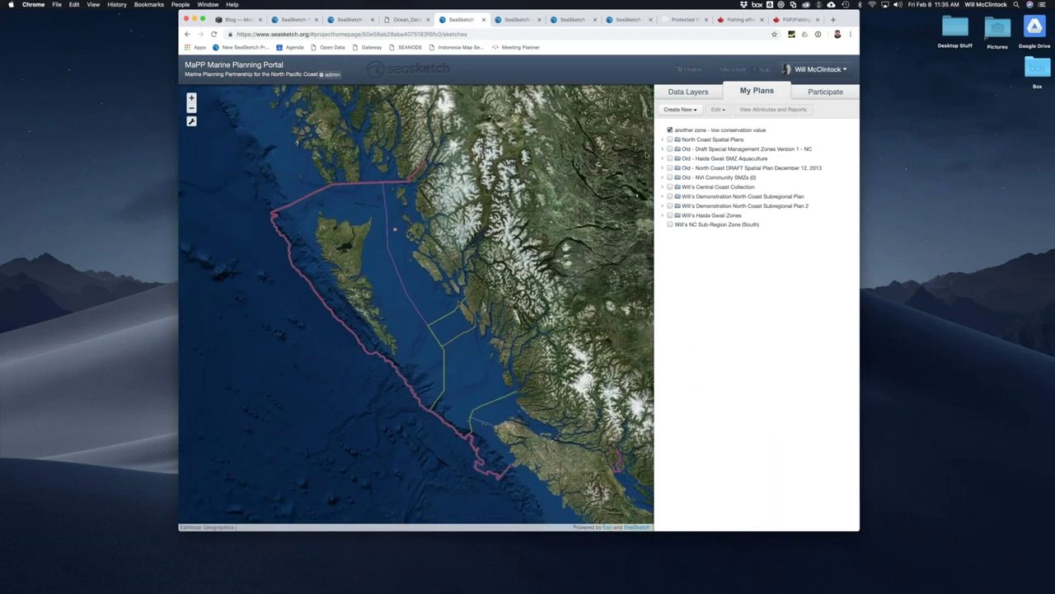
Step: Browse the MaPP data layers, expand the Boundaries folder and open the metadata of the MaPP Study Area Boundary layer
click(687, 91)
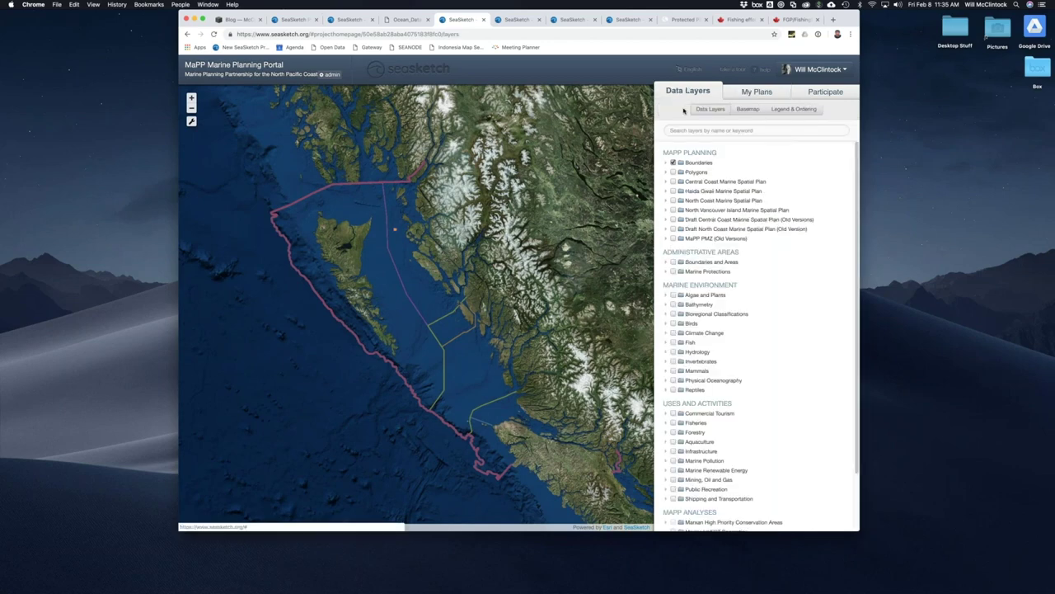
scroll(664, 449, down, 1)
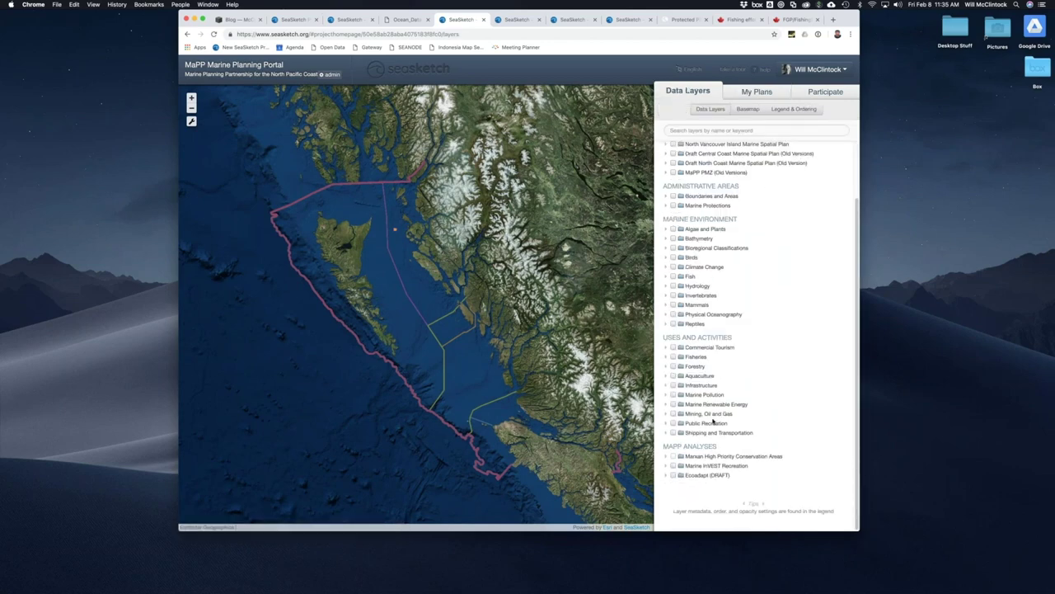
scroll(829, 208, up, 1)
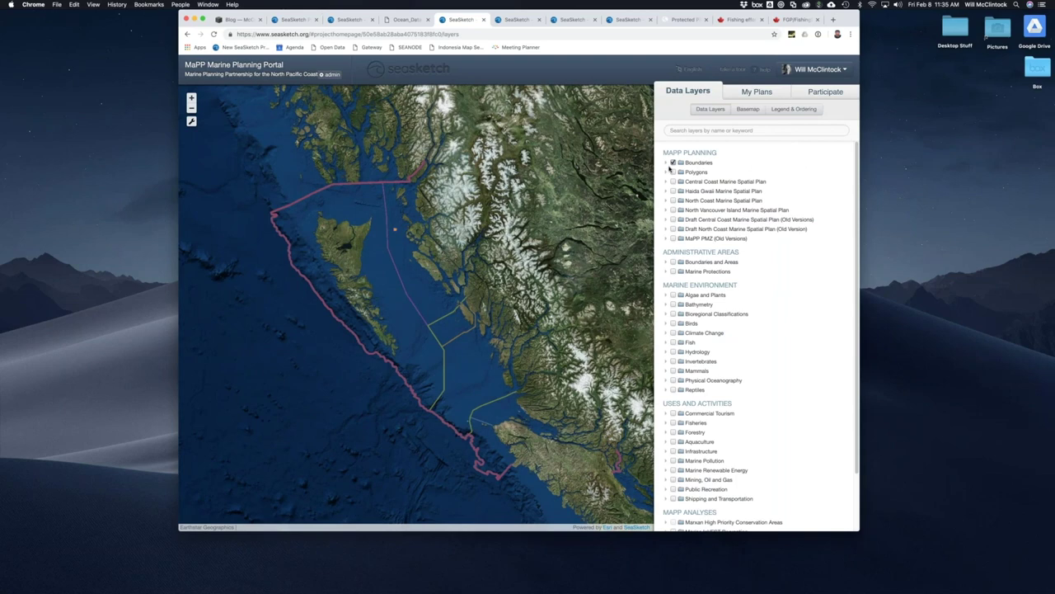
click(667, 163)
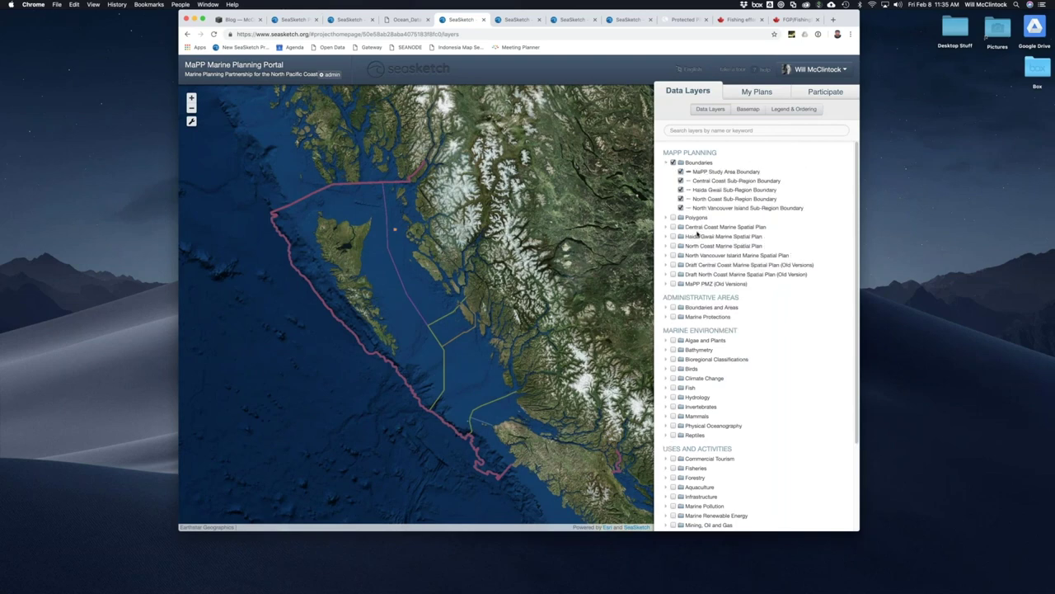
click(725, 171)
click(752, 180)
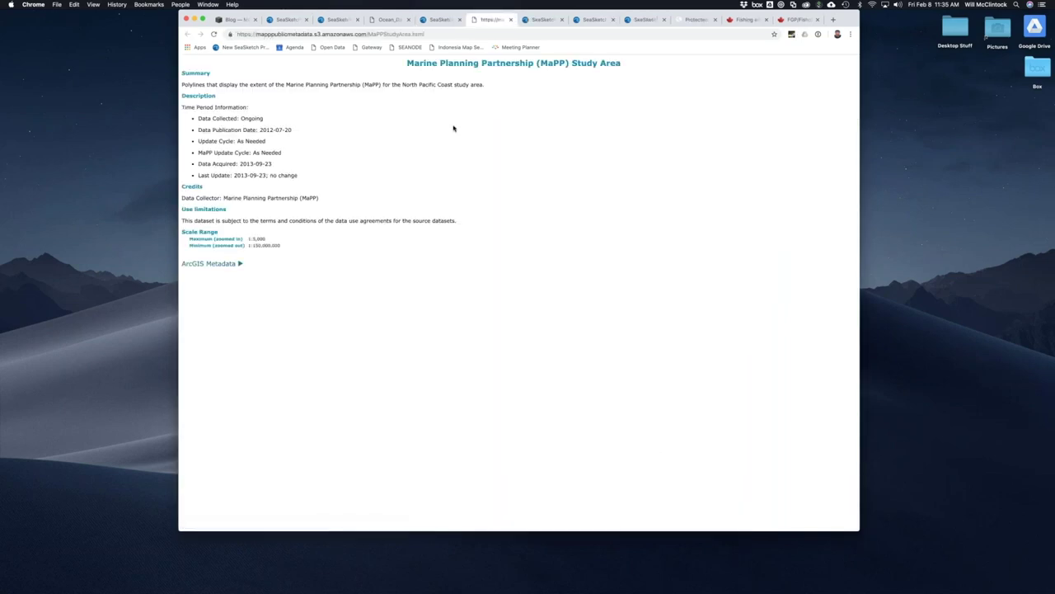
Step: Close the study area metadata page and show the list of plans in the MaPP project
click(462, 35)
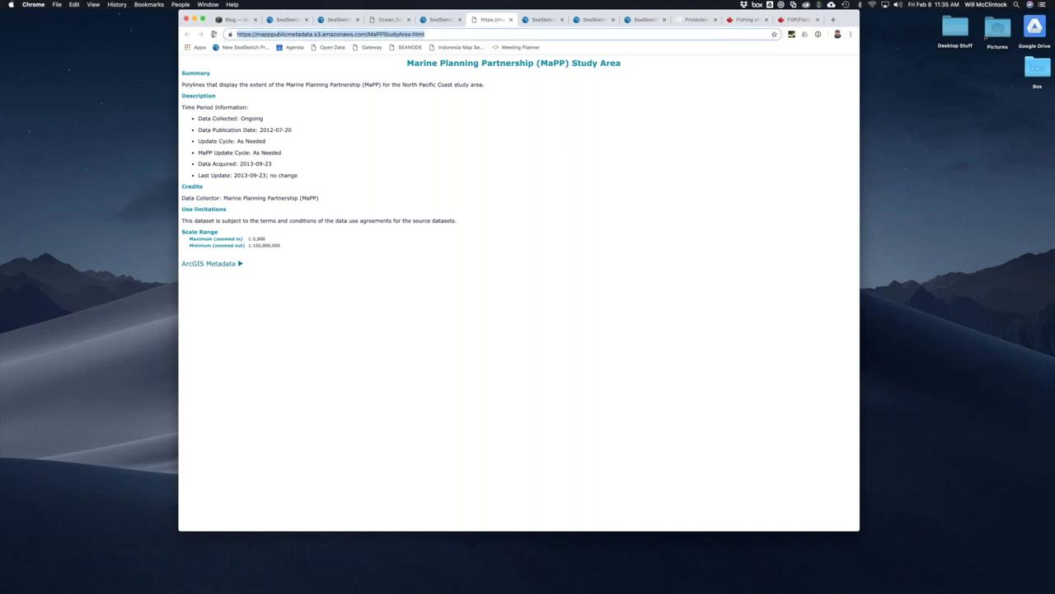
click(512, 20)
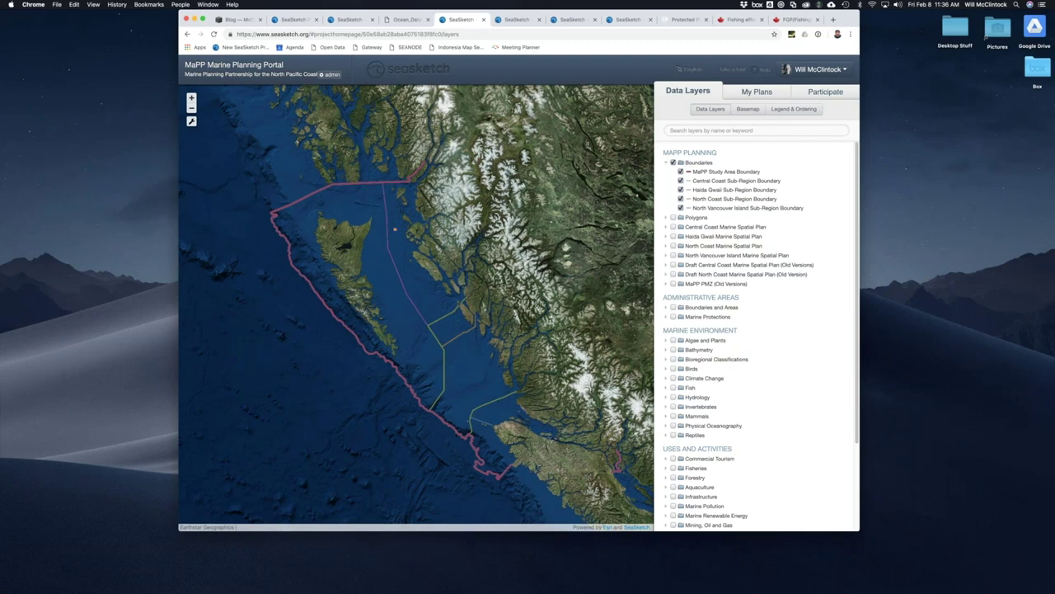
click(747, 91)
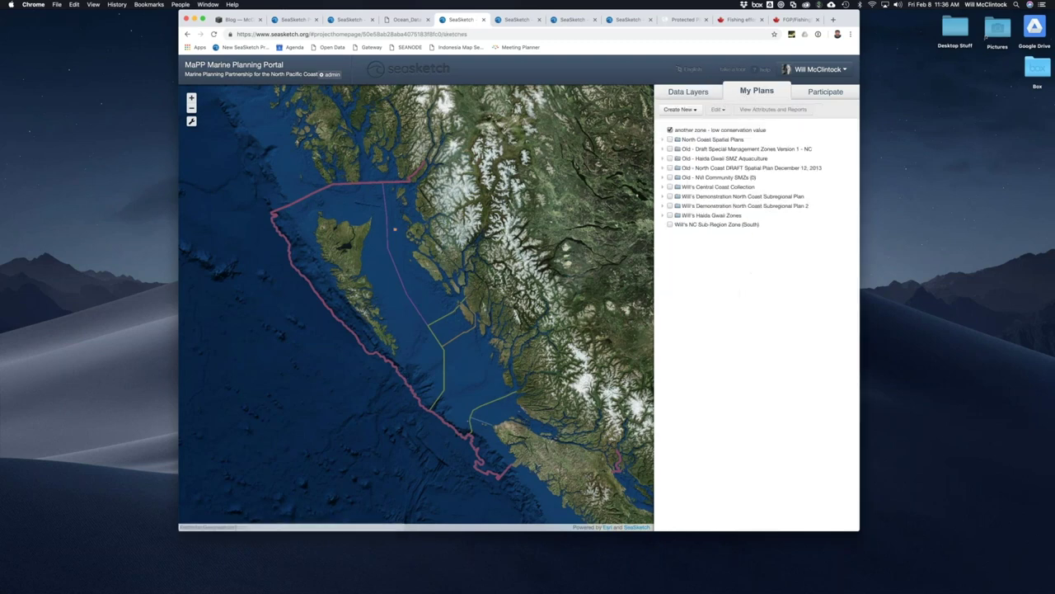
Step: Zoom to the sketch "another zone - low conservation value" and open its attributes and reports to read the overview and zone attributes
drag(379, 213, 450, 257)
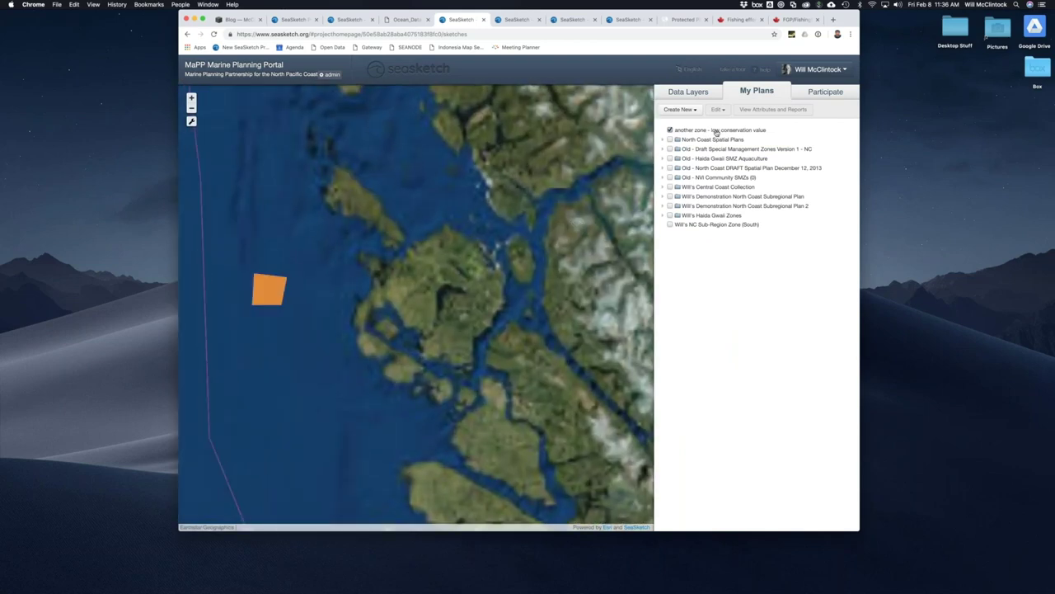
click(716, 132)
click(775, 109)
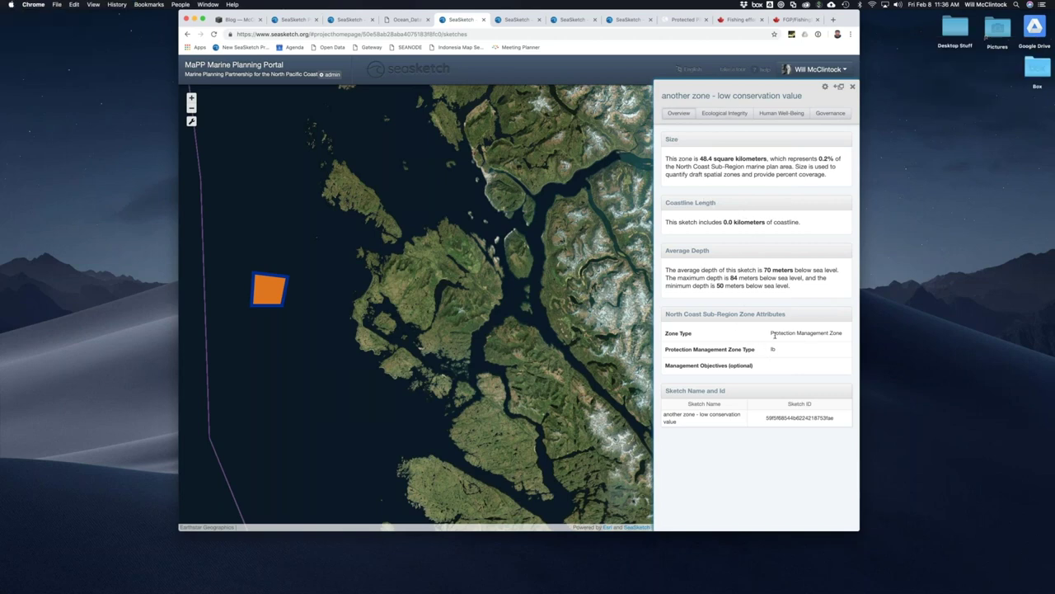
drag(774, 335, 778, 349)
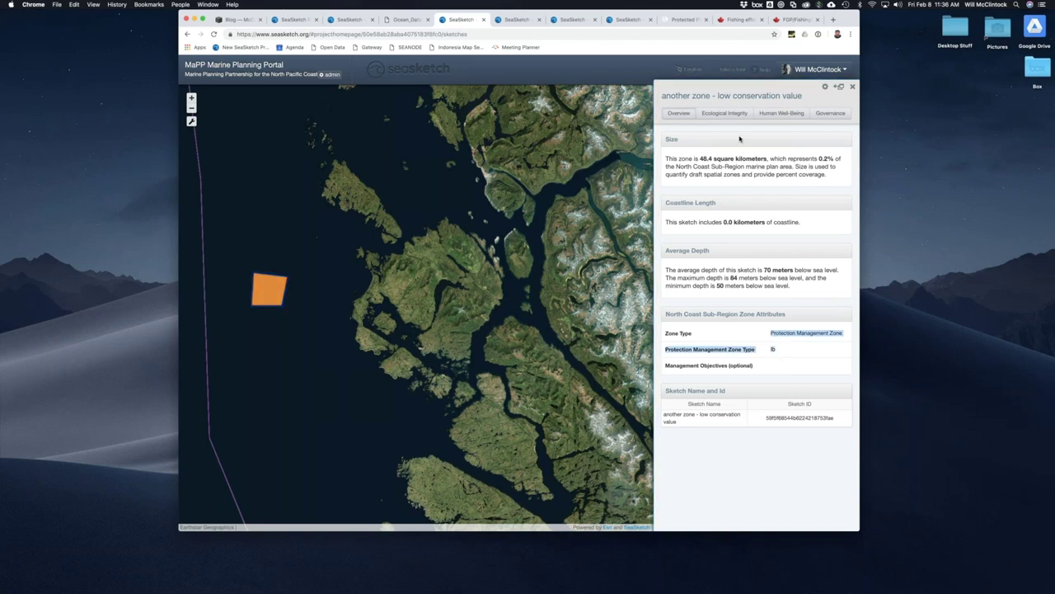
Step: Compare Marxan Analysis scenarios in the zone's Ecological Integrity report, ending with Low Targets and Low Clumping (BLM of 5)
click(731, 113)
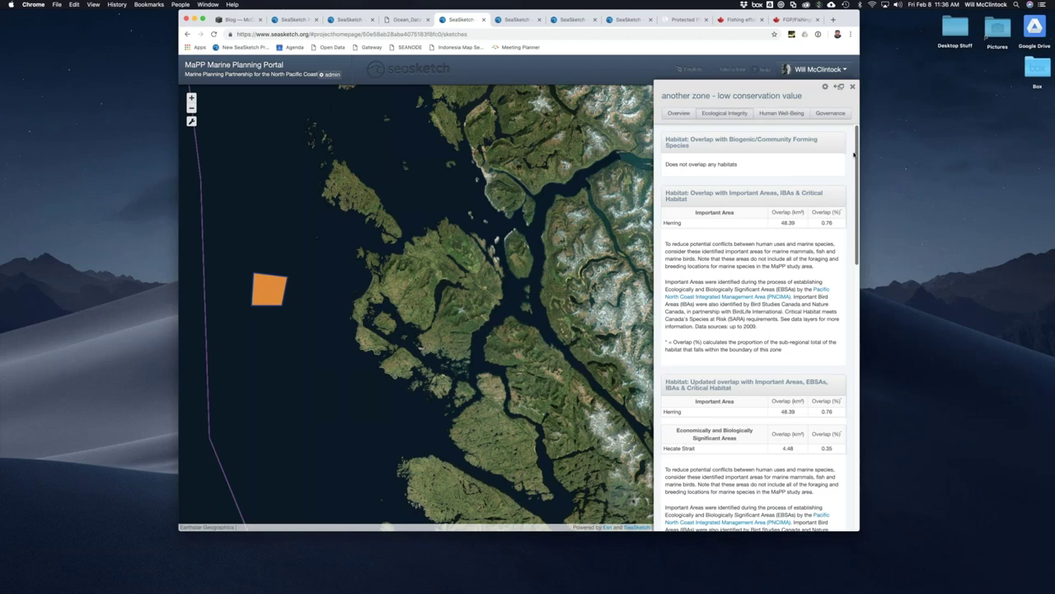
drag(856, 154, 837, 312)
click(709, 171)
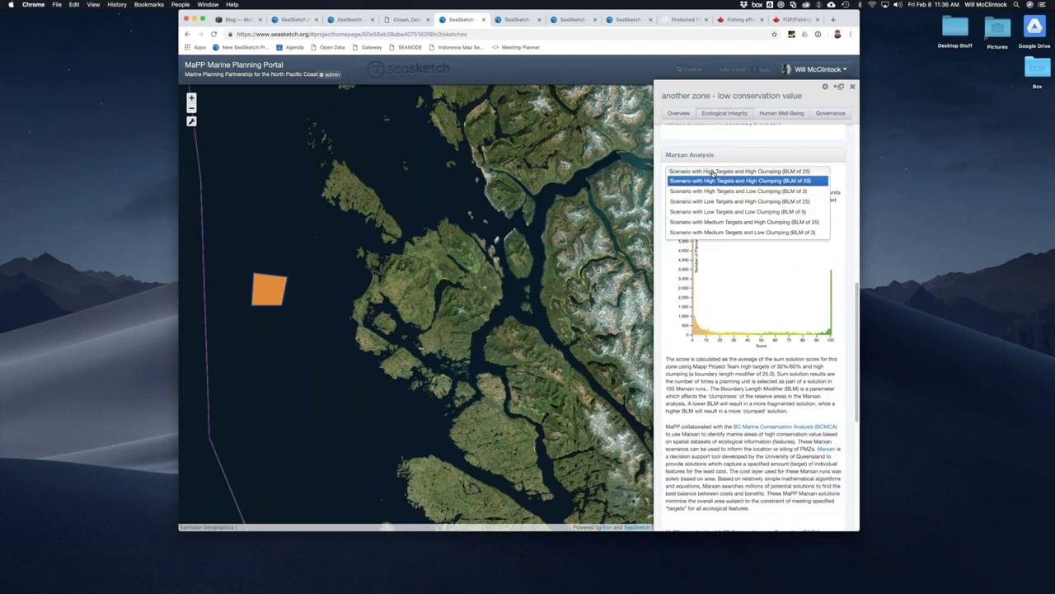
click(709, 198)
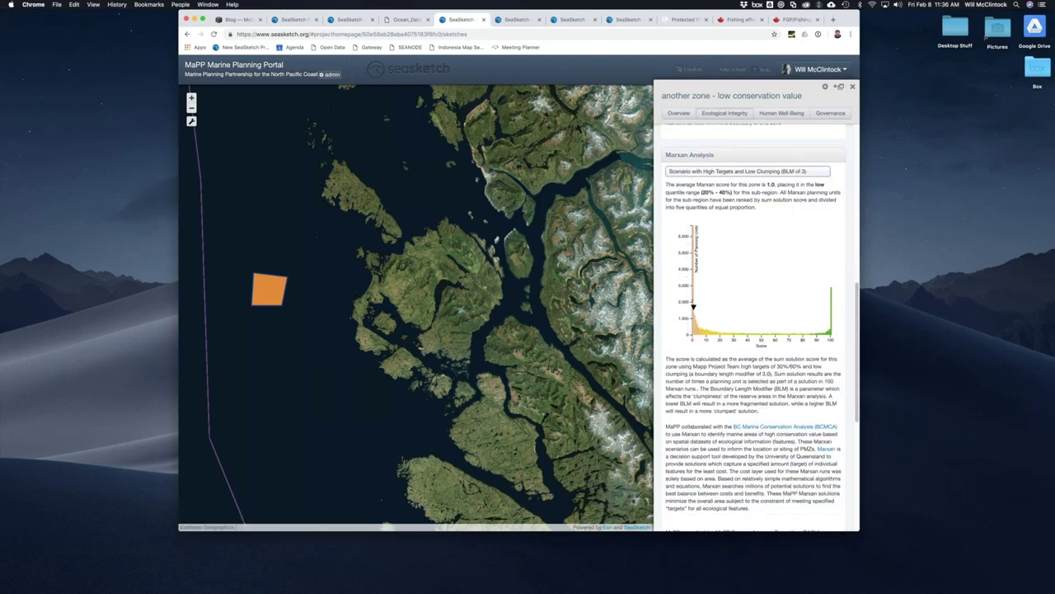
click(709, 171)
click(710, 202)
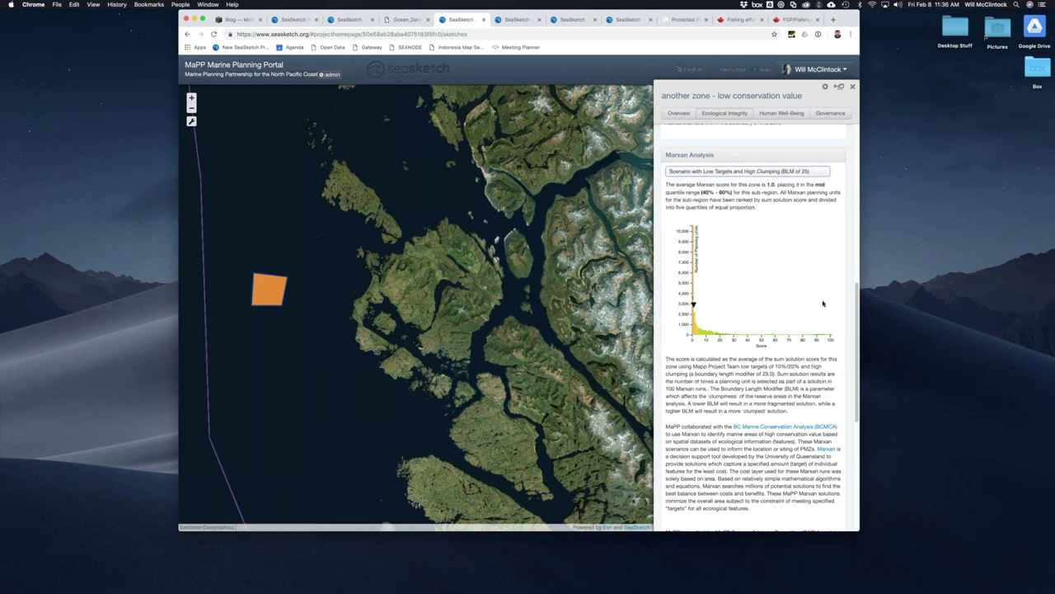
click(756, 172)
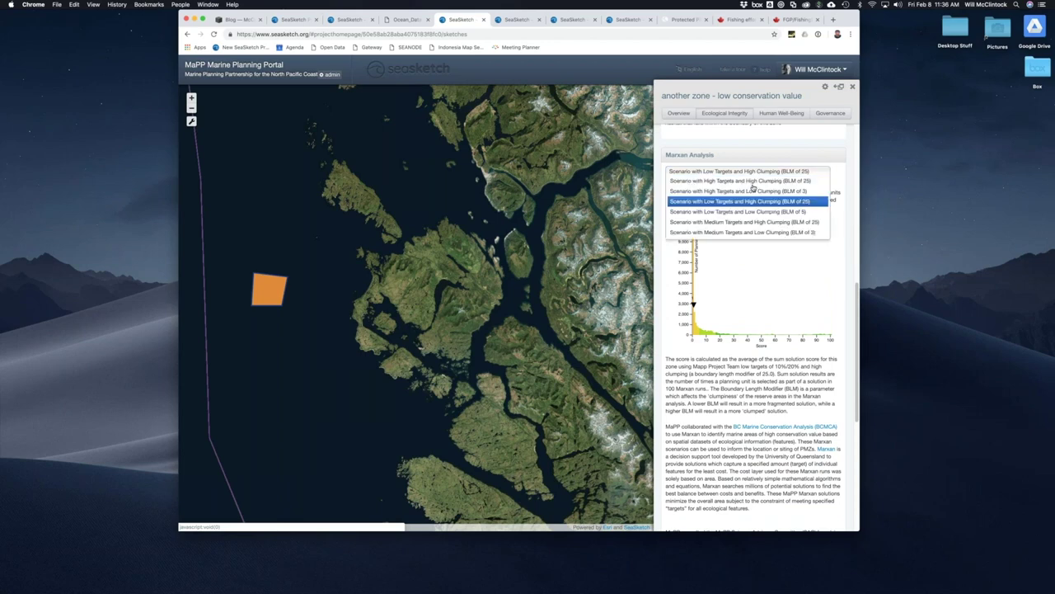
click(754, 213)
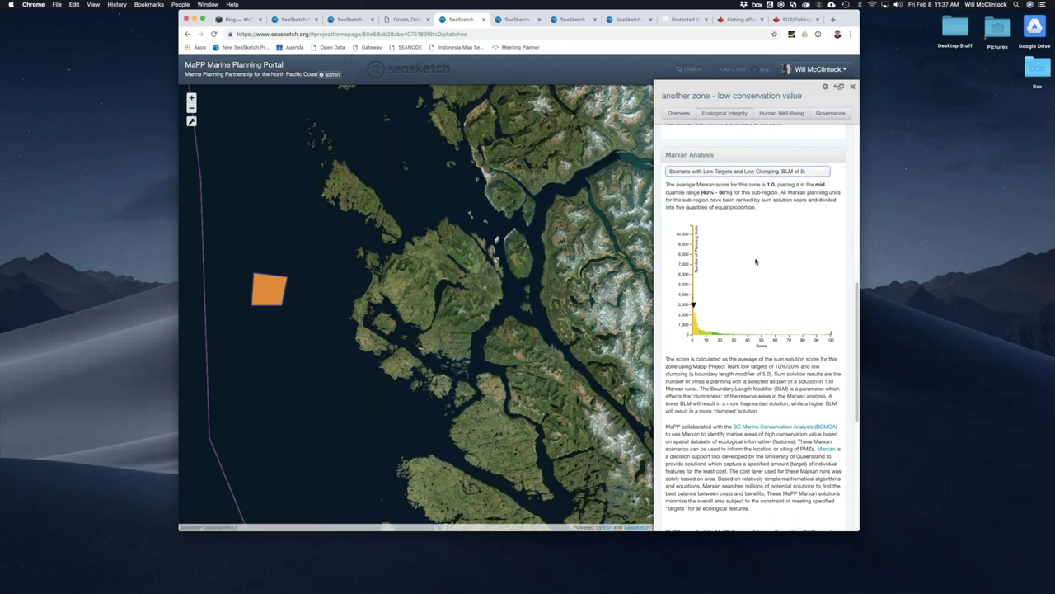
Step: Read the Marxan score explanation and the breeding site and marine classification sections of the Ecological Integrity report
scroll(755, 261, down, 2)
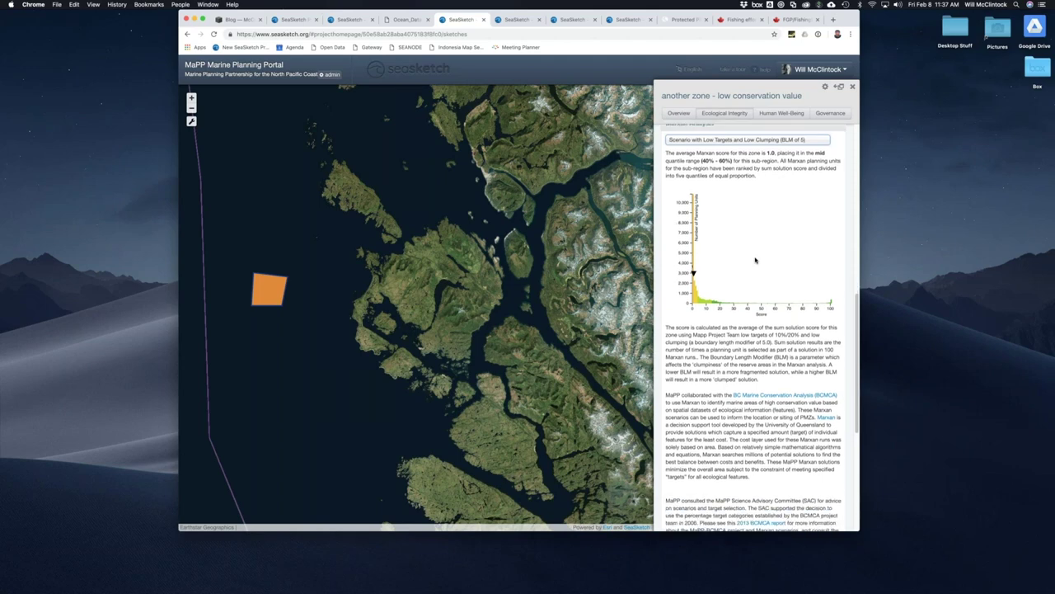
scroll(755, 261, down, 5)
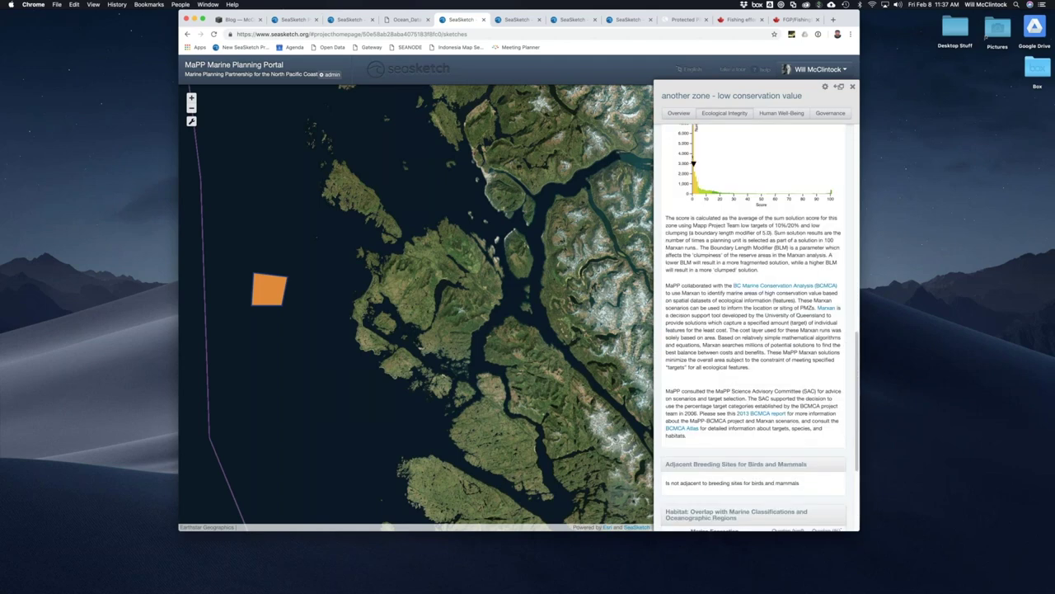
scroll(760, 328, up, 2)
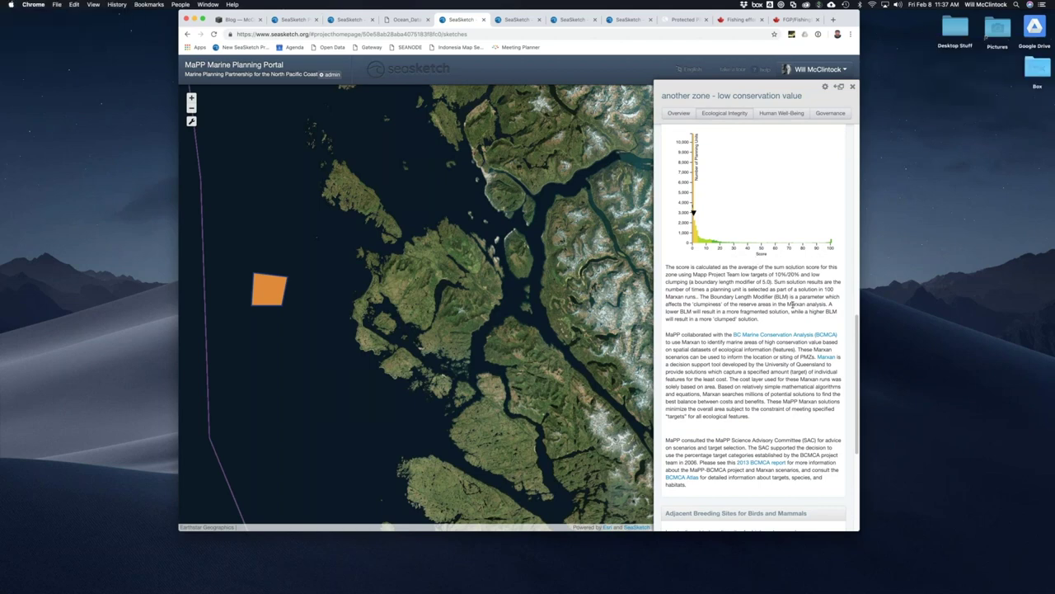
scroll(792, 304, down, 5)
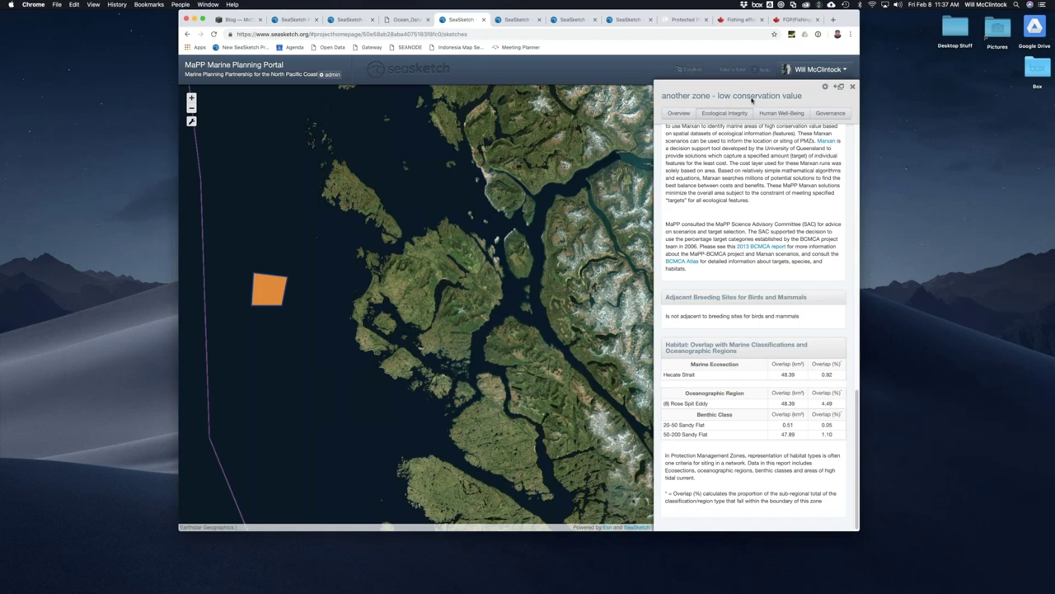
Step: Open the Human Well-Being report and display the overlapping commercial fisheries layers on the map, hiding them again after viewing
click(785, 115)
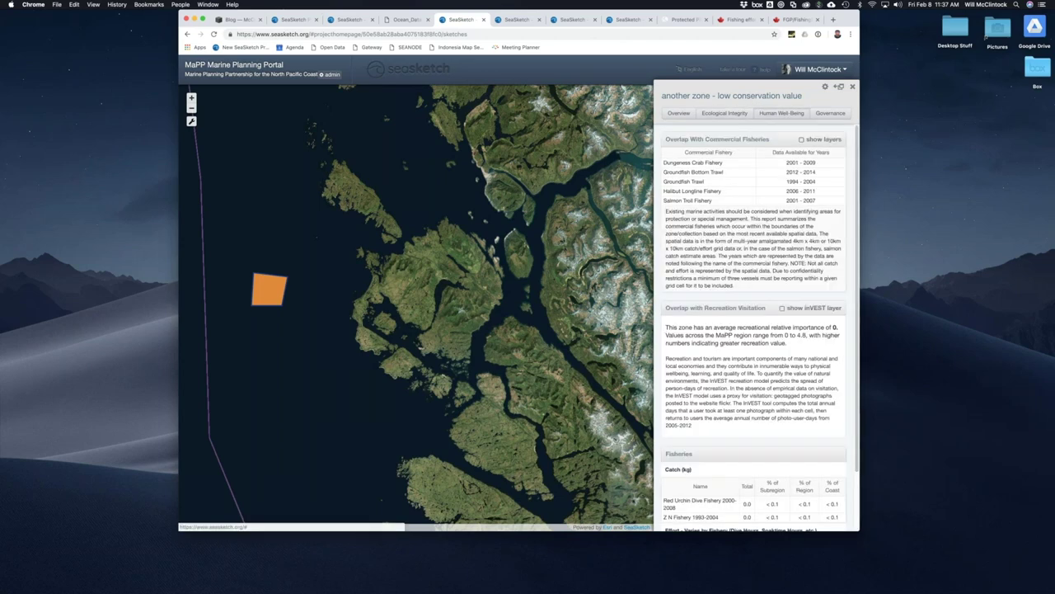
click(802, 139)
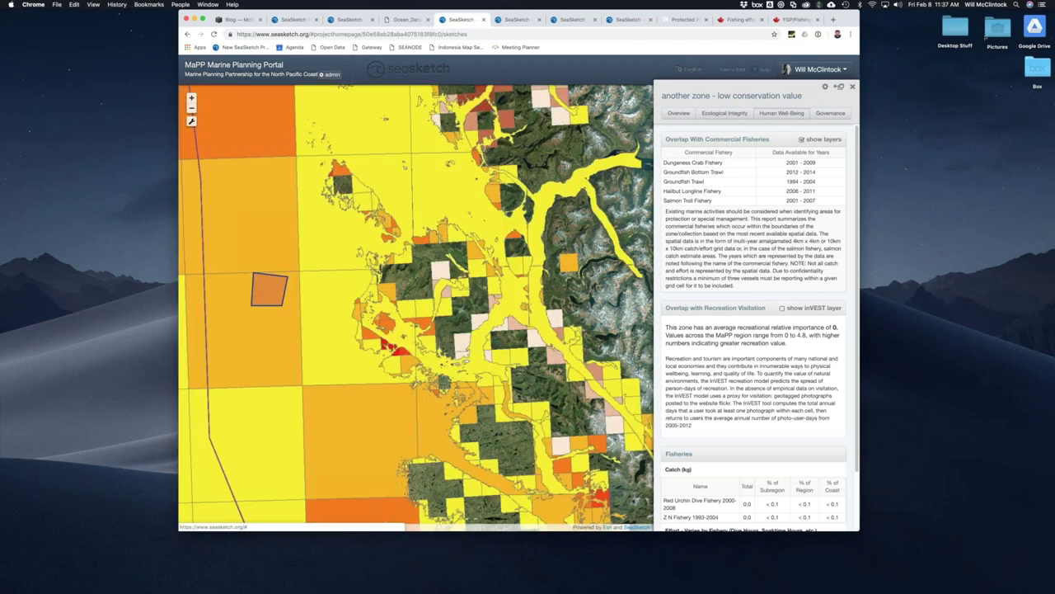
click(803, 140)
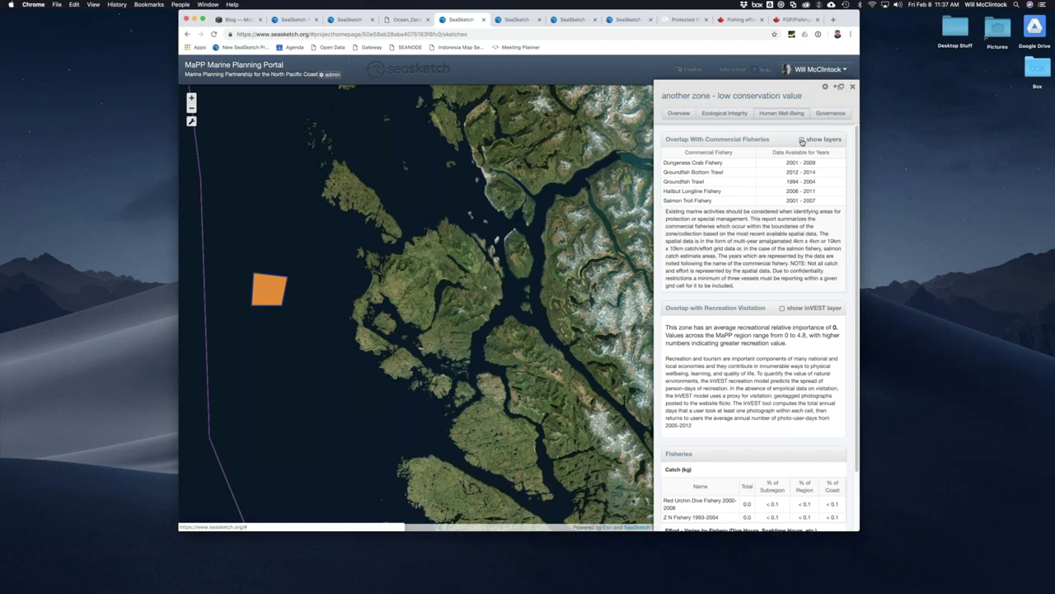
Step: View the recreation visitation inVEST layer on the map, hide it again, and review the Fisheries catch and effort tables
scroll(767, 307, down, 2)
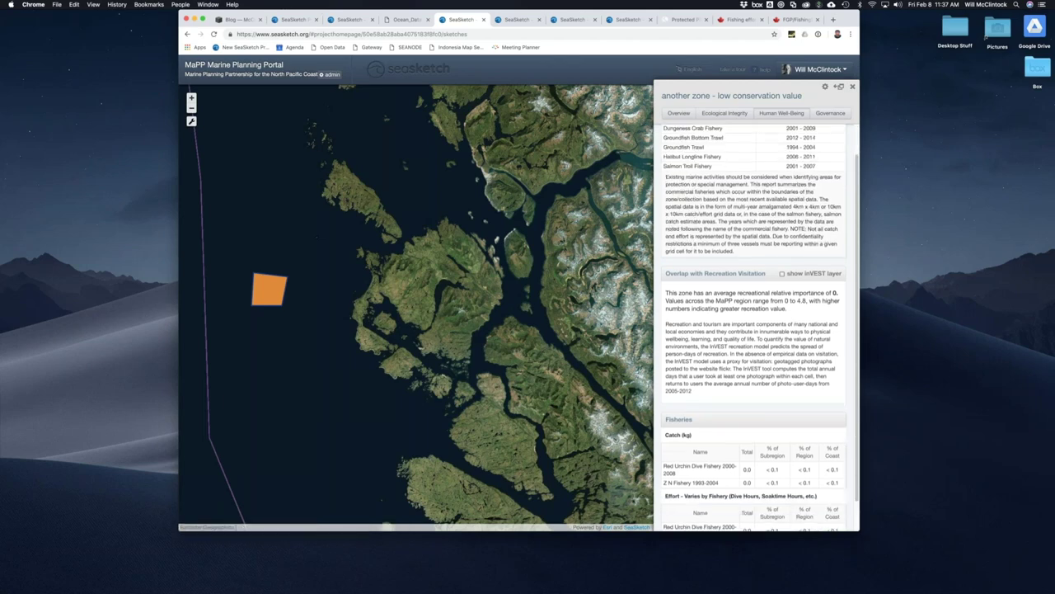
click(781, 277)
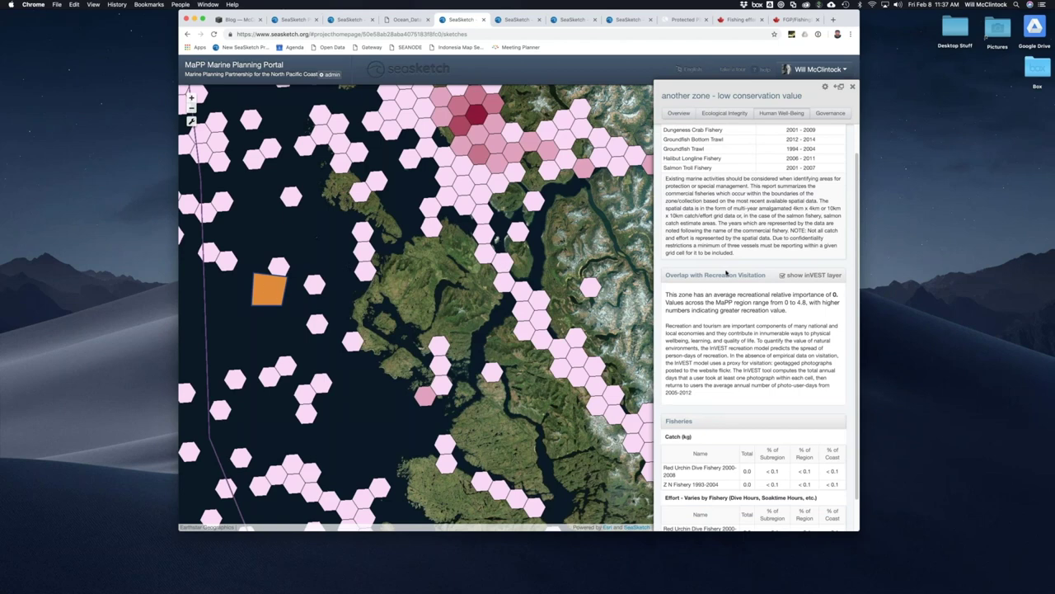
scroll(738, 280, down, 1)
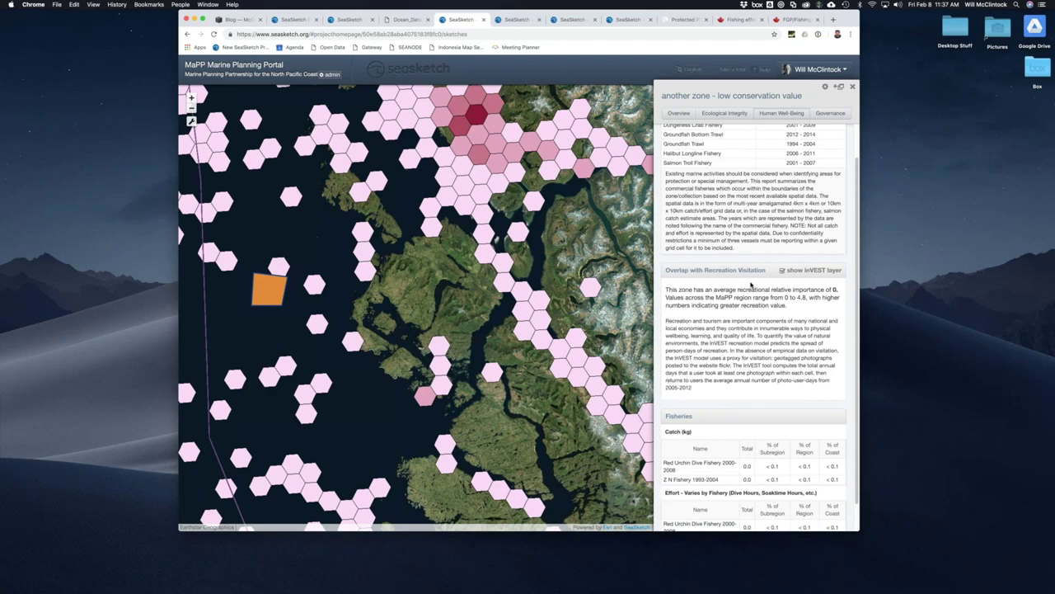
scroll(752, 285, down, 3)
click(782, 240)
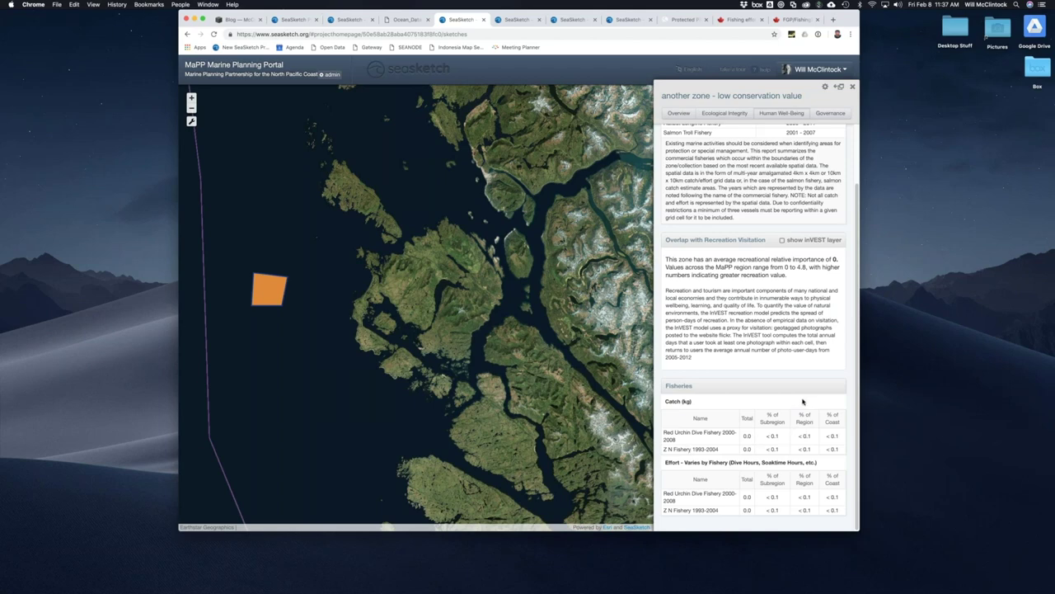
scroll(803, 402, up, 2)
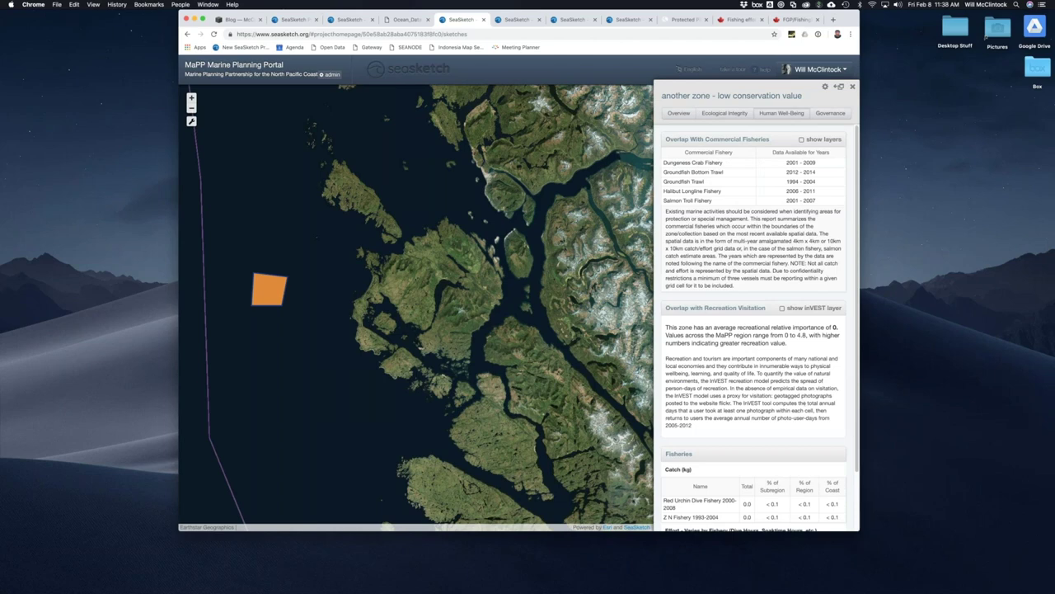
Step: Open the zone's Governance report and display the existing protected areas layer on the map
click(830, 112)
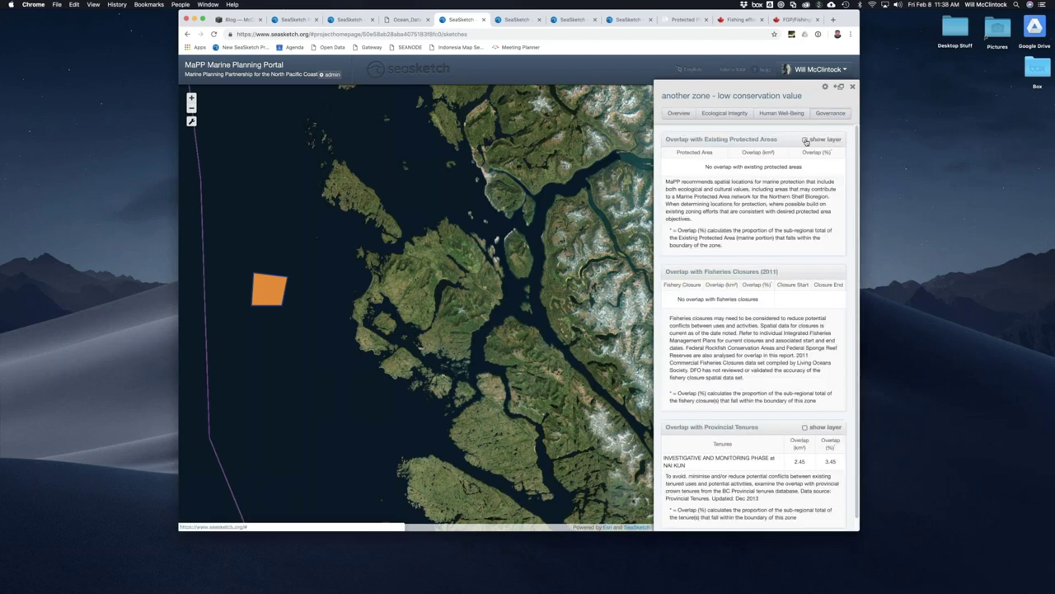
click(805, 140)
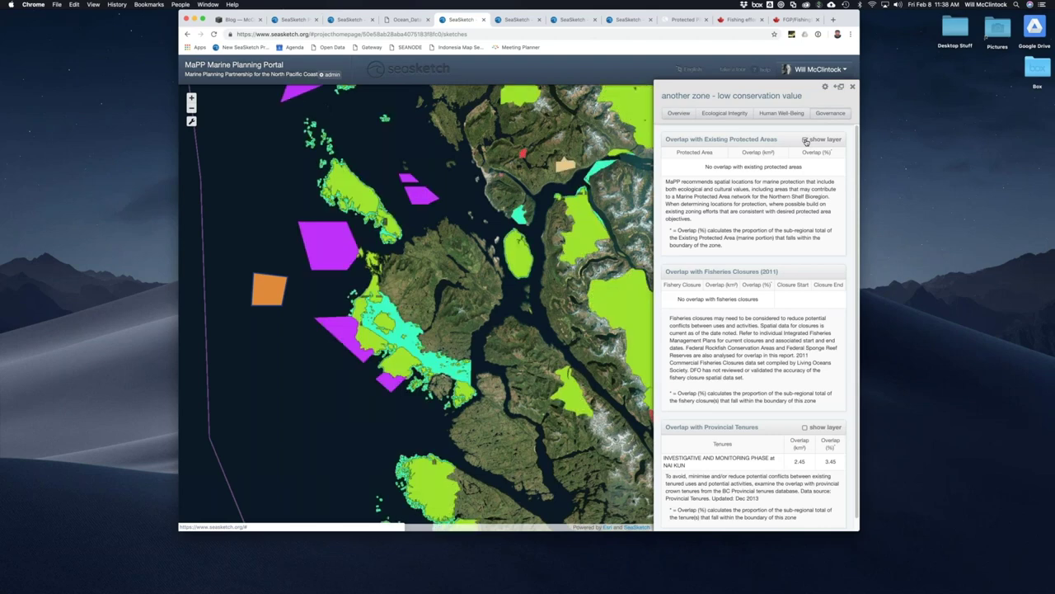
scroll(806, 140, down, 1)
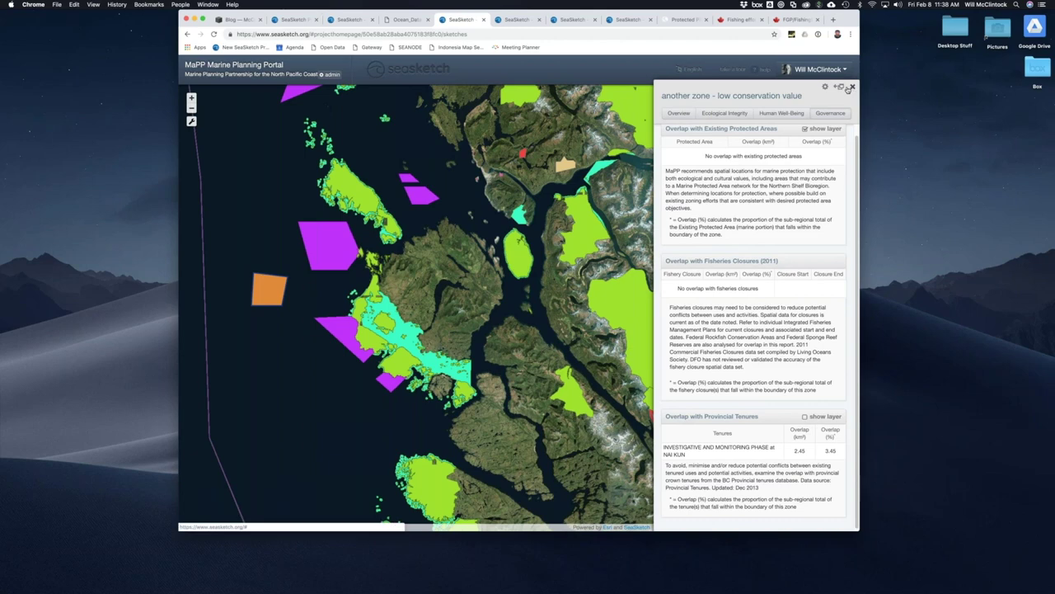
Step: Review the zone's Overview, Ecological Integrity, Human Well-Being and Governance reports again, examining the protected area, fisheries closure and provincial tenure overlaps
click(724, 113)
click(675, 114)
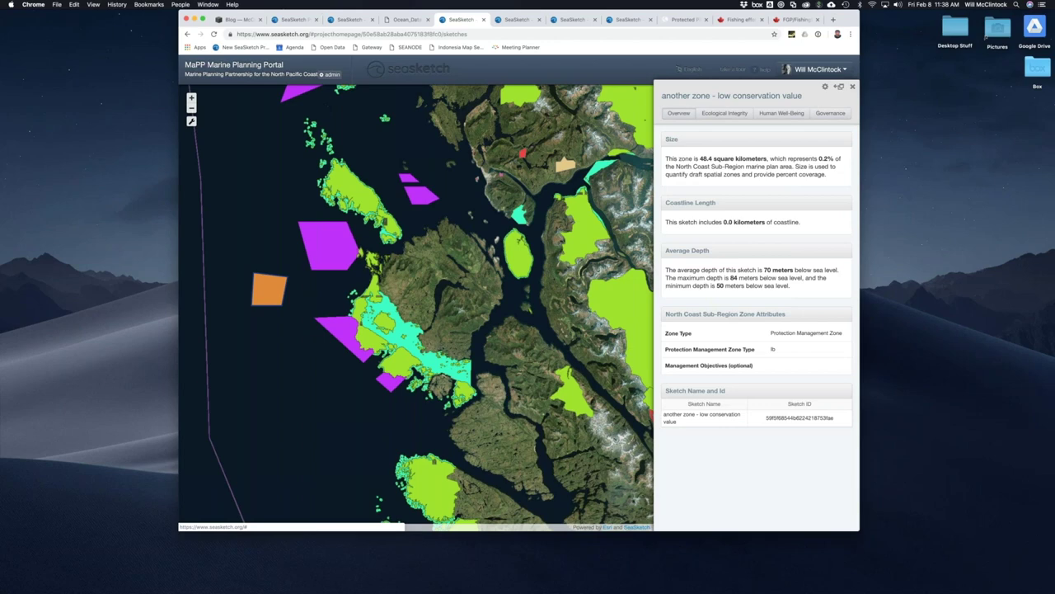
click(720, 115)
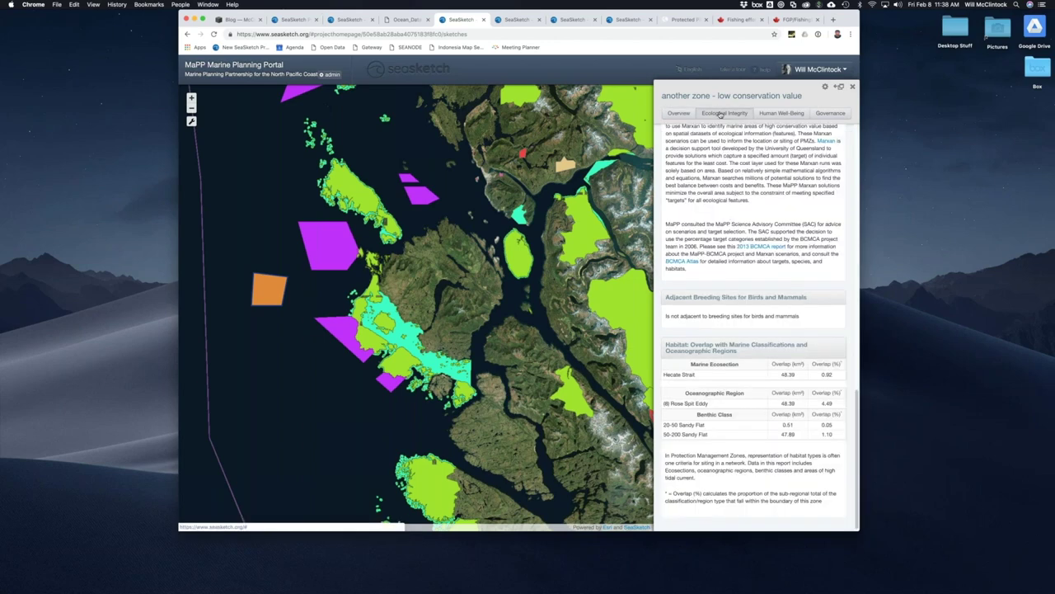
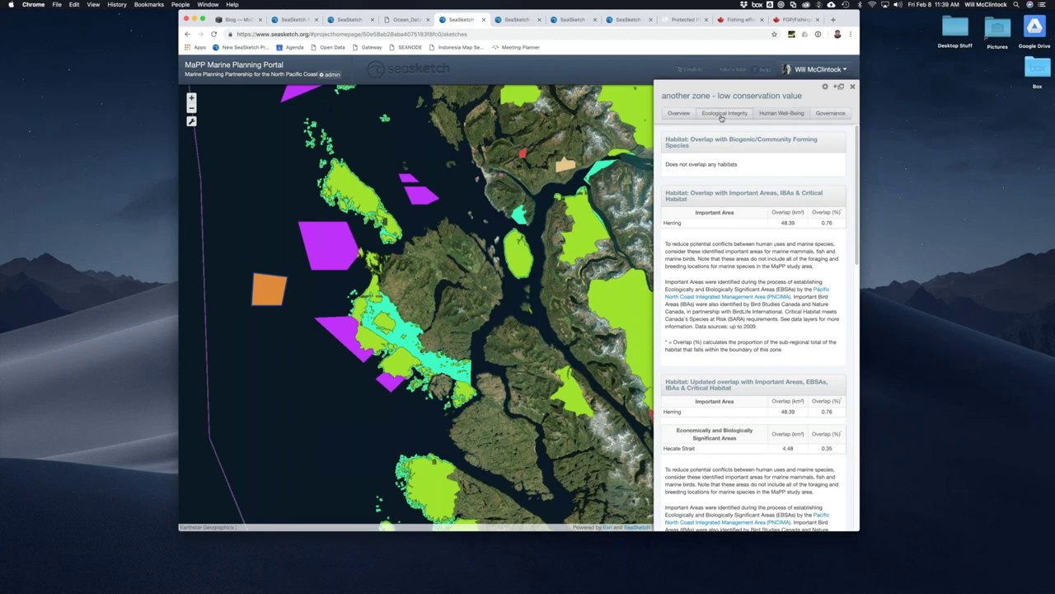
click(779, 113)
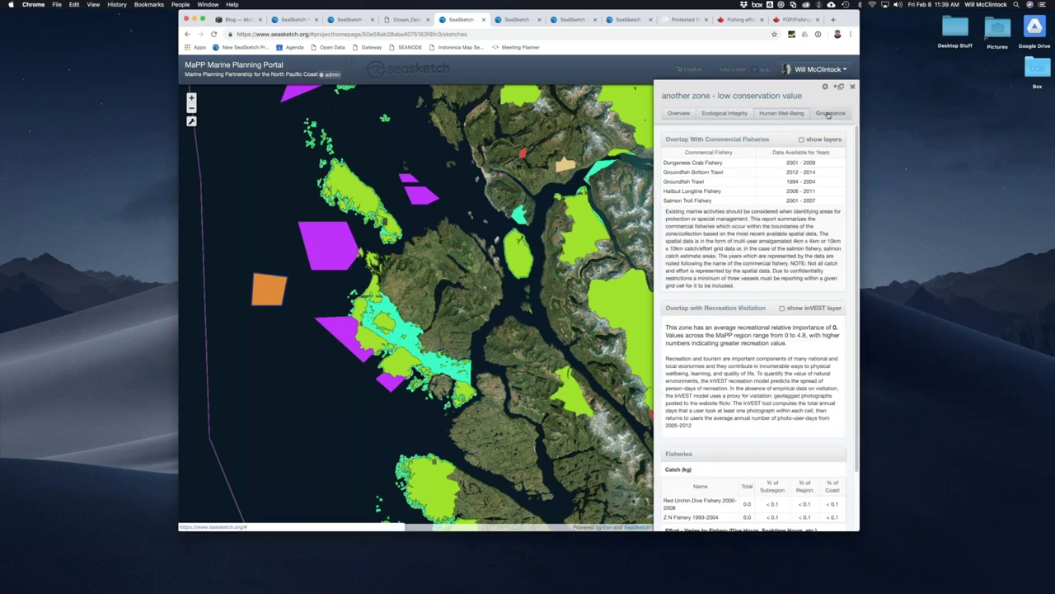
click(828, 113)
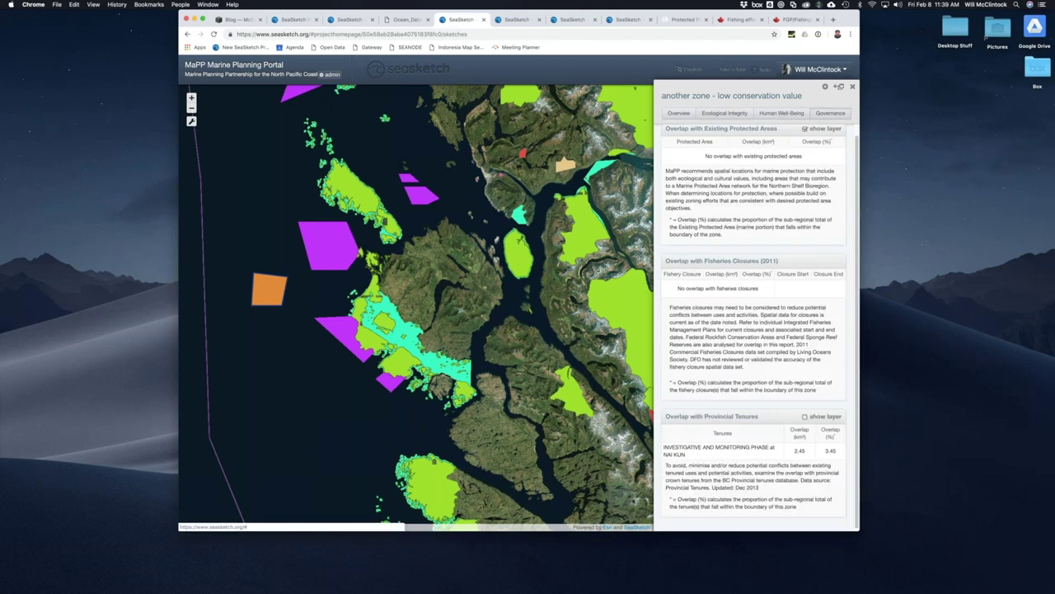
scroll(858, 168, up, 1)
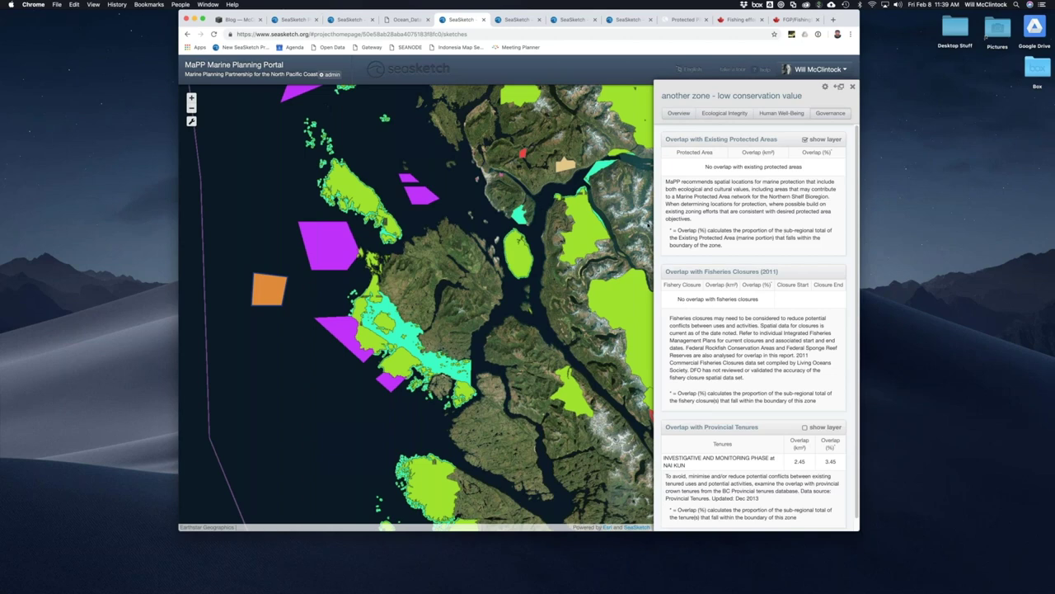
scroll(754, 330, down, 1)
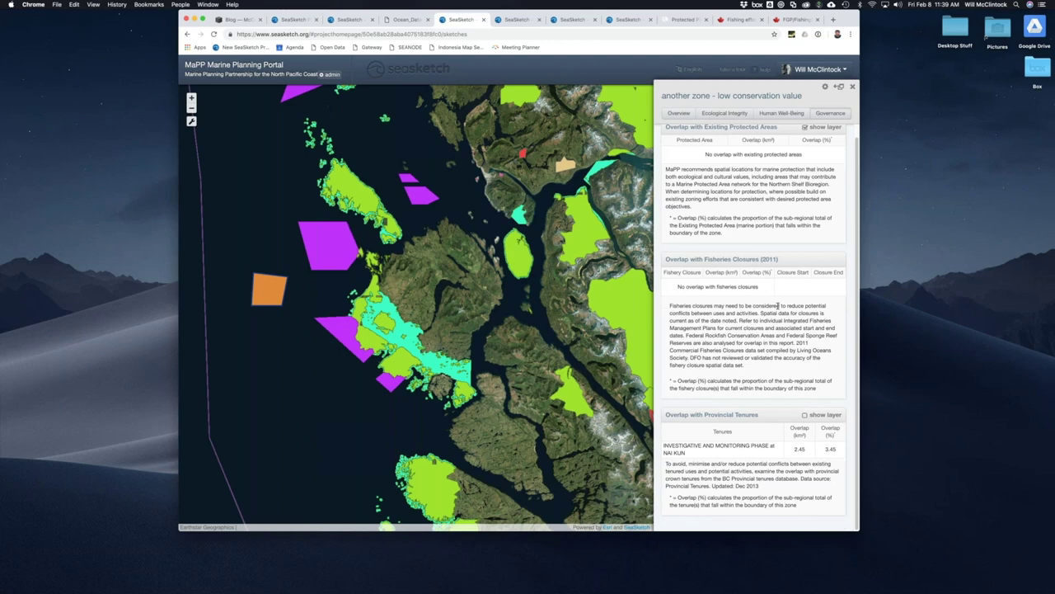
scroll(778, 305, up, 1)
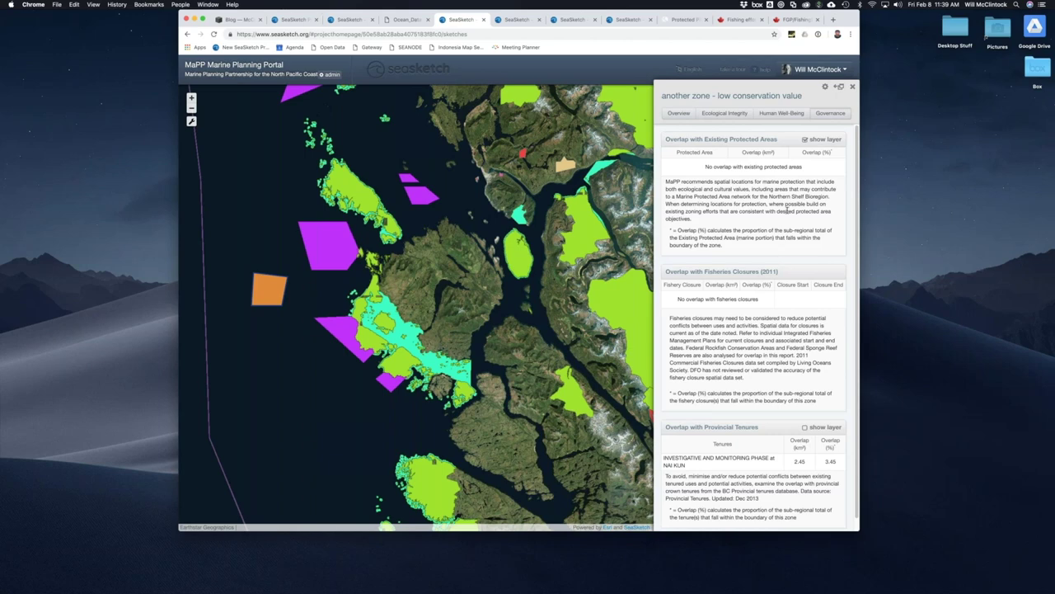
Step: Close the zone report and open the Central Coast Sub-Region Zone sketch class in the project's admin dashboard
click(855, 87)
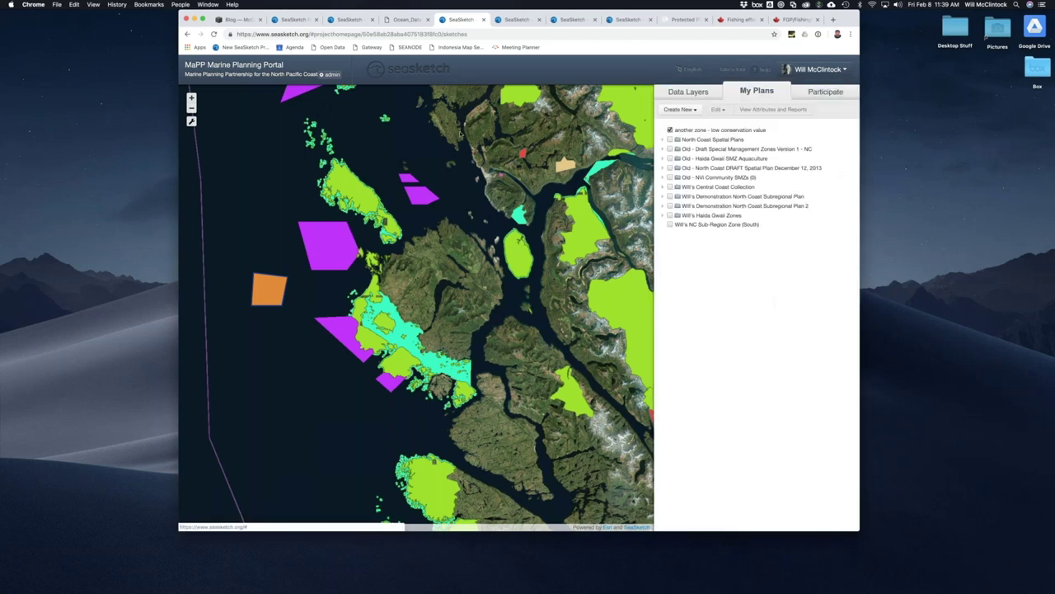
click(330, 75)
click(572, 96)
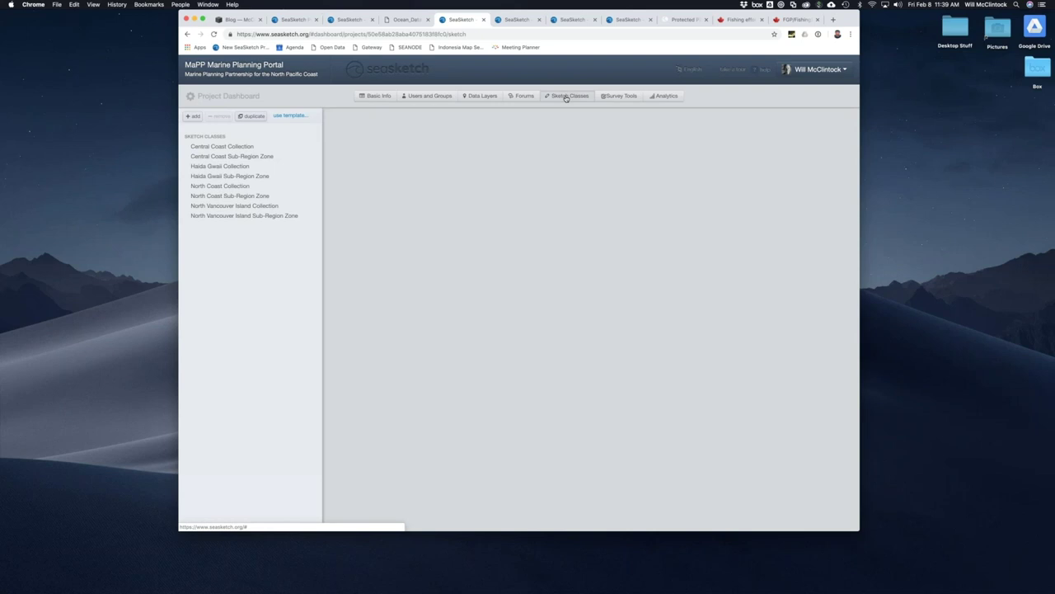
click(240, 157)
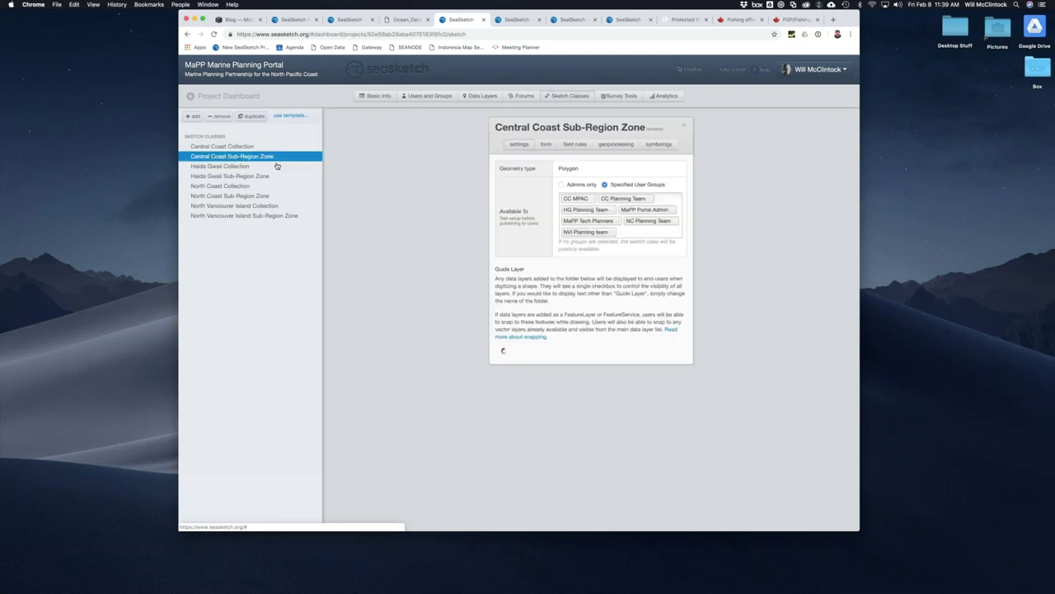
Step: Review the full list of geoprocessing services assigned to the Central Coast Sub-Region Zone sketch class
click(619, 145)
drag(691, 181, 689, 237)
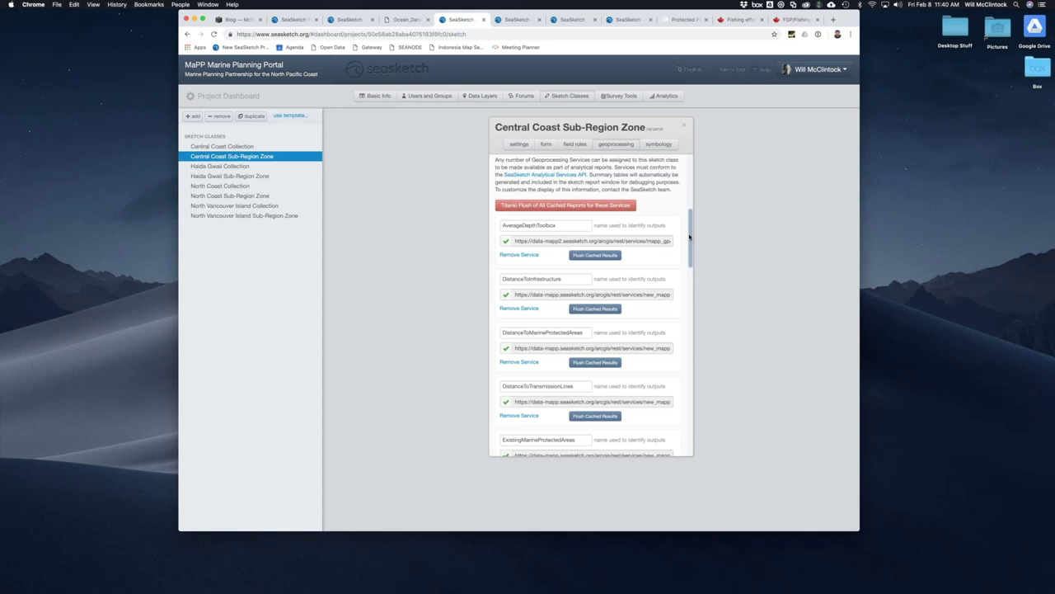
scroll(689, 239, down, 3)
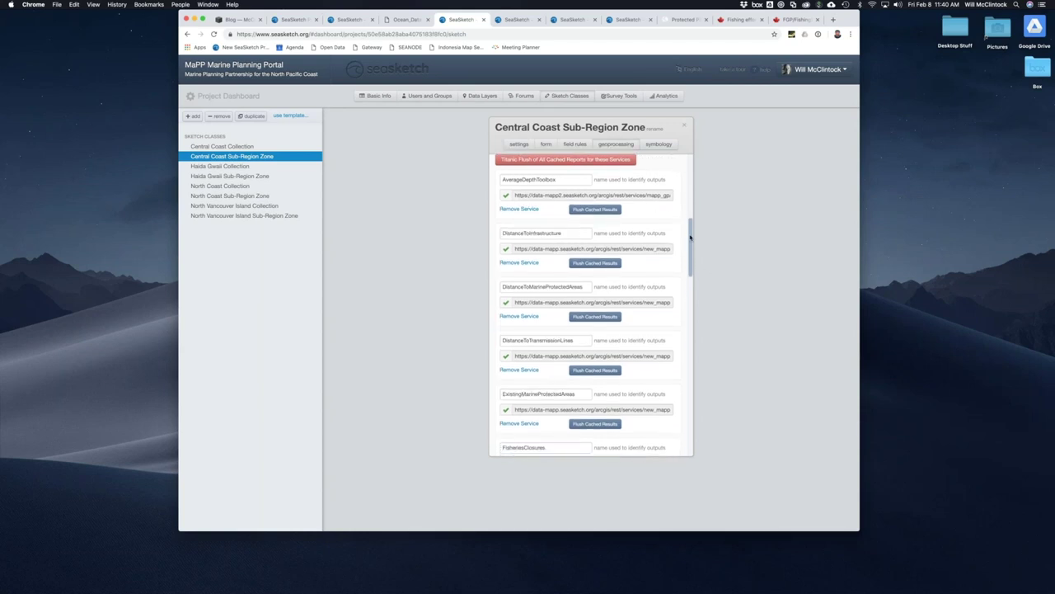
drag(691, 233, 675, 386)
scroll(673, 396, down, 5)
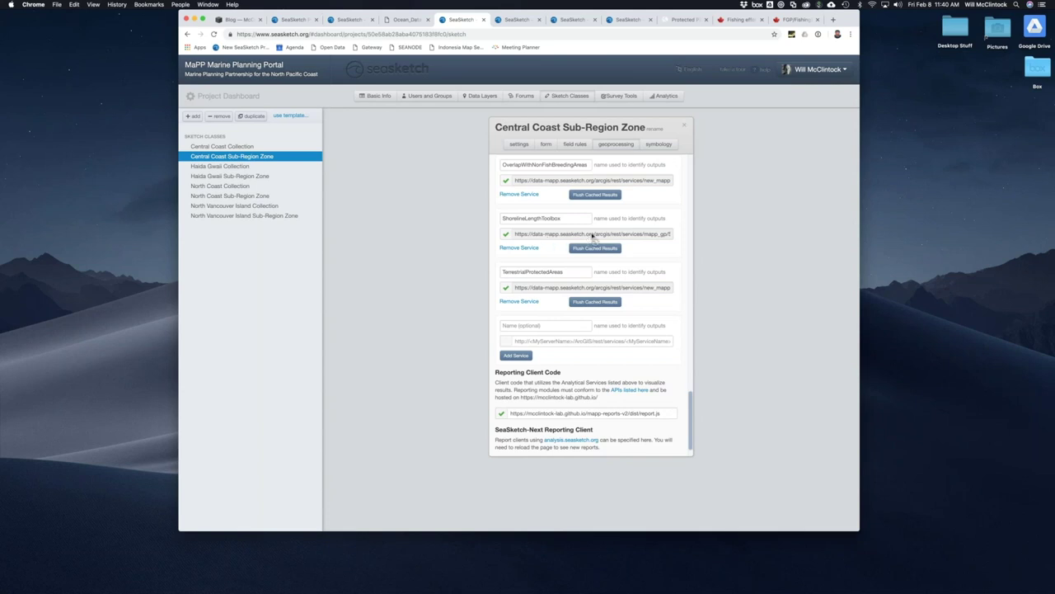
Step: Highlight the sketch class's Reporting Client Code URL and close the sketch class settings
drag(511, 413, 665, 414)
click(665, 414)
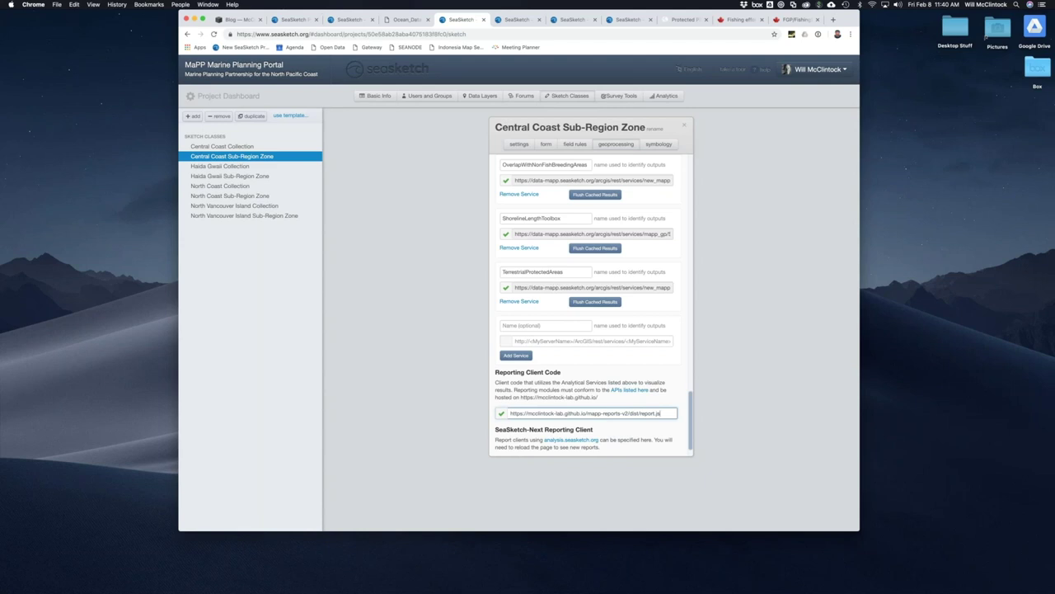
drag(667, 416, 508, 413)
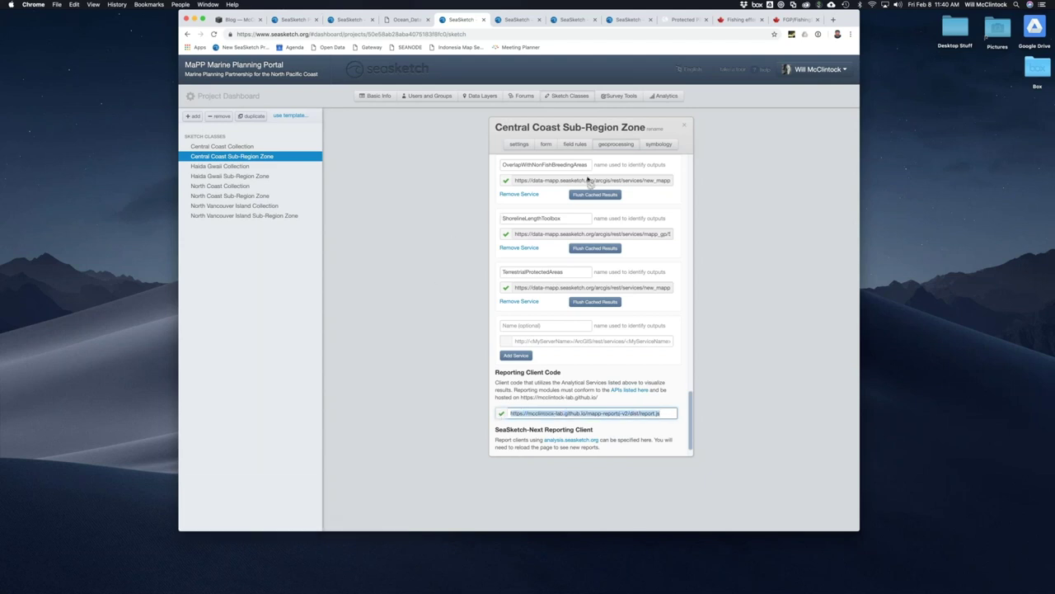
click(685, 127)
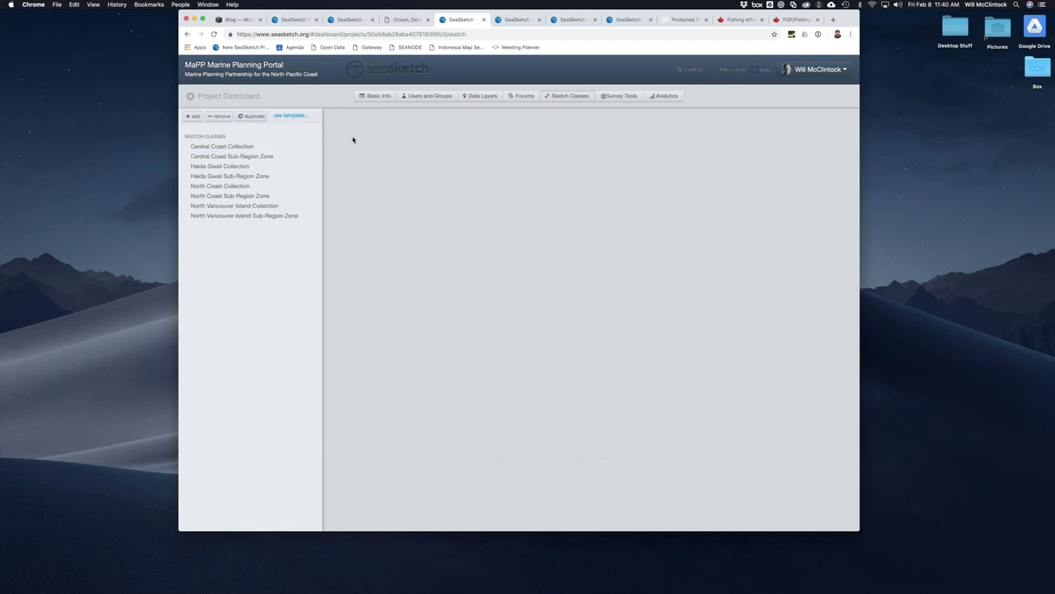
Step: Start a Demo Feedback Survey response in the Marine Protected Area Network Planning project and zoom the map to North Vancouver Island
click(519, 21)
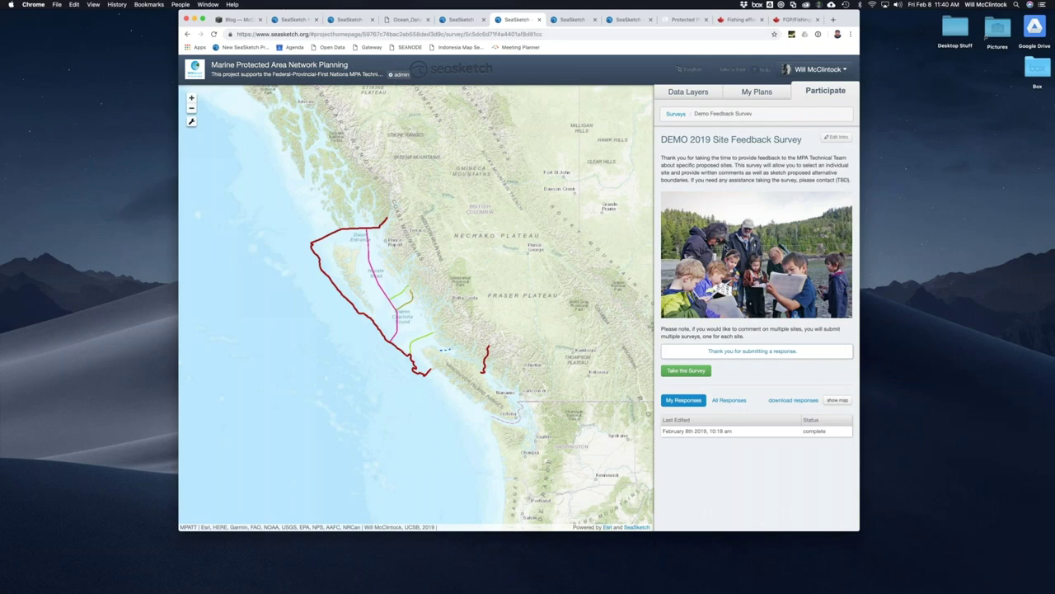
click(697, 372)
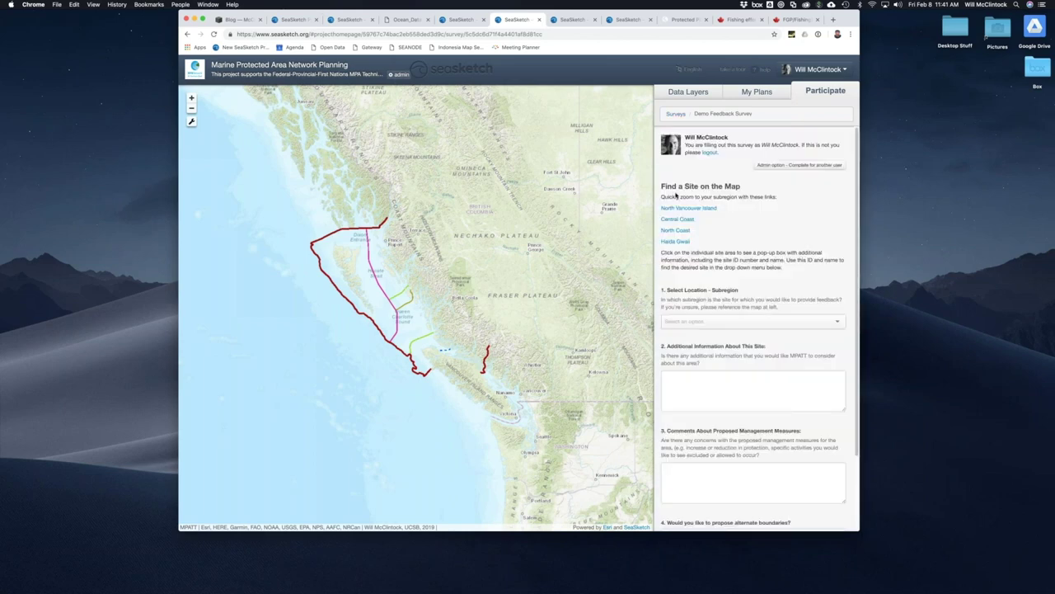
click(696, 208)
Step: Find the Spatial F - Fragments layer in the project's data layers and hide it from the map
click(693, 91)
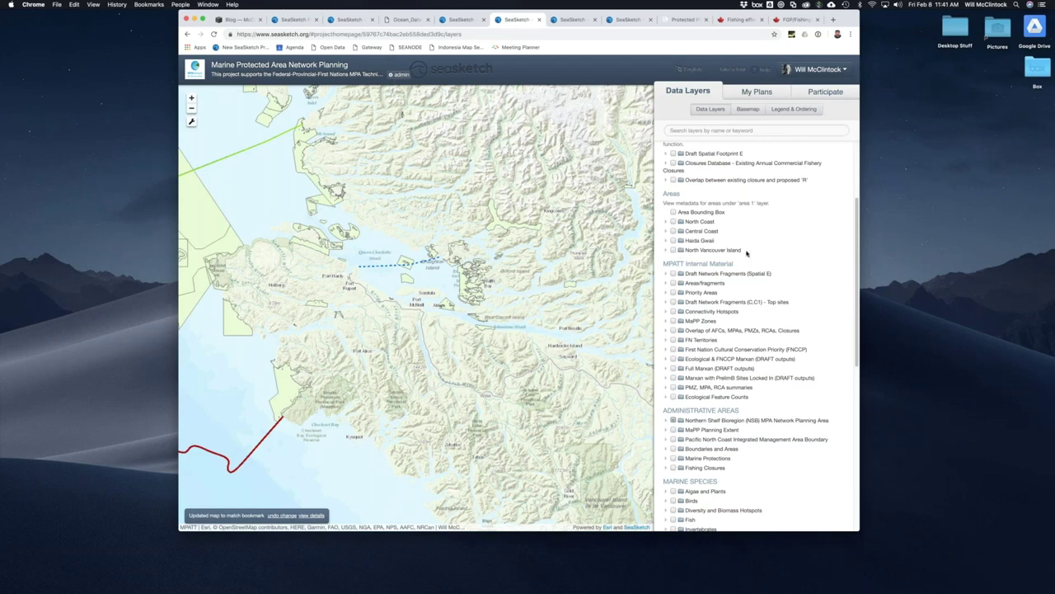
scroll(747, 253, up, 3)
scroll(679, 337, down, 10)
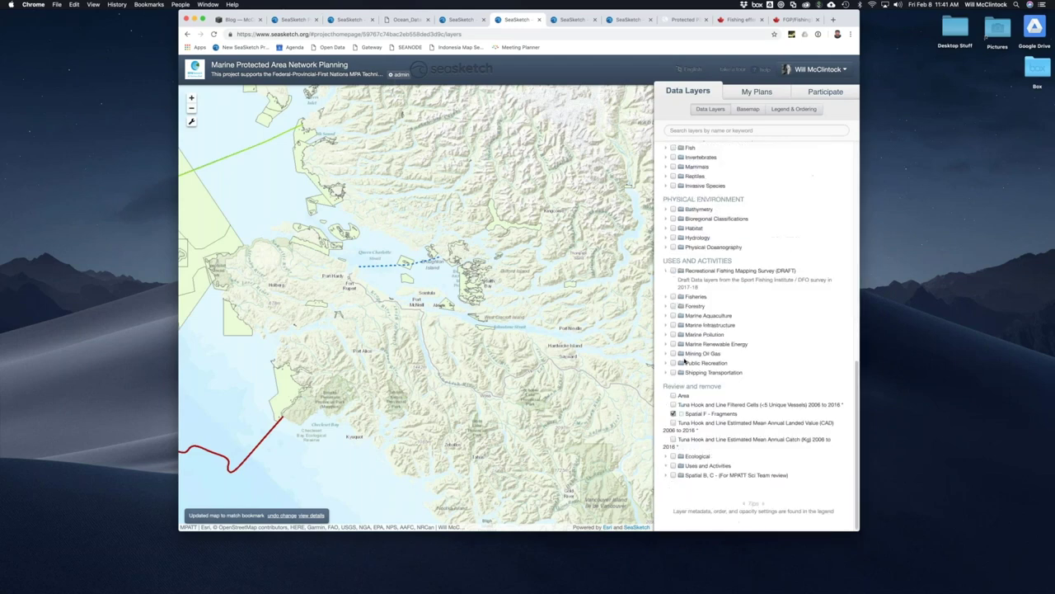
scroll(747, 329, up, 10)
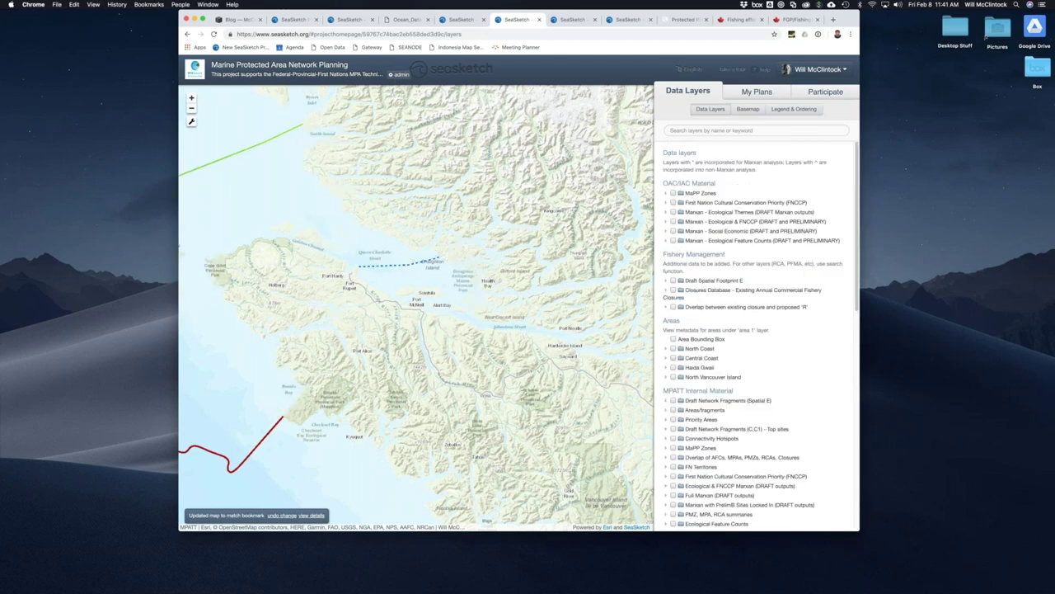
Step: Inspect the Fishery Management layer folders and briefly display the overlap between existing closure and proposed 'R' layers
click(667, 349)
click(667, 281)
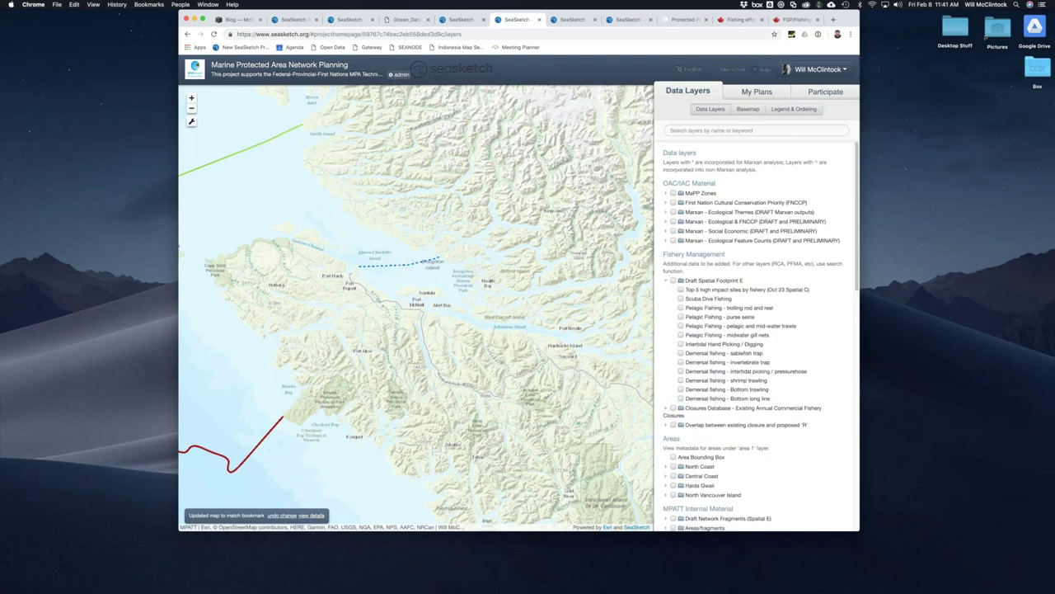
click(666, 280)
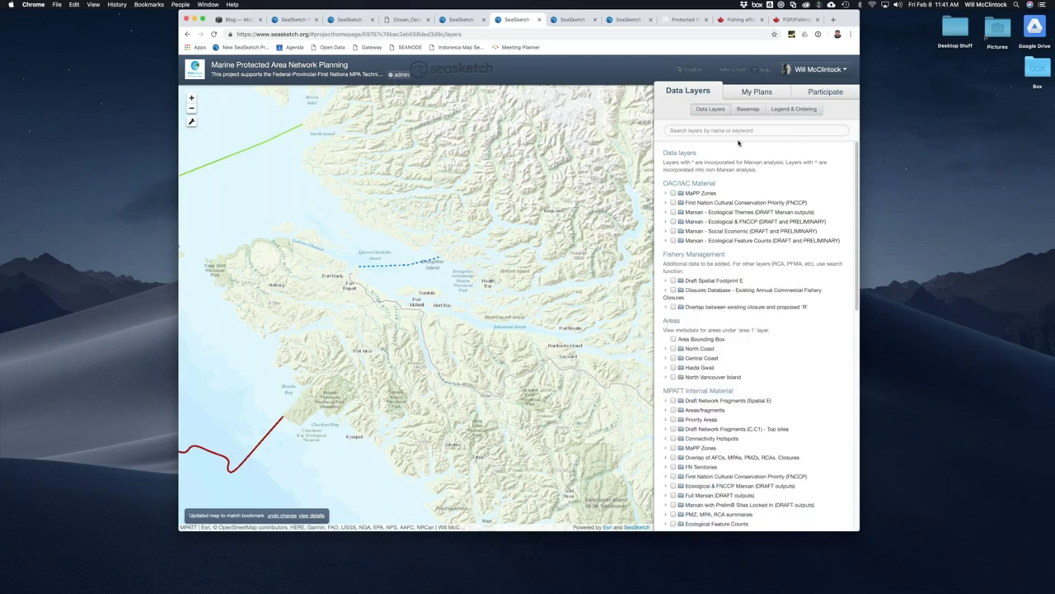
click(673, 307)
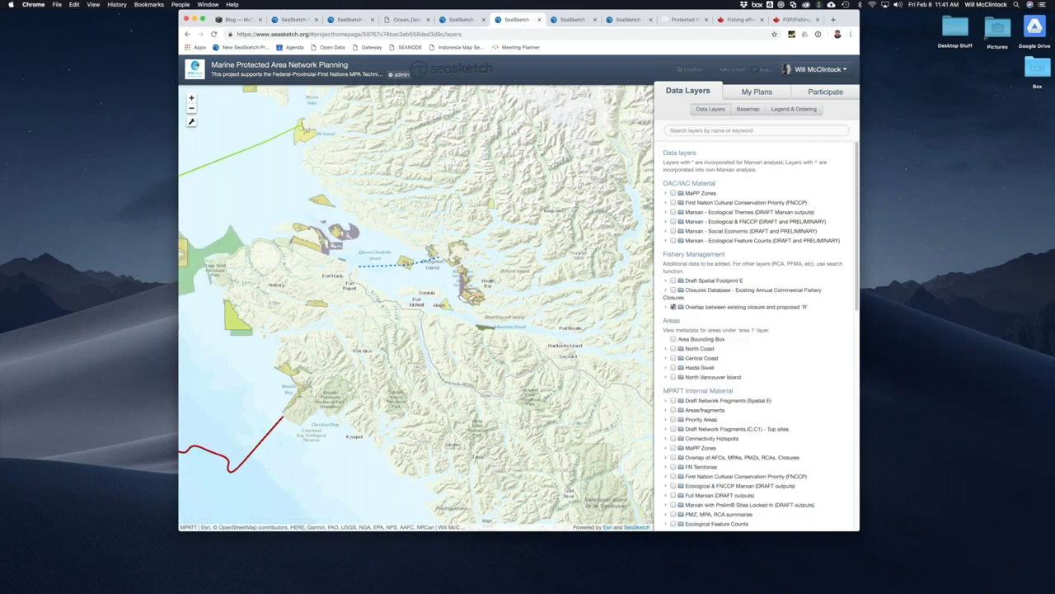
click(673, 308)
click(666, 290)
click(666, 290)
Step: Search the data layers for "draft e" and display the Spatial E - fragment layer from Draft Network Fragments
click(755, 130)
text(draft)
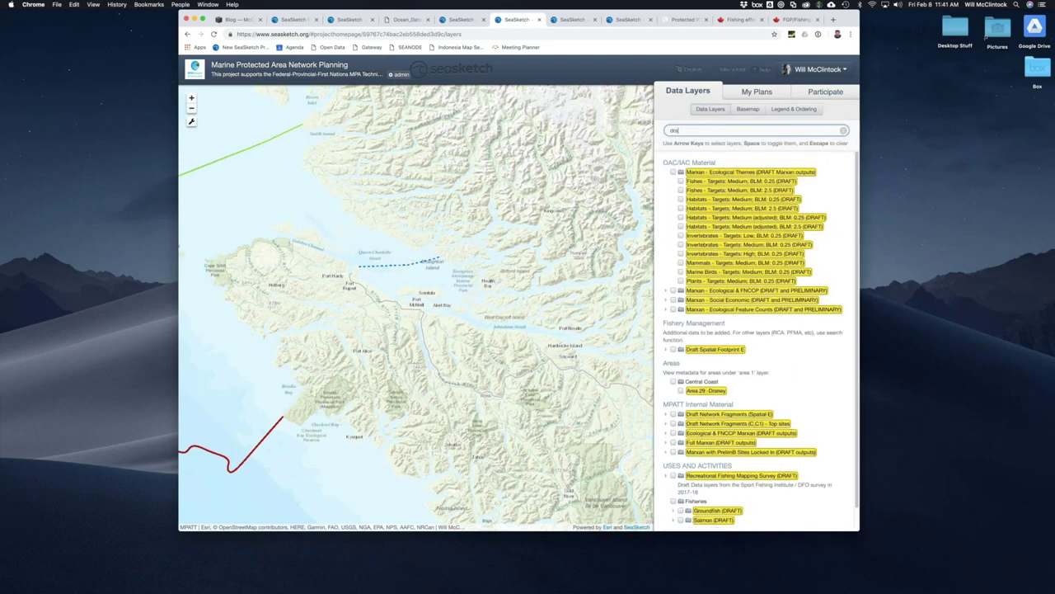
text( e)
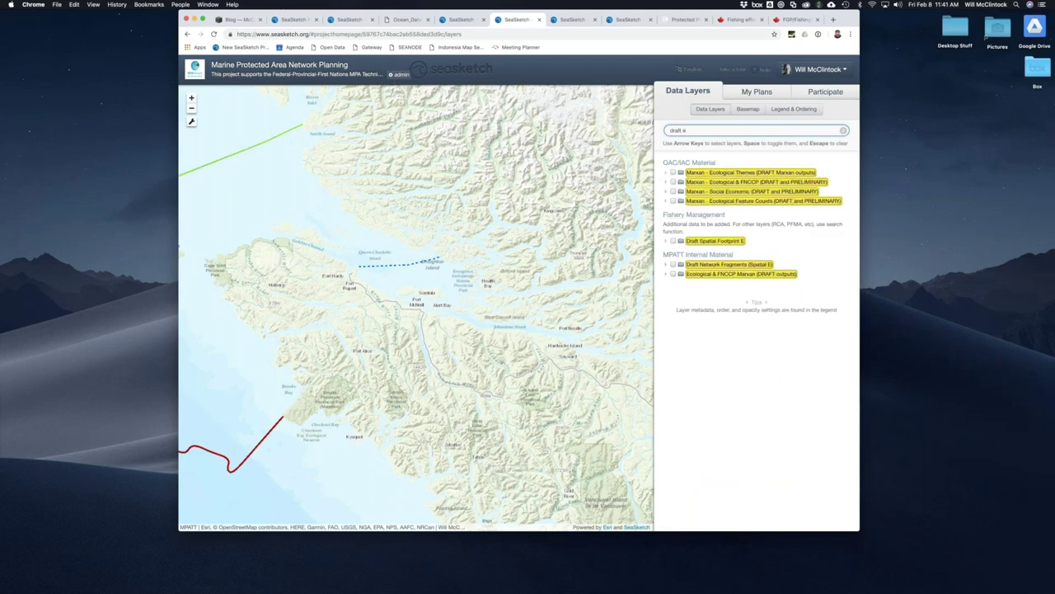
click(666, 241)
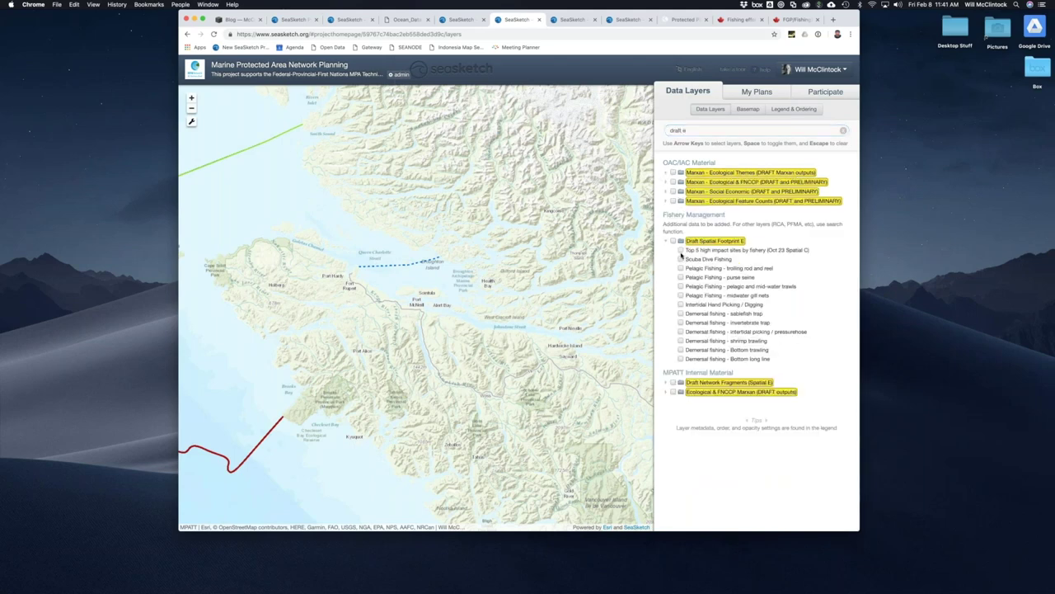
click(666, 383)
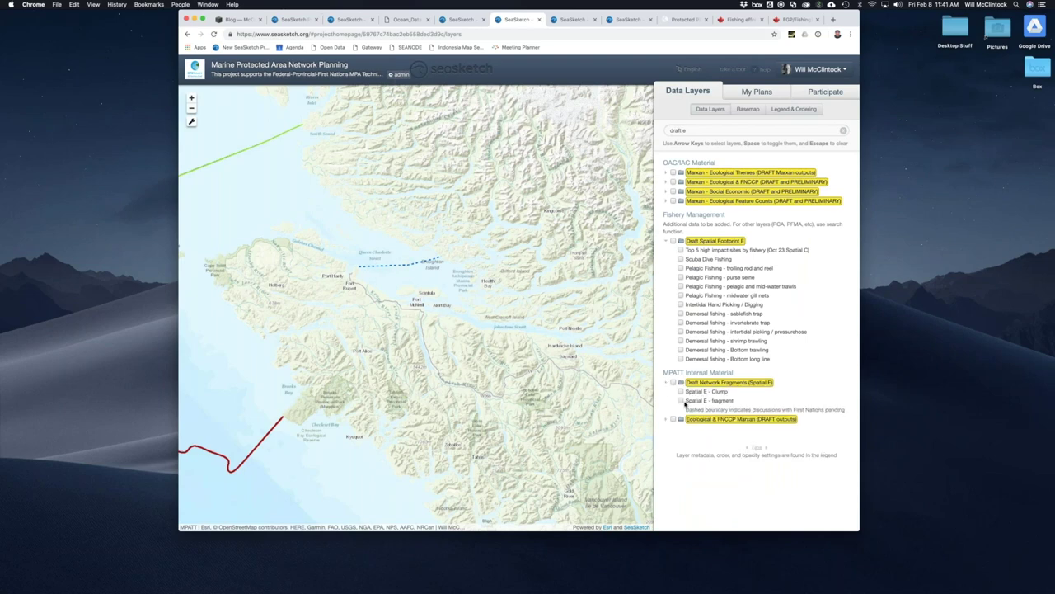
click(681, 400)
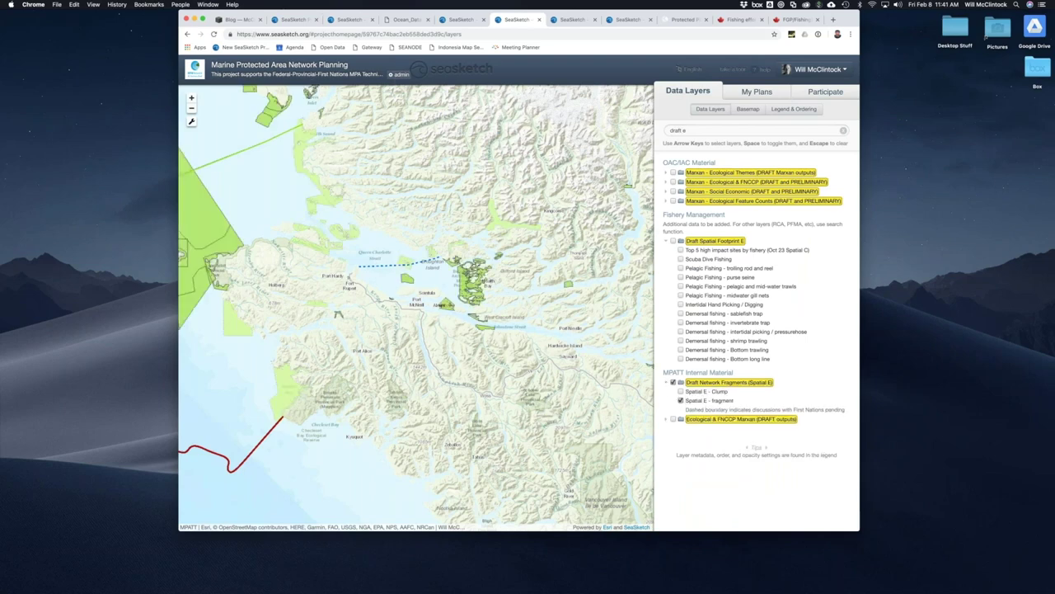
Step: Return to the feedback survey and view the details of a site fragment near Broughton Island on the map
click(757, 91)
click(825, 92)
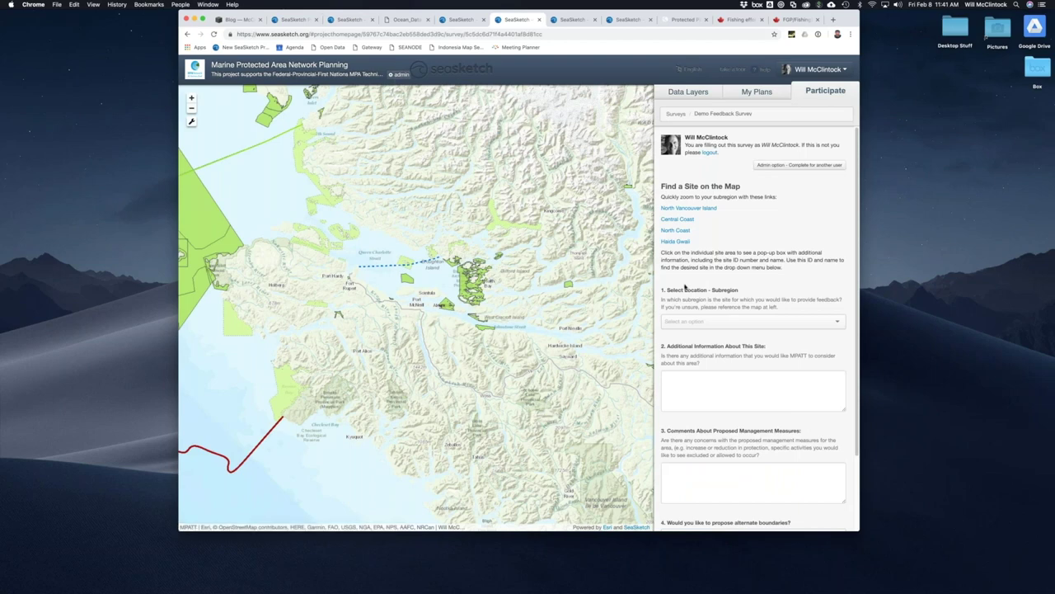
drag(362, 232, 314, 191)
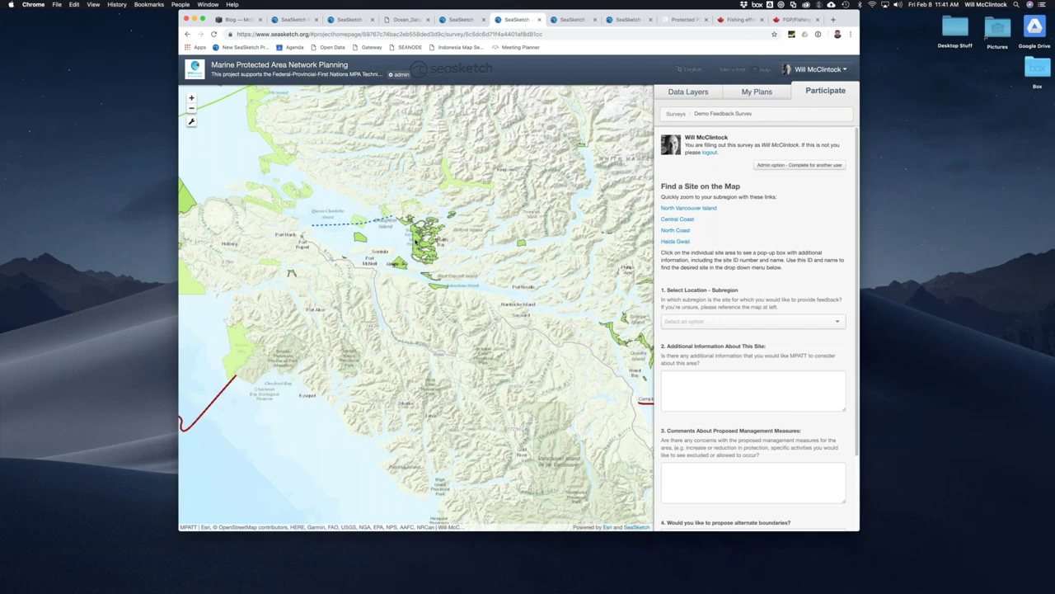
click(415, 241)
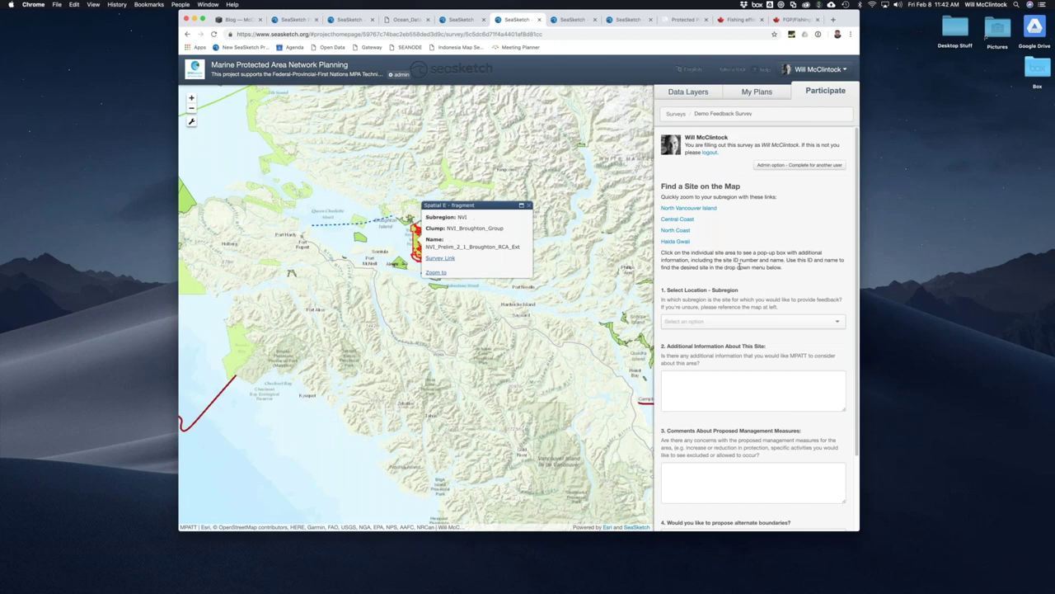
Step: Set the survey's subregion to North Vancouver Island and its site to NVI_Prelim_17_1_Topknot_RCA_Ext
click(733, 323)
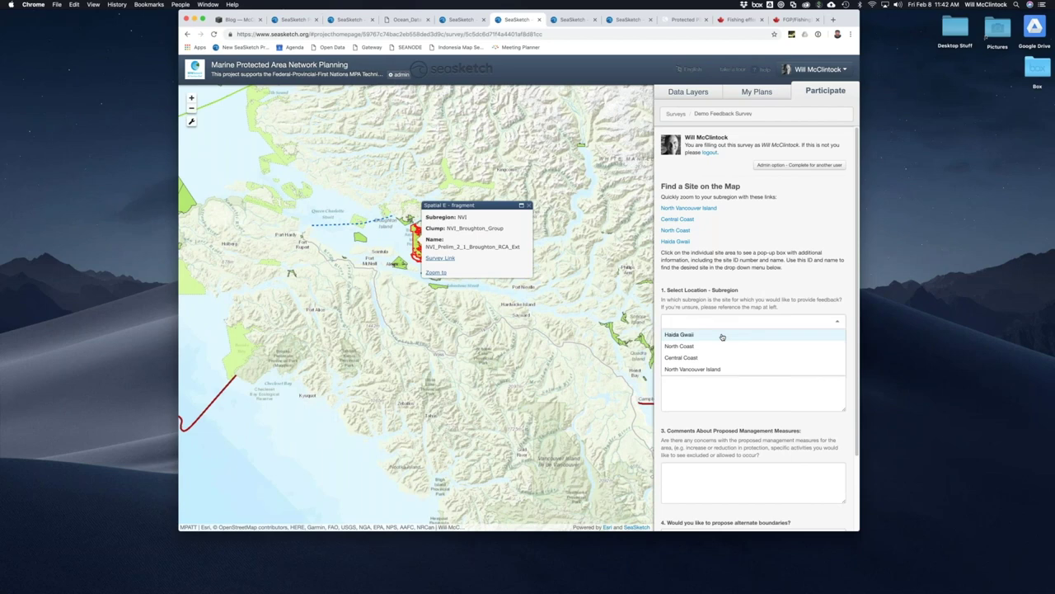
click(719, 369)
click(703, 389)
scroll(704, 404, down, 1)
text(NVI_Prelim_17_1_Topknot_RCA_Ext)
key(Return)
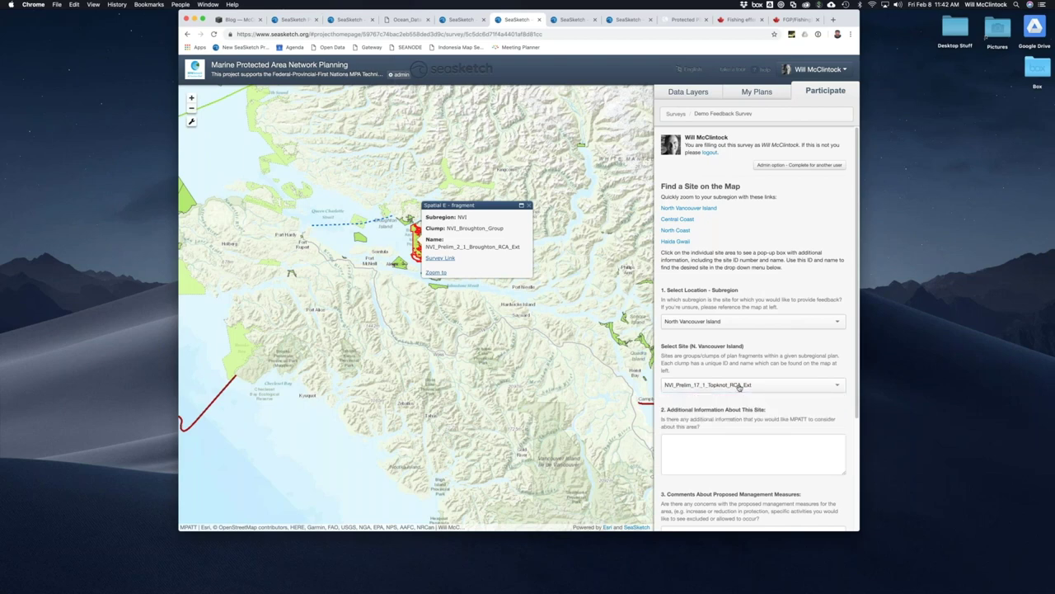
Step: Answer Yes to proposing alternate boundaries, leaving the additional information field blank
scroll(740, 388, down, 5)
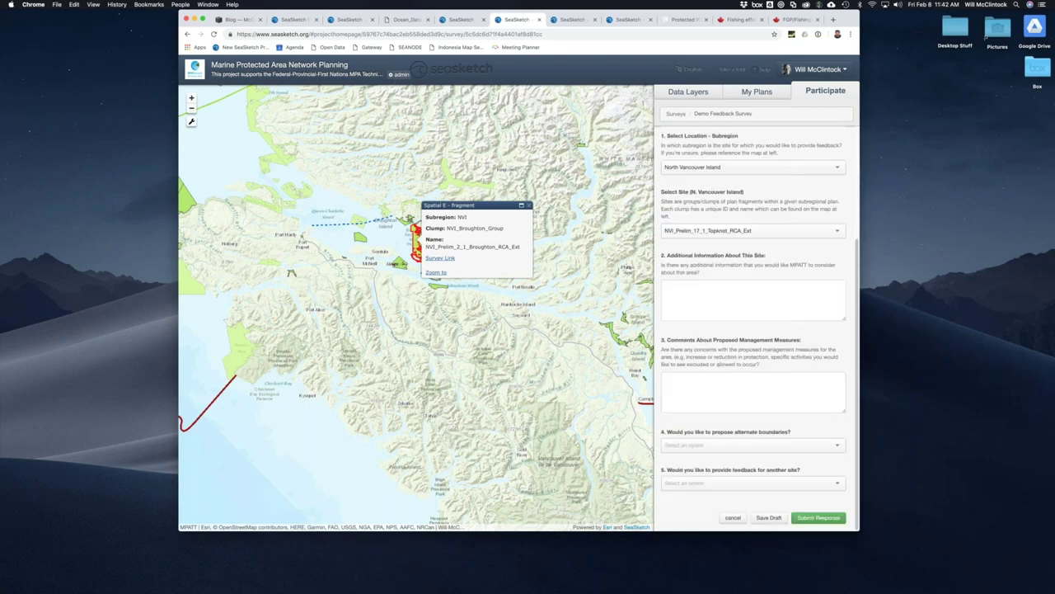
click(709, 302)
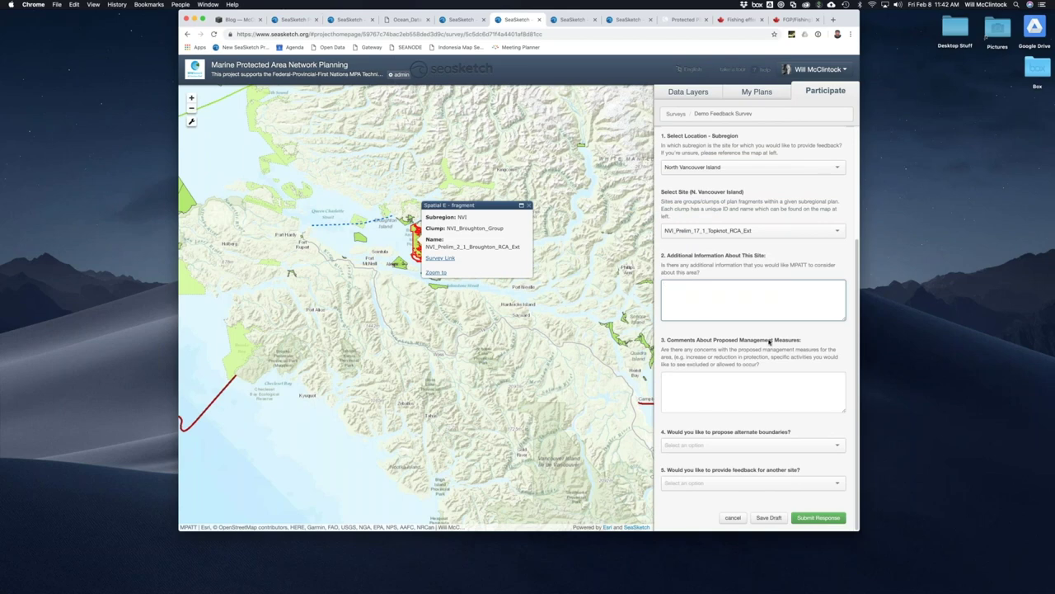
click(742, 446)
click(725, 460)
scroll(724, 460, down, 1)
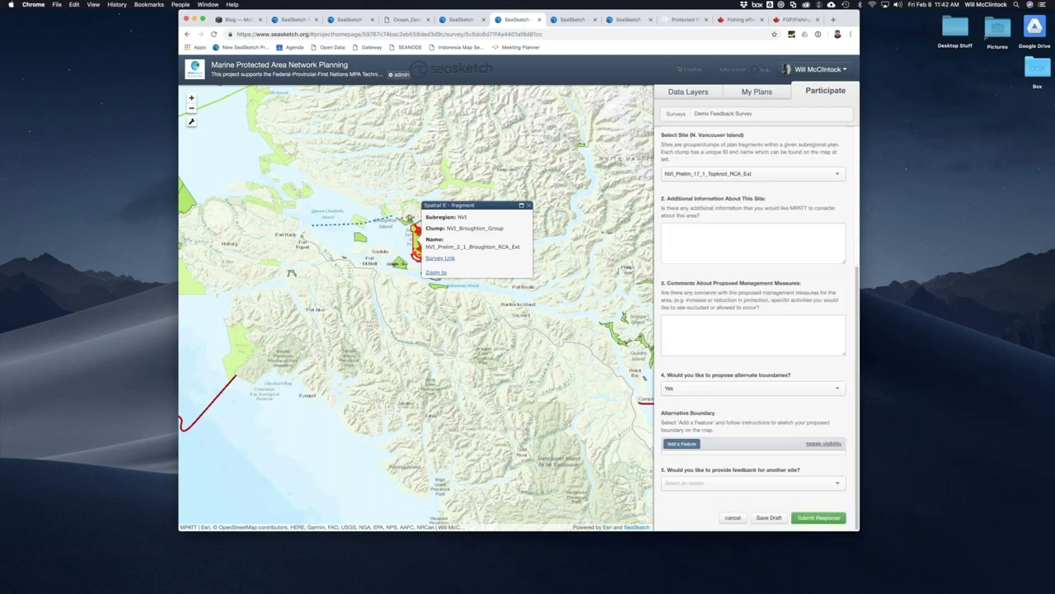
Step: Add an alternative boundary feature by sketching a six-sided polygon around Hardwicke Island on the map
click(681, 444)
click(589, 293)
click(515, 306)
click(503, 277)
click(536, 260)
double_click(577, 270)
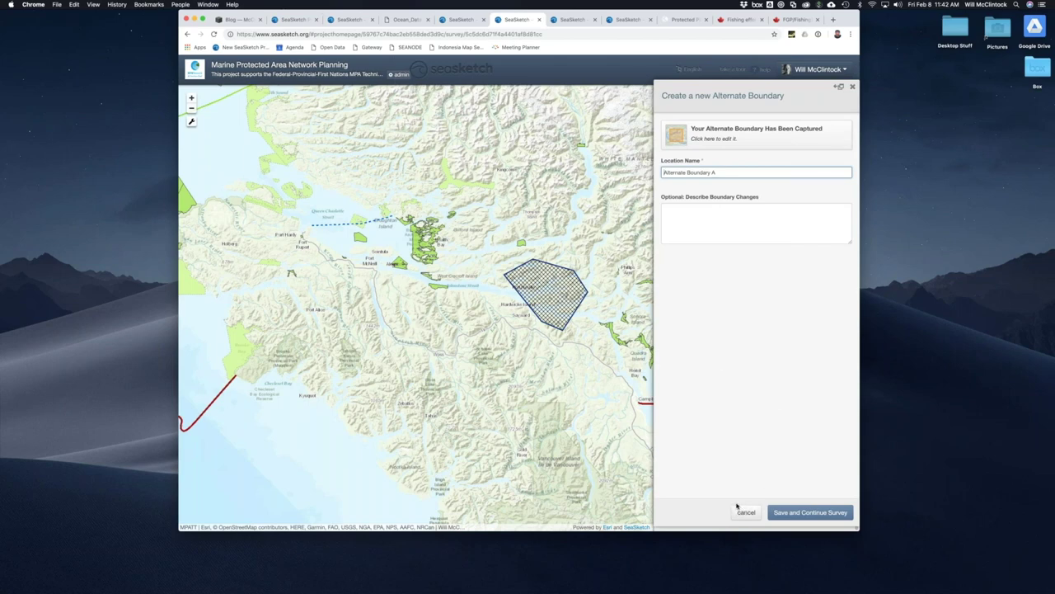
Step: Enter a short description of the boundary changes, save Alternate Boundary A and submit the survey response
click(665, 209)
text(test)
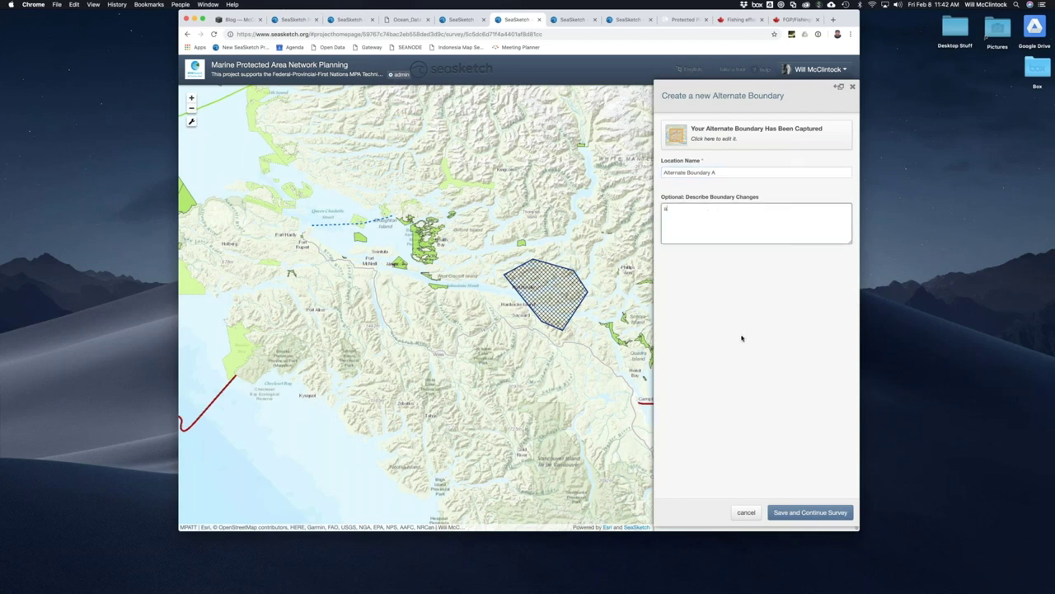
click(814, 513)
scroll(835, 391, down, 1)
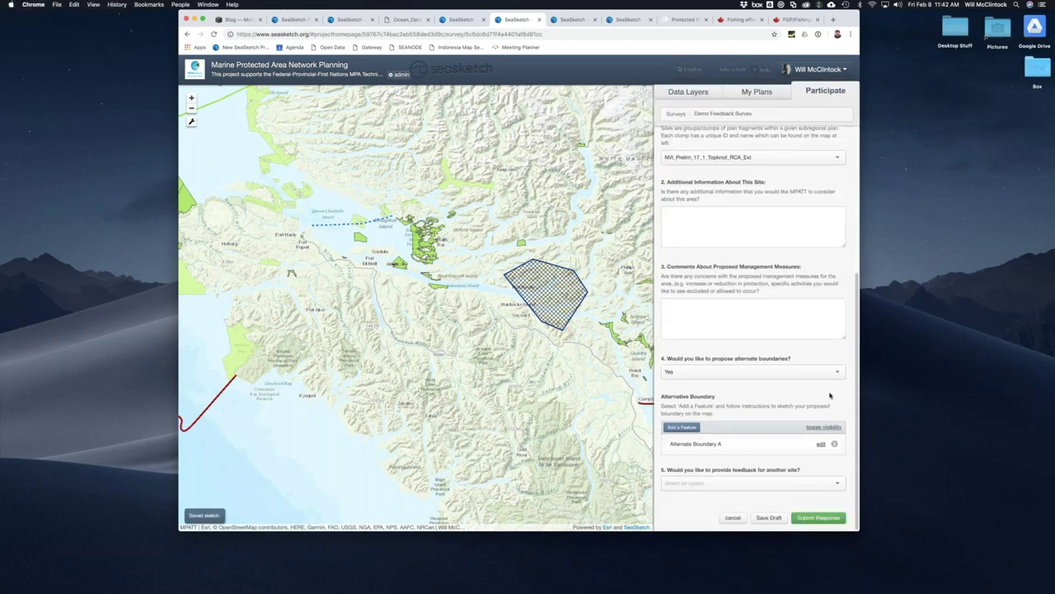
click(817, 517)
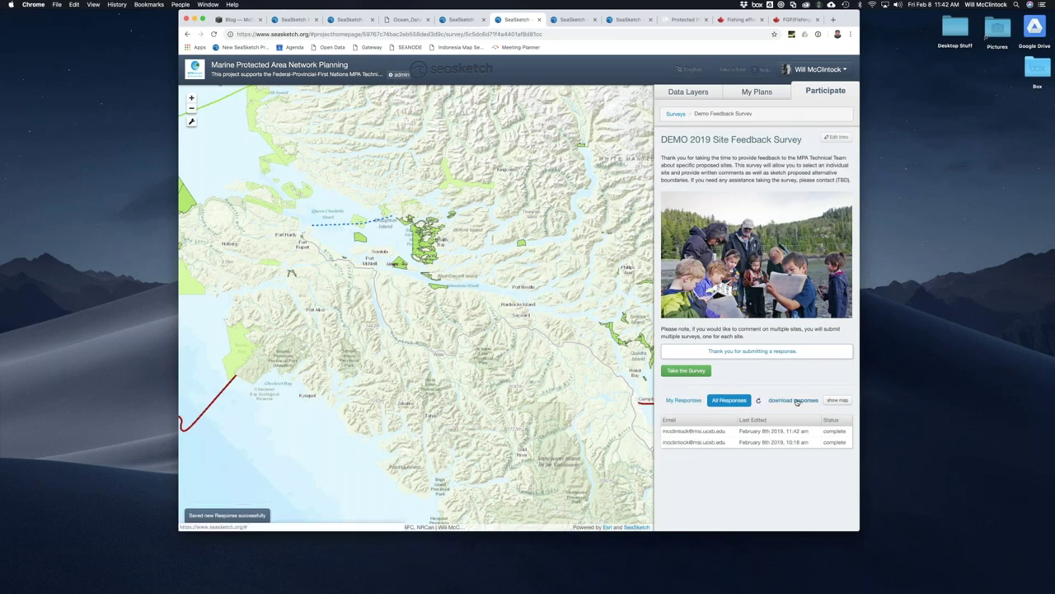
Step: Display the sketched boundaries from all survey responses on the map
click(838, 400)
click(837, 400)
click(837, 400)
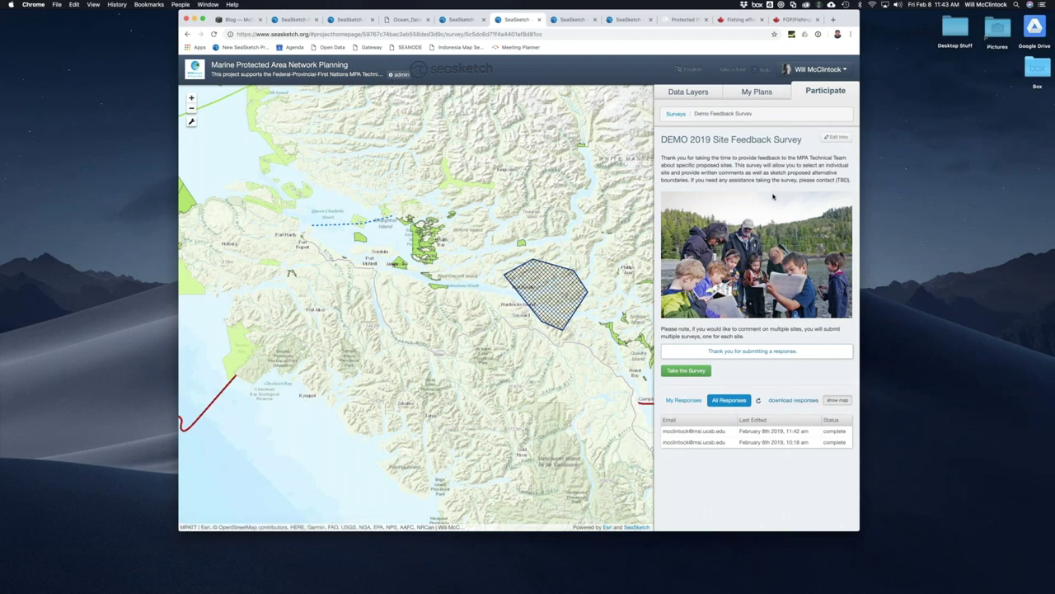
Step: Switch to the Hawaii Marine Managed Area Network Design project and view its list of data layers
click(572, 19)
click(624, 19)
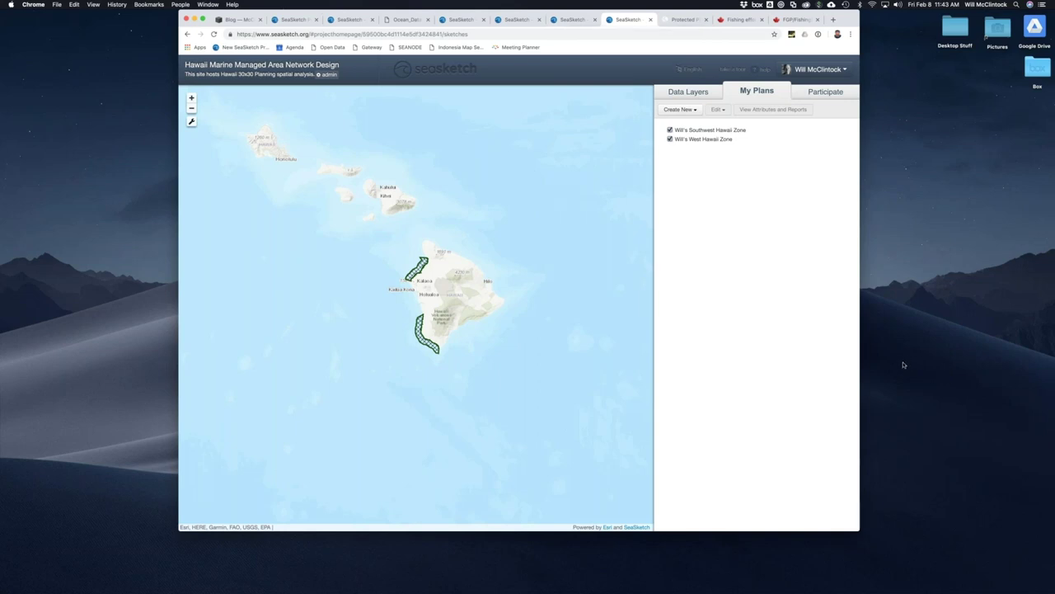
click(881, 504)
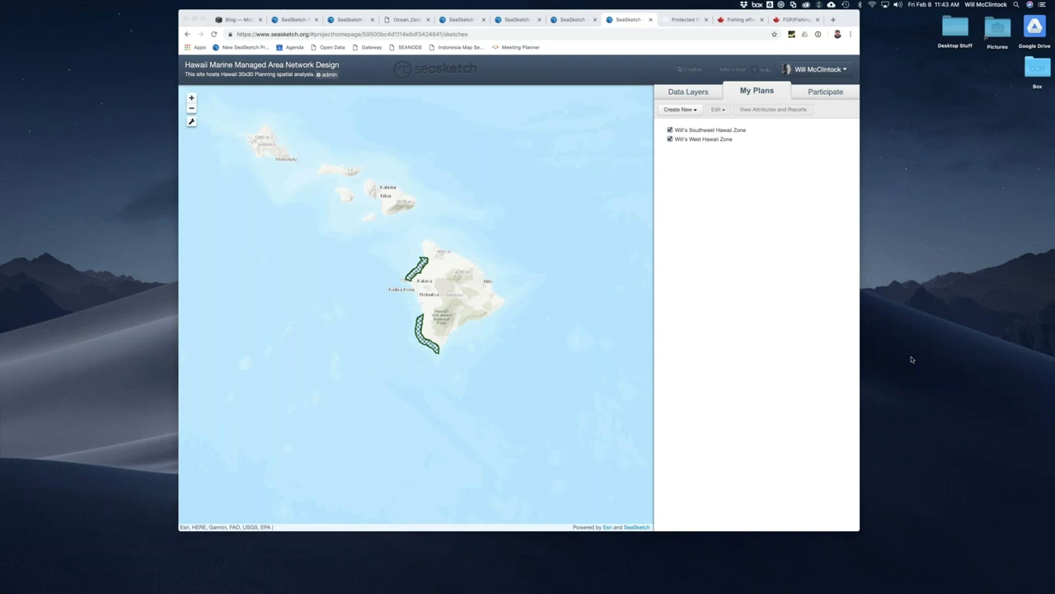
click(685, 90)
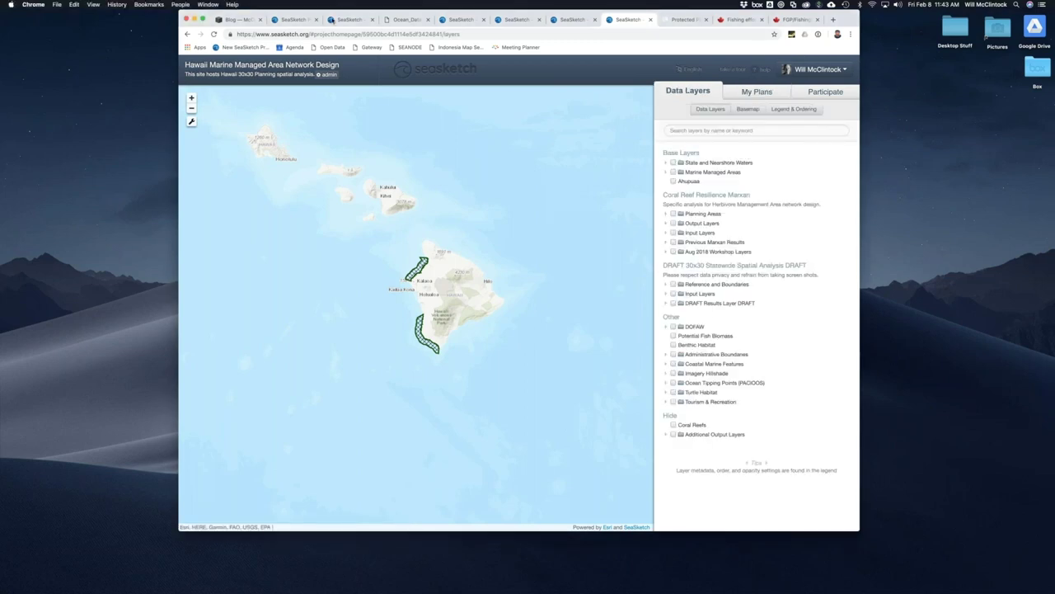
Step: View the NAFO Divisions layer's description from the Labrador Sea project and examine the host name in its map service URL
click(302, 20)
click(347, 20)
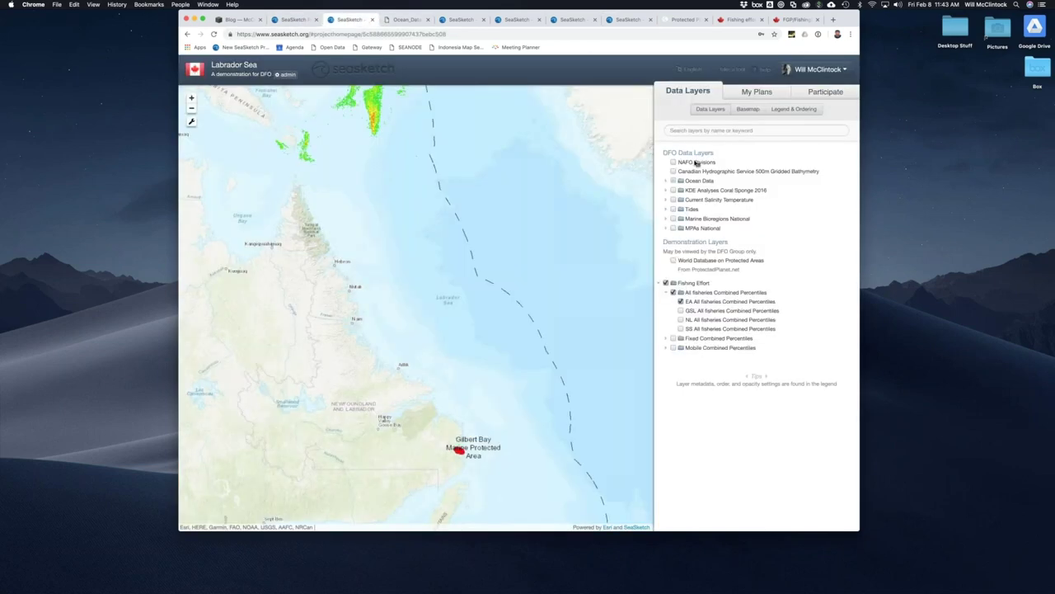
right_click(695, 163)
right_click(691, 164)
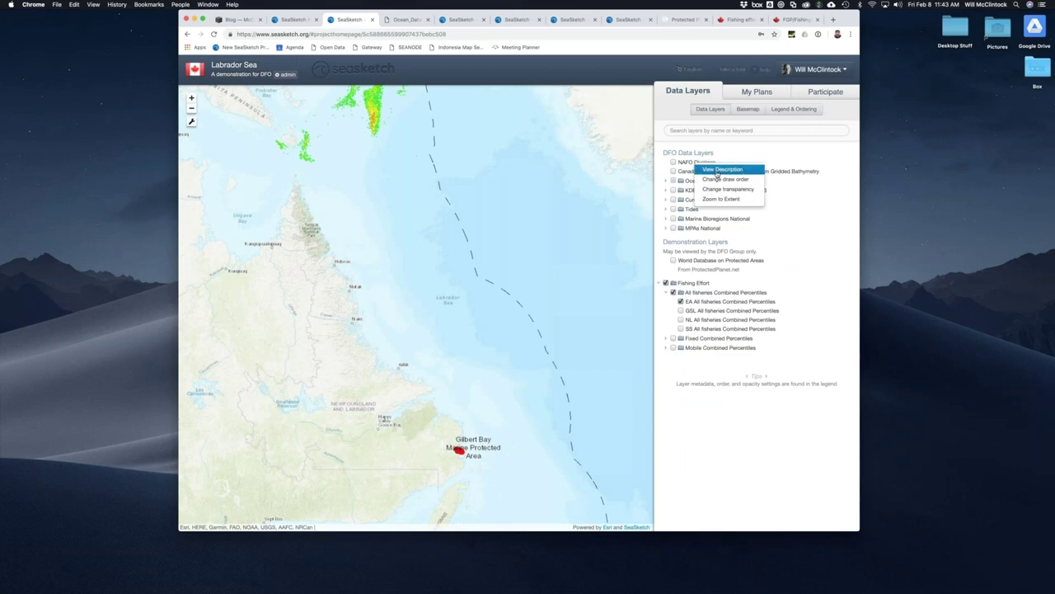
click(716, 171)
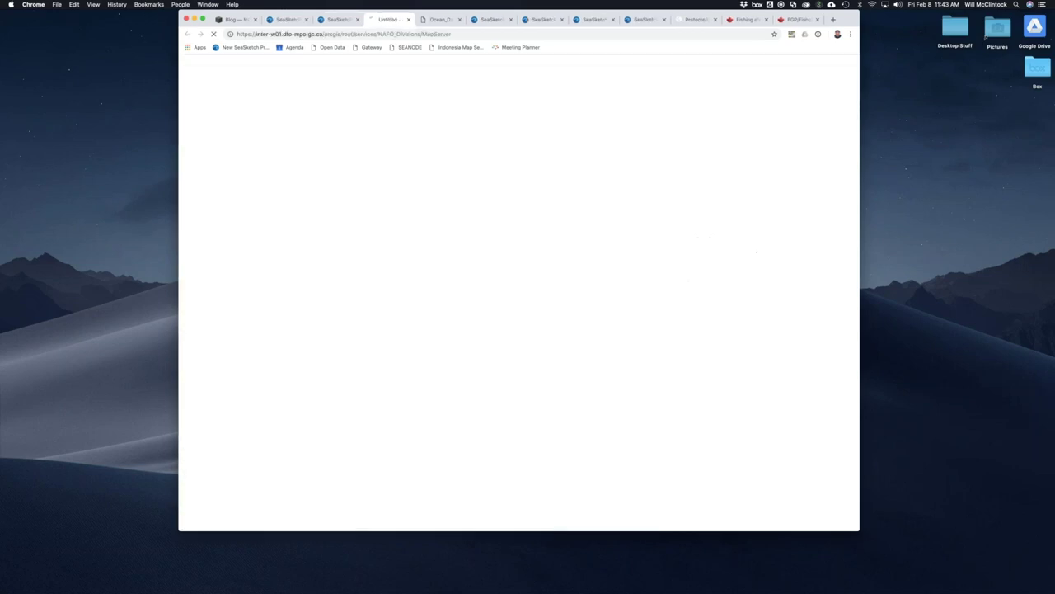
click(270, 32)
drag(255, 34, 323, 34)
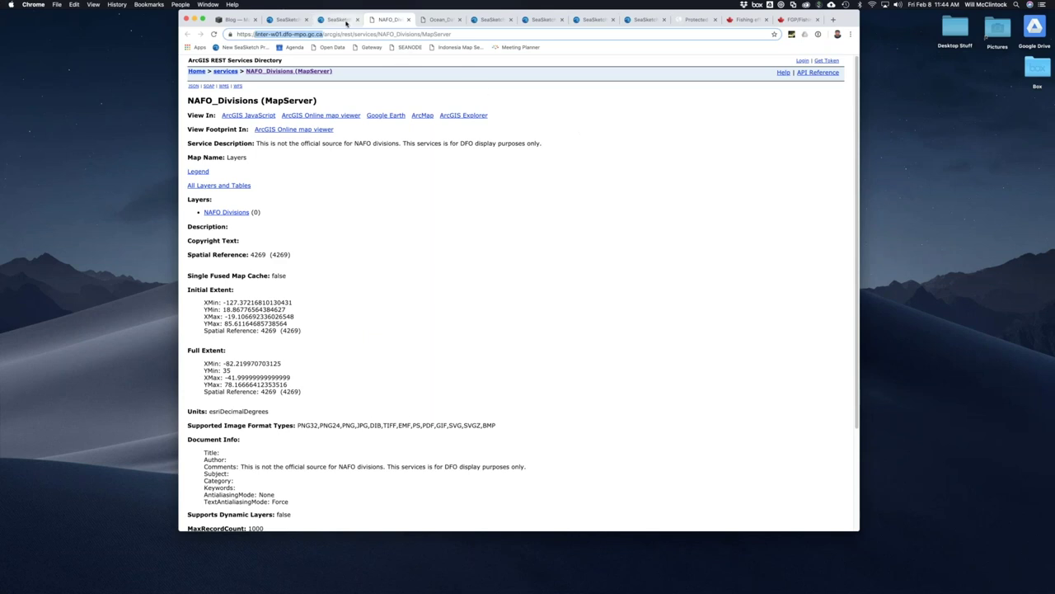
click(911, 369)
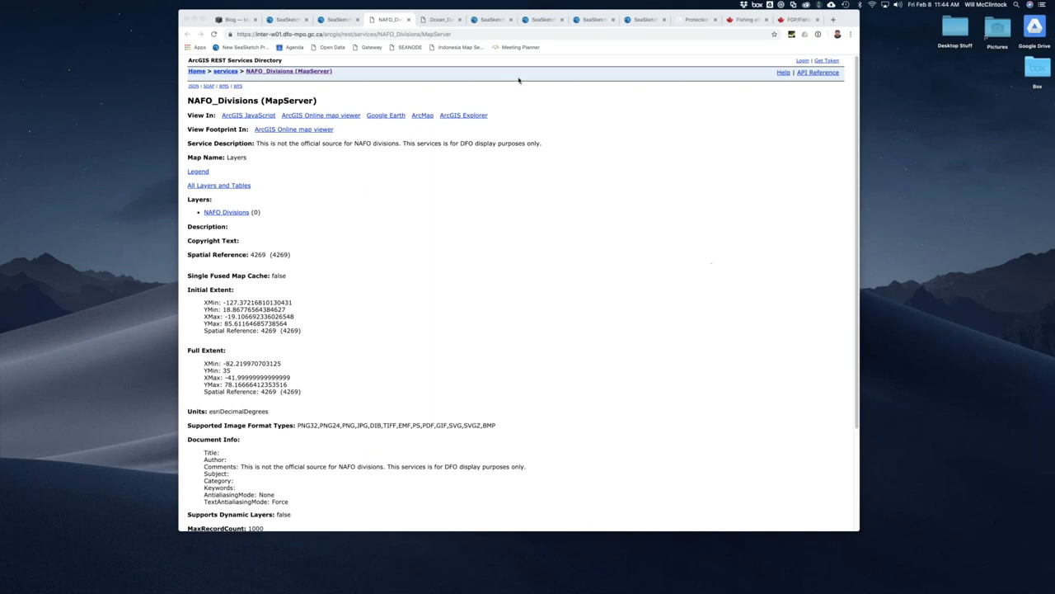
Step: Start a new MPA plan in the Labrador Sea project and sketch a four-sided polygon across the dashed line east of Labrador
click(338, 19)
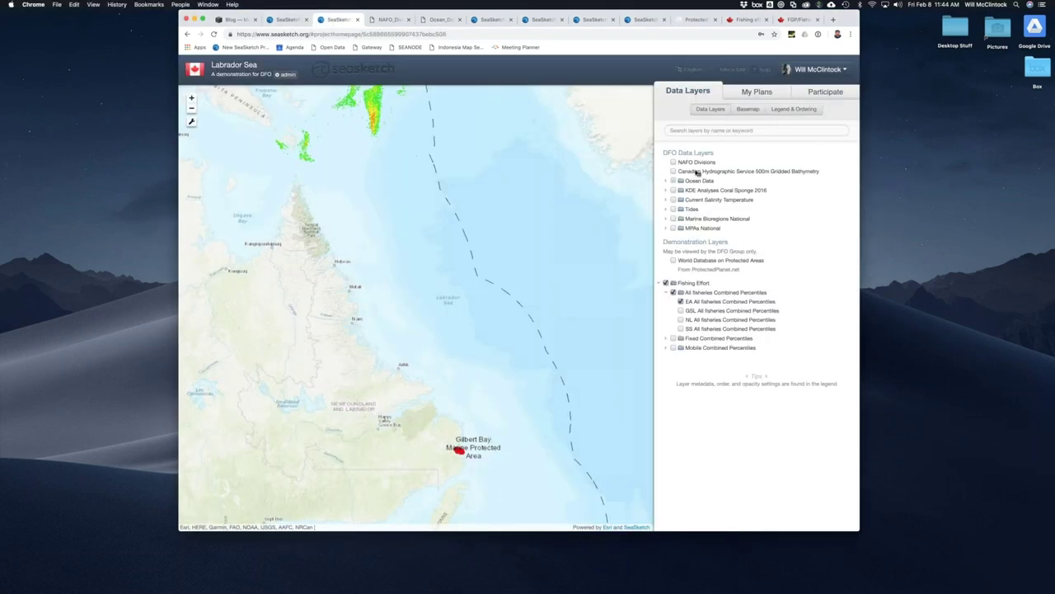
click(754, 96)
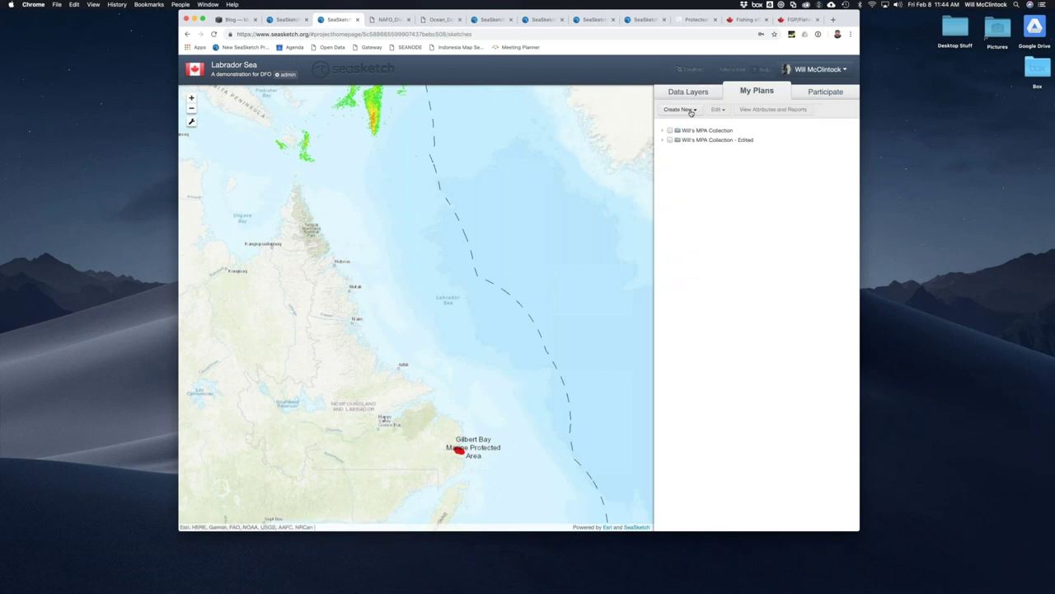
click(691, 110)
click(682, 121)
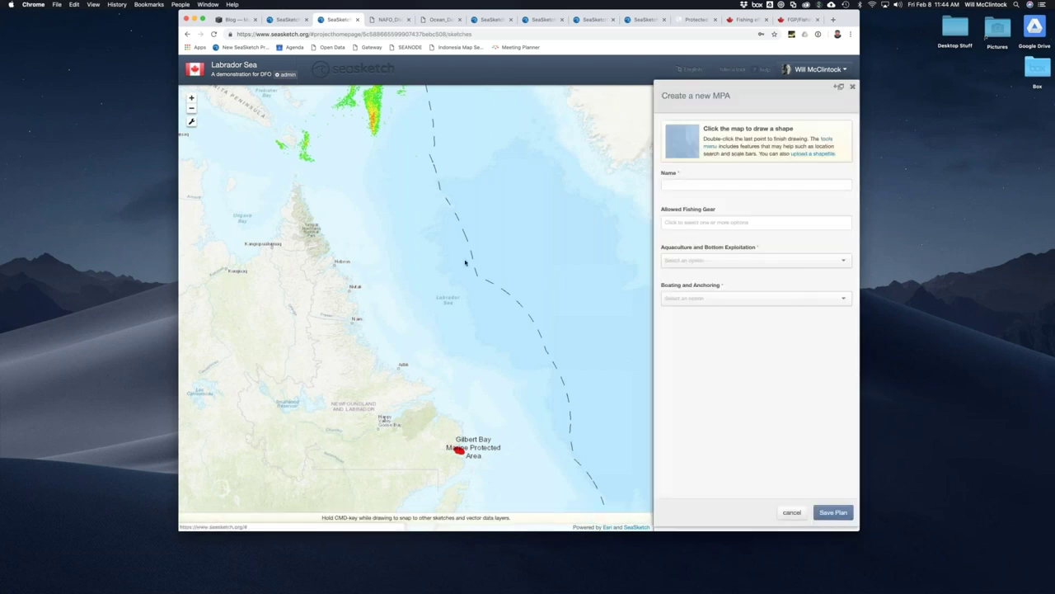
click(411, 250)
click(497, 249)
click(499, 306)
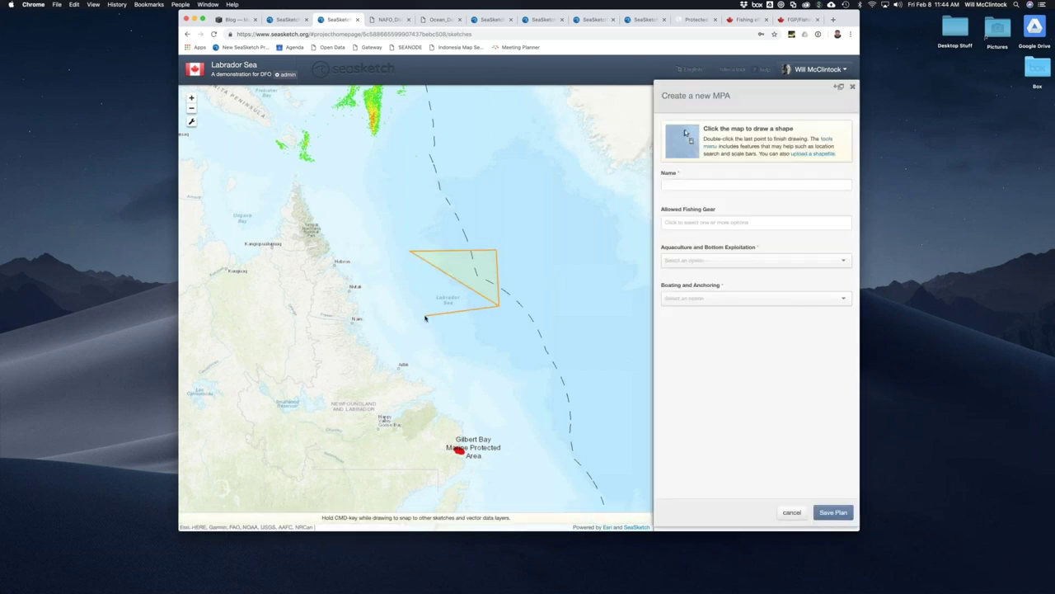
double_click(424, 316)
Step: Name the MPA asdfasdf, allow Beach seines, set aquaculture and bottom exploitation to not allowed and boating to No anchoring, and save it
click(713, 173)
text(sedfasdf)
click(710, 212)
click(710, 222)
click(726, 242)
click(731, 257)
click(745, 280)
click(742, 294)
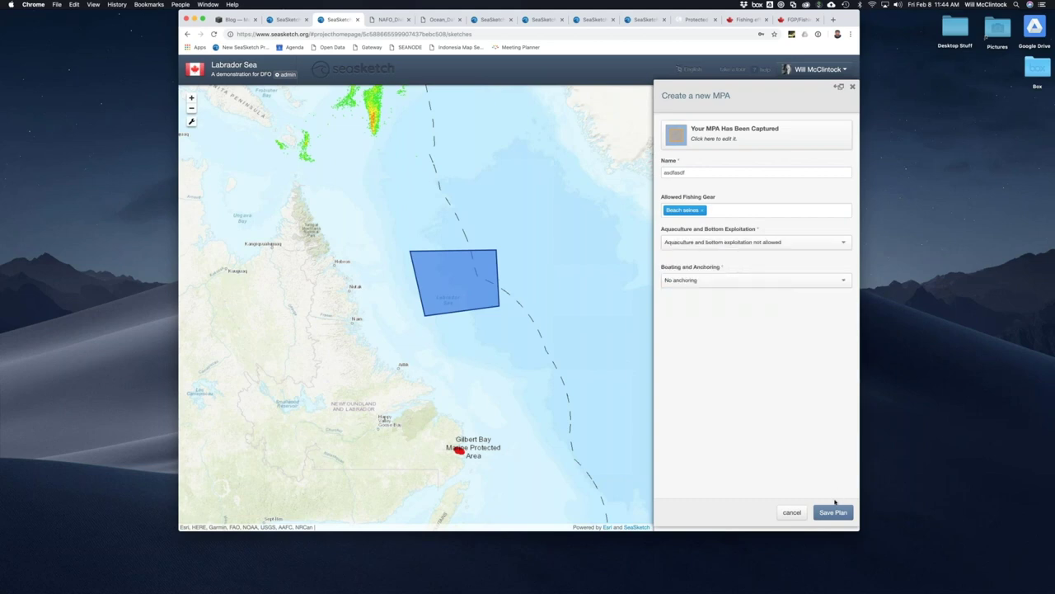
click(833, 512)
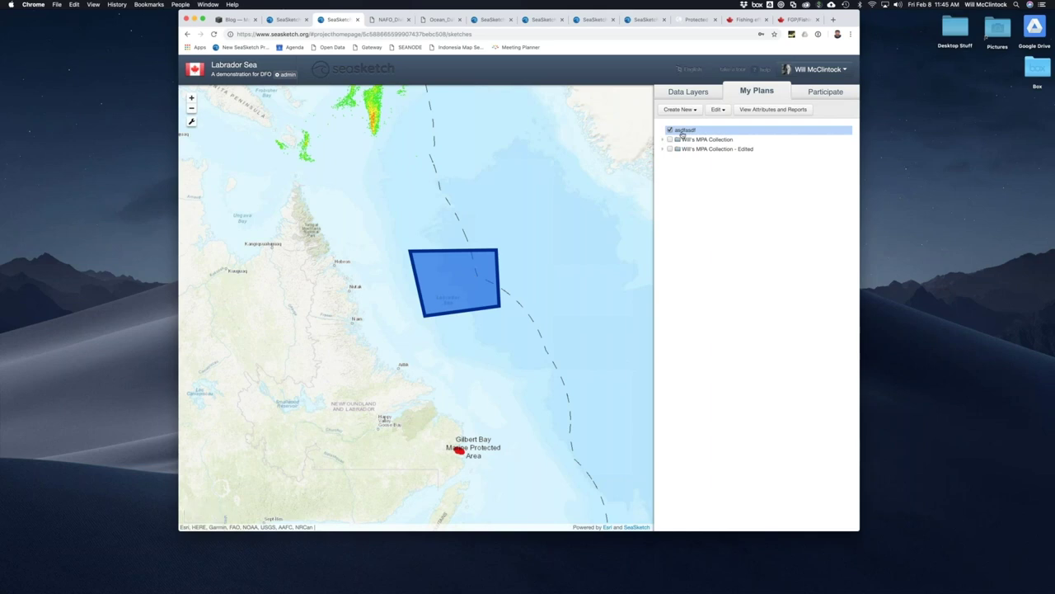
Step: Open the Demonstration Post topic in the Admin Forum to read its posts and attached plans
click(831, 94)
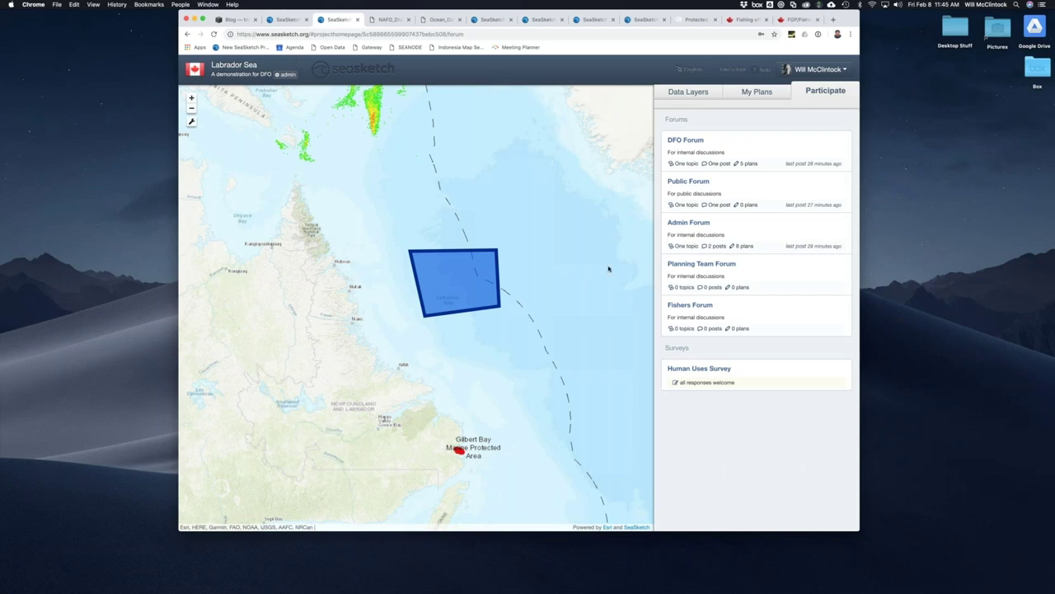
click(757, 92)
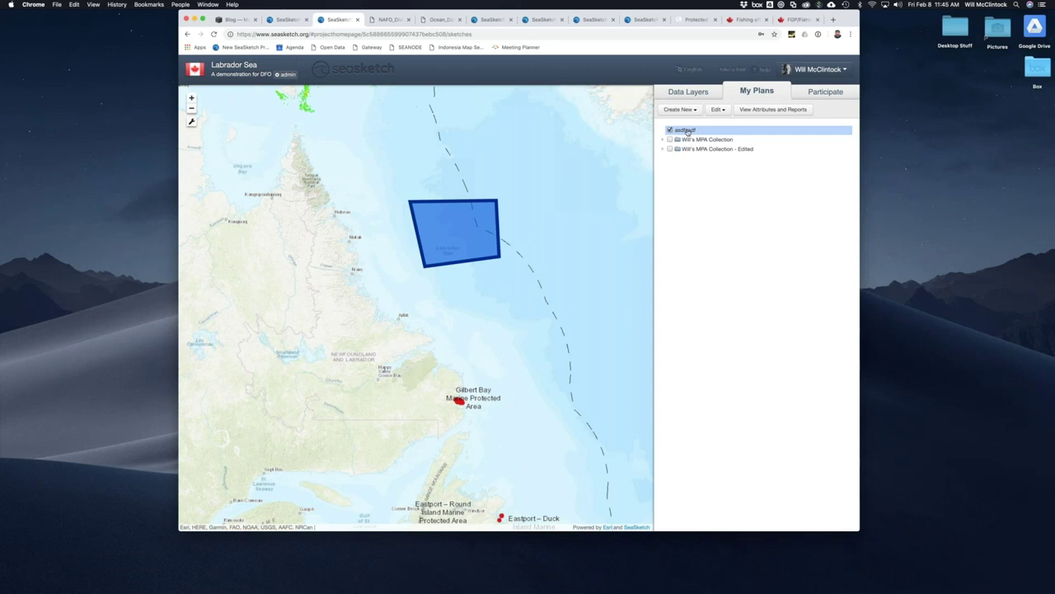
click(826, 91)
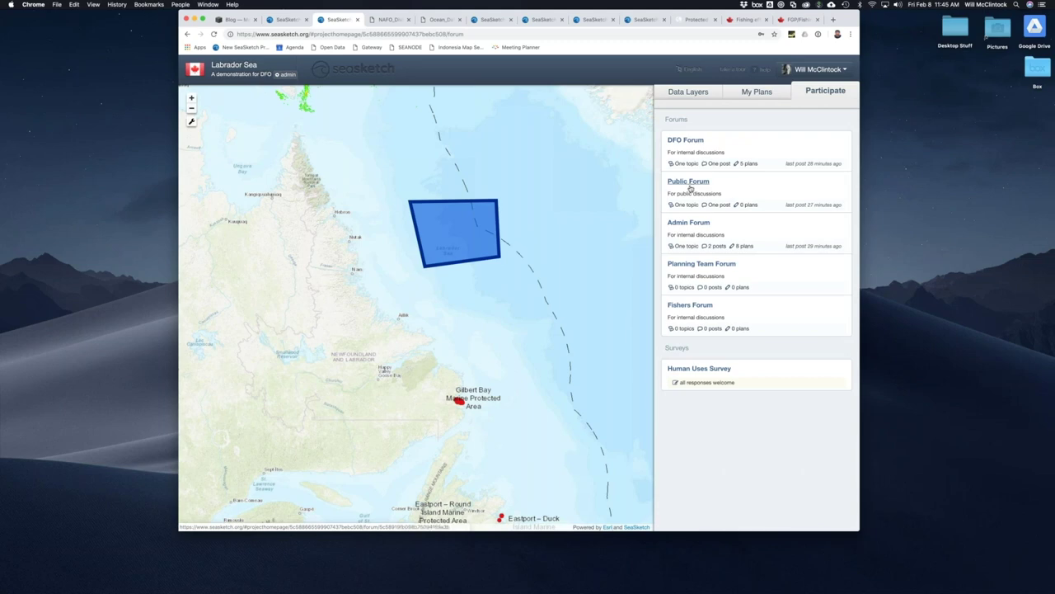
click(691, 224)
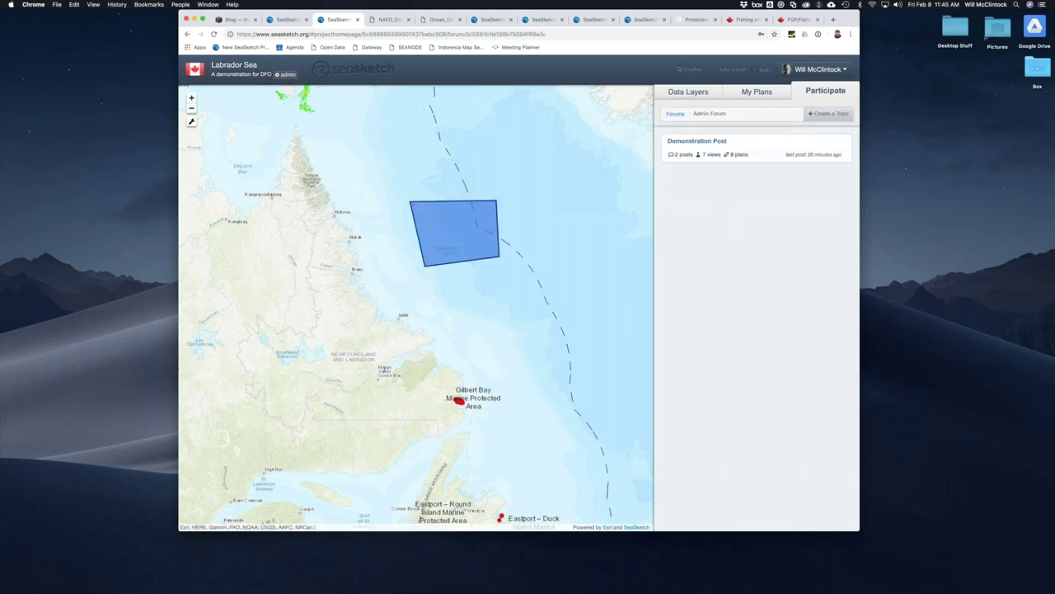
click(701, 146)
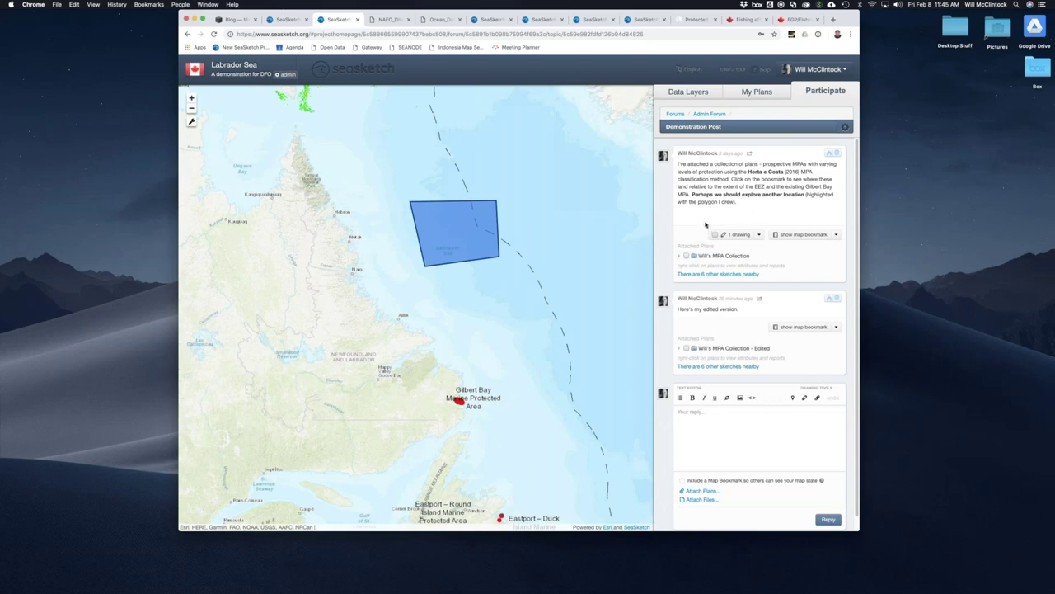
Step: Open the project's administration dashboard and examine the Fishers Forum's read and write access settings
click(287, 74)
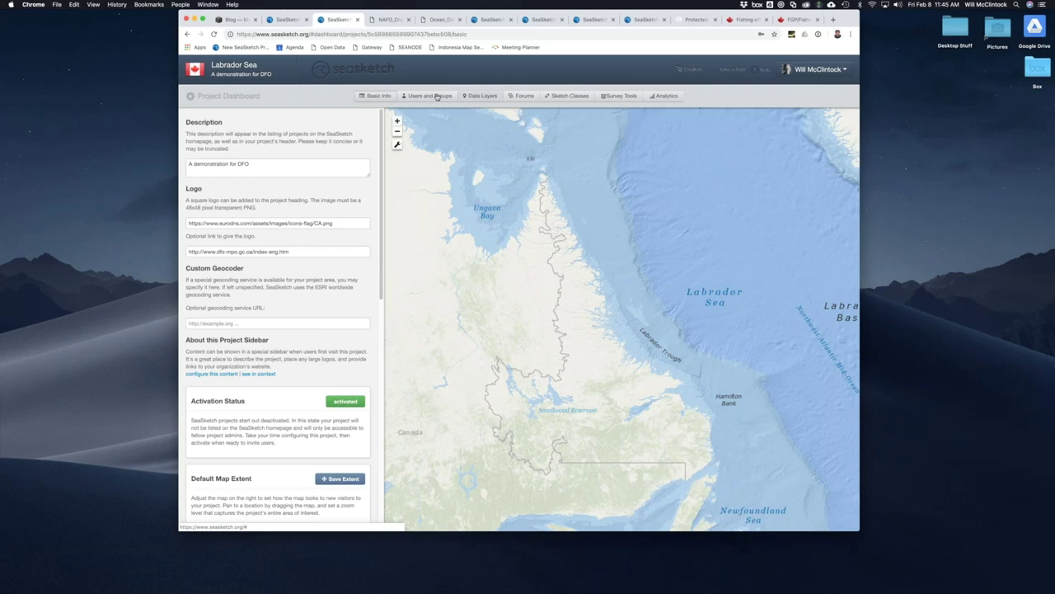
click(524, 96)
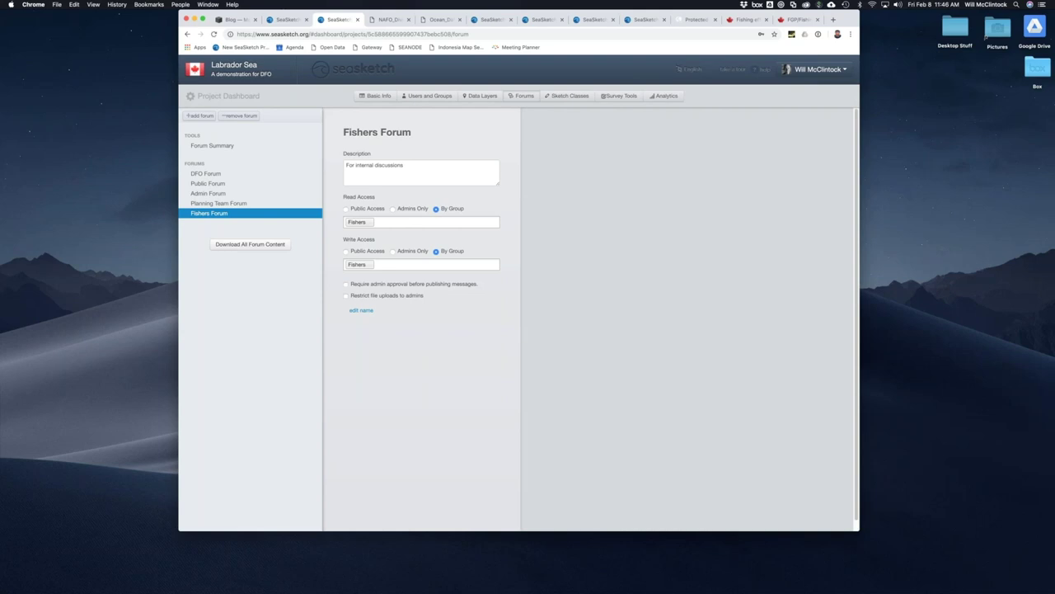
click(1009, 360)
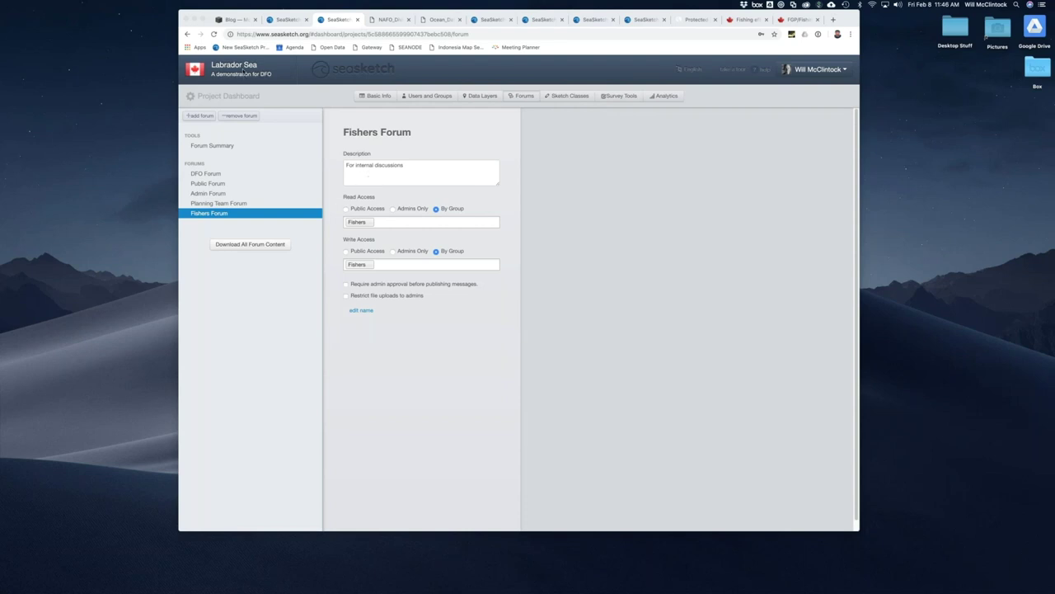
Step: Display the project's data layer administration and review the management options available for the NAFO Divisions layer
click(470, 95)
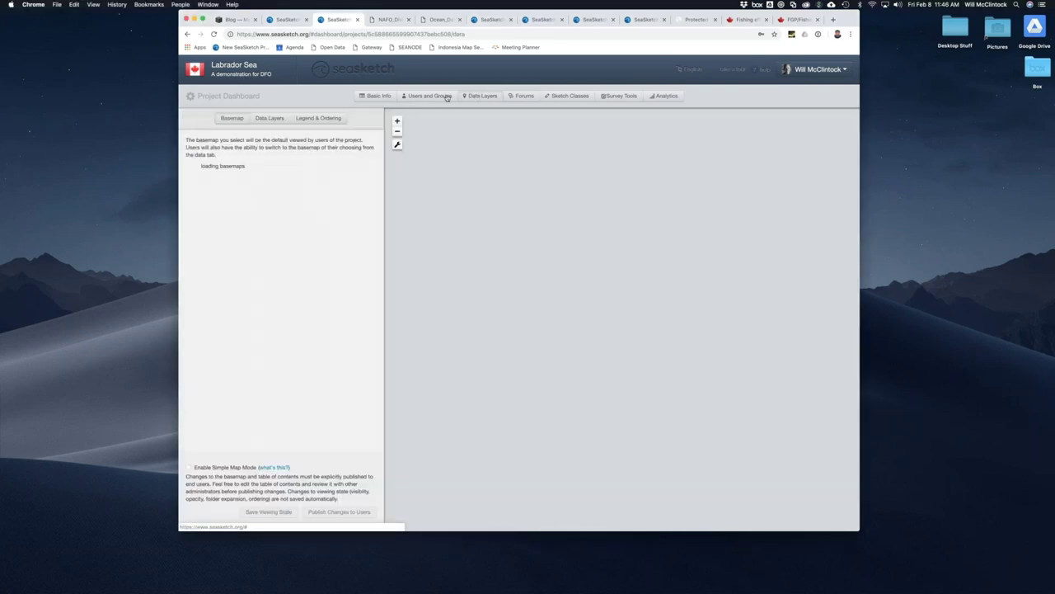
click(276, 118)
right_click(231, 167)
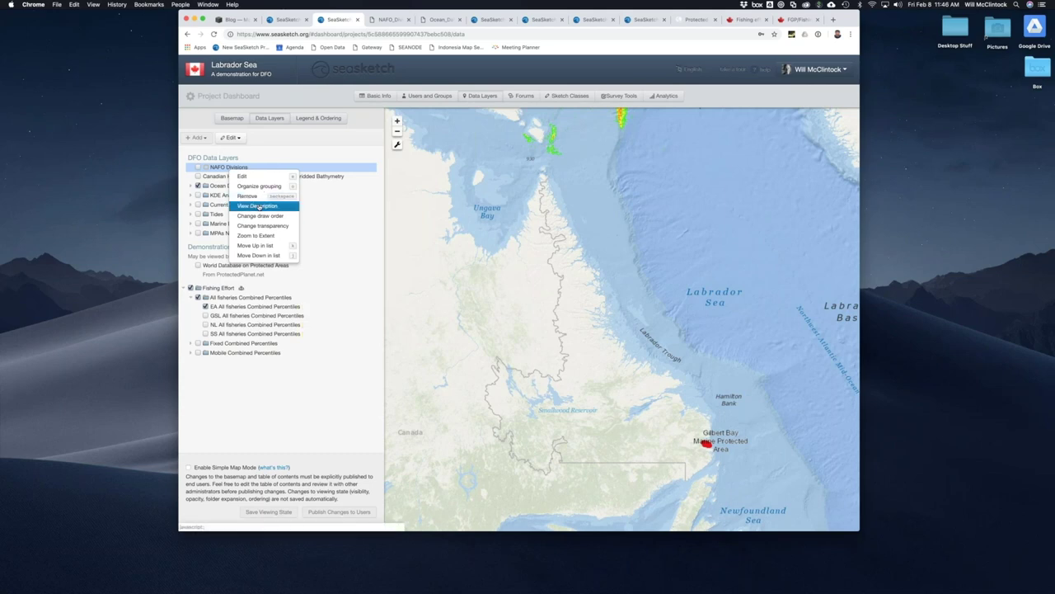
click(332, 203)
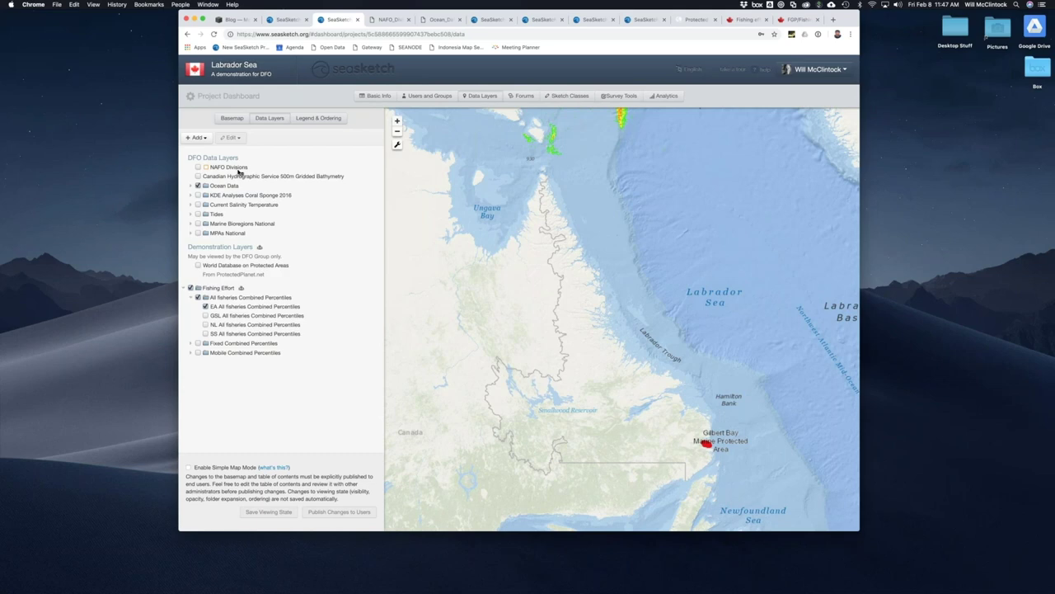
click(1009, 372)
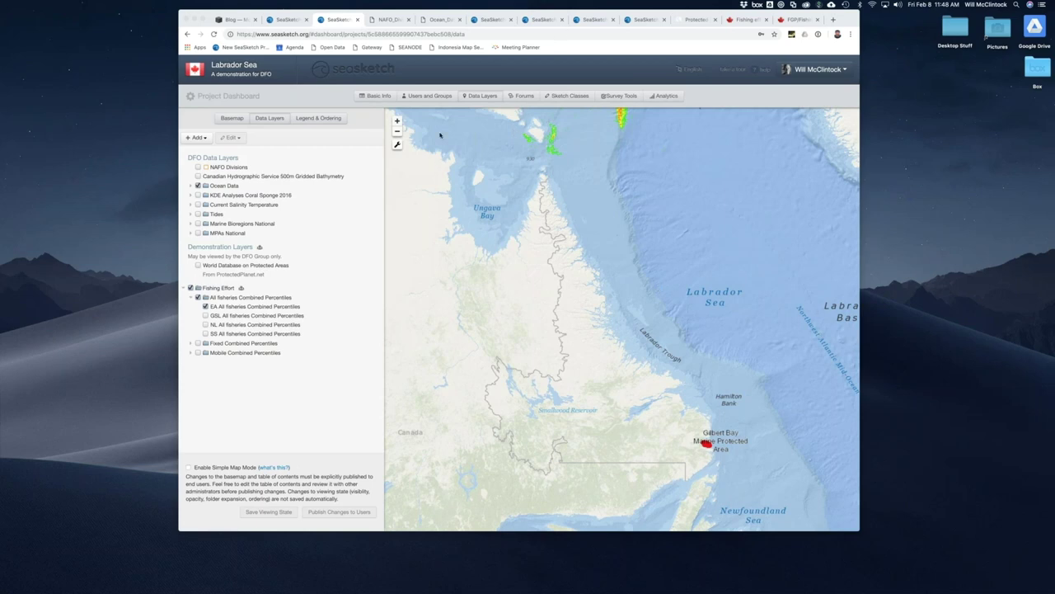
Step: Review the custom basemap form and its ArcGIS Server tiled map service URL example, closing it without adding a basemap
click(337, 146)
click(232, 118)
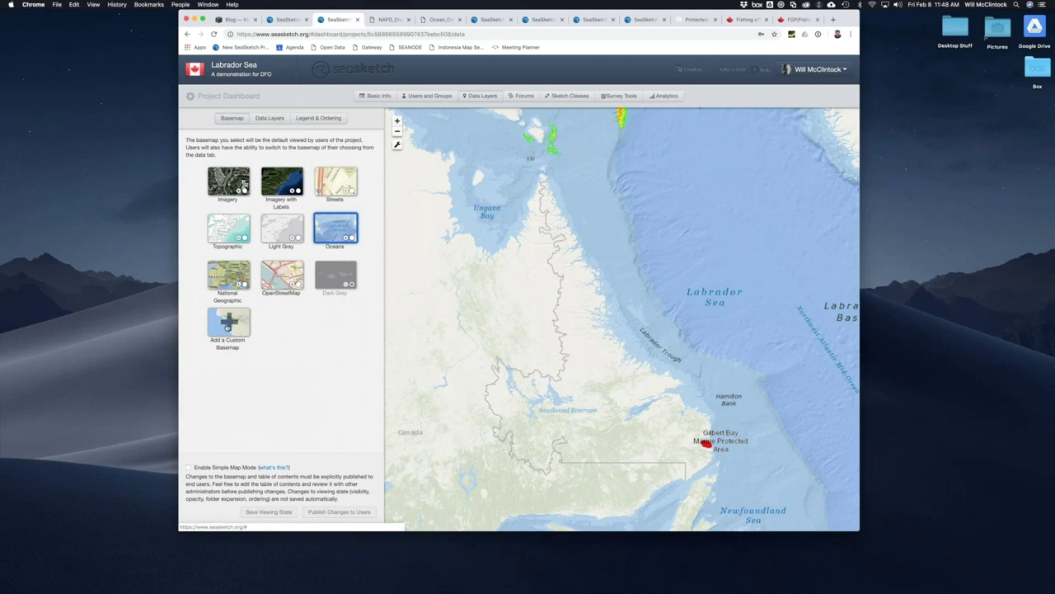
click(228, 328)
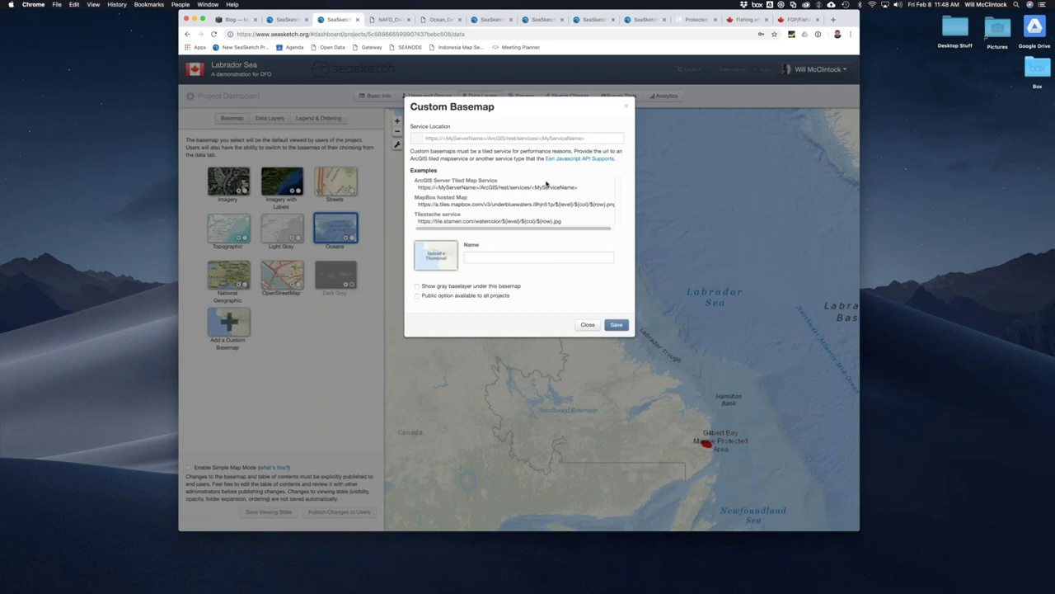
drag(580, 188, 417, 186)
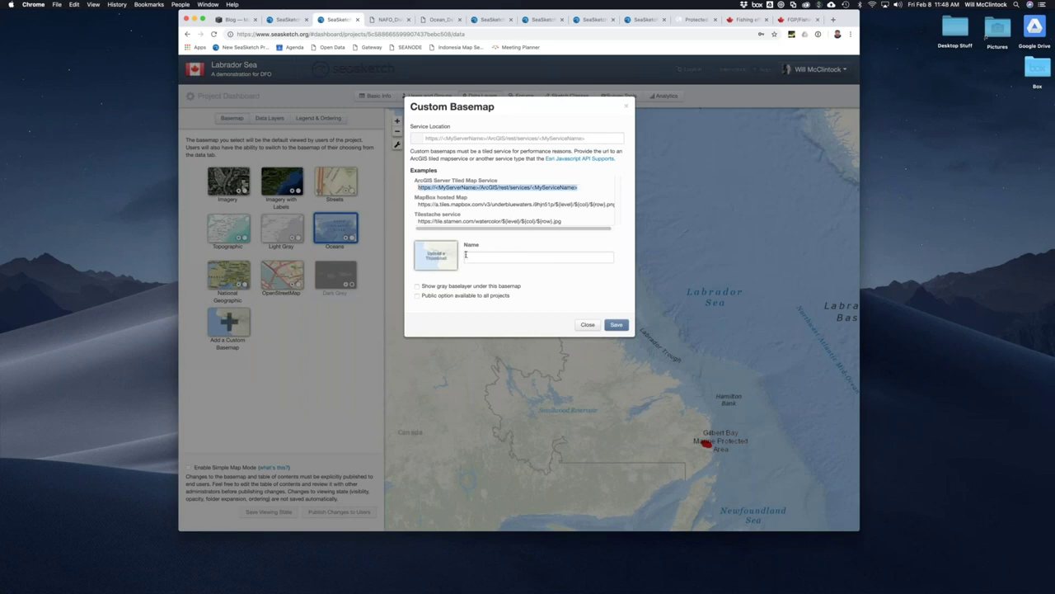
click(587, 325)
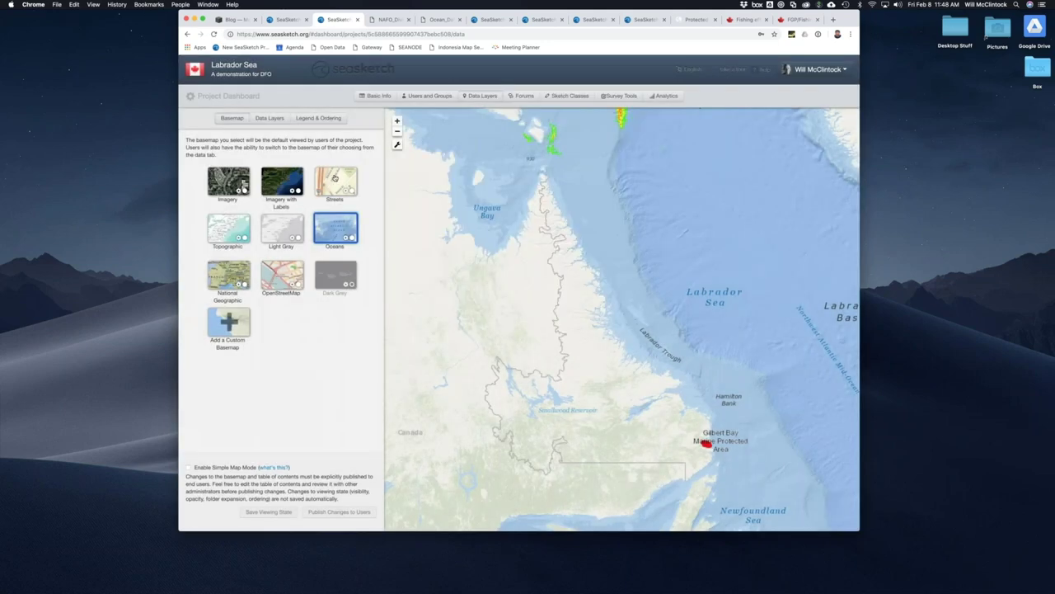
Step: Enable the Dark Grey basemap for the project and disable it again, repeating the change twice
click(352, 285)
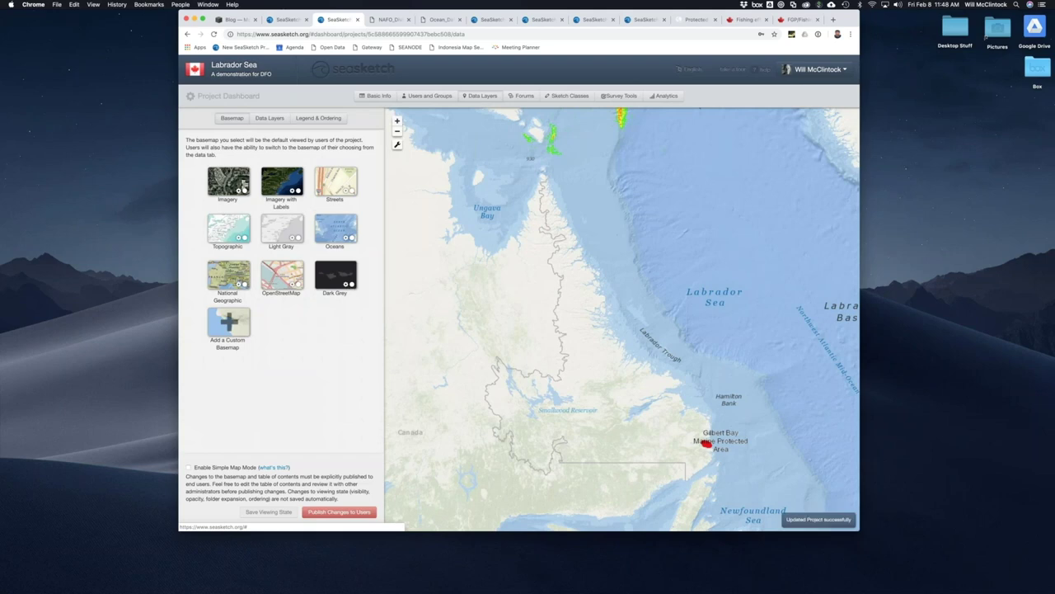
click(352, 286)
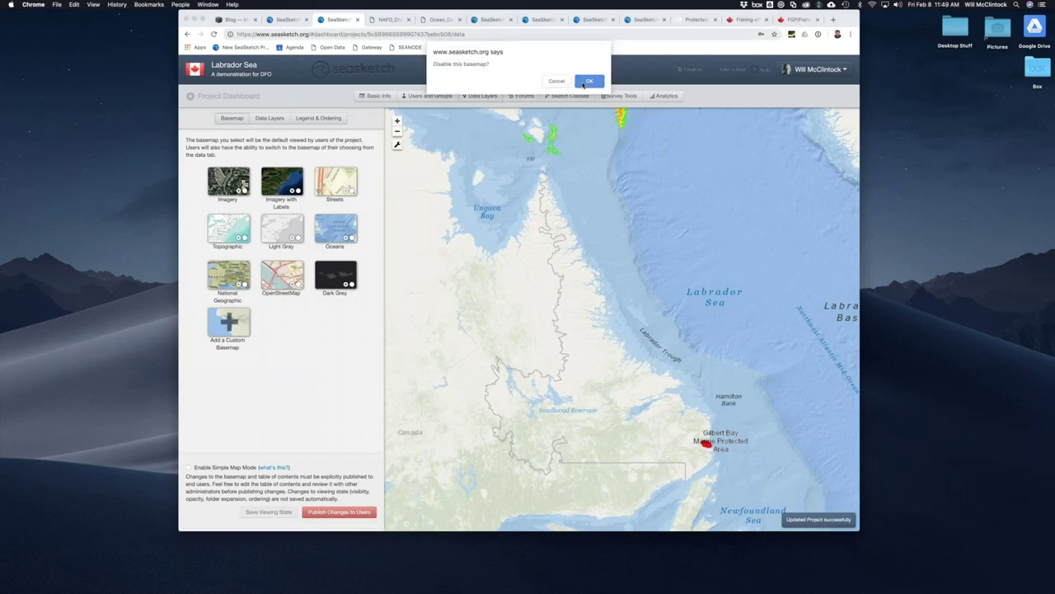
click(584, 81)
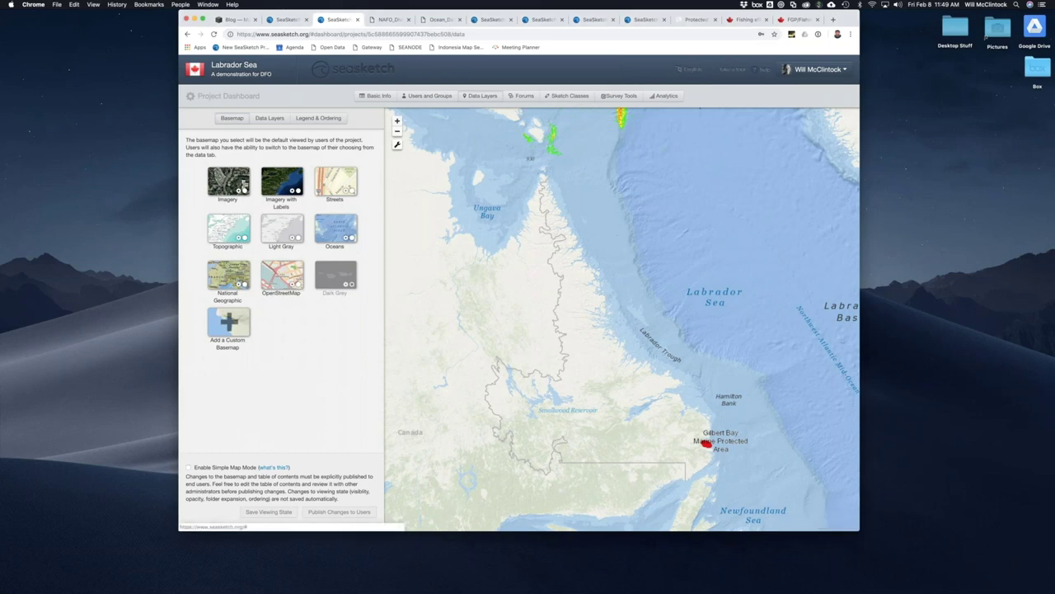
click(352, 283)
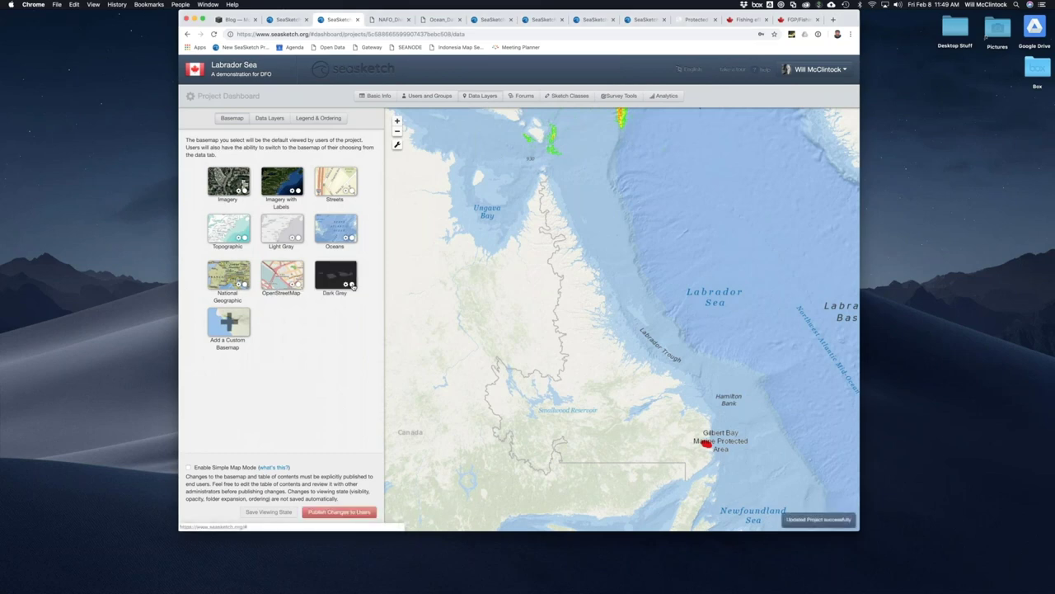
click(353, 282)
click(589, 82)
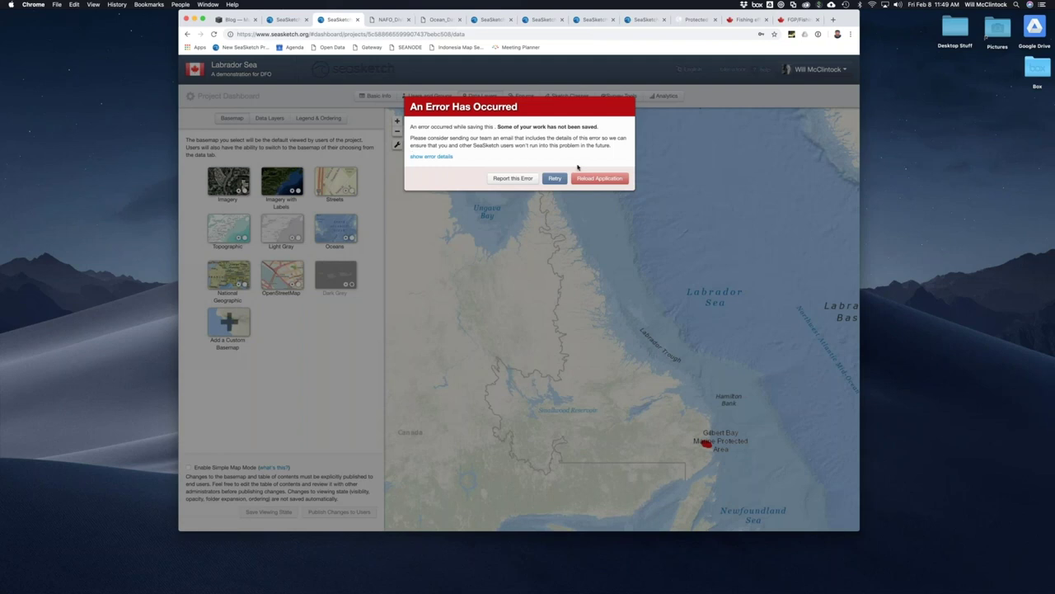
Step: Reload the Labrador Sea project dashboard after the save error and review its data layer list and basemap choices
click(596, 178)
click(589, 80)
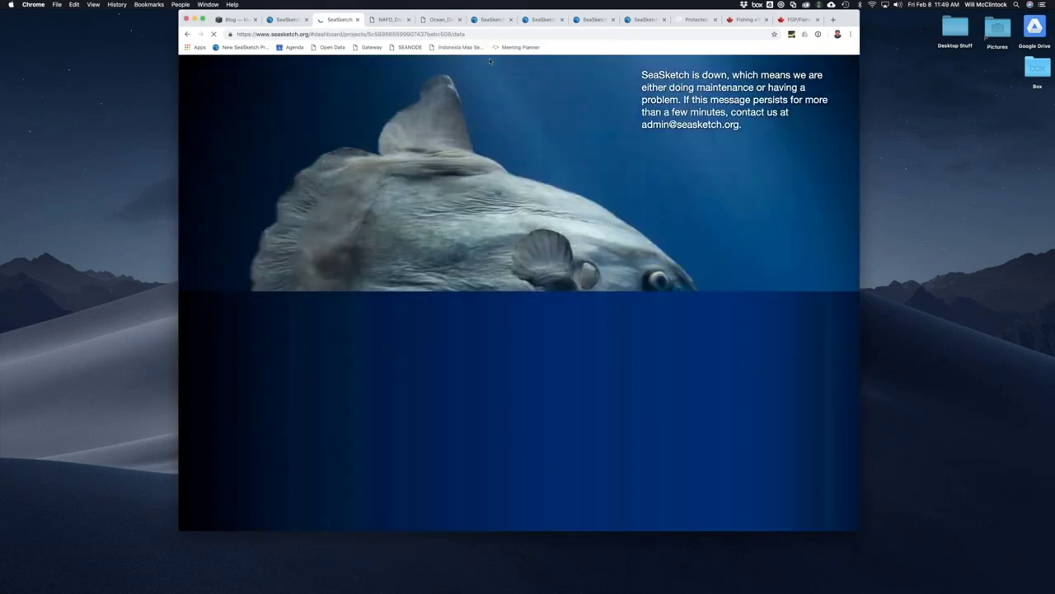
click(483, 35)
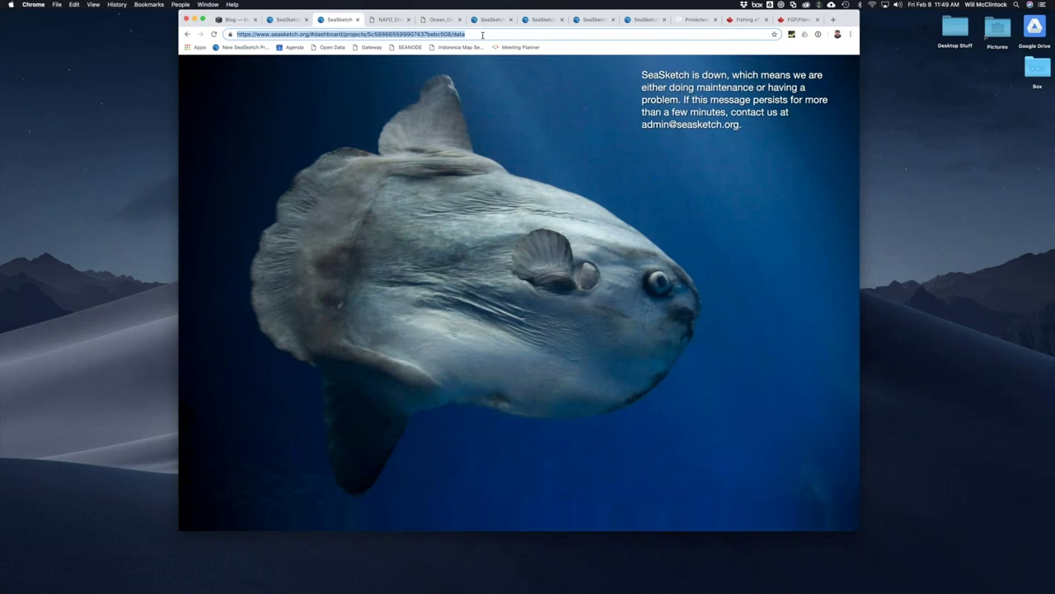
key(Return)
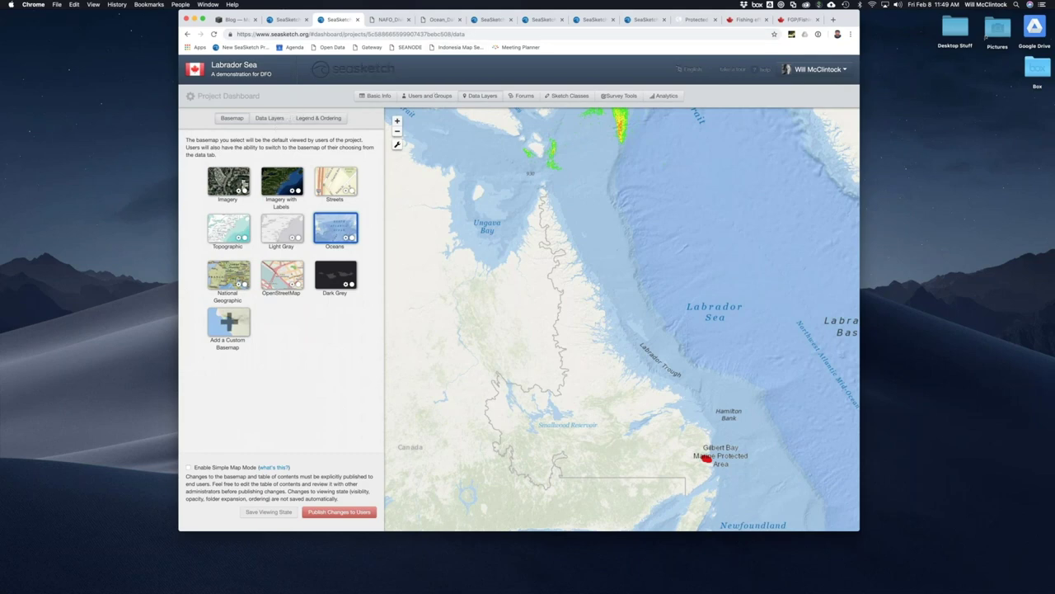
click(268, 118)
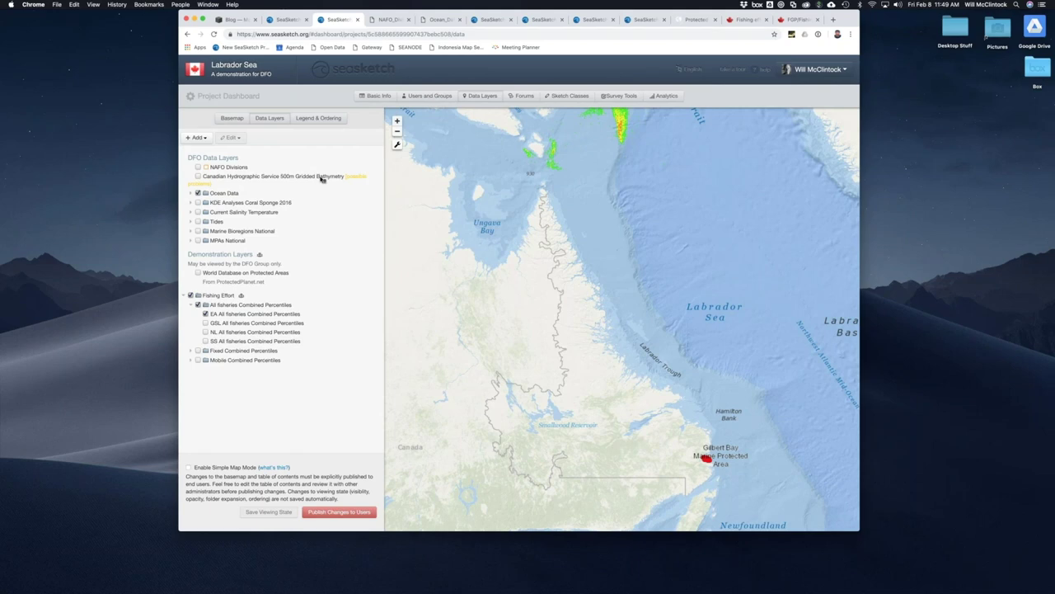
click(230, 121)
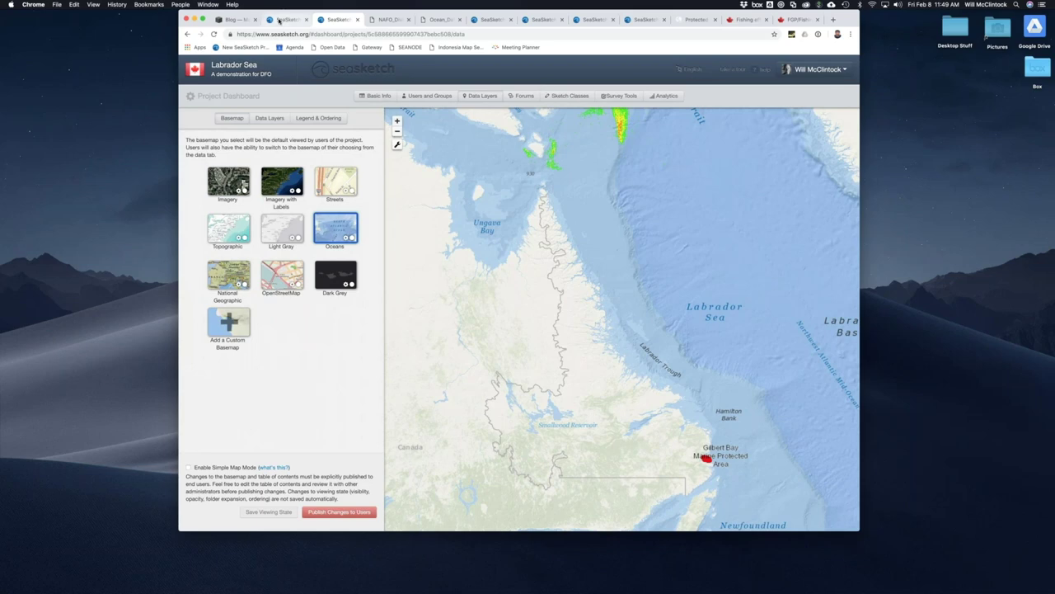
Step: Switch to the Marine Protected Area Network Planning project and show its full coastal planning region on the map
click(281, 20)
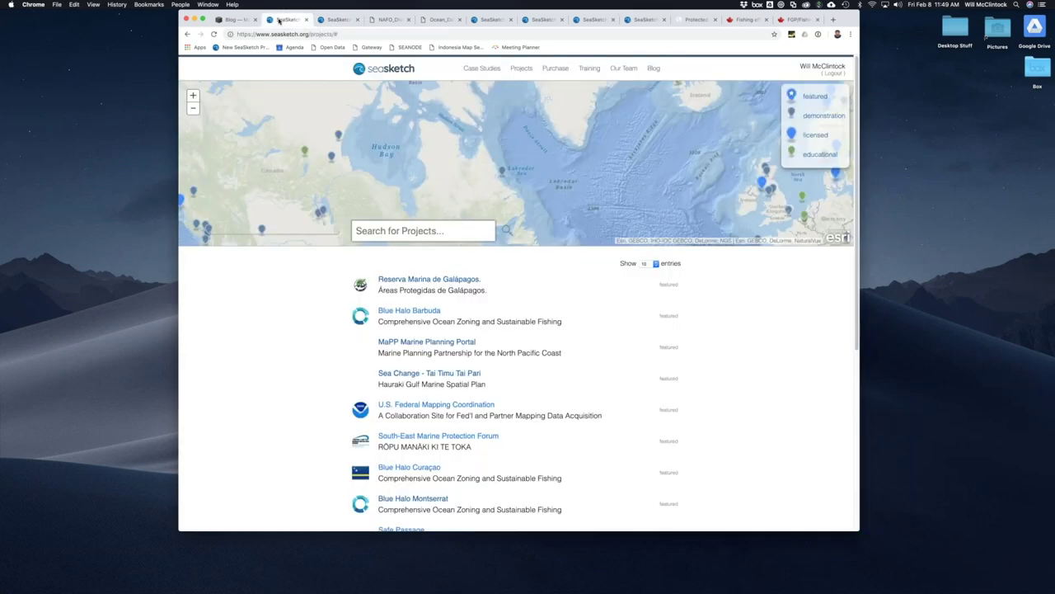
click(340, 19)
click(492, 19)
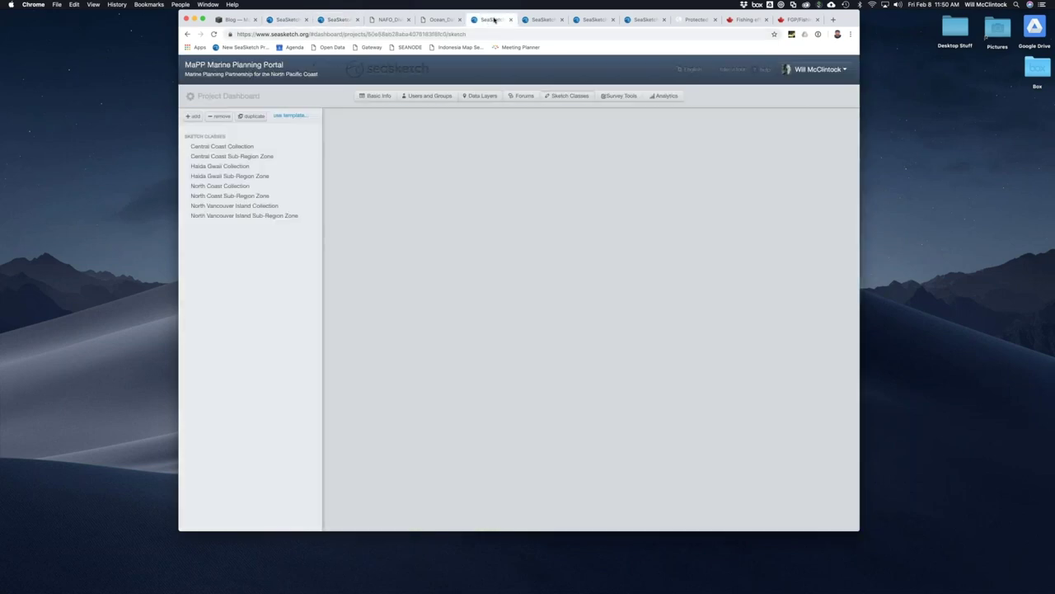
click(542, 19)
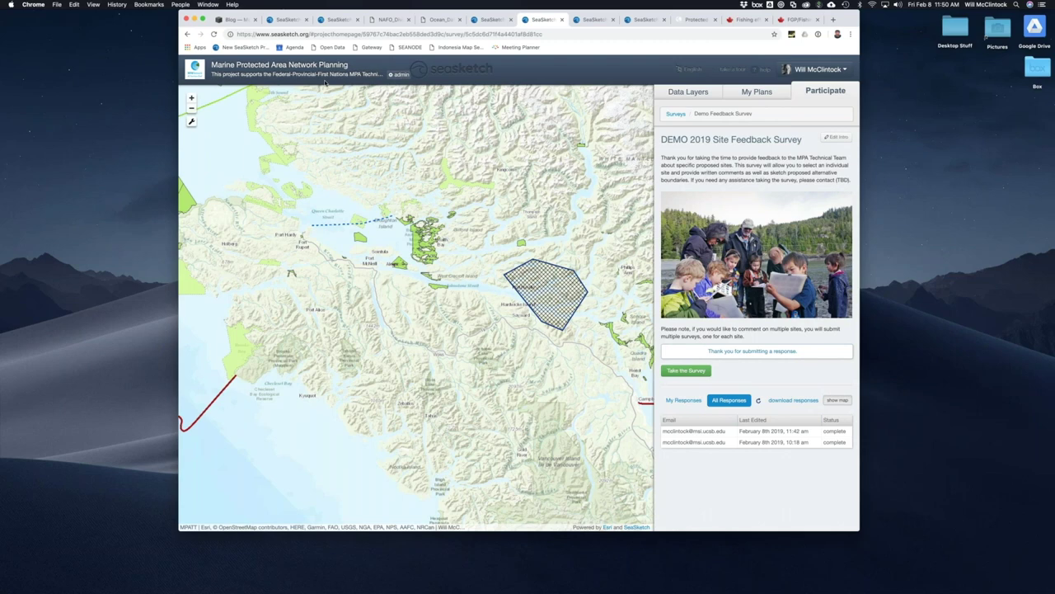
click(191, 109)
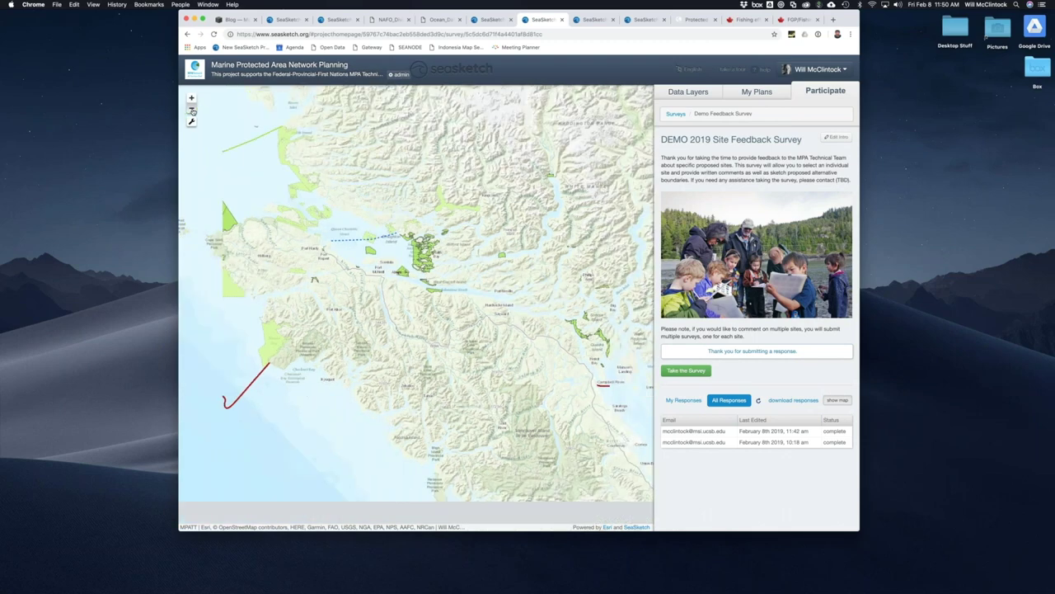
click(192, 109)
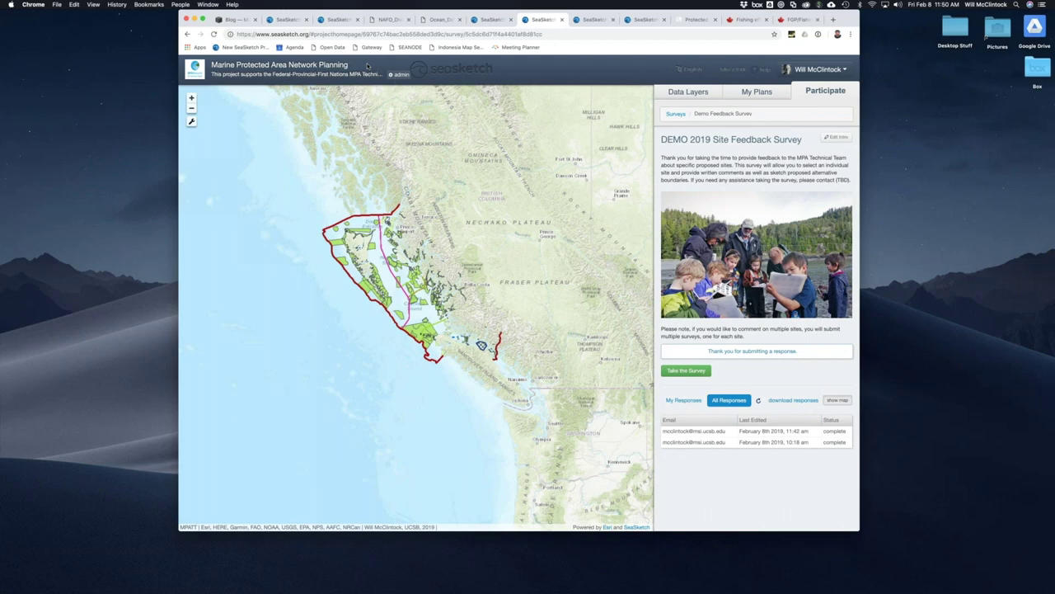
drag(437, 192, 419, 177)
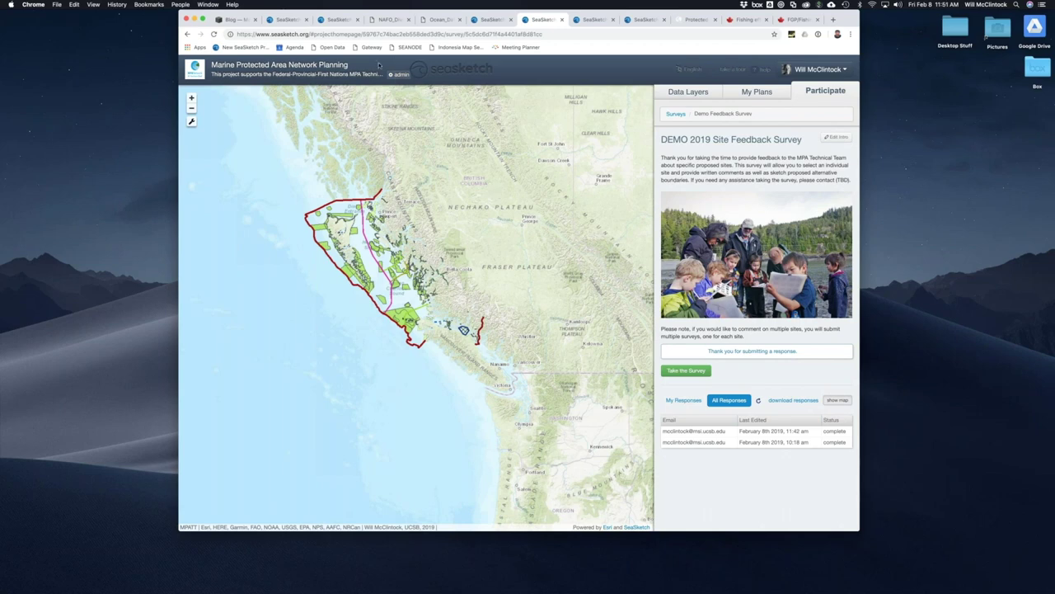
Step: Review the interface language options available for the Marine Protected Area Network Planning project, leaving the language unchanged
click(933, 393)
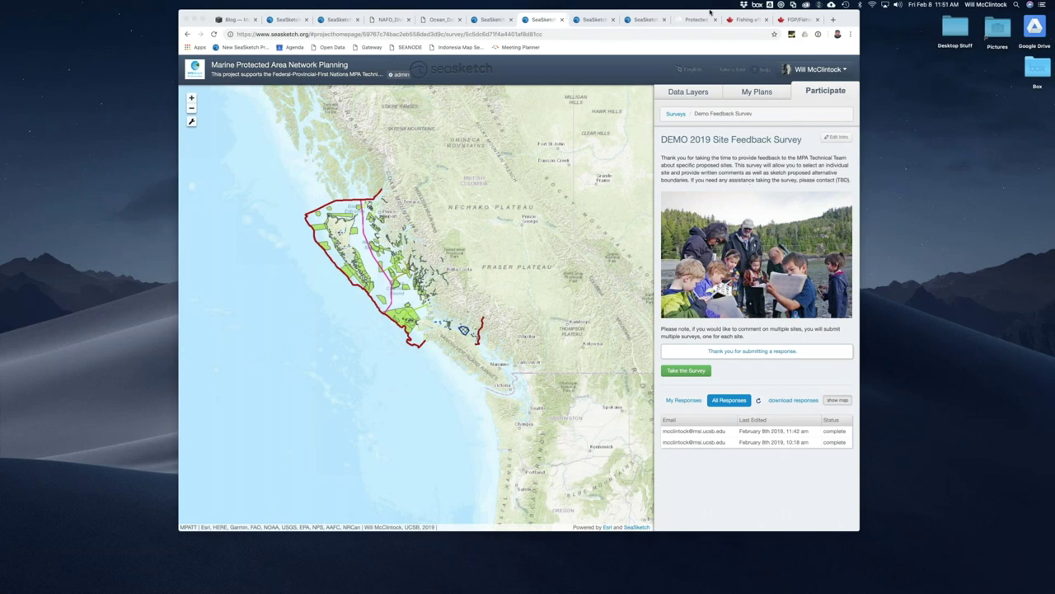
drag(698, 11, 655, 10)
click(649, 70)
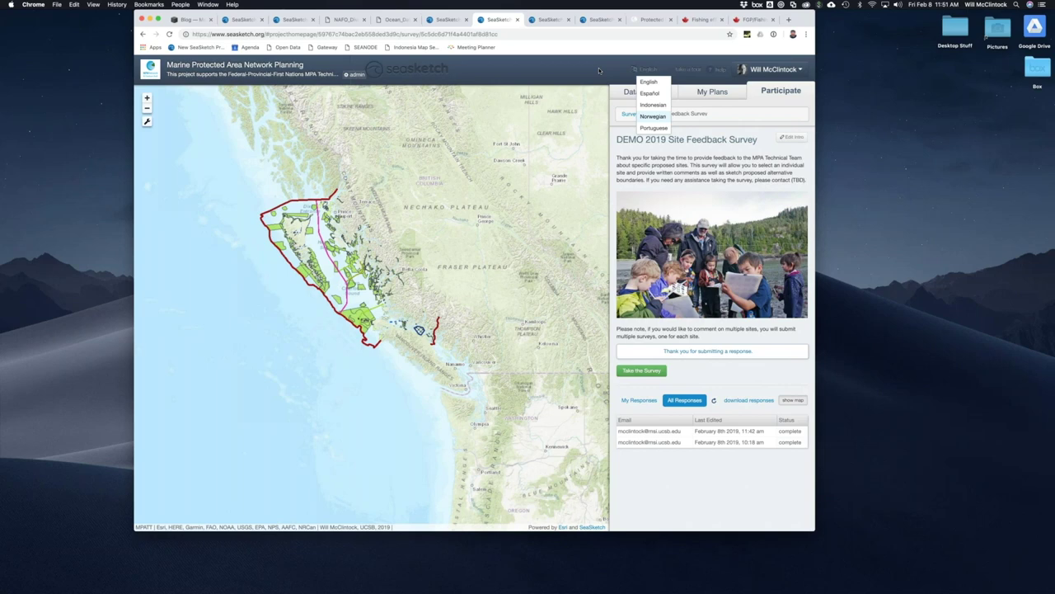
click(520, 71)
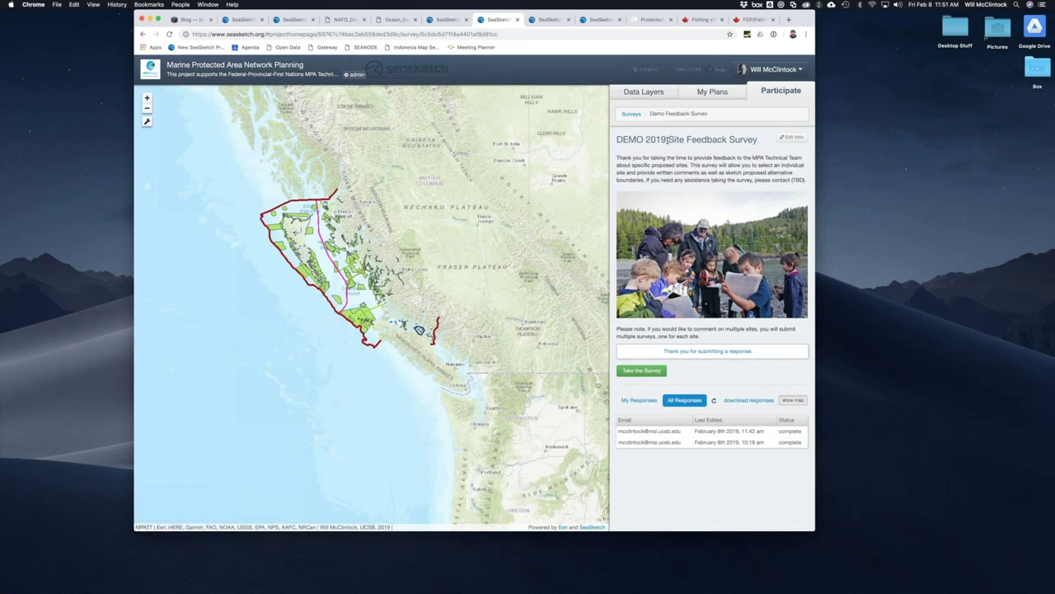
click(647, 69)
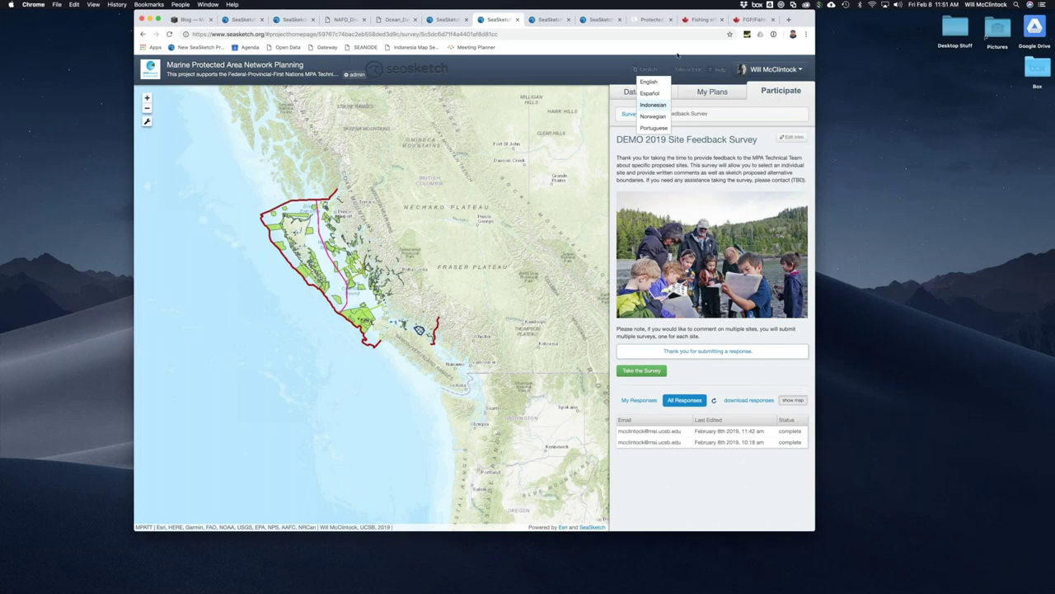
click(530, 156)
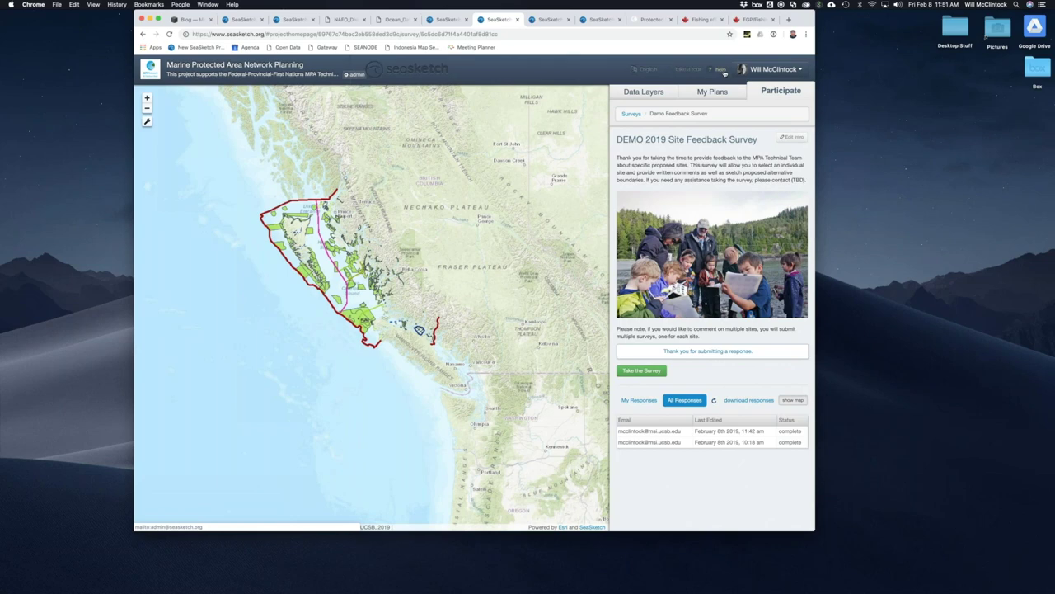
Step: Open the help window, review its knowledge base and support message form, and close it without sending a message
click(723, 73)
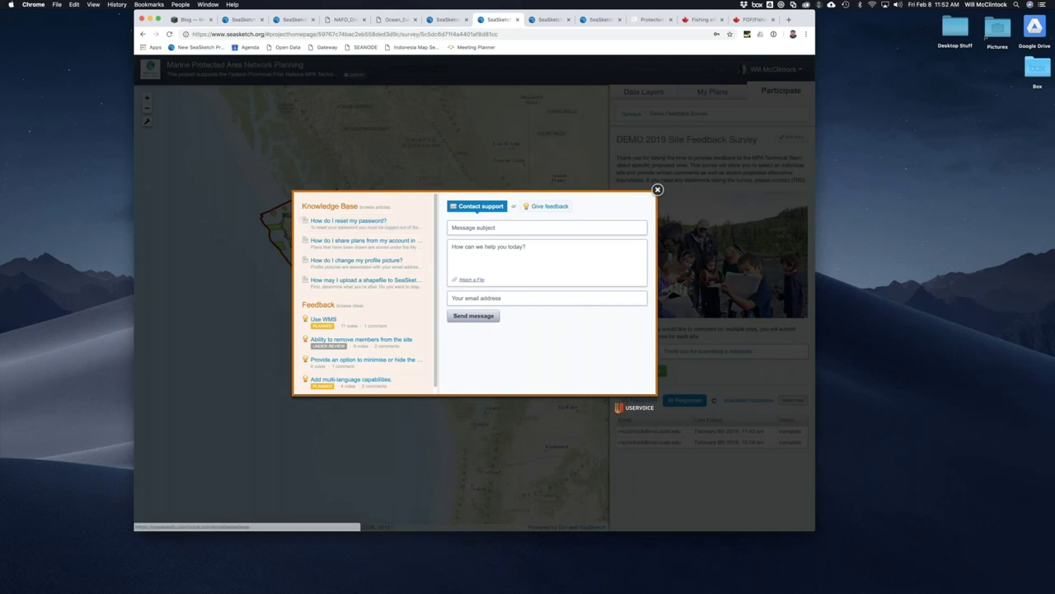
click(499, 226)
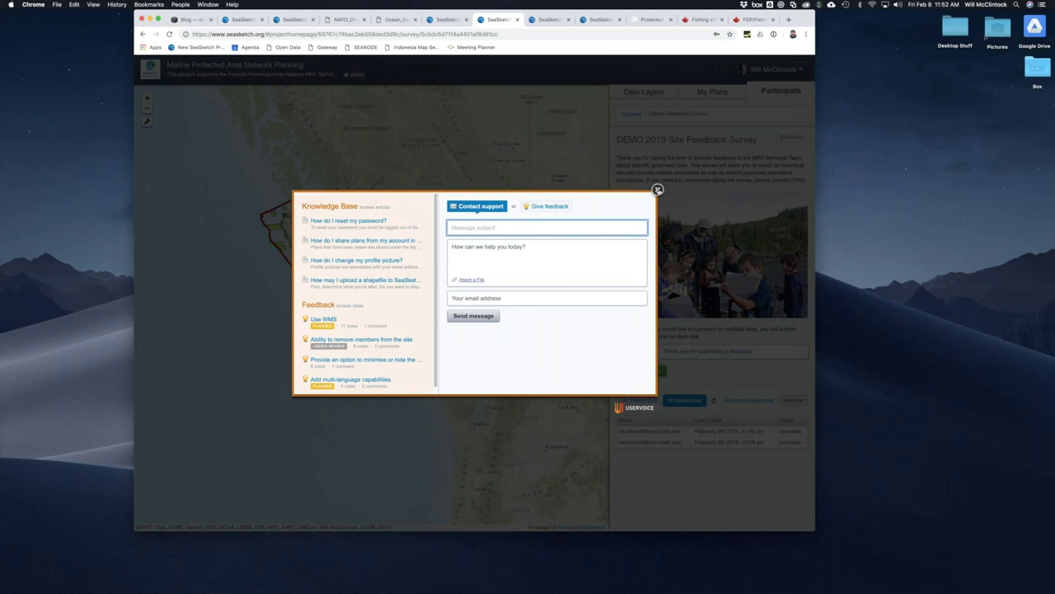
click(658, 190)
click(658, 190)
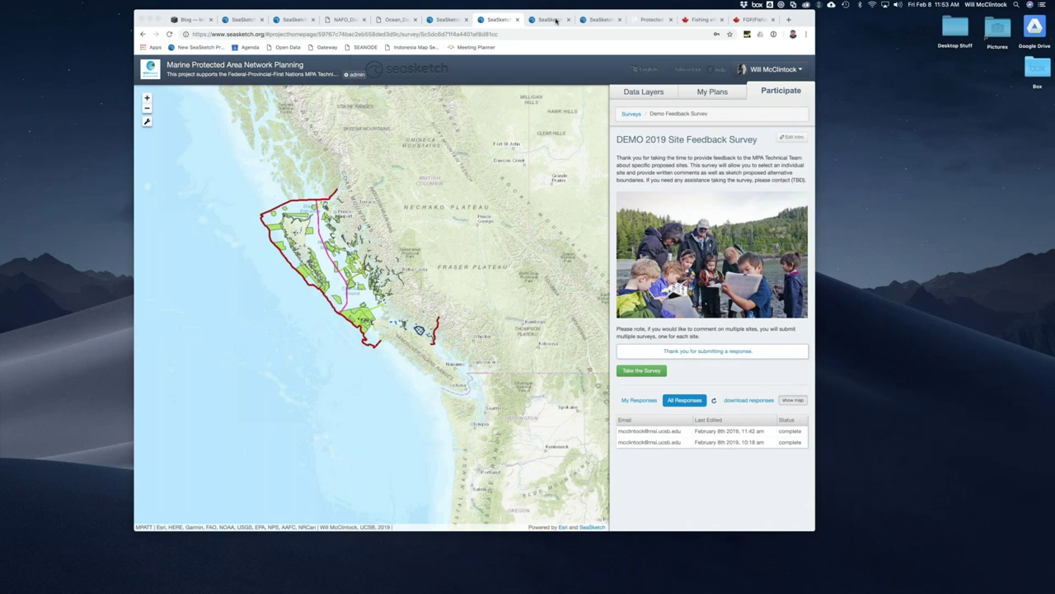
Step: In the Blue Halo Montserrat project, inspect the source map service and host address of the Draft Plan - Option 5 layer, closing it when done
click(556, 21)
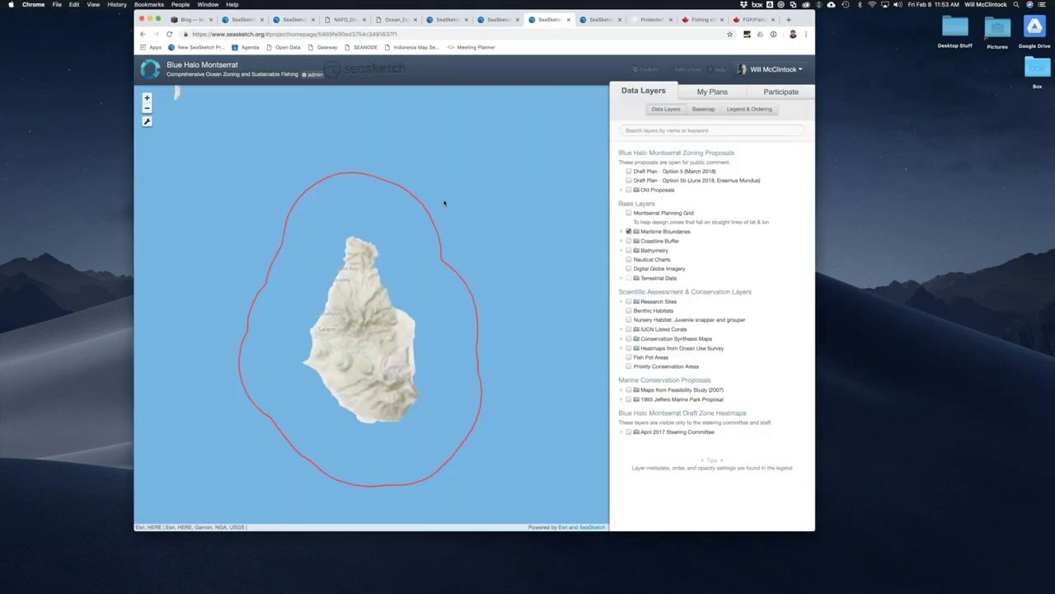
drag(361, 332, 363, 250)
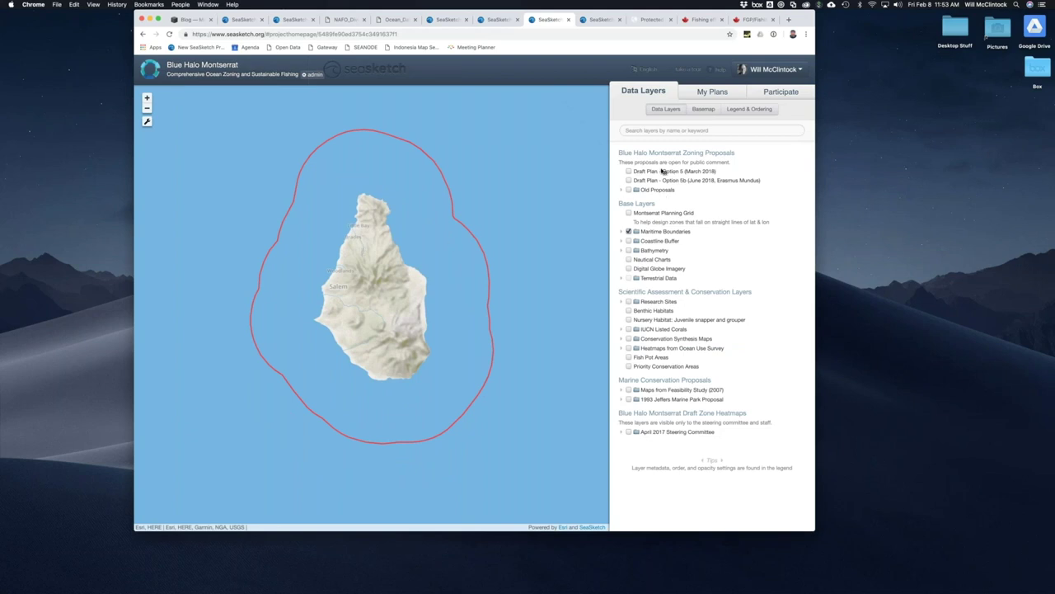
right_click(648, 173)
click(662, 179)
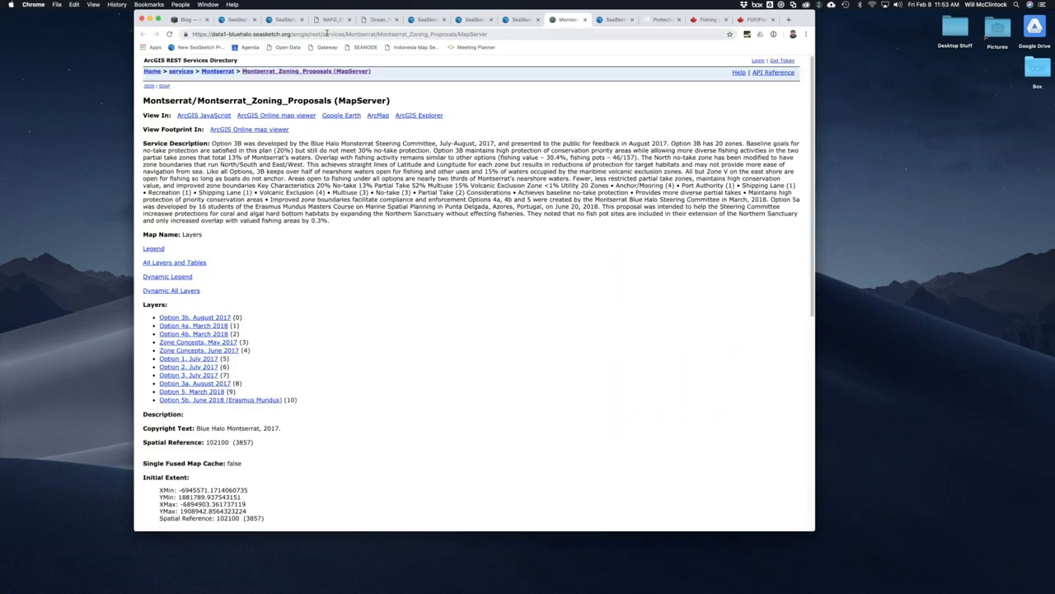
drag(290, 34, 211, 35)
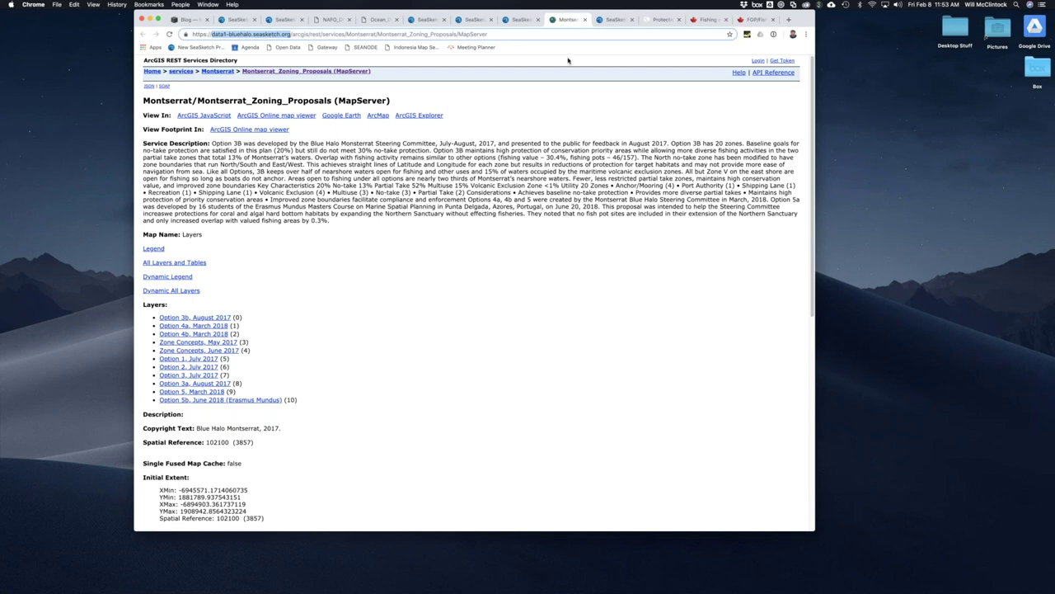
click(586, 20)
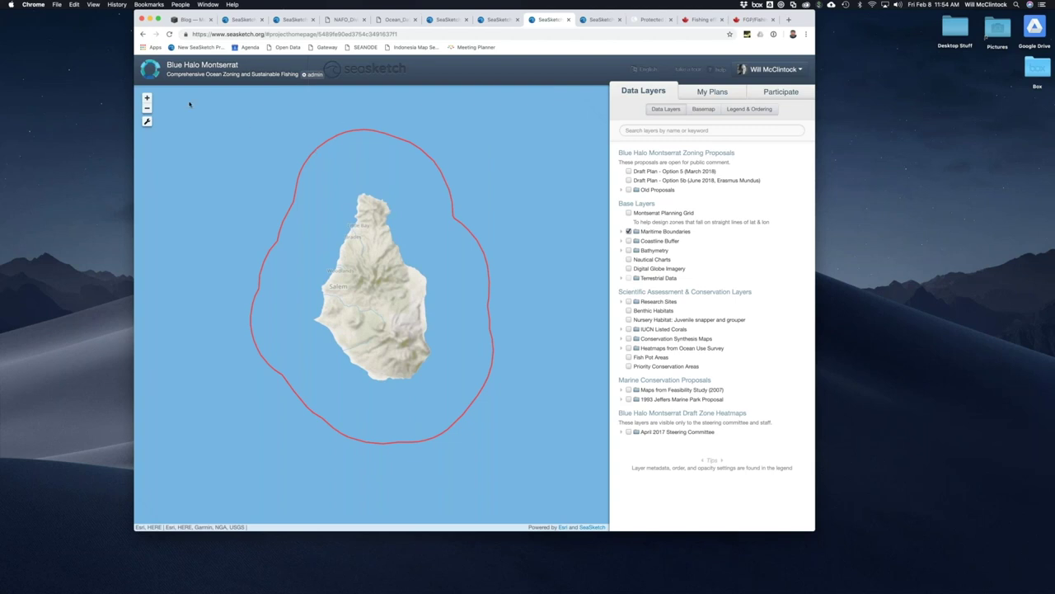
Step: Look over the Montserrat and Hawaii project maps and return to the Marine Protected Area Network Planning project's feedback survey
scroll(190, 103, up, 2)
scroll(146, 107, down, 2)
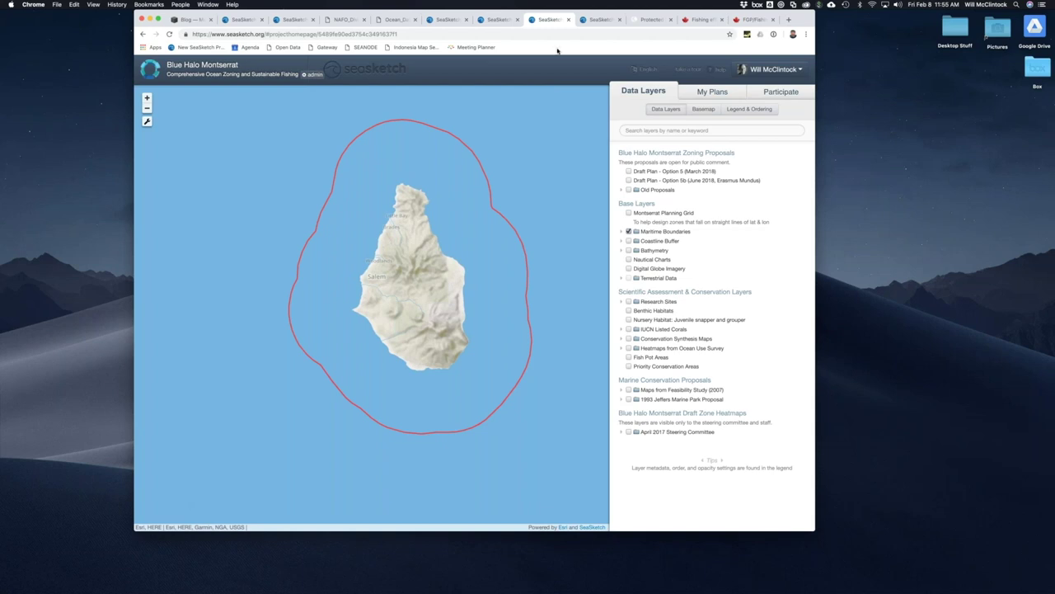
click(593, 20)
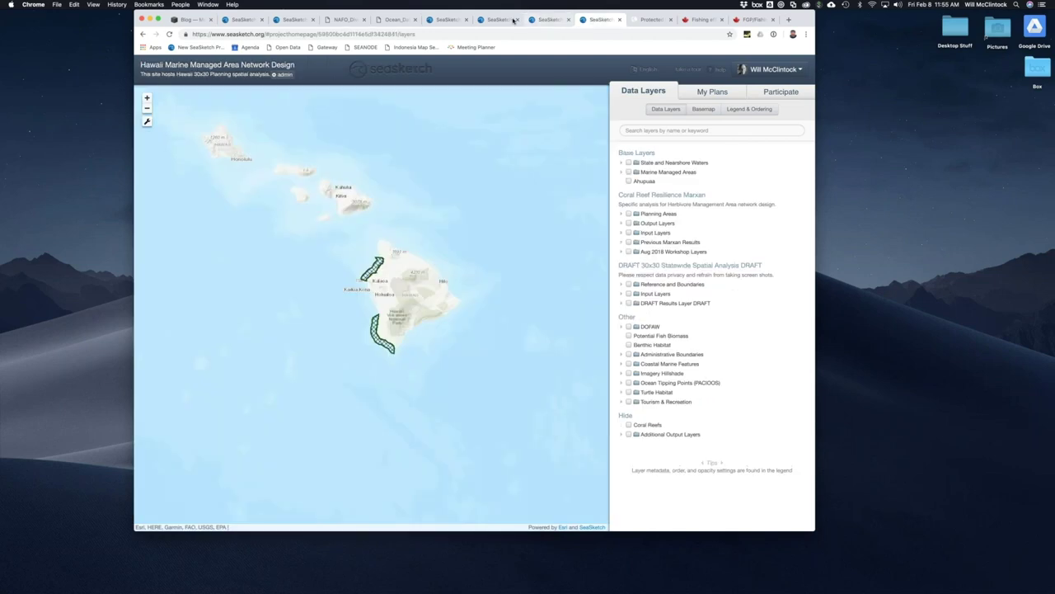
click(495, 19)
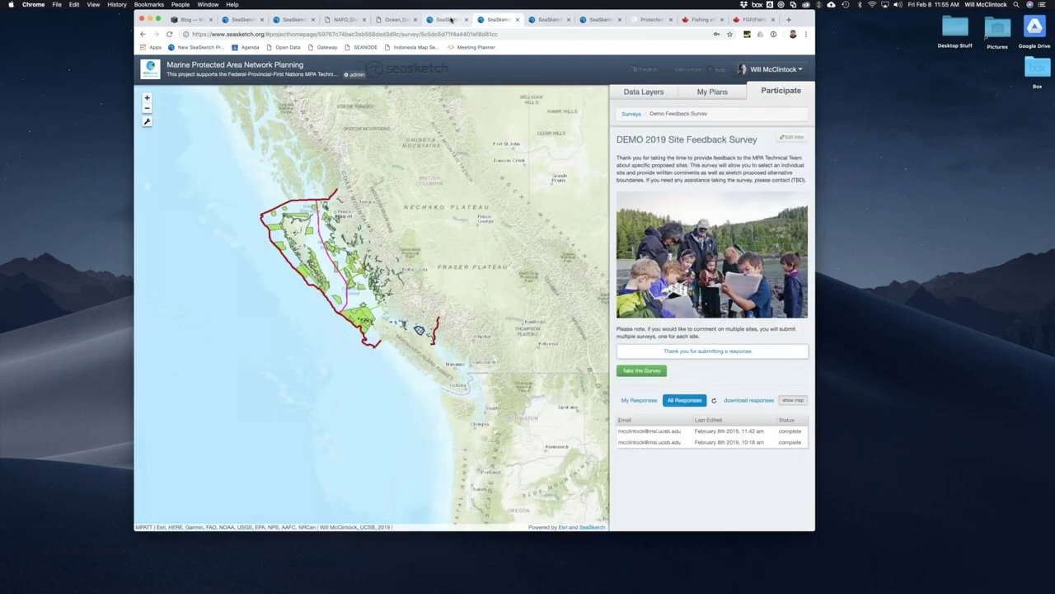
click(449, 19)
click(499, 19)
Step: Switch to TextEdit and display the presenter's contact details in an enlarged window over the browser
mouse_move(568, 586)
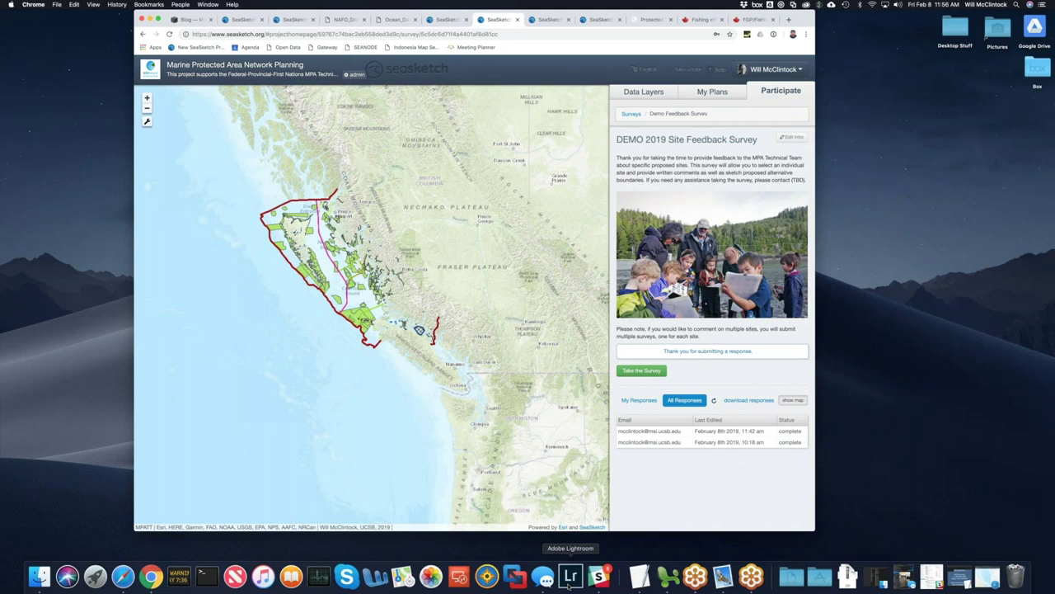
key(super+space)
text(text)
key(Return)
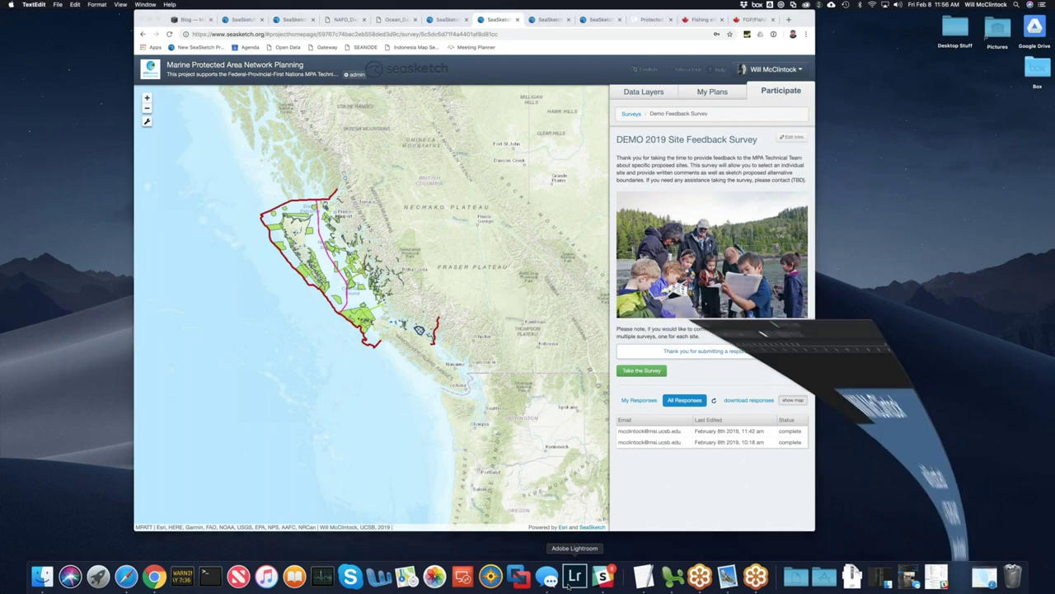
click(570, 63)
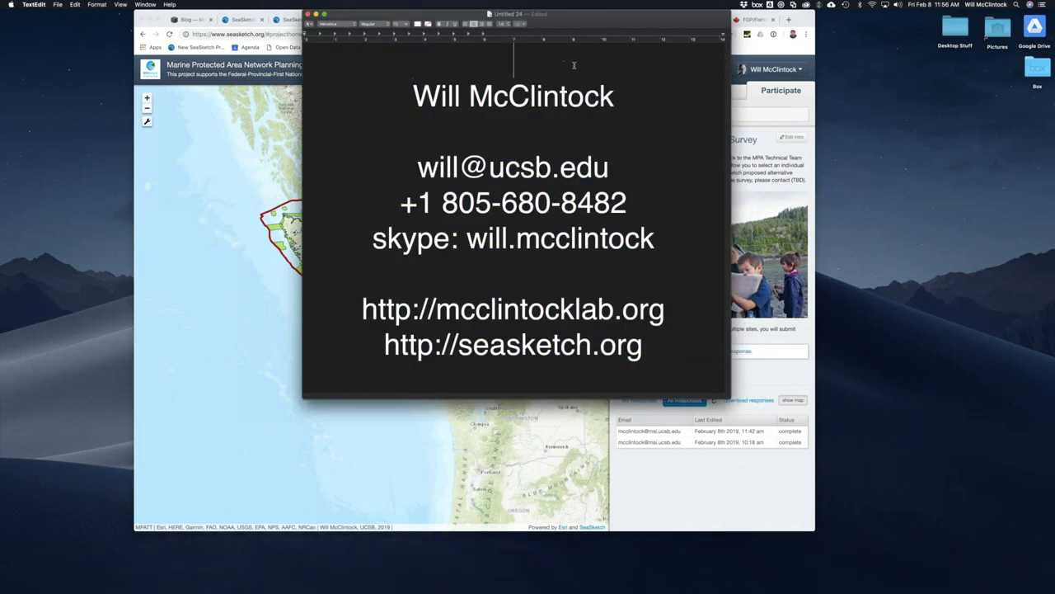
drag(590, 19, 571, 20)
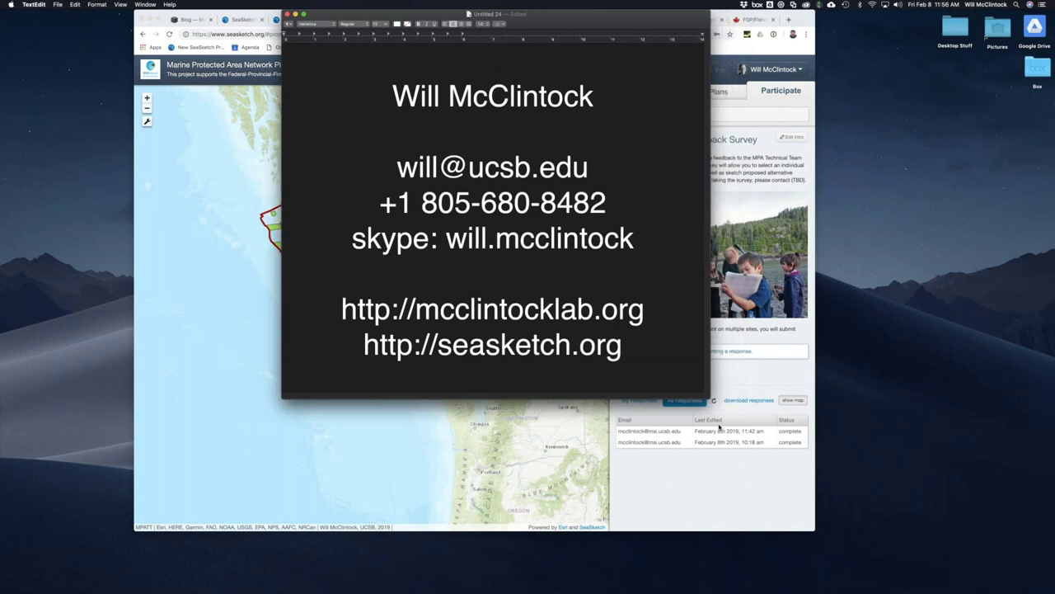
drag(711, 397, 789, 479)
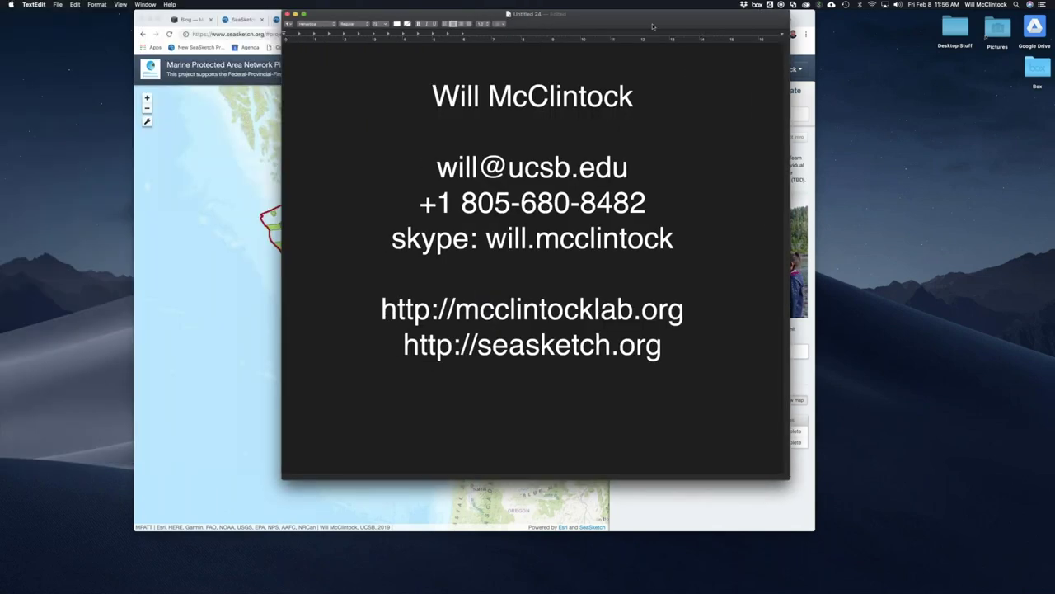
drag(647, 20, 614, 20)
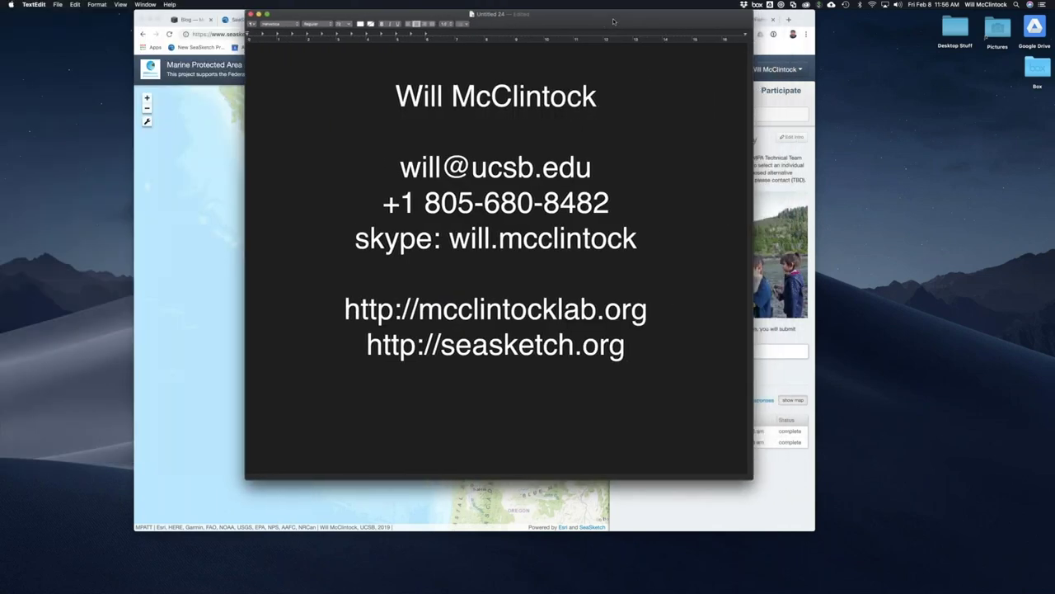
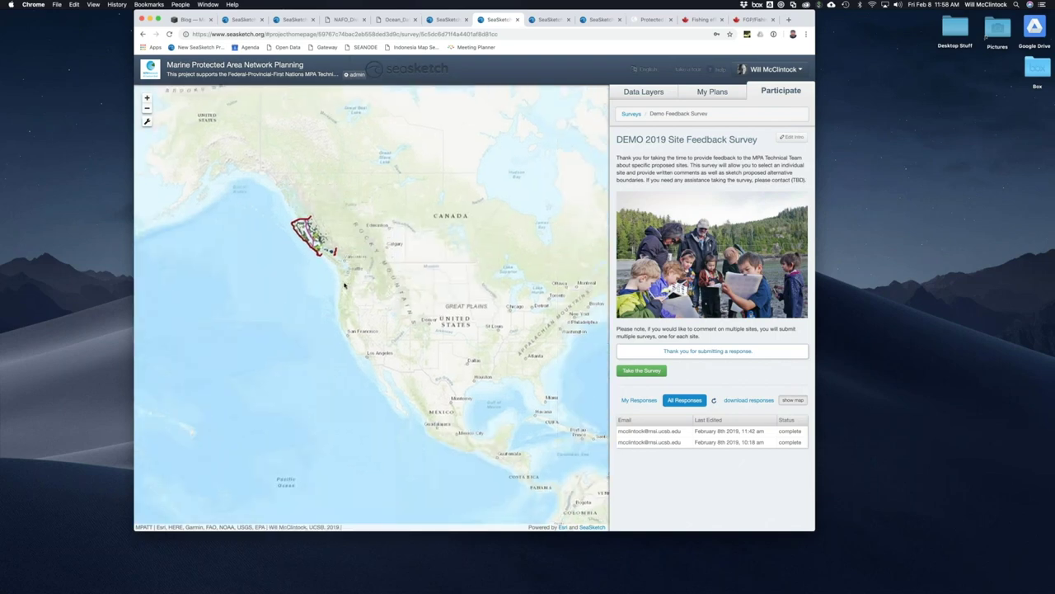
Step: Bring the Atlantic side of North America into view on the Marine Protected Area Network Planning map
drag(479, 313, 330, 261)
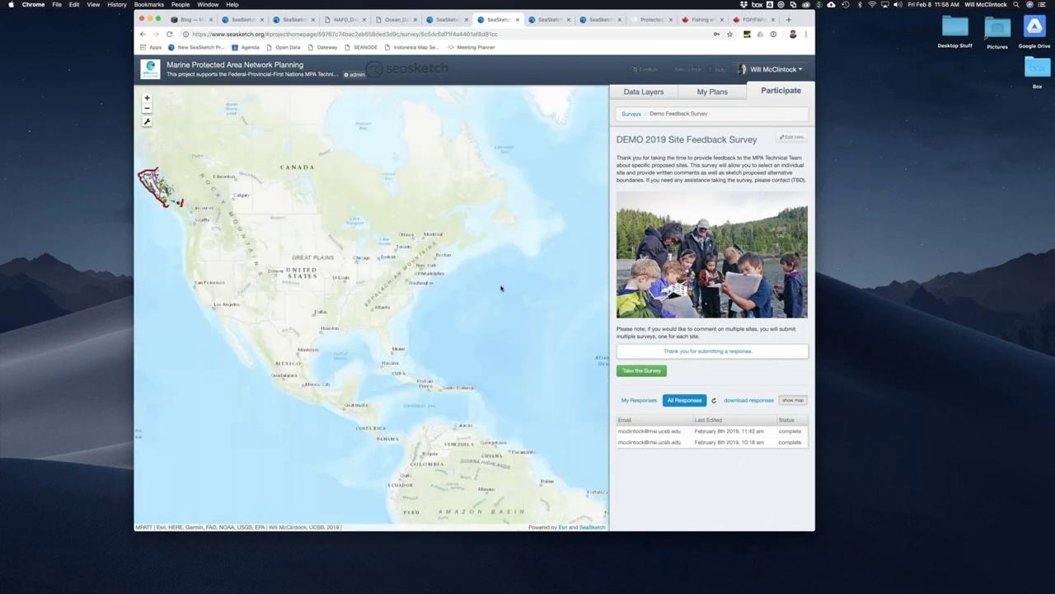
Step: Look over the Atlantic and western Europe on the project map, returning to a view of the Americas
drag(501, 286, 393, 297)
drag(489, 305, 351, 300)
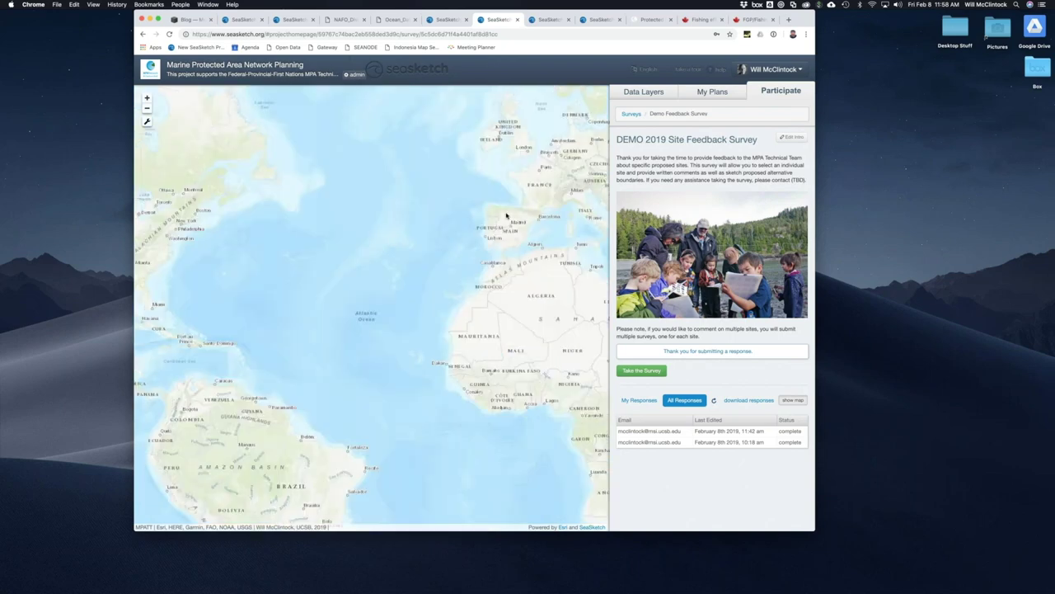
drag(506, 217, 498, 233)
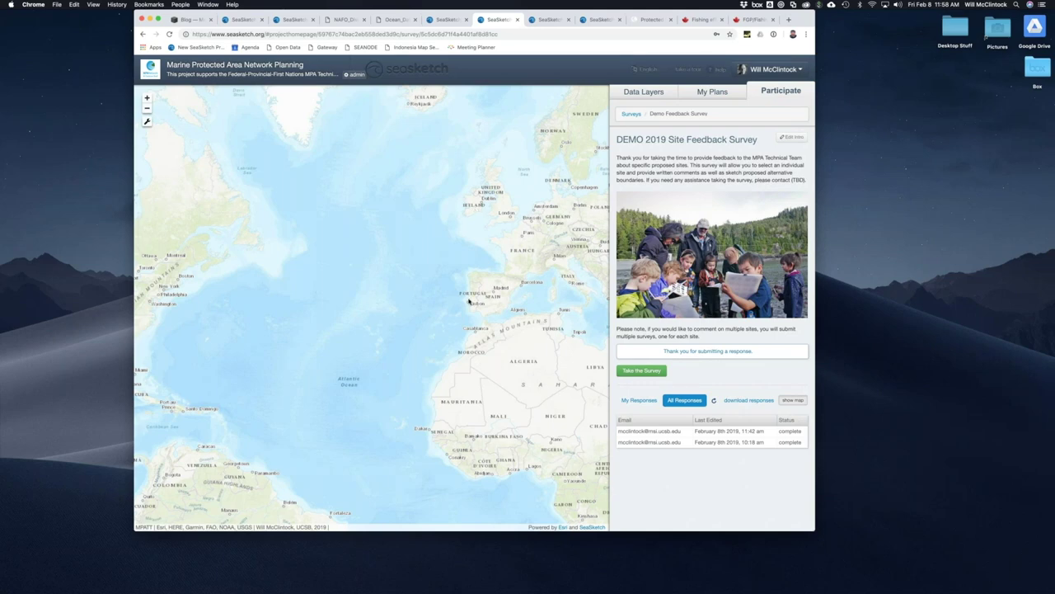
drag(417, 297, 453, 264)
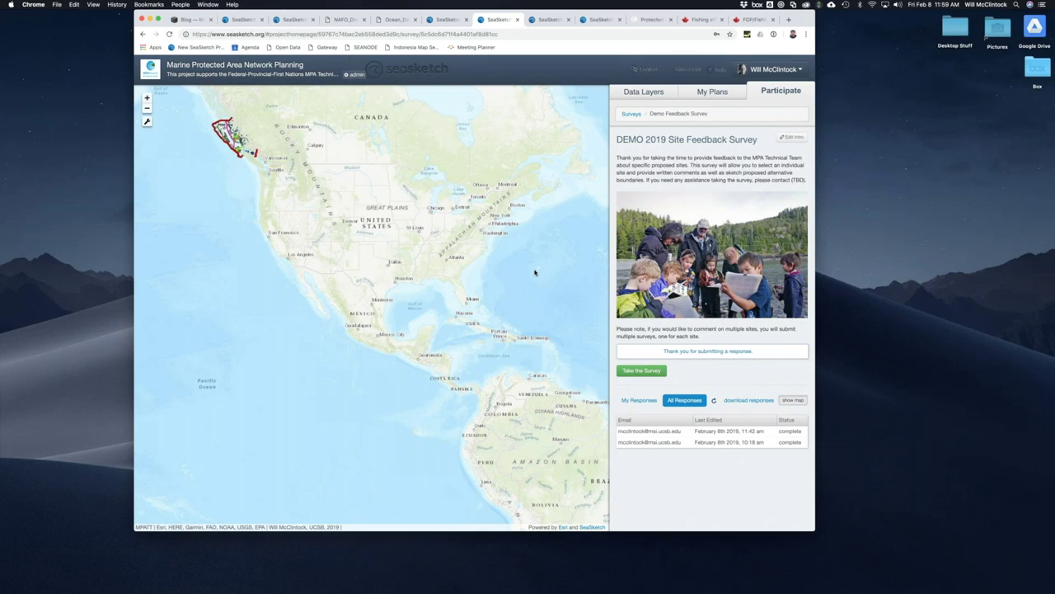
click(909, 367)
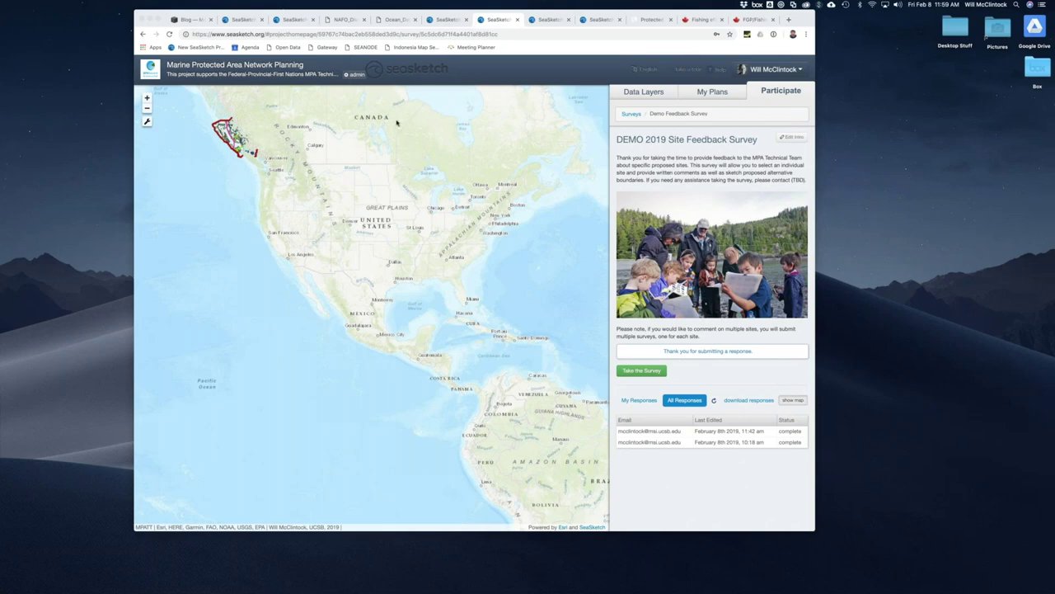
Step: Open the Marine Protected Area Network Planning project's administrative data layers and look inside the MaPP Zones folder, collapsing it when done
click(358, 75)
click(358, 75)
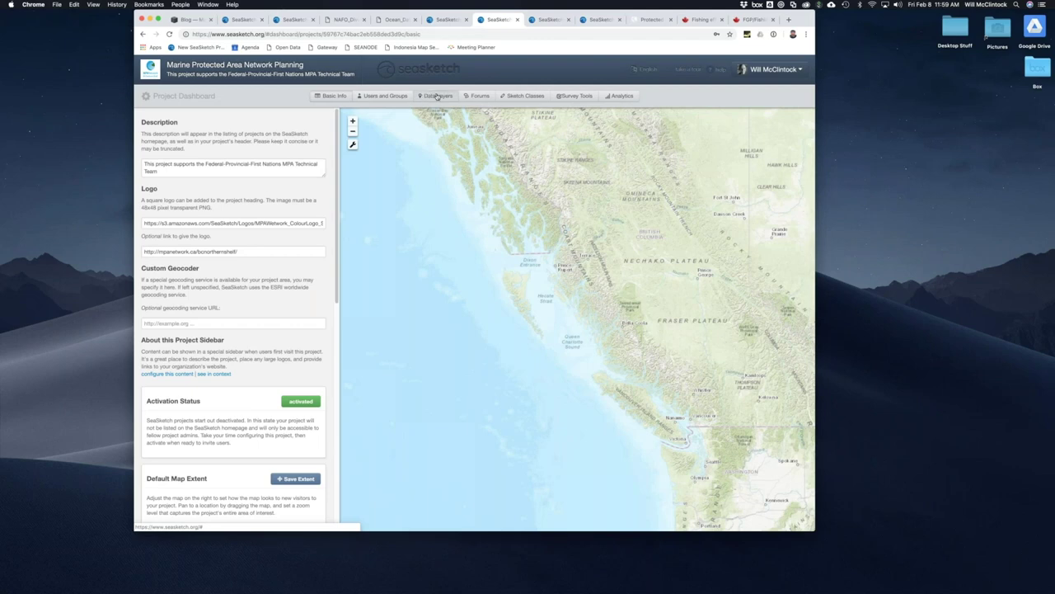
click(437, 95)
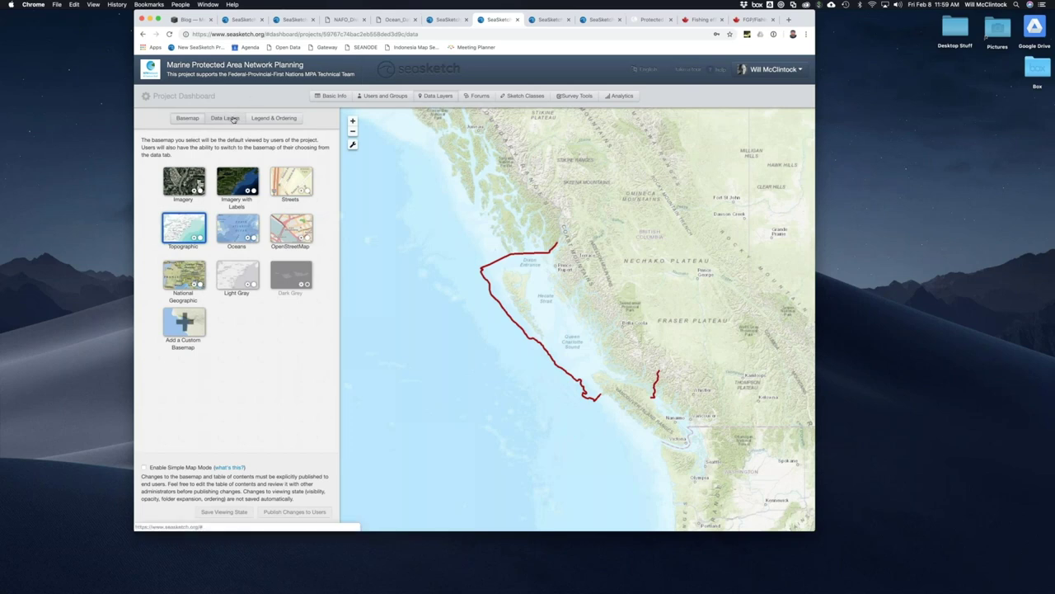
click(225, 118)
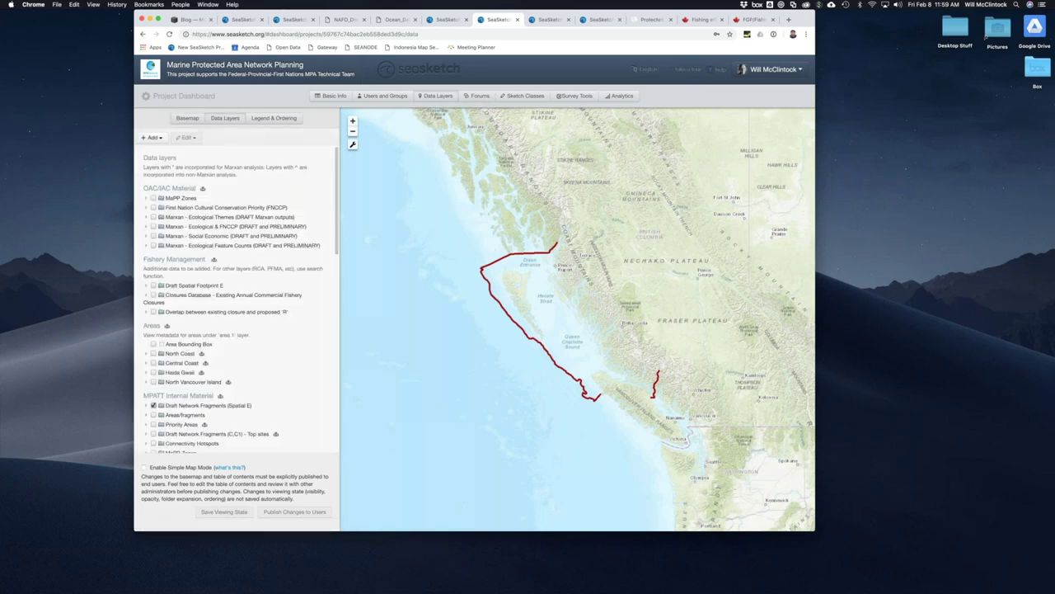
click(147, 199)
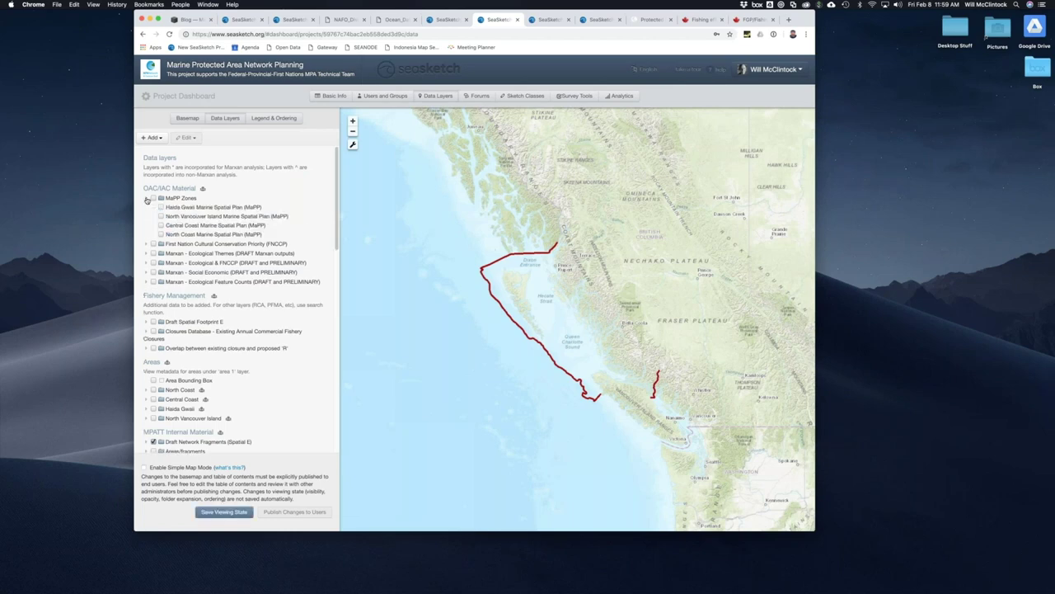
click(147, 199)
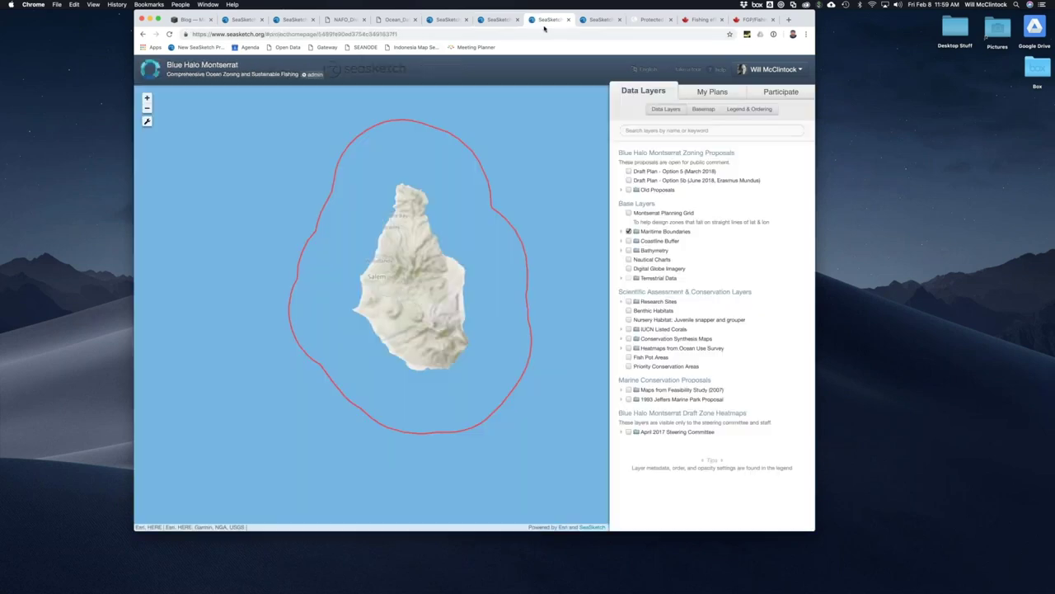
Step: Switch to the Blue Halo Montserrat project's administrative data layers and show the Draft Plan - Option 5 (March 2018) layer
click(552, 19)
click(314, 74)
click(437, 95)
click(225, 118)
click(153, 175)
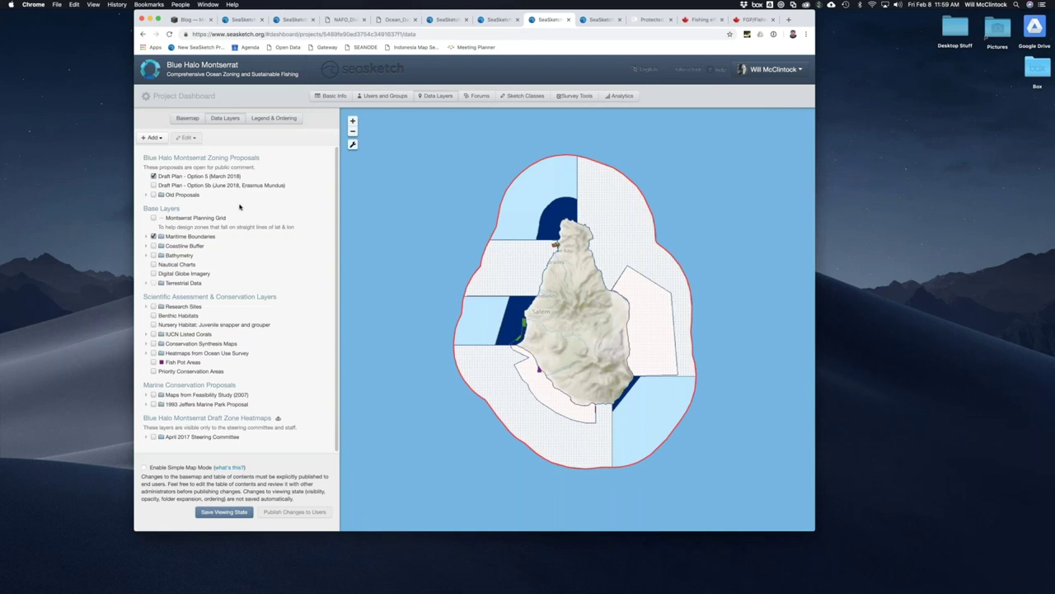
Step: Inspect the editing options and data source of the Draft Plan - Option 5 layer, closing them without saving
right_click(181, 178)
click(191, 184)
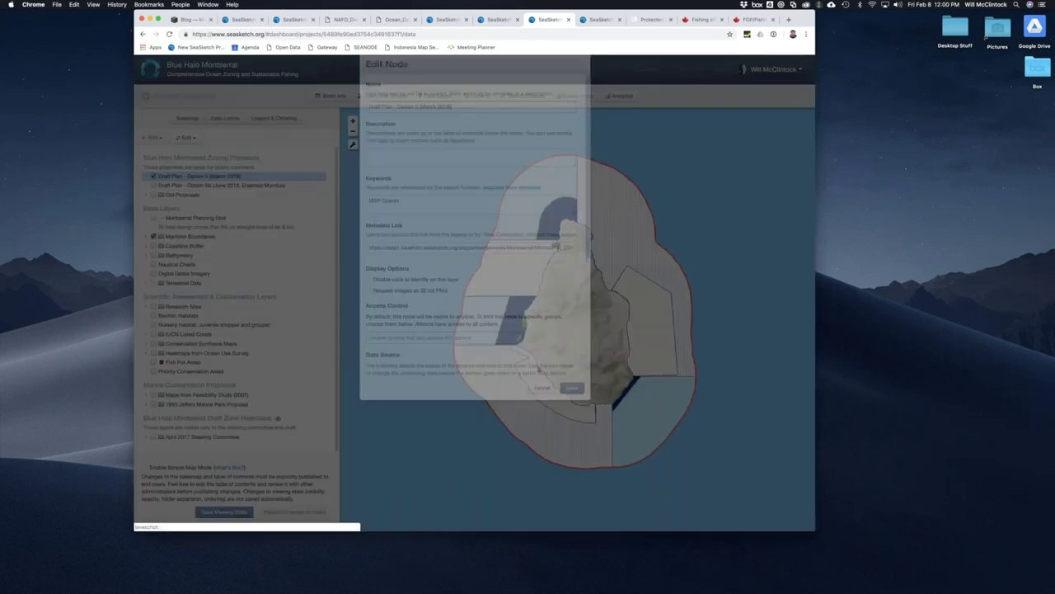
scroll(473, 318, down, 3)
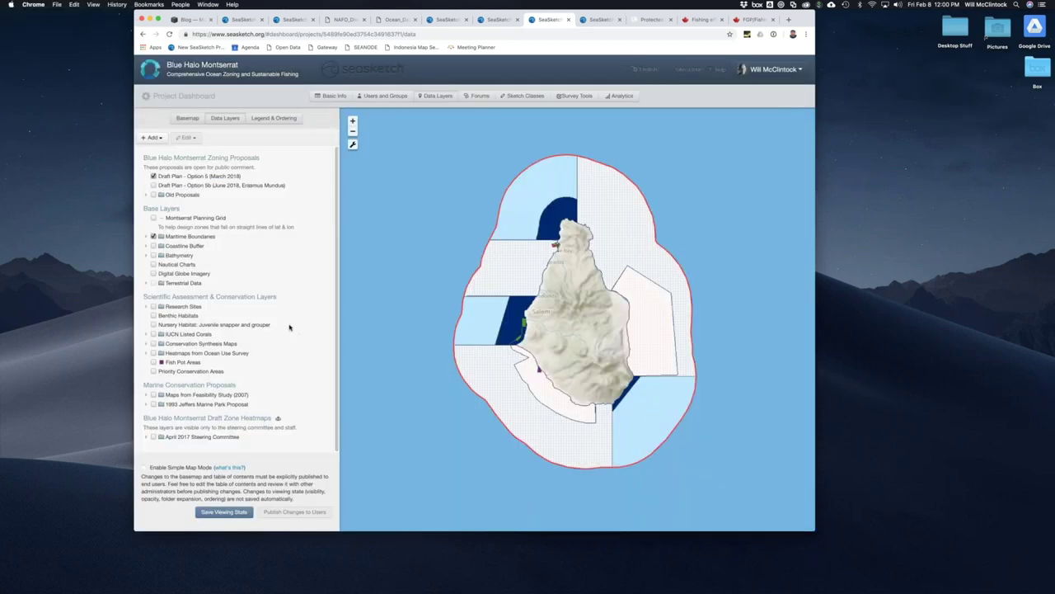
click(541, 430)
click(181, 179)
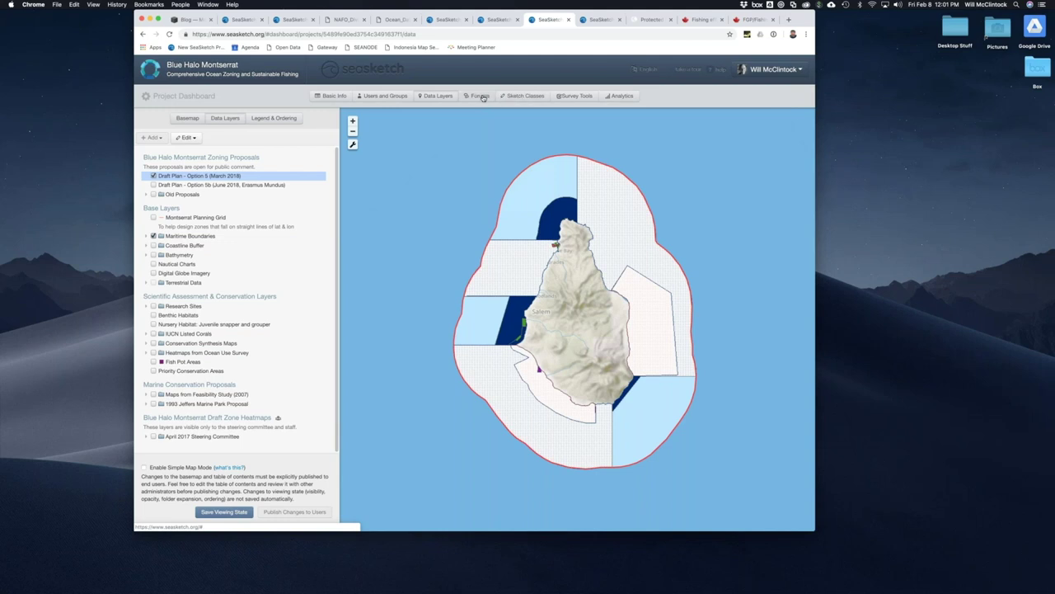
Step: Open the geoprocessing settings of the Collection of Zones sketch class and examine its analytical services, highlighting the DiveAndFishingValue name
click(526, 97)
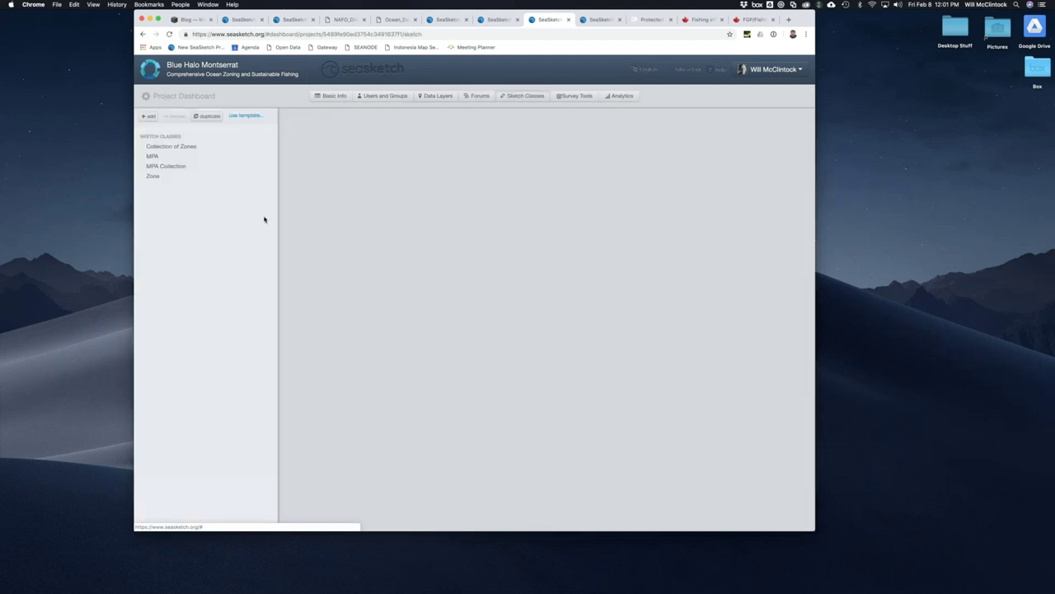
click(176, 148)
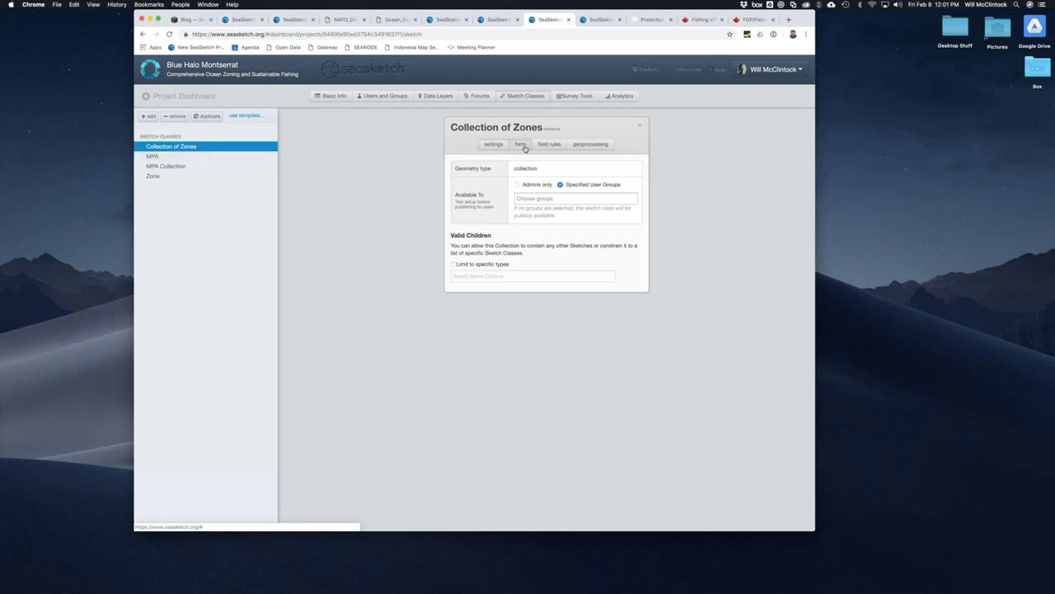
click(591, 145)
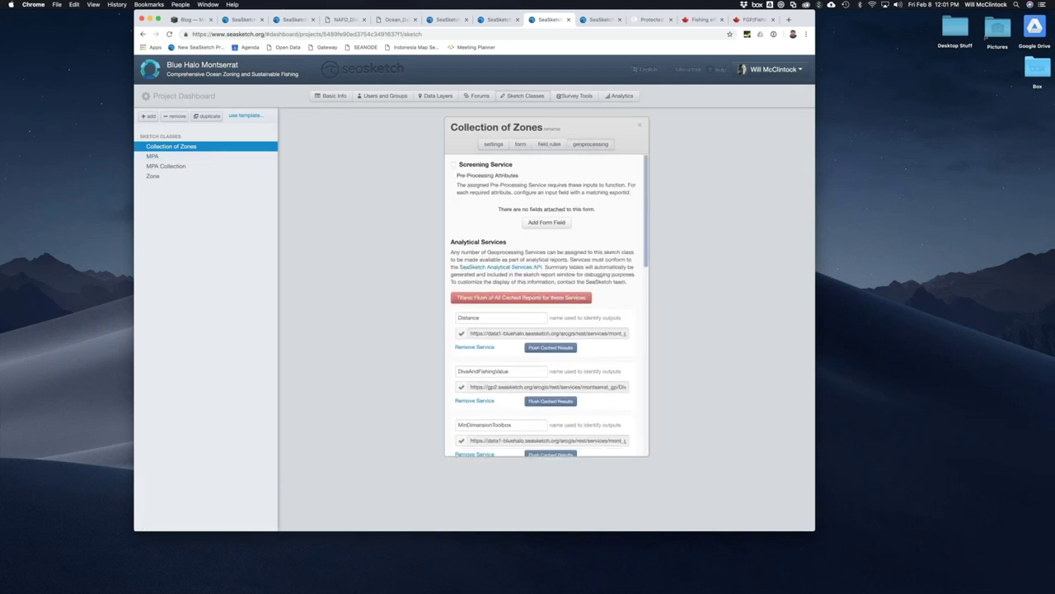
drag(647, 228, 646, 278)
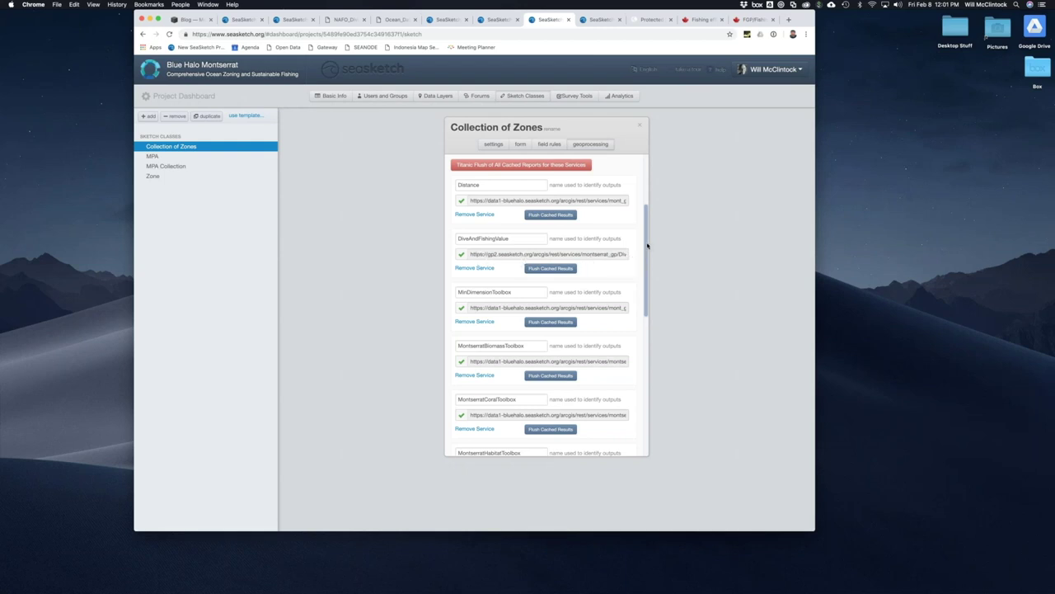
drag(521, 238, 458, 238)
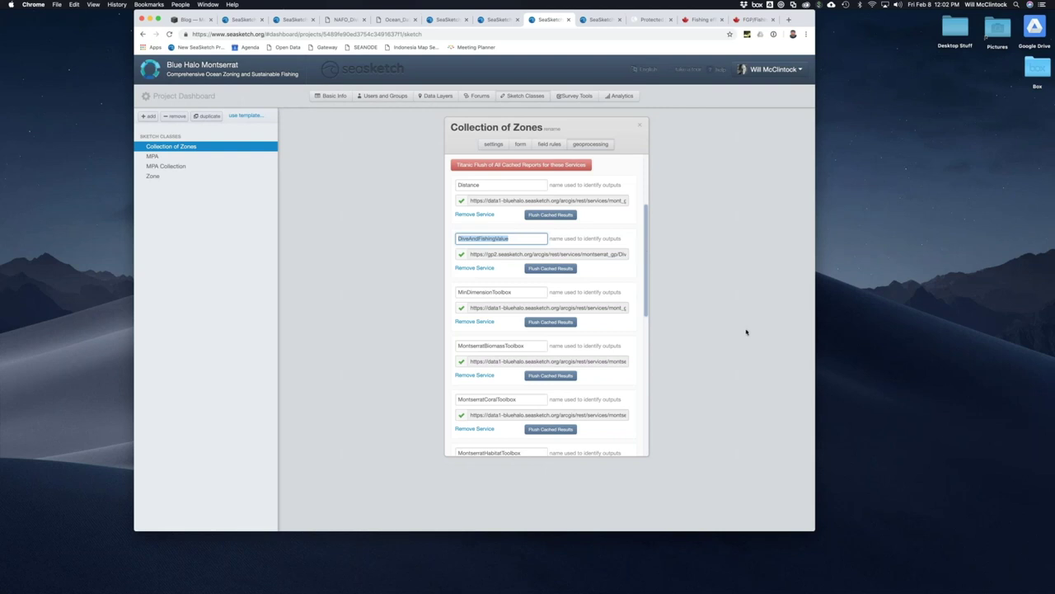
Step: Examine the remaining analytical services and the reporting client options of the Collection of Zones sketch class, closing its settings when done
drag(646, 241, 646, 377)
scroll(655, 269, up, 3)
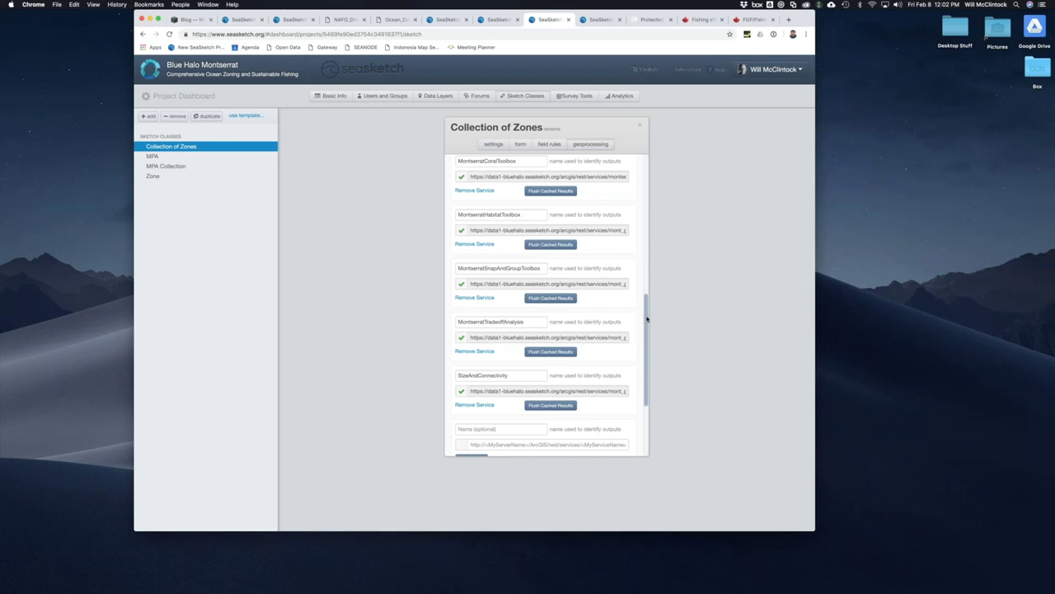
mouse_move(647, 319)
mouse_down()
mouse_move(647, 359)
mouse_move(653, 245)
mouse_move(650, 310)
mouse_up()
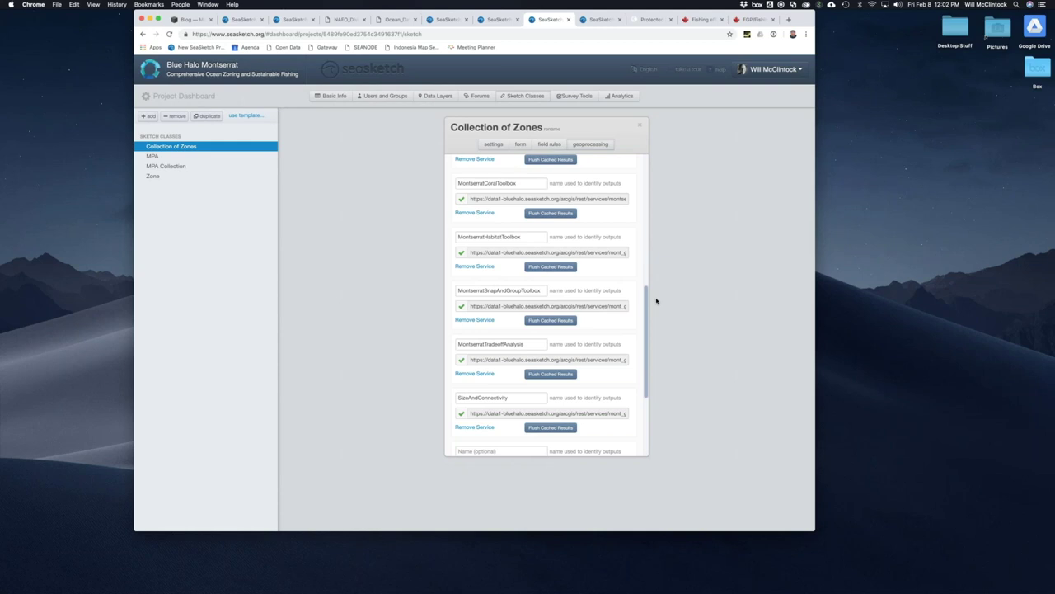
drag(646, 308, 650, 386)
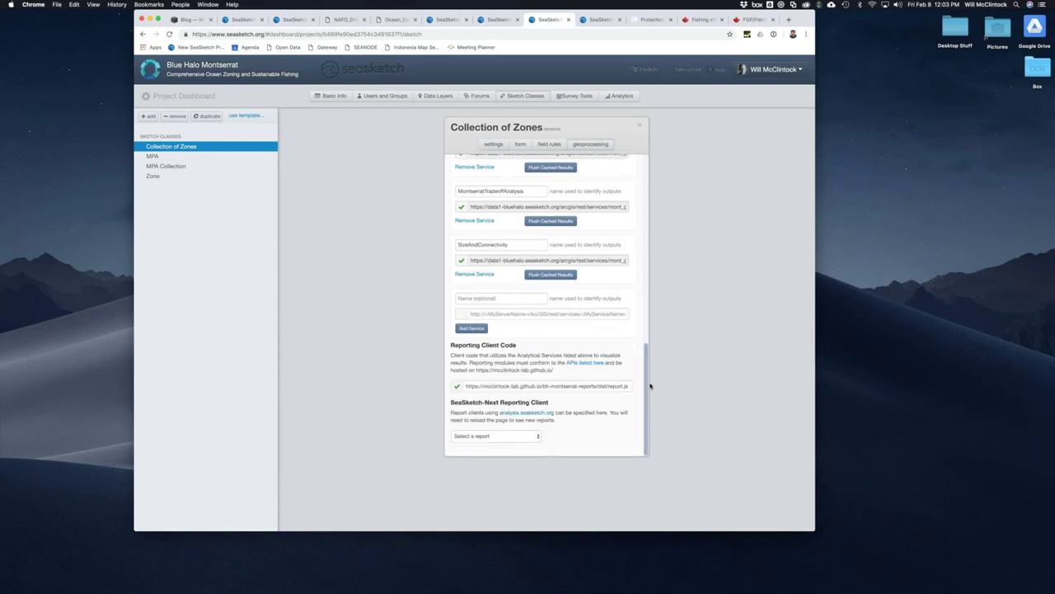
click(473, 438)
click(601, 432)
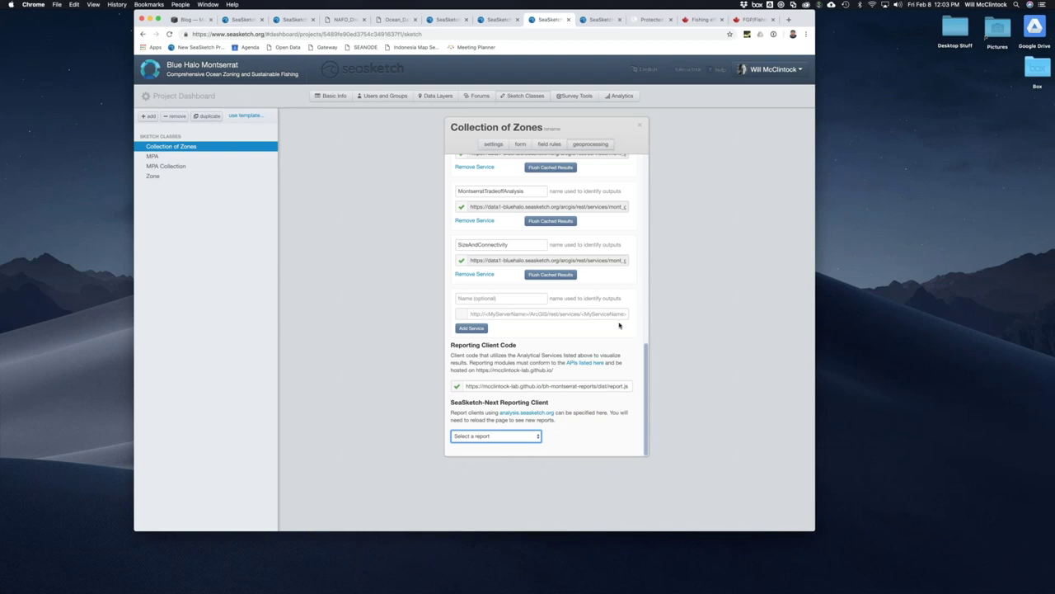
scroll(646, 163, up, 5)
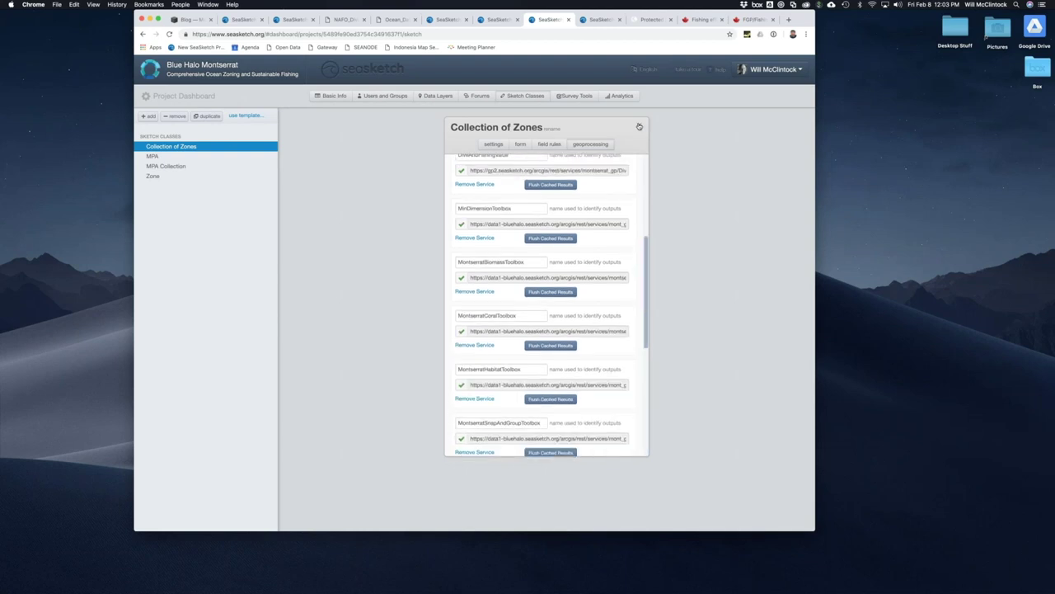
click(639, 126)
click(1011, 371)
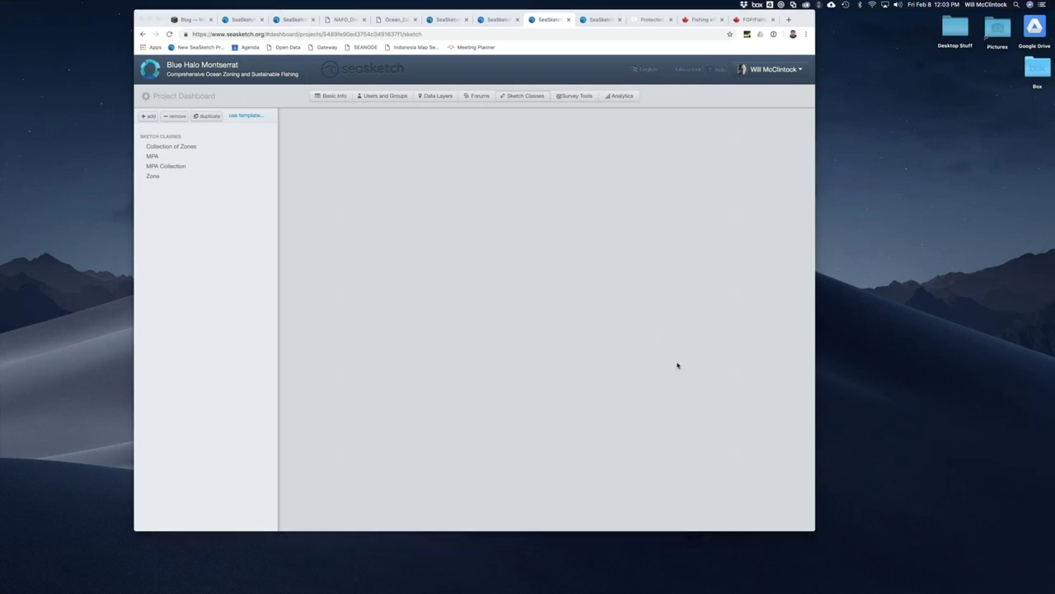
click(578, 114)
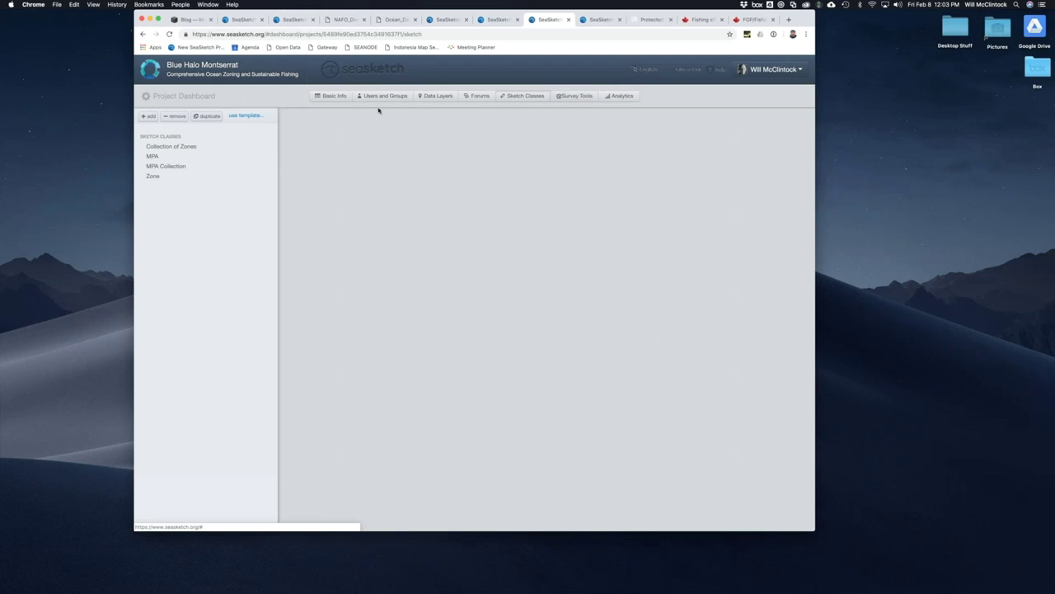
Step: Switch to the Labrador Sea project and return from its dashboard to the project homepage
click(236, 18)
click(293, 19)
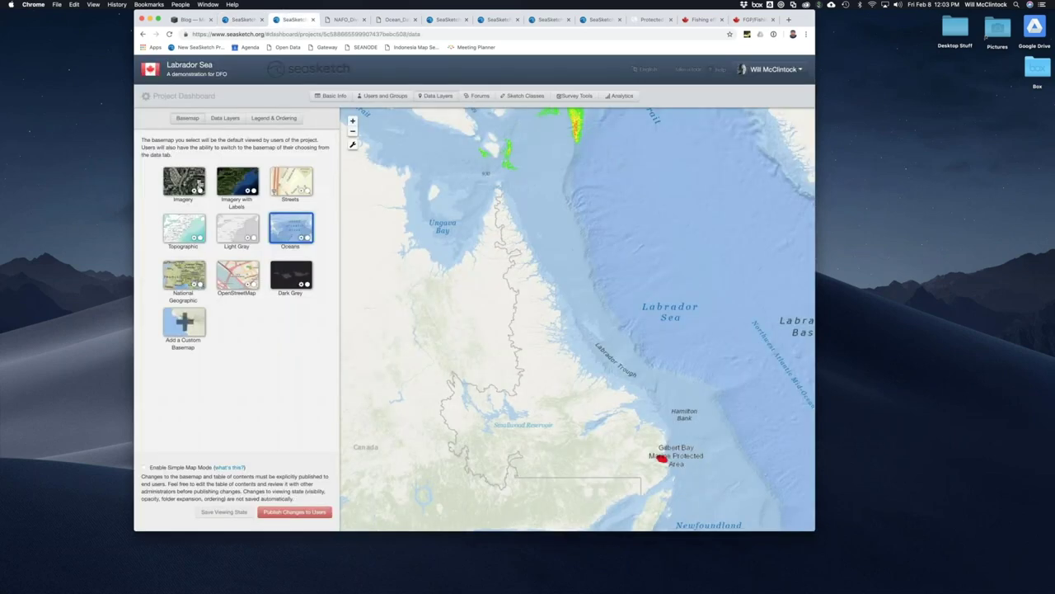
click(189, 66)
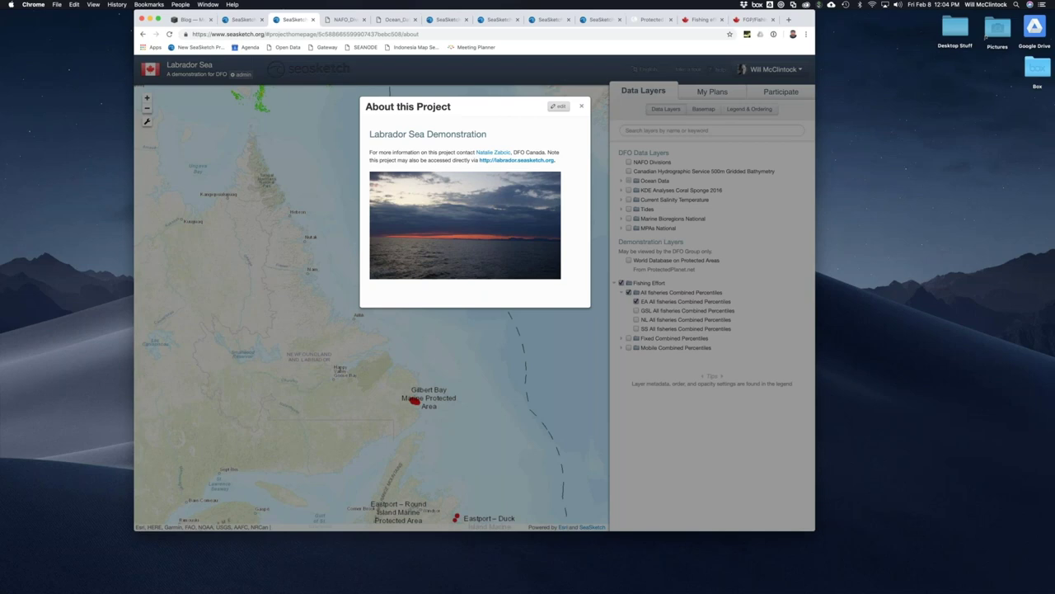
Step: Switch to the MaPP Marine Planning Portal project and bring up its homepage with the map and data layers
click(241, 22)
click(294, 19)
click(446, 19)
click(206, 66)
click(206, 66)
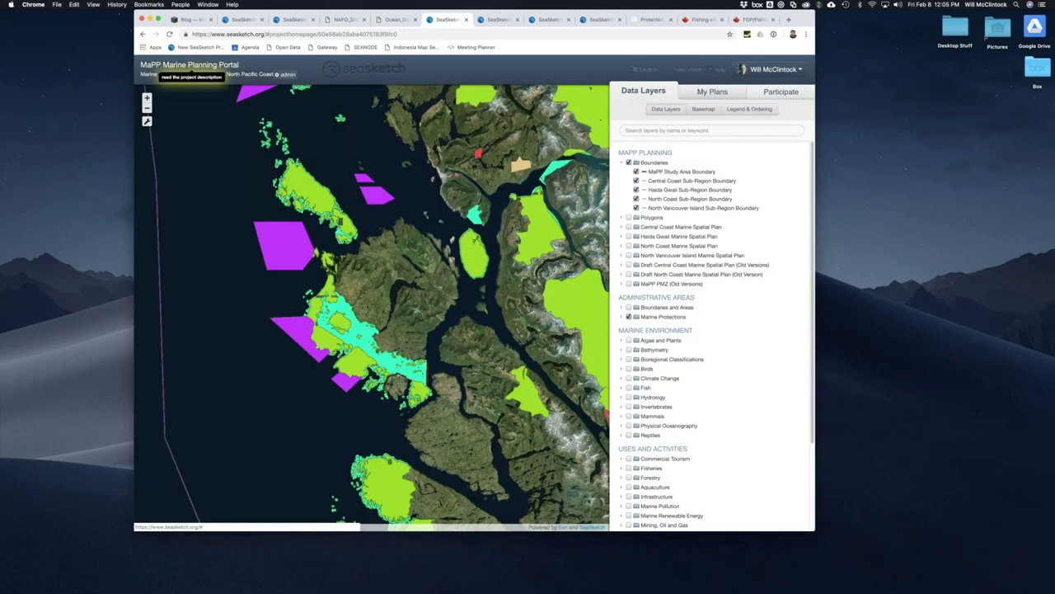
Step: Open the report of the plan "another zone - low conservation value" and review its Ecological Integrity, Human Well-Being and Governance sections
click(707, 93)
click(669, 130)
click(699, 109)
click(689, 114)
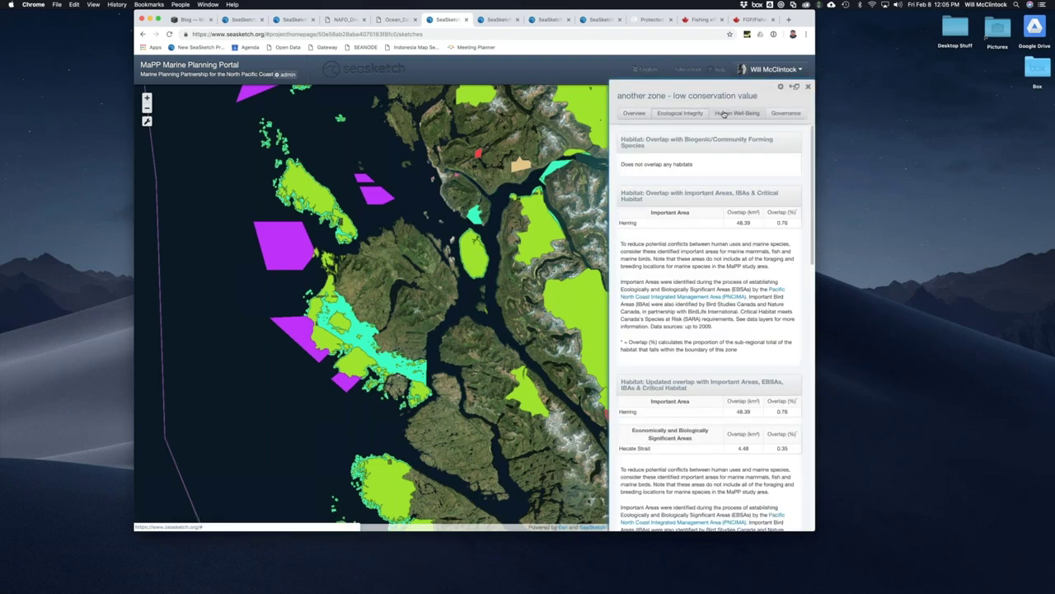
click(740, 113)
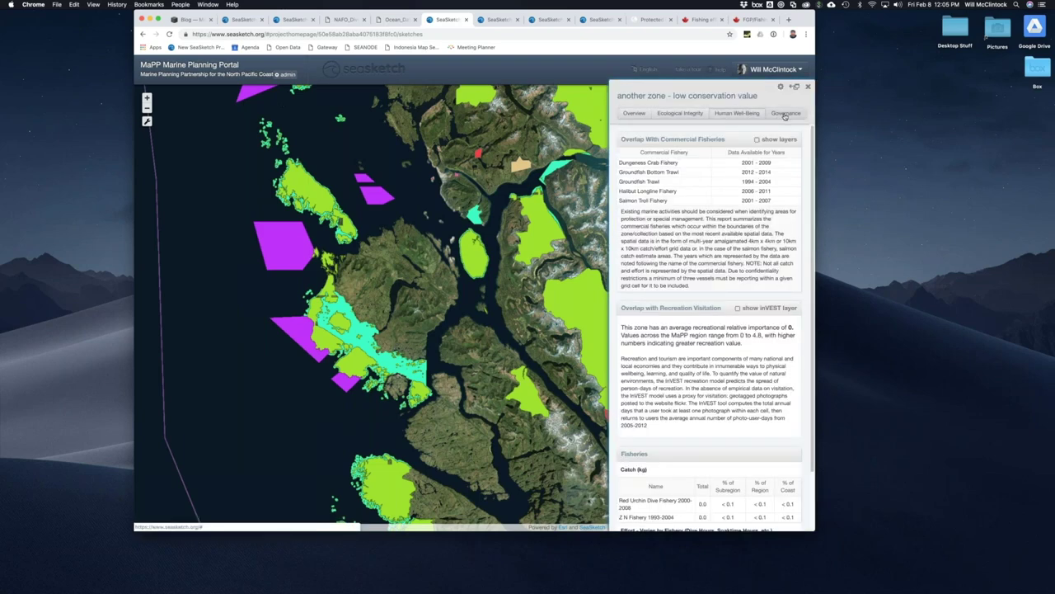
click(785, 115)
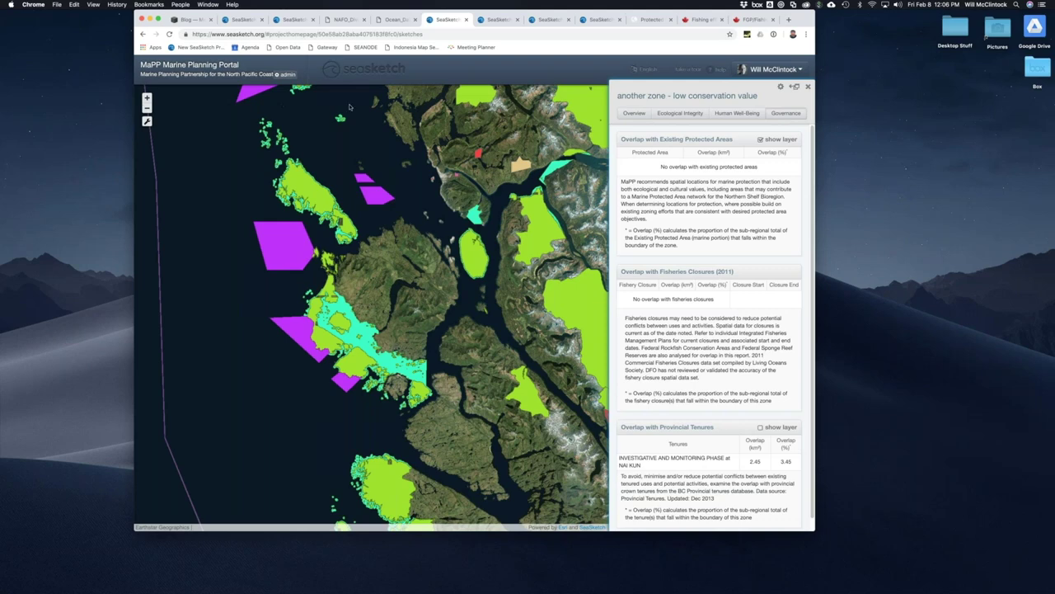
Step: Open the SeaSketch projects page at seasketch.org/projects and enlarge its world map of projects
click(300, 19)
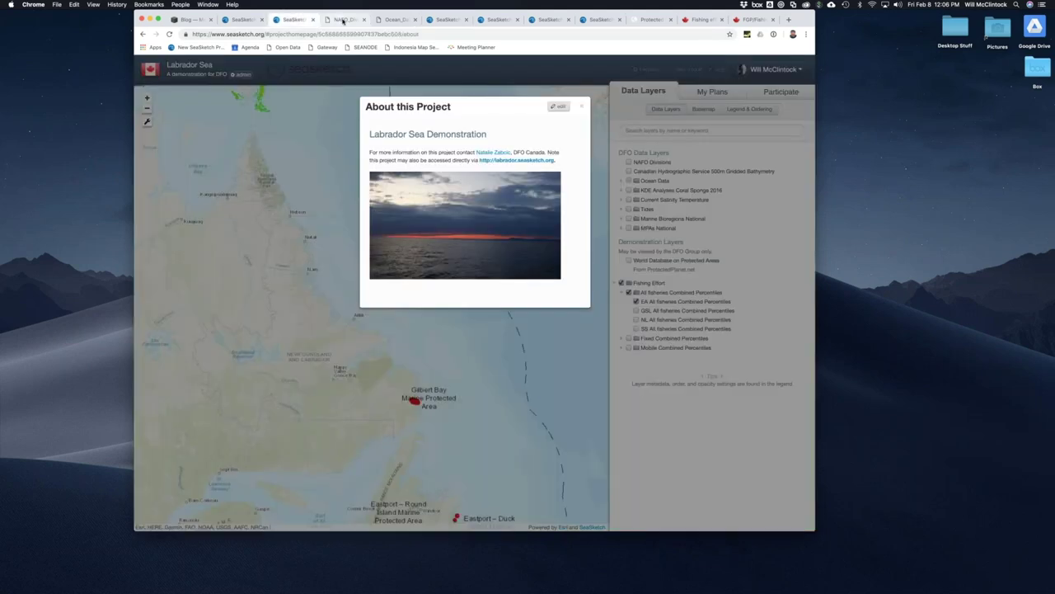
key(super+y)
text(sea)
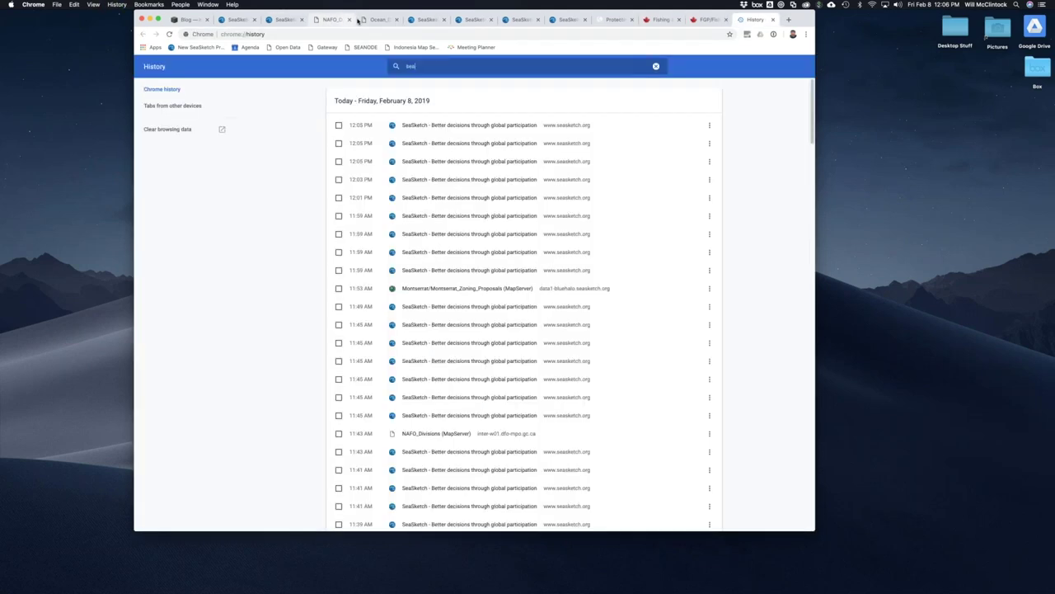
key(super+l)
text(seasketch.org/projects)
key(Return)
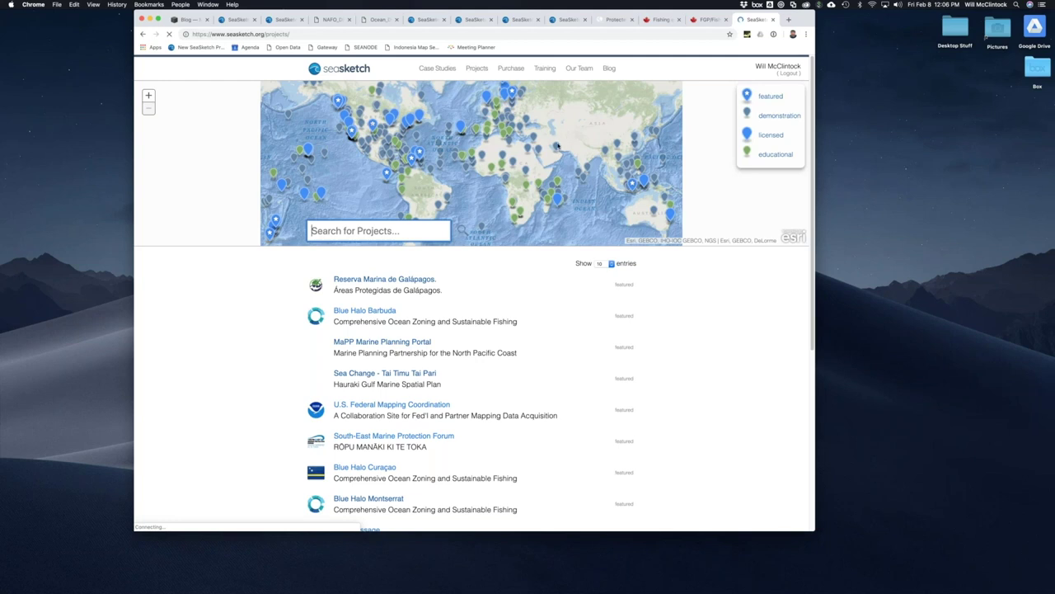
scroll(574, 146, up, 3)
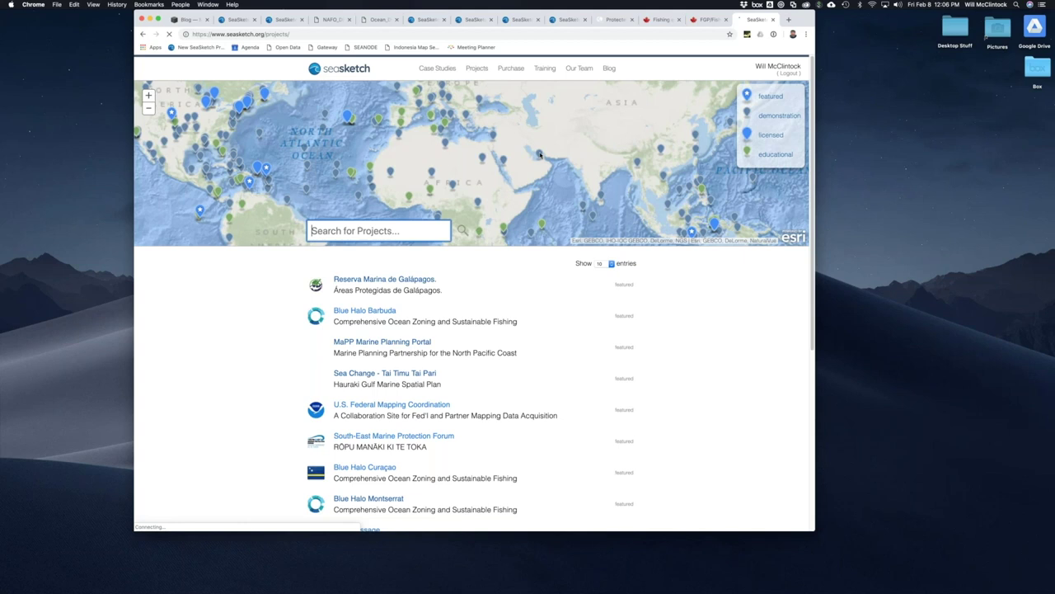
Step: Open the Blue Halo Barbuda project from the project list and dismiss its About this Project description
drag(521, 125, 561, 126)
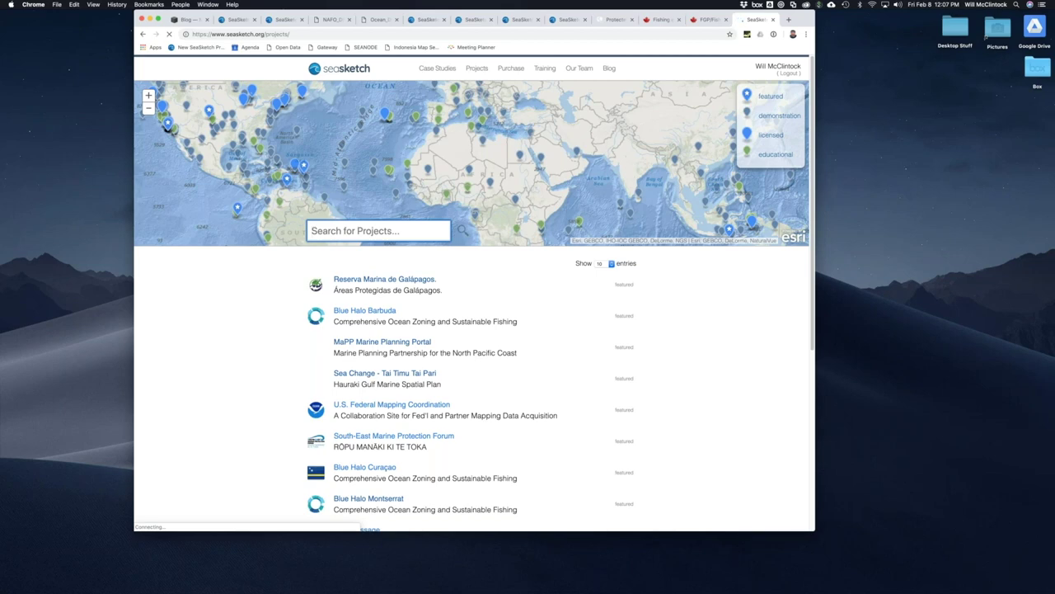
click(693, 301)
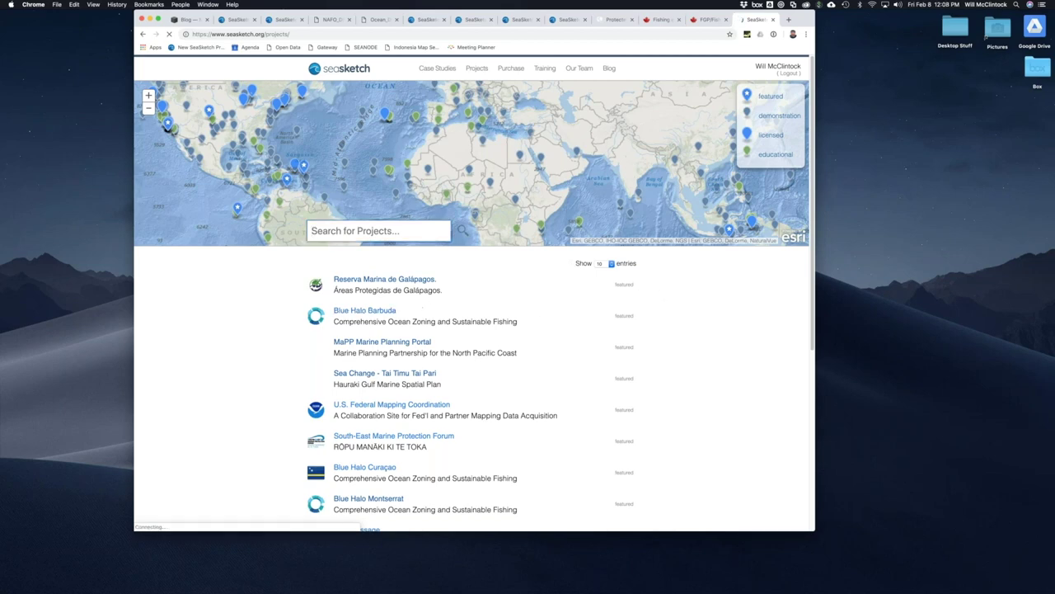
click(364, 311)
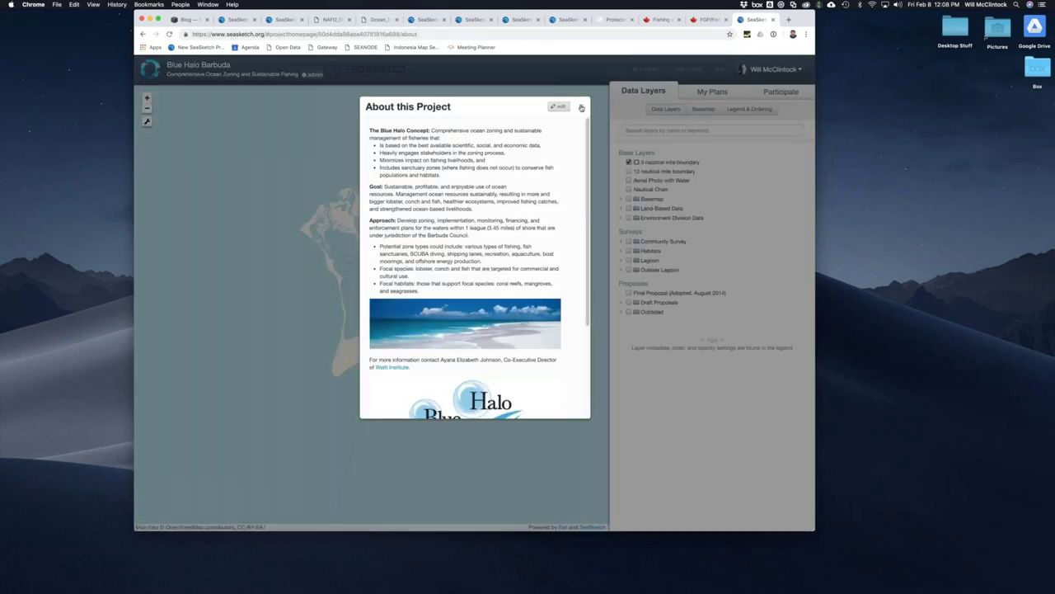
click(605, 240)
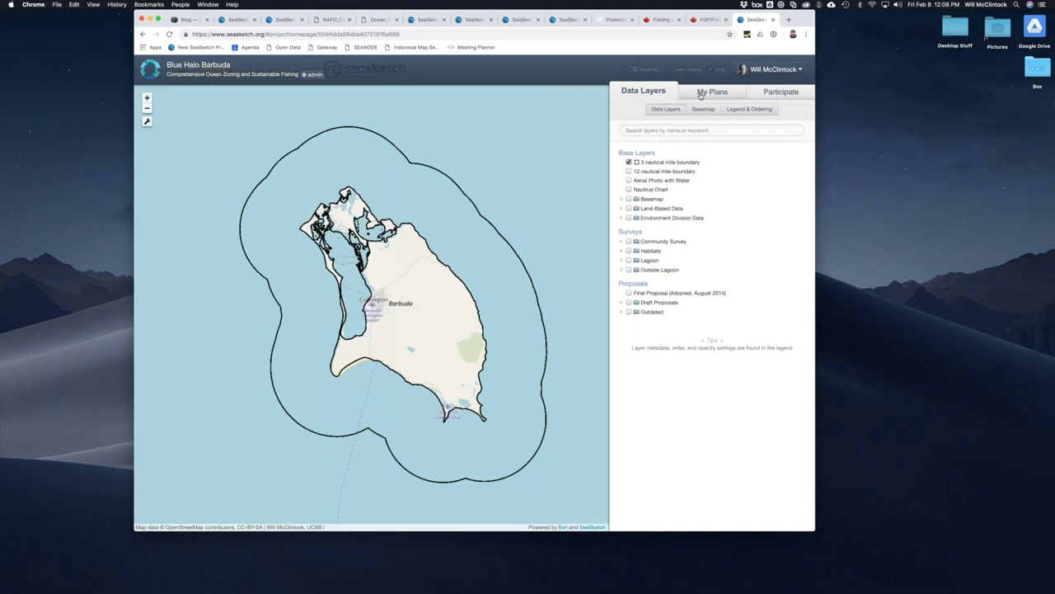
Step: Open the topic "October 3rd Fishermen's Meeting" in the Fishermen's Forum and read through its posts and attached plans
click(774, 94)
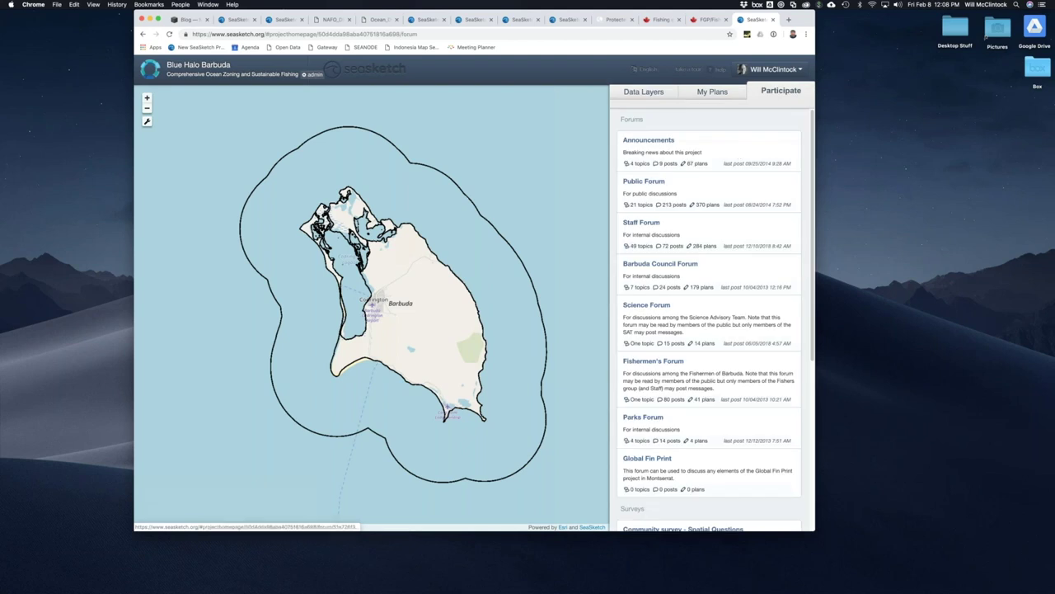
click(653, 361)
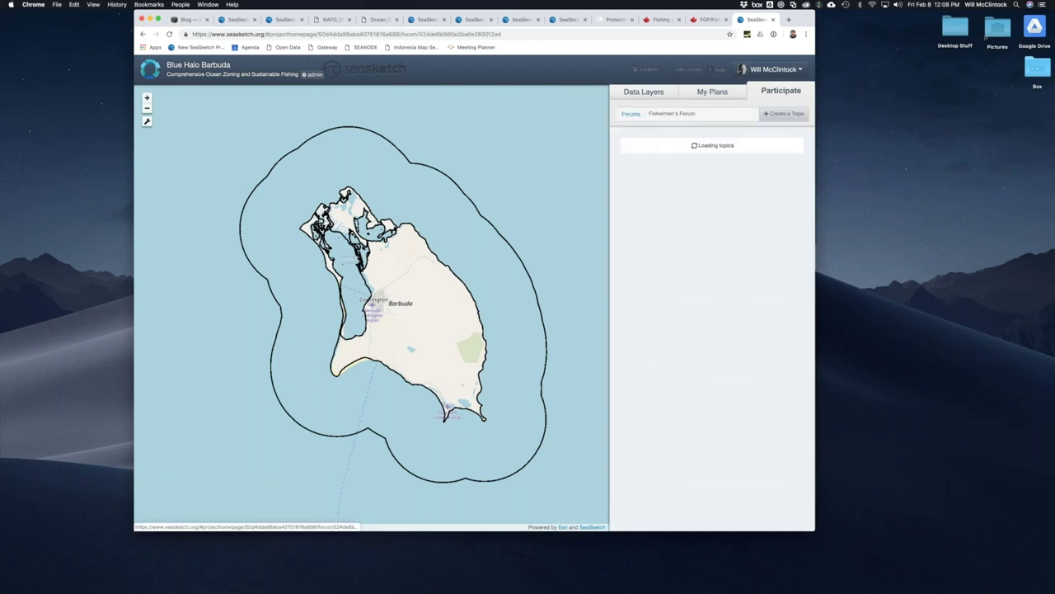
click(672, 141)
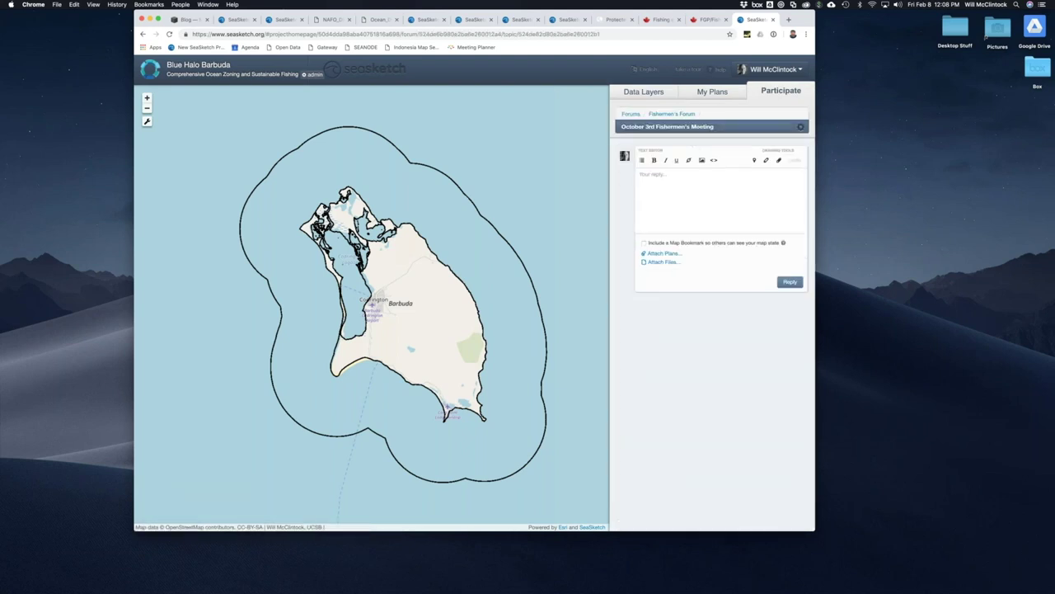
scroll(651, 231, down, 10)
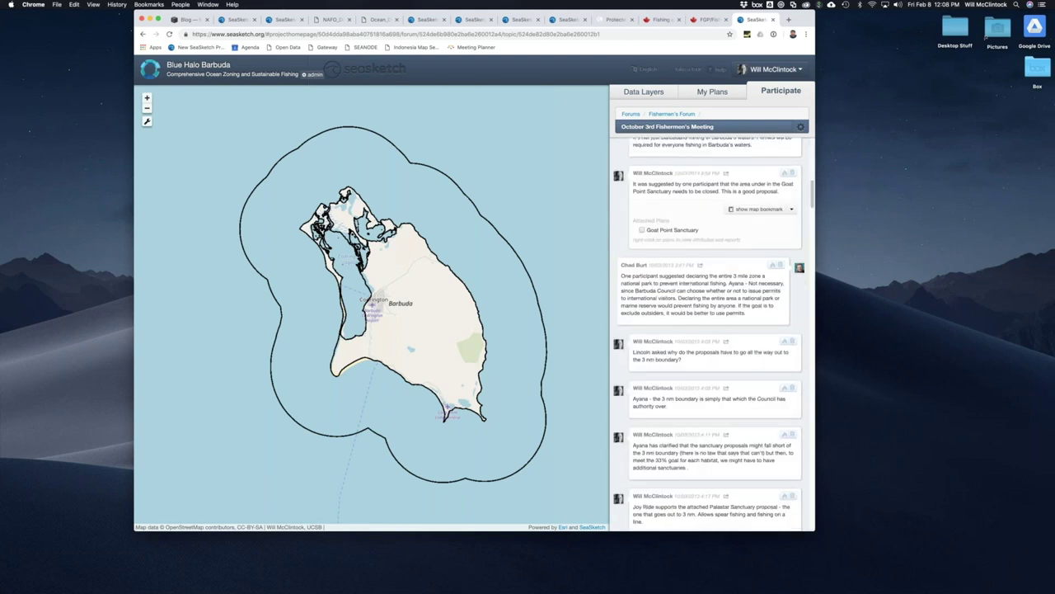
scroll(709, 289, down, 2)
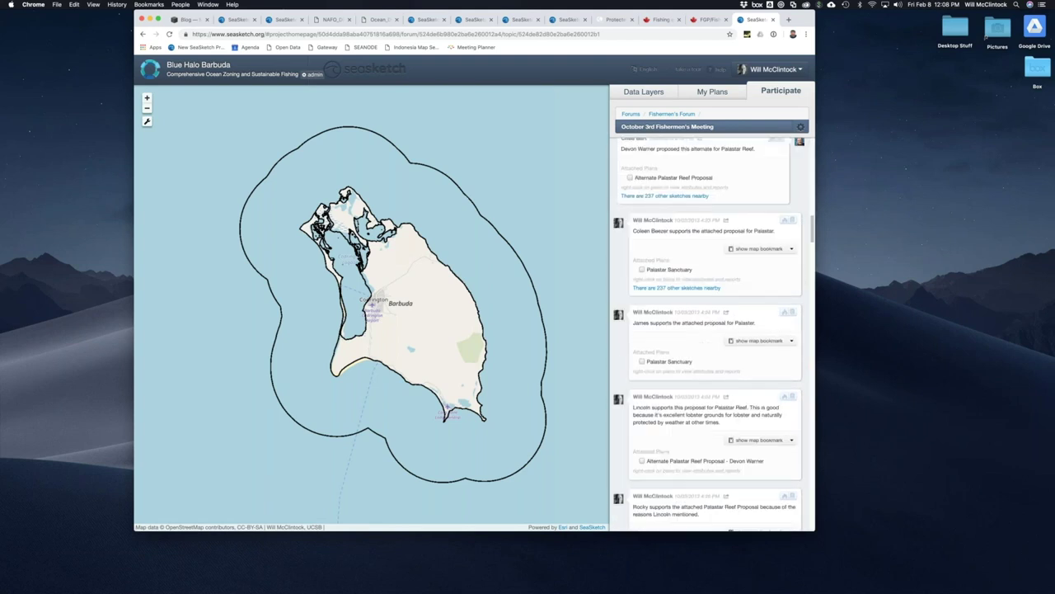
Step: Show the Palastar Sanctuary plan attached to a forum post on the map and view it against Barbuda's boundary
click(642, 269)
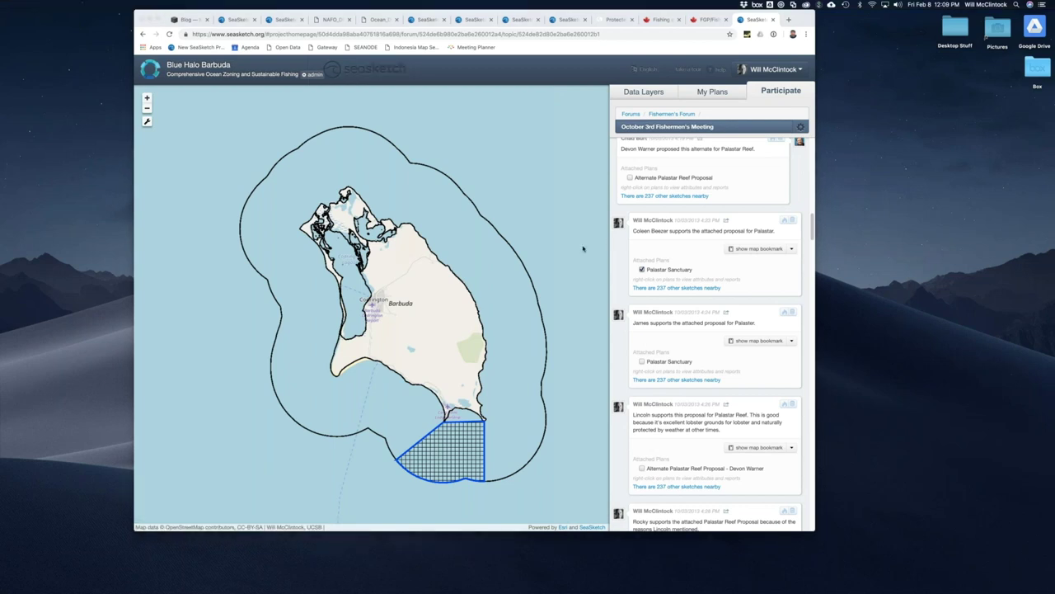
scroll(567, 258, down, 3)
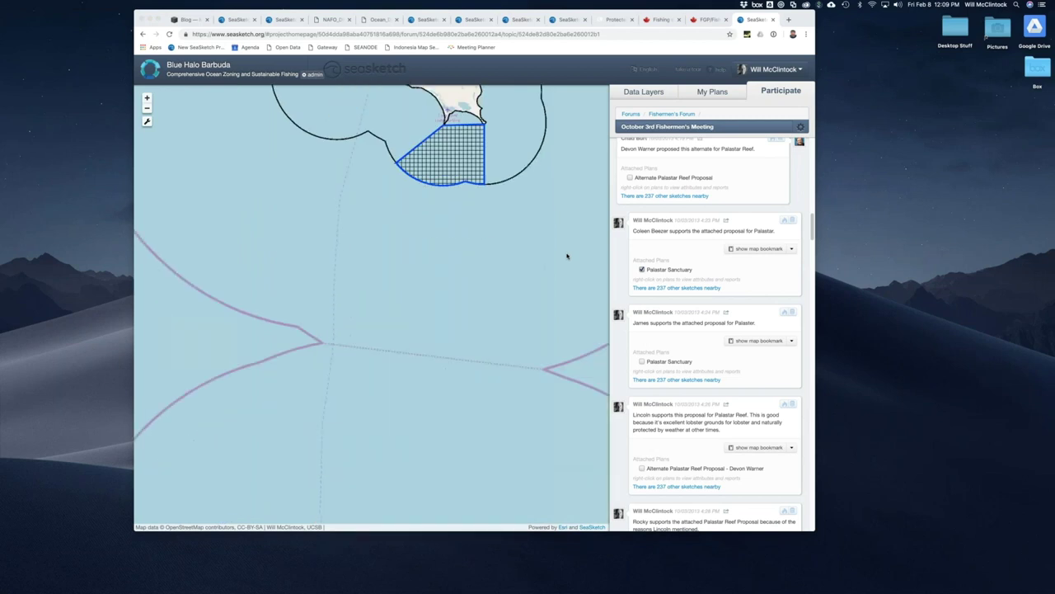
scroll(567, 258, up, 3)
scroll(567, 256, up, 1)
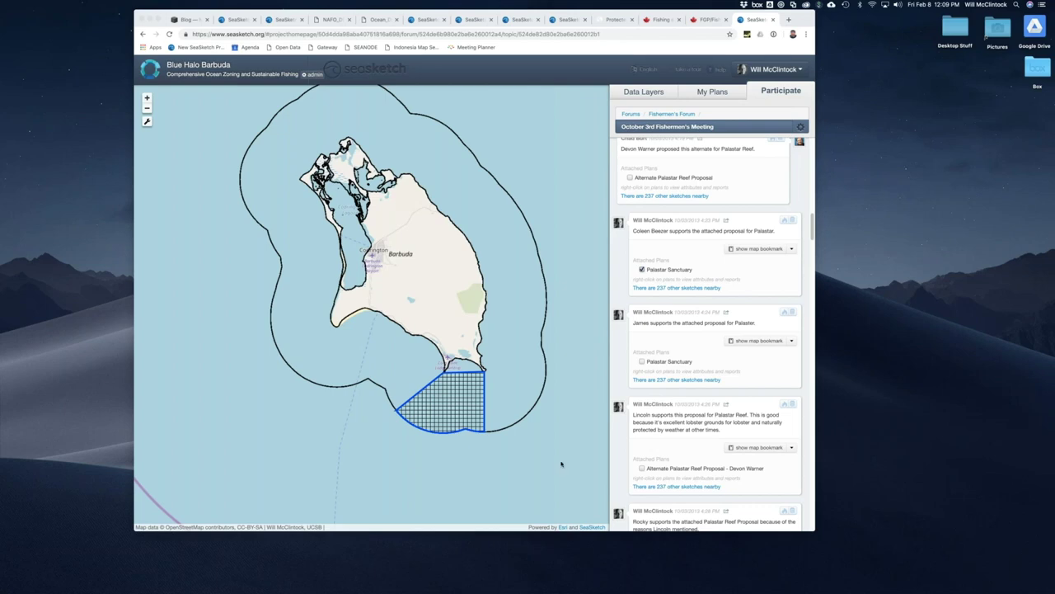
Step: Switch to TextEdit and bring up its document window
mouse_move(515, 582)
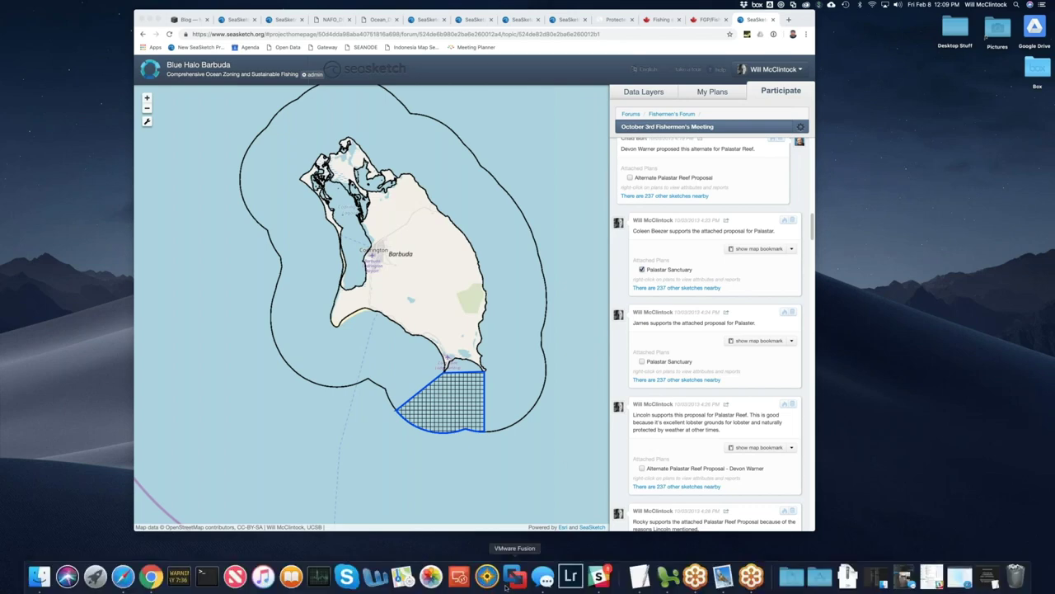
key(super+space)
text(text)
key(Return)
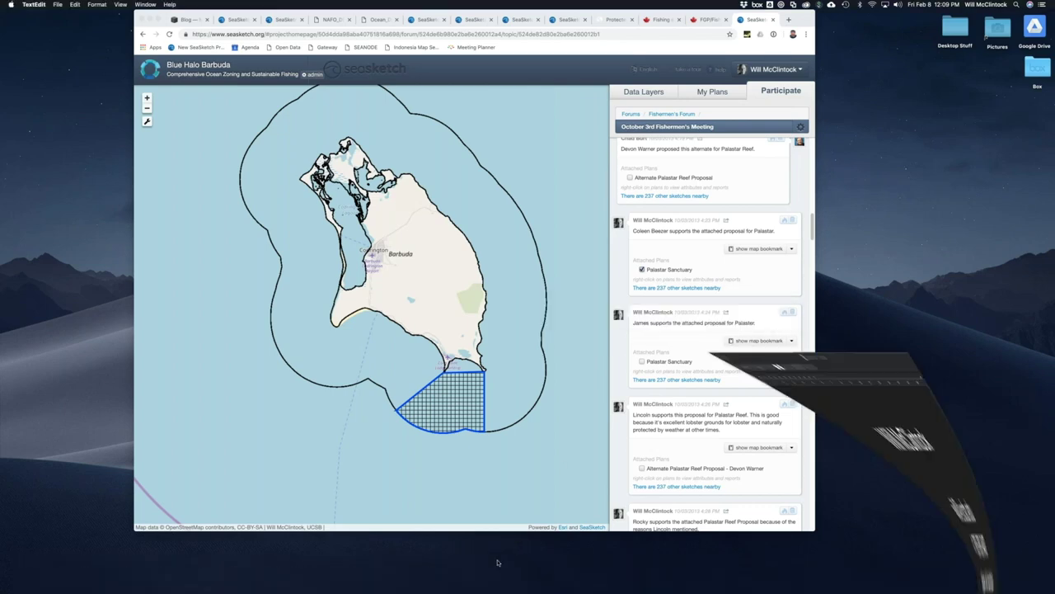